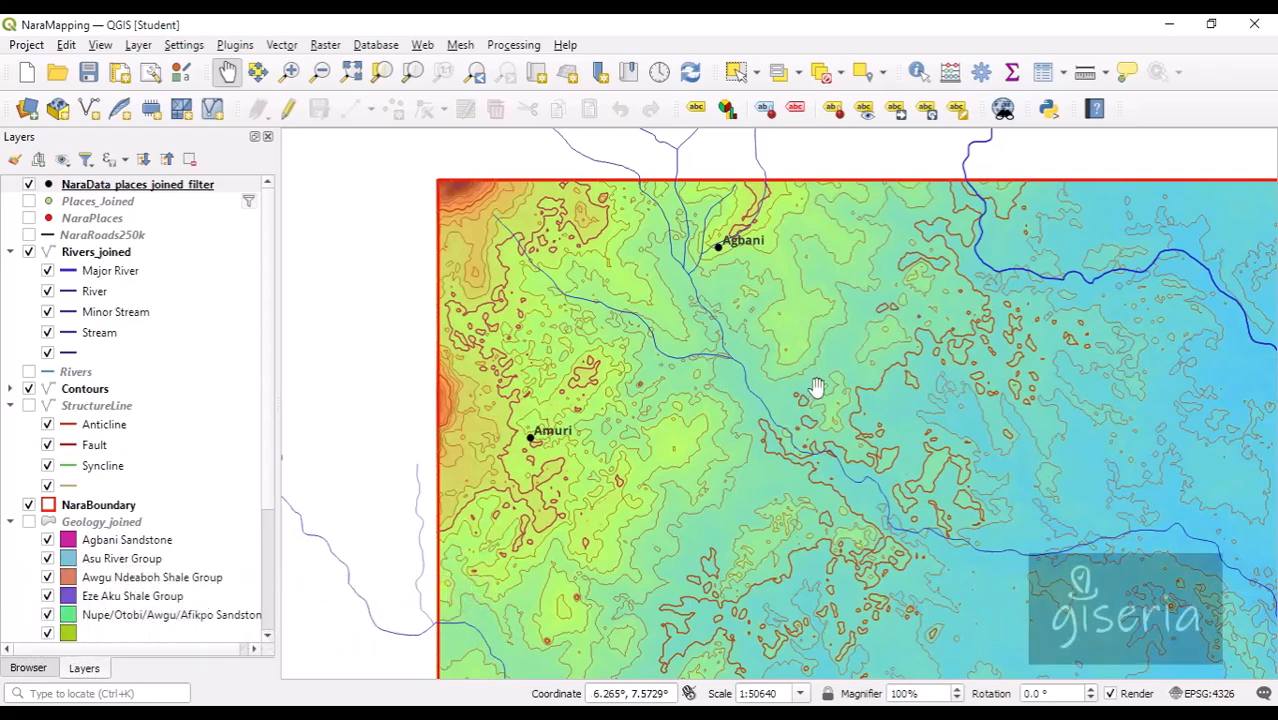
Step: Show the NaraRoads250k layer on the map to view the roads, and hide it again
drag(960, 504, 726, 399)
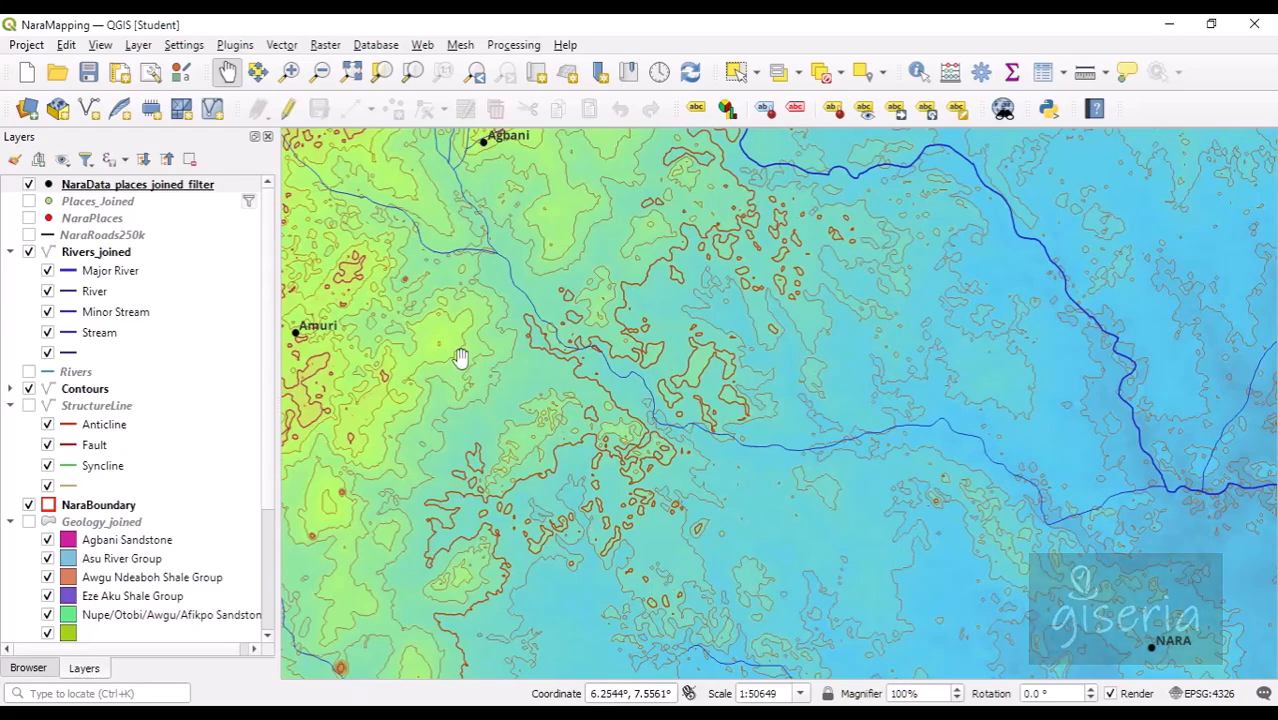
drag(423, 266, 664, 338)
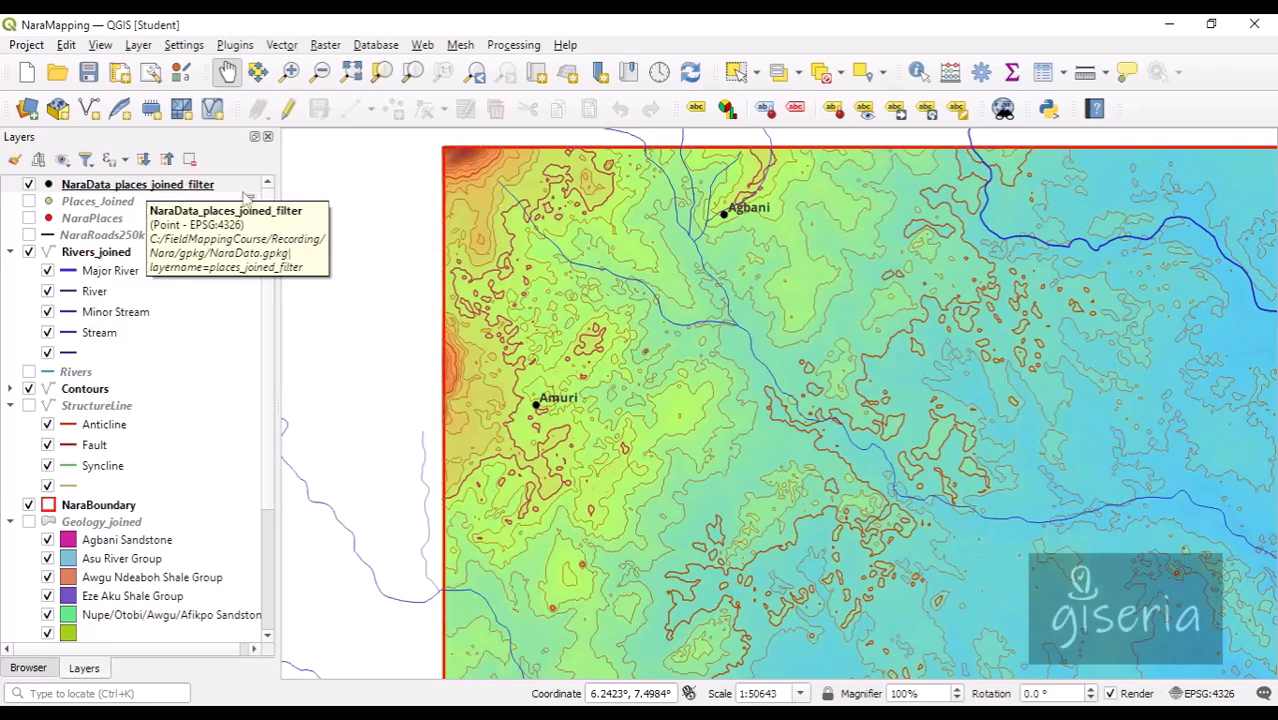
click(28, 235)
drag(903, 444, 741, 367)
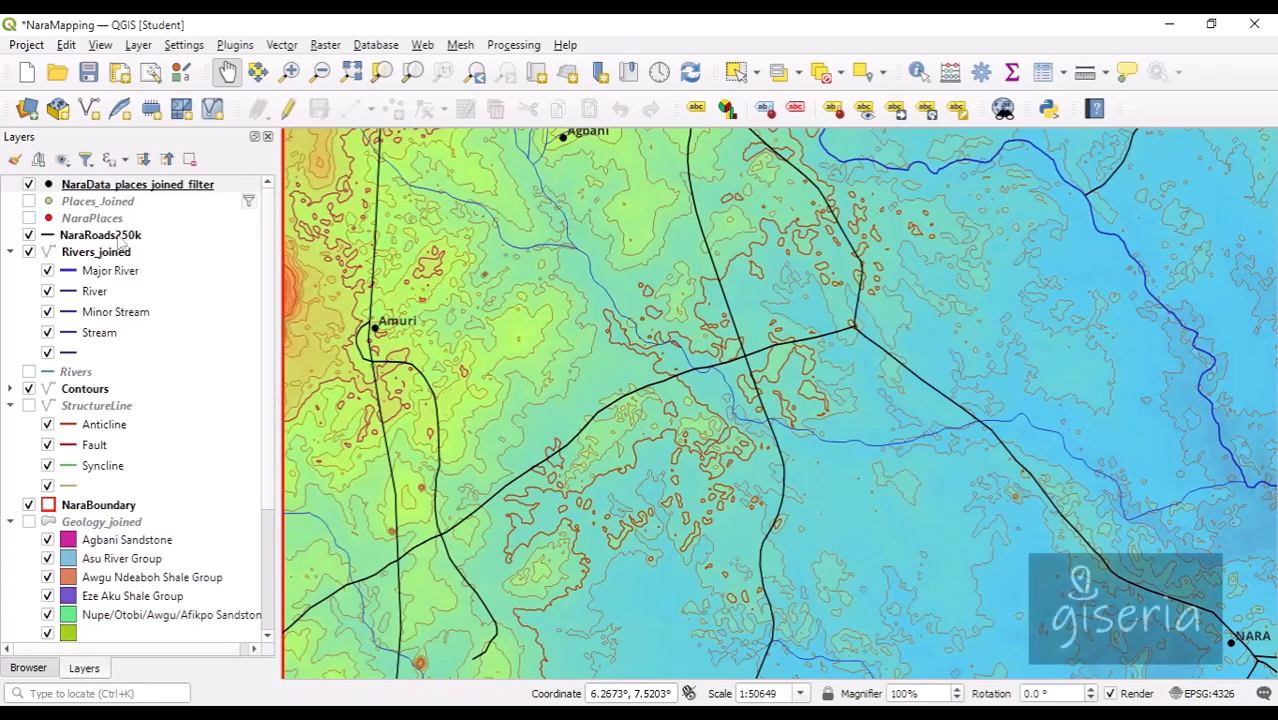
click(37, 239)
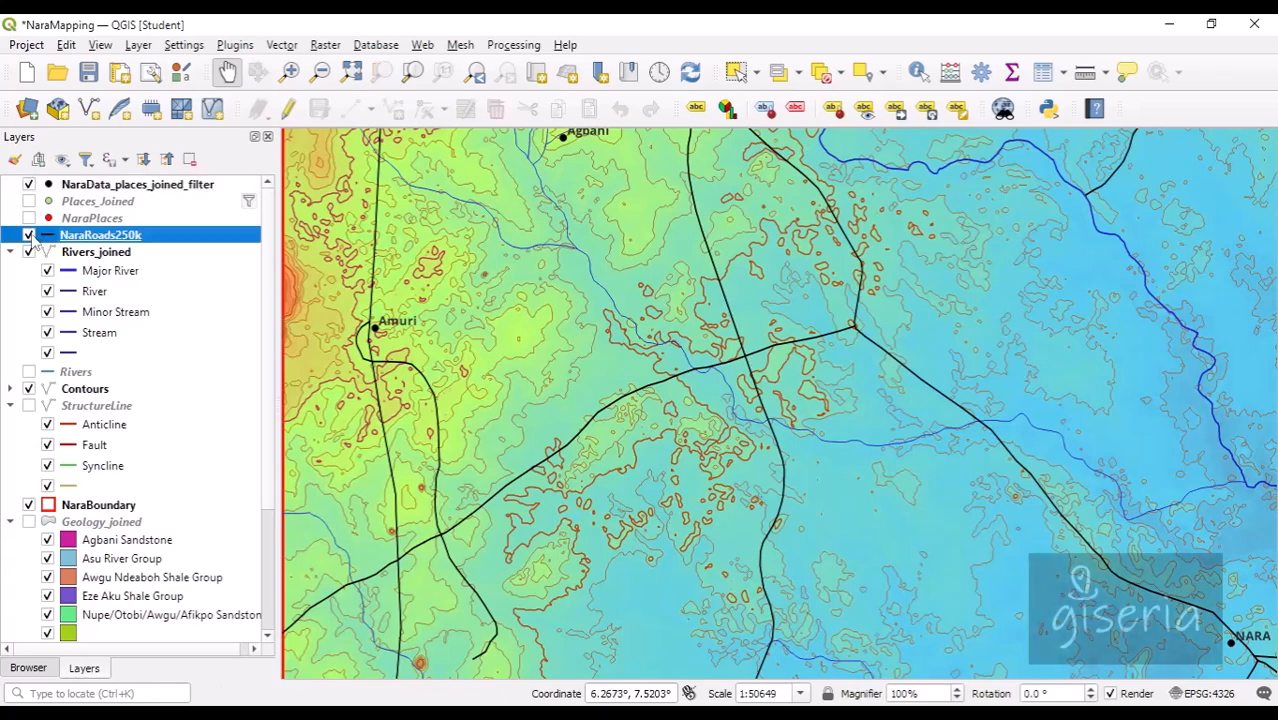
click(29, 235)
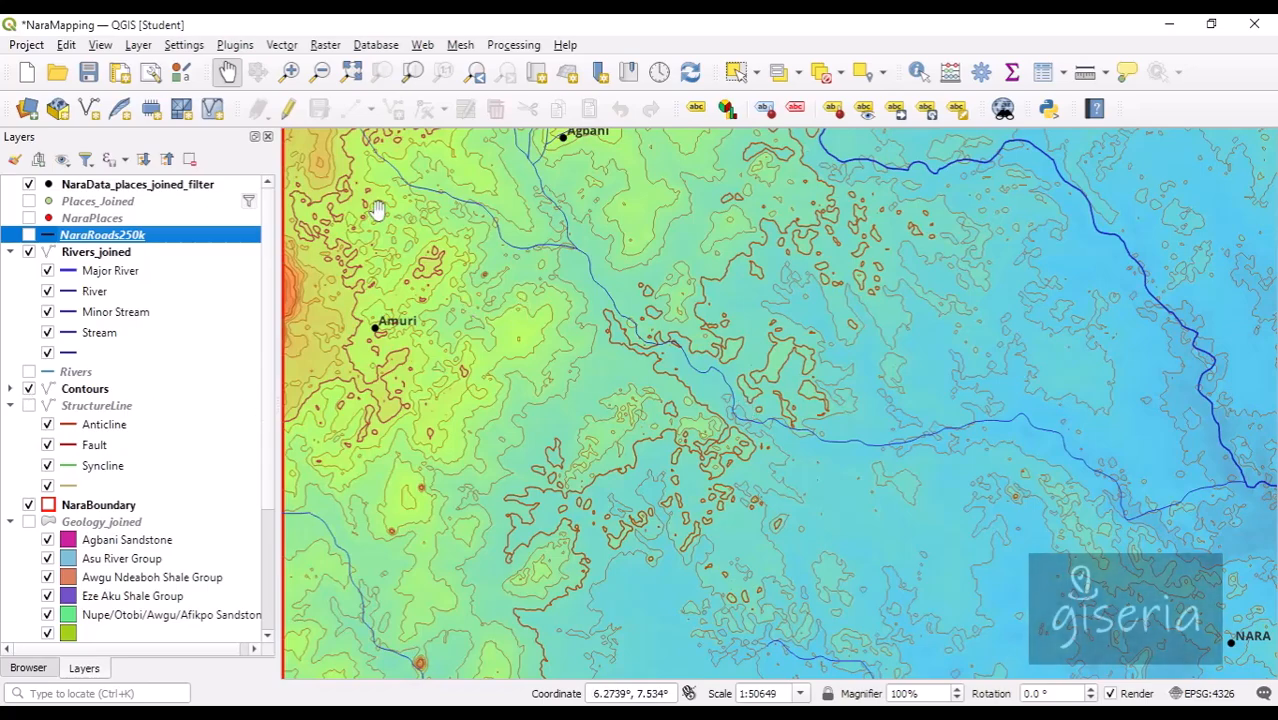
drag(377, 208, 567, 209)
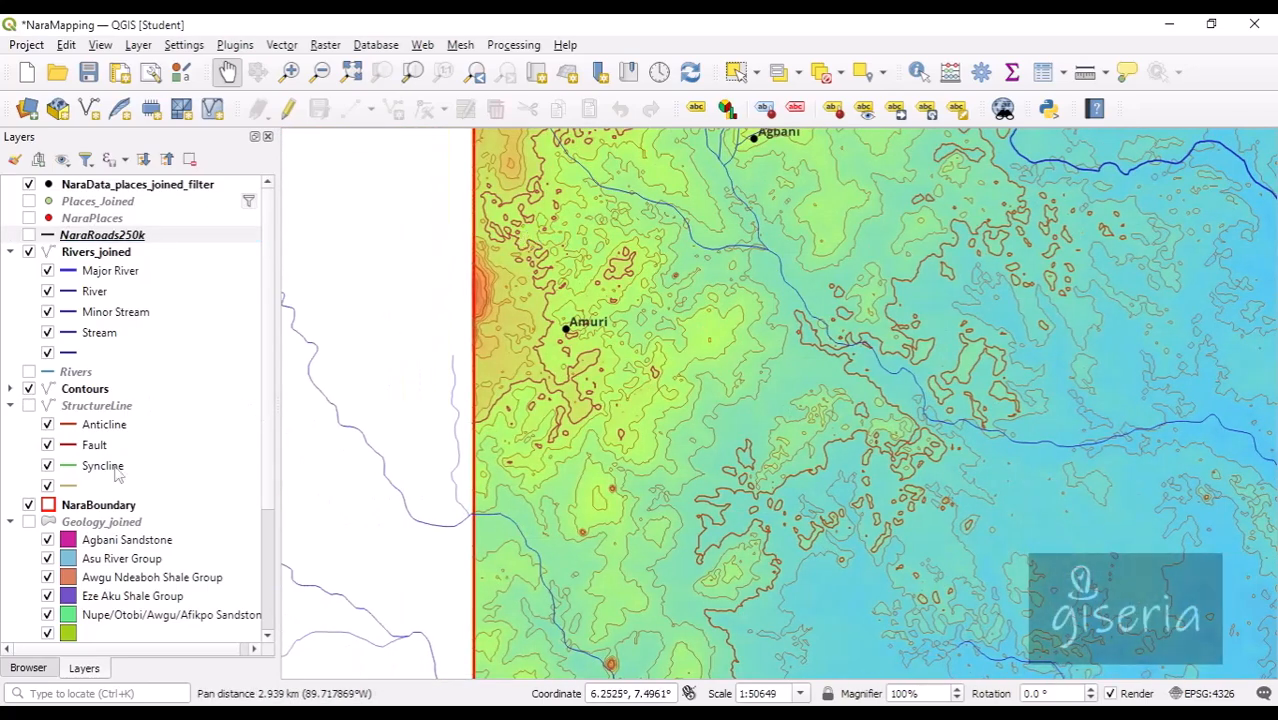
Step: Turn on the StructureLine layer and examine its lines across the Nara map area
click(28, 405)
drag(736, 522, 639, 366)
scroll(634, 370, down, 3)
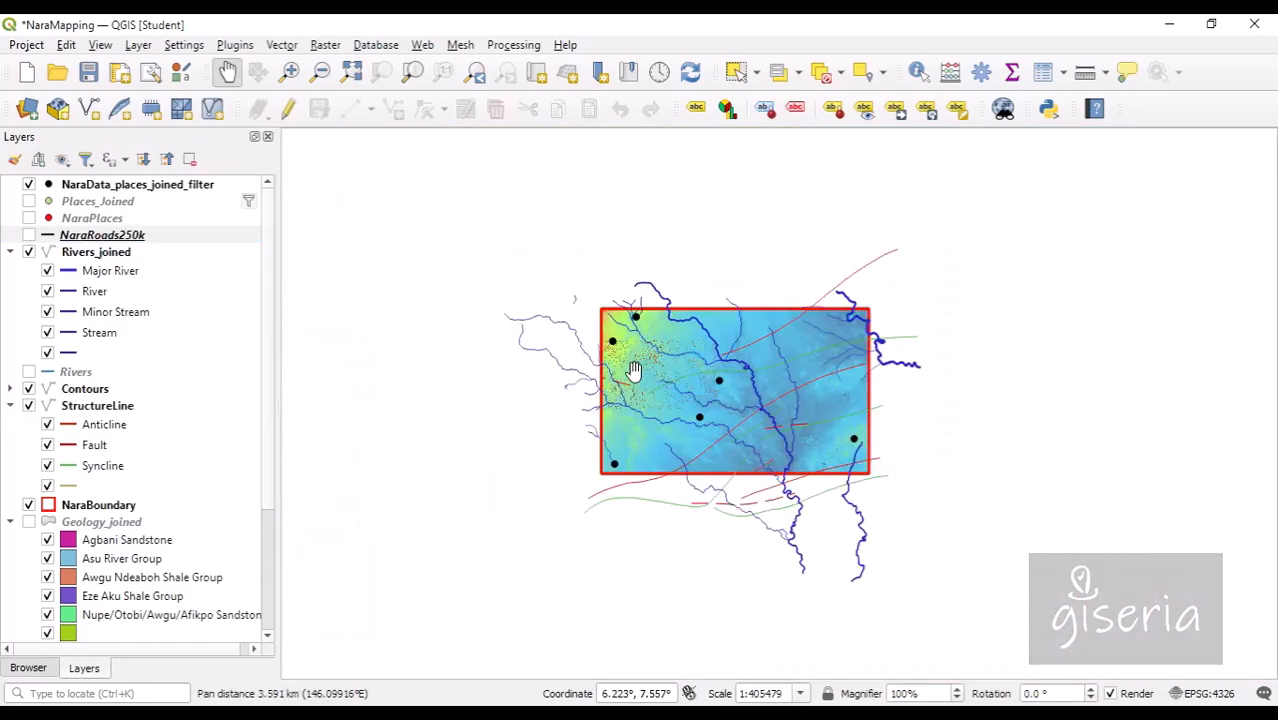
scroll(636, 370, up, 3)
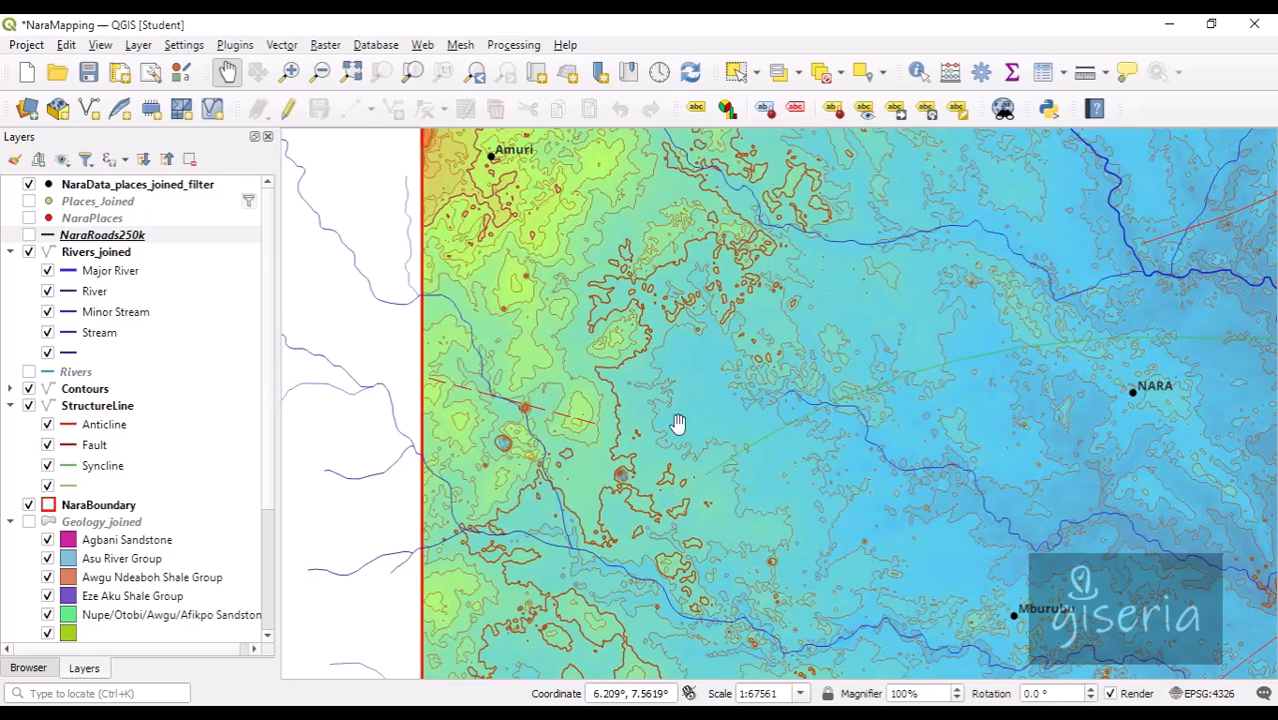
drag(948, 524, 656, 330)
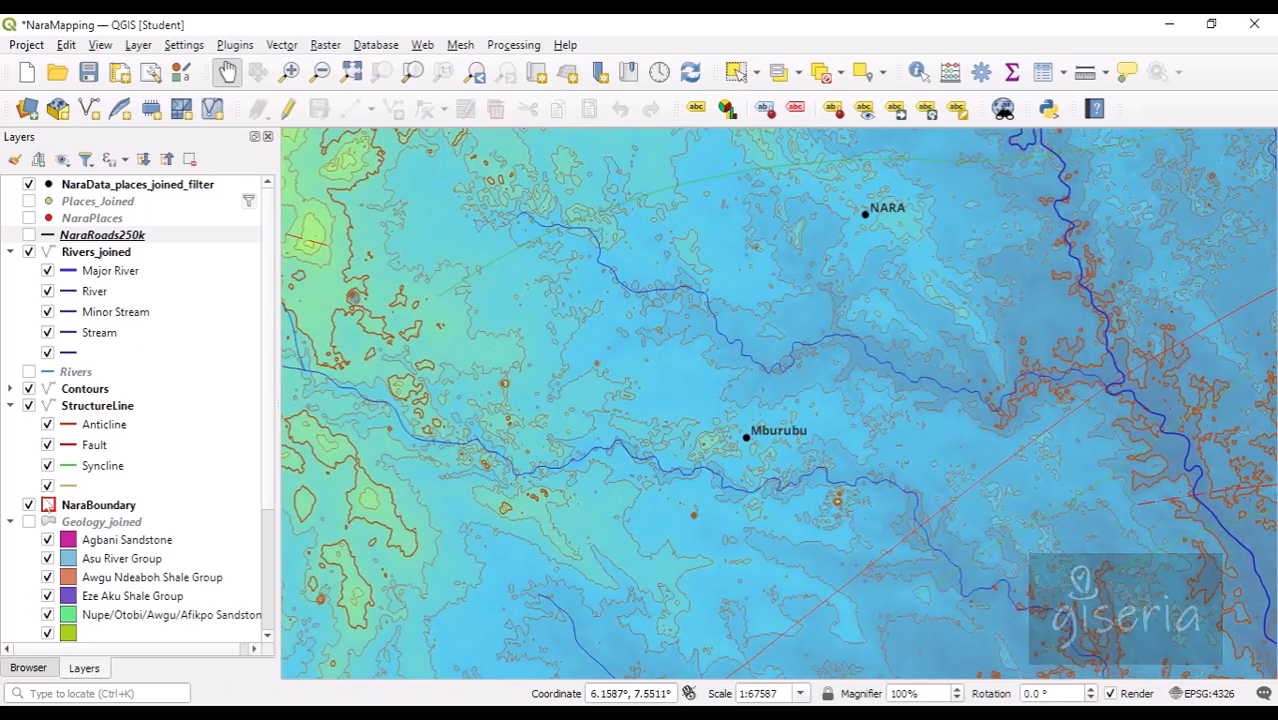
Step: Show the Geology_joined layer to view the geological units on the map, and hide it again
click(29, 522)
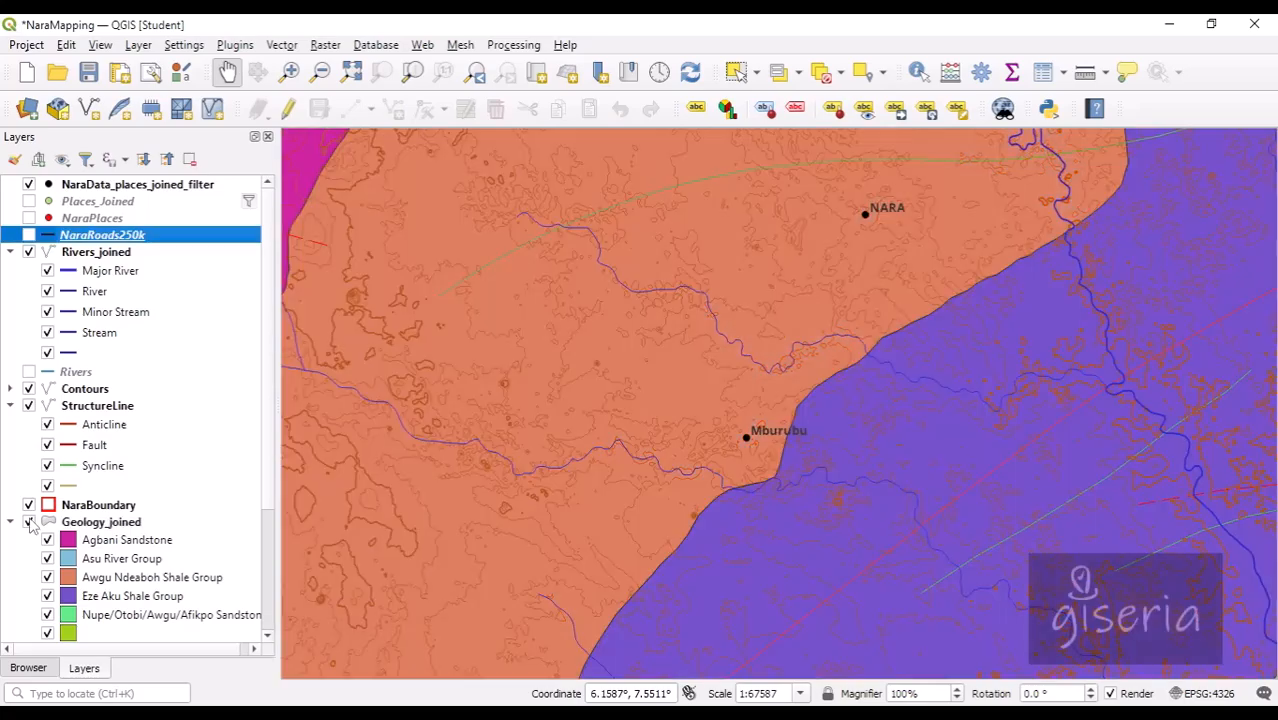
click(29, 522)
scroll(235, 462, down, 3)
scroll(228, 485, up, 3)
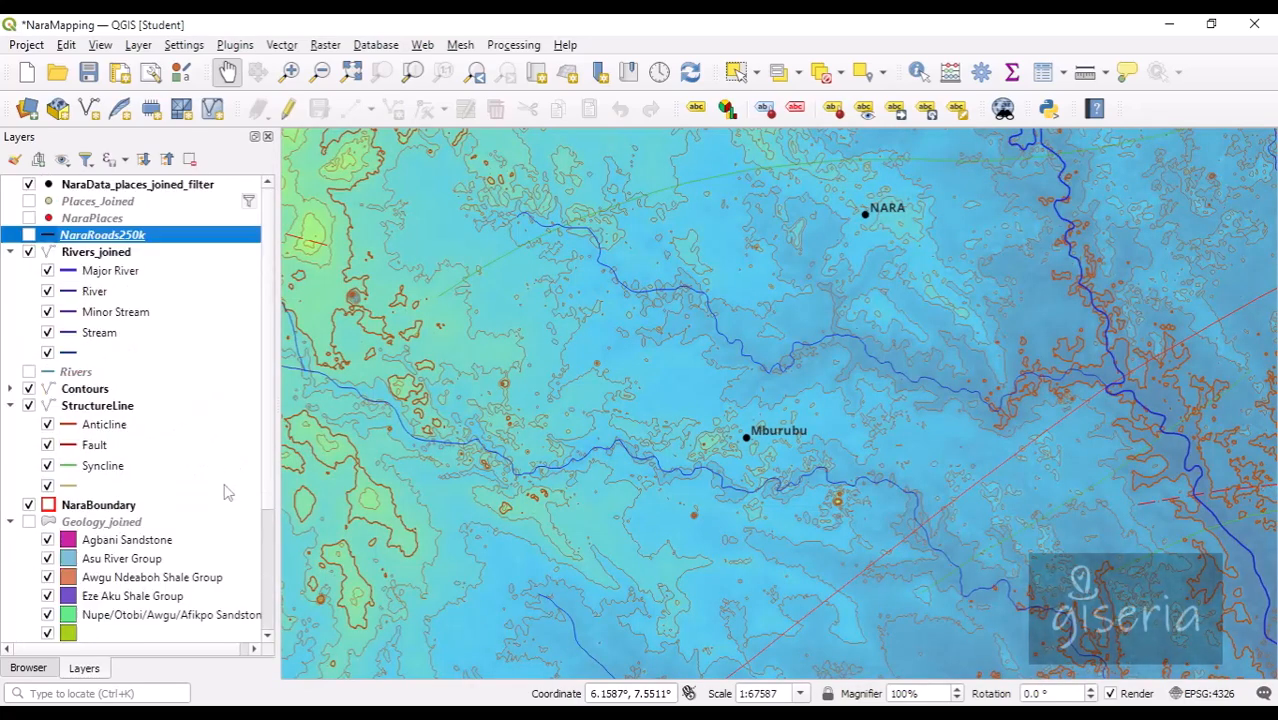
scroll(482, 398, down, 2)
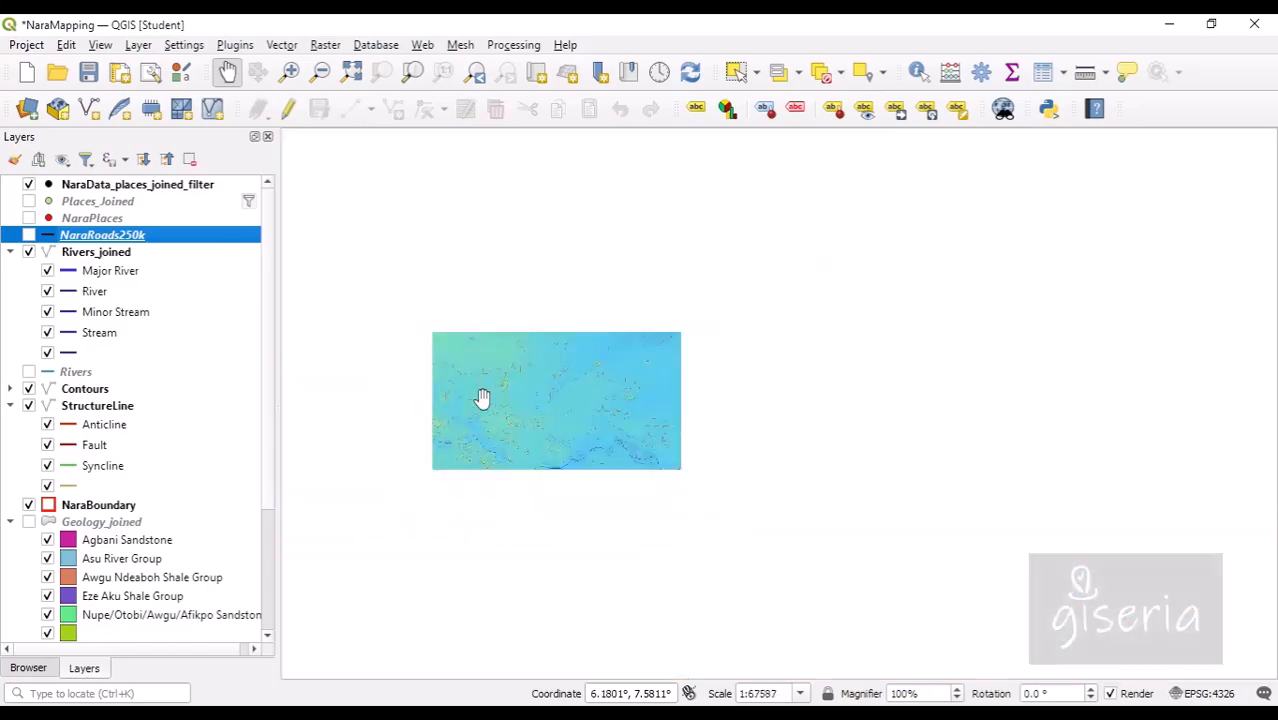
scroll(483, 398, up, 2)
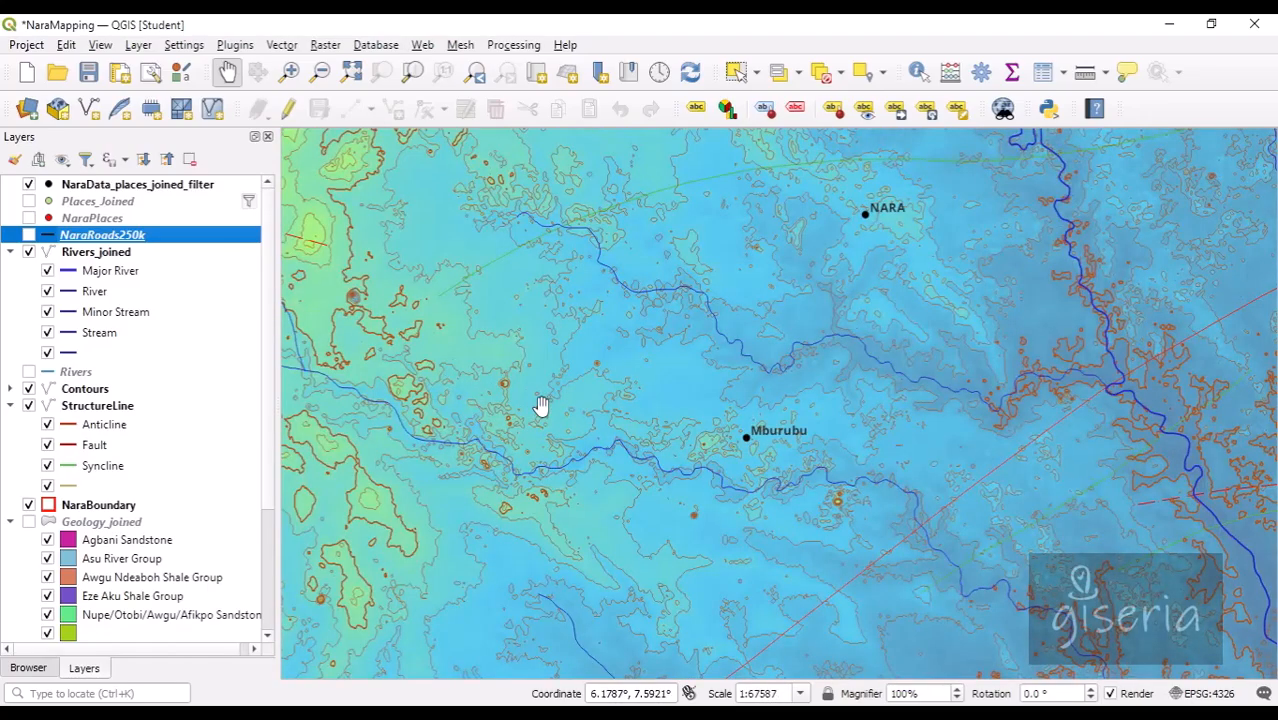
scroll(537, 405, down, 2)
scroll(537, 405, up, 2)
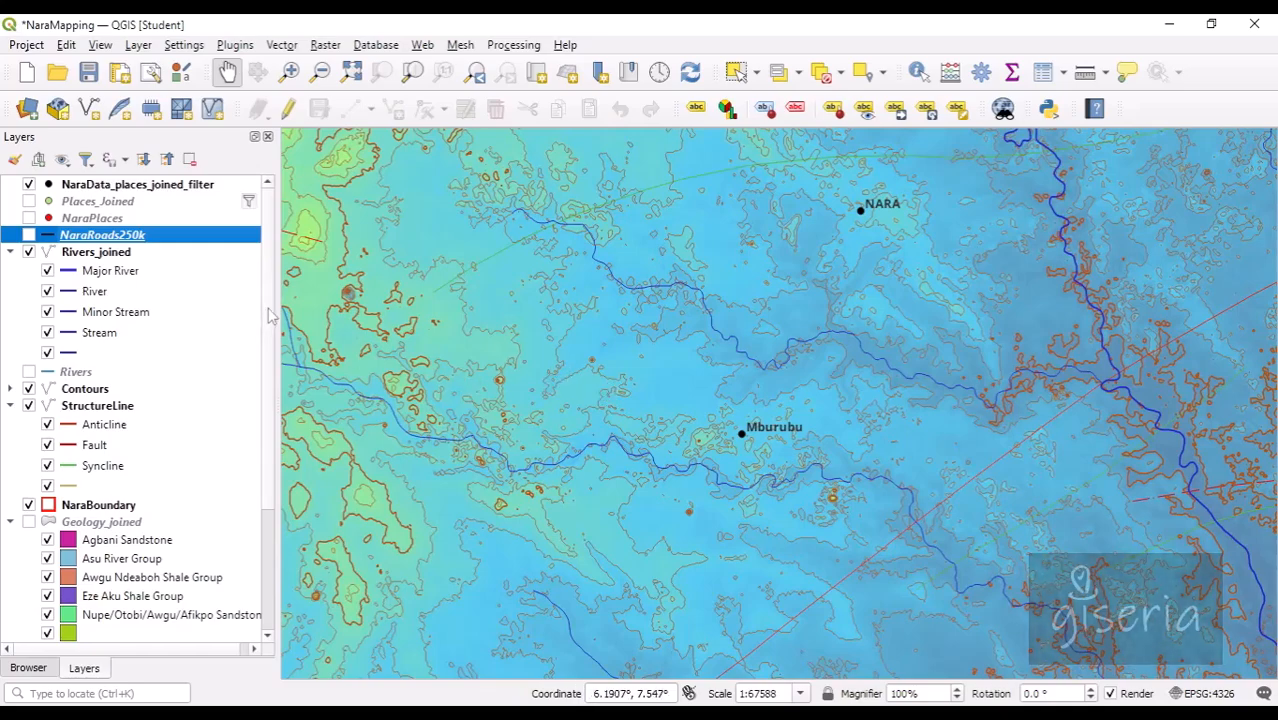
Step: Expand NaraData.gpkg in the project's gpkg folder to review the layers it contains
scroll(262, 316, down, 1)
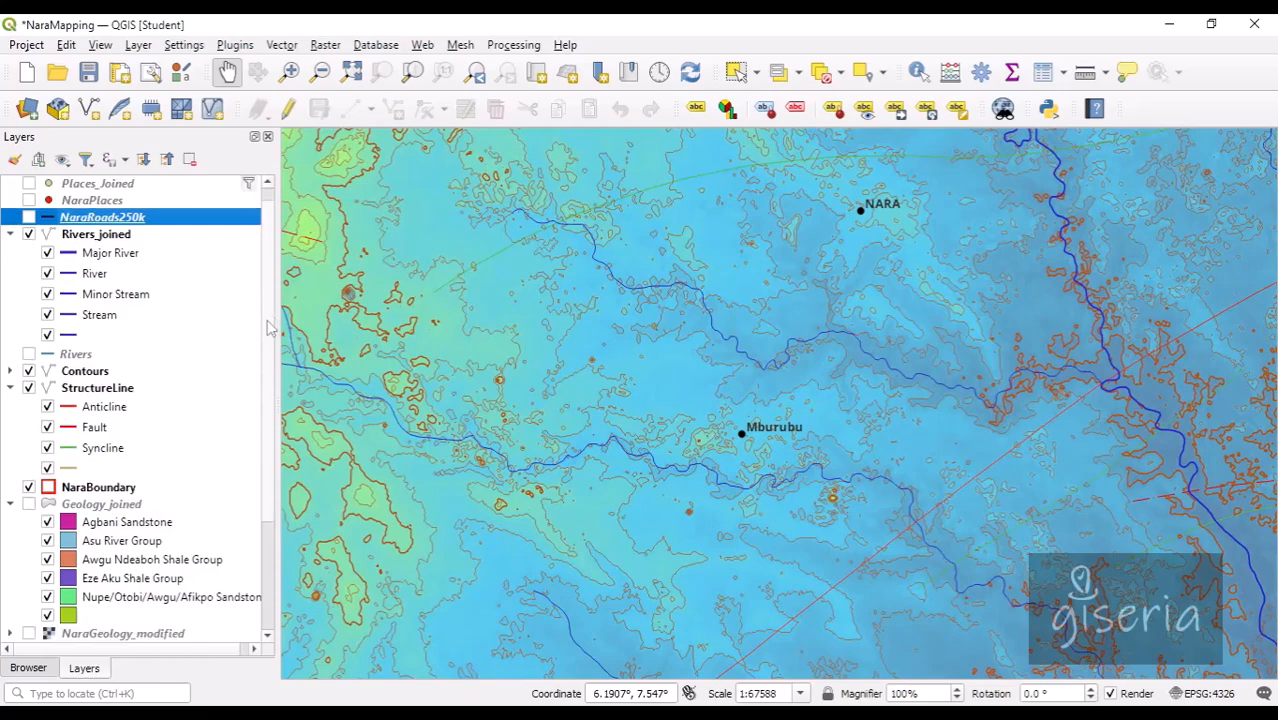
click(29, 669)
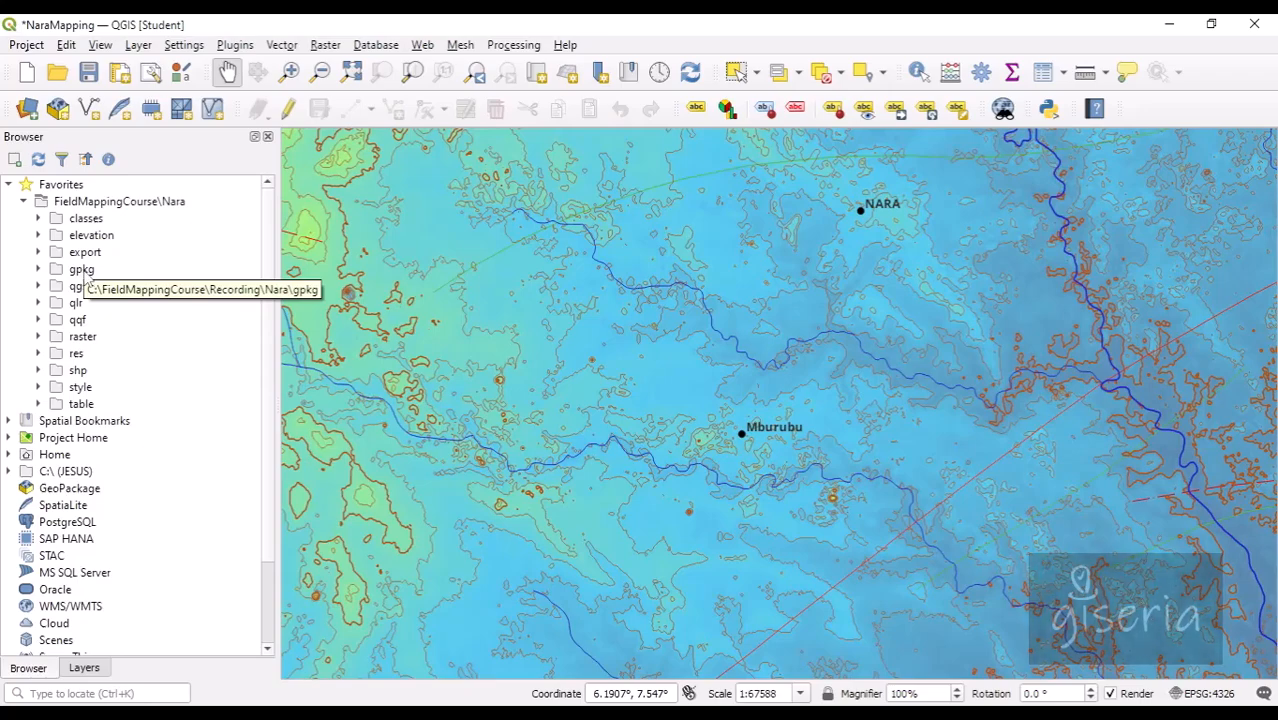
click(39, 270)
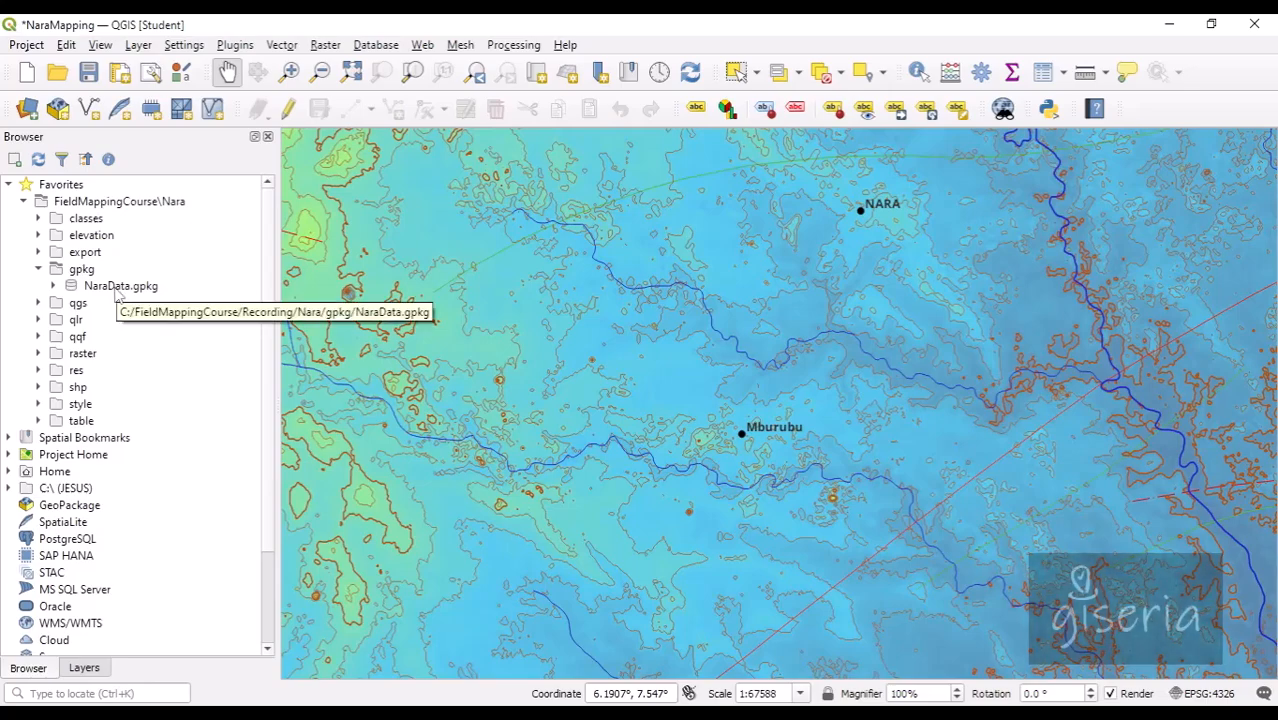
click(53, 286)
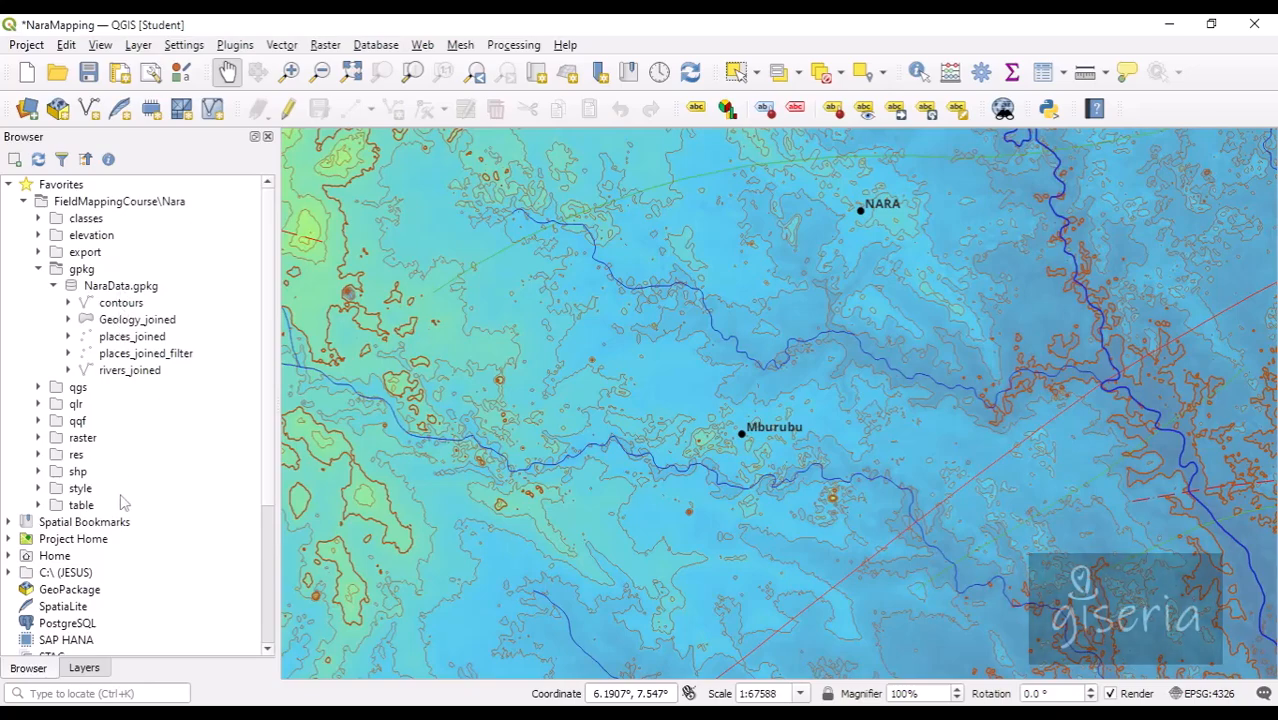
Step: Start a raw-data export of the NaraElevation raster layer with GeoPackage as the output format
click(78, 668)
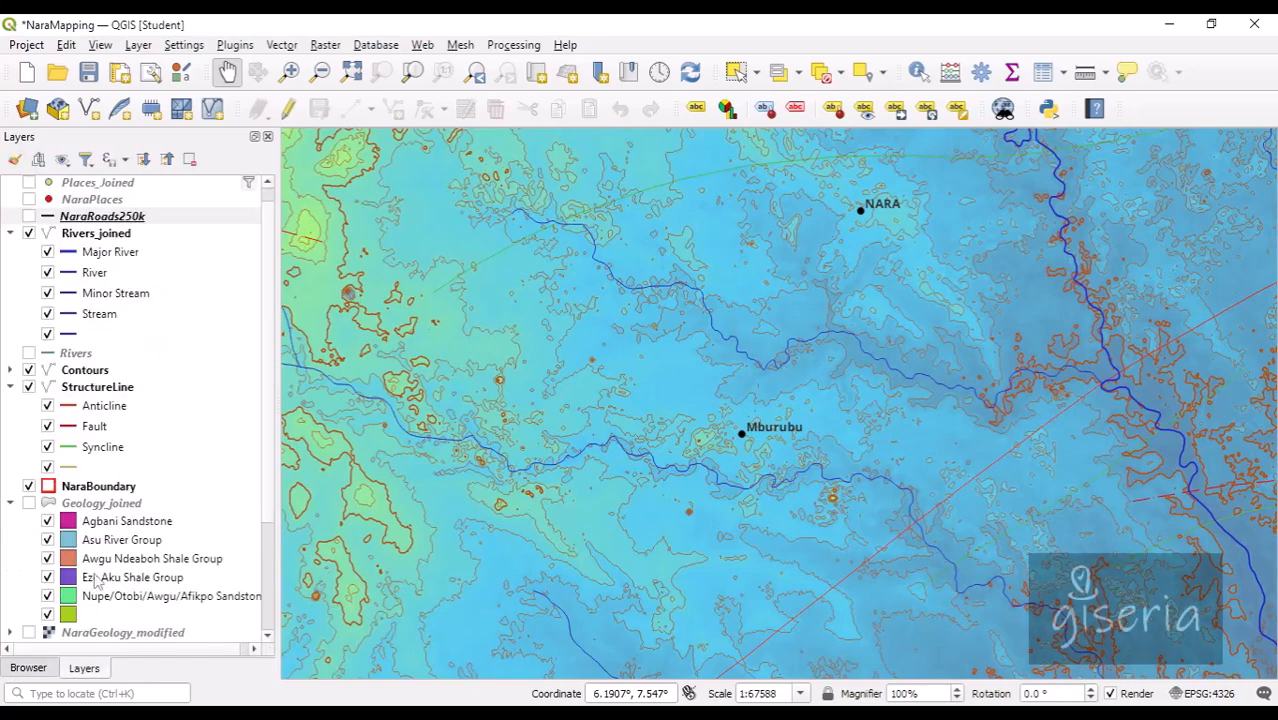
scroll(177, 416, down, 3)
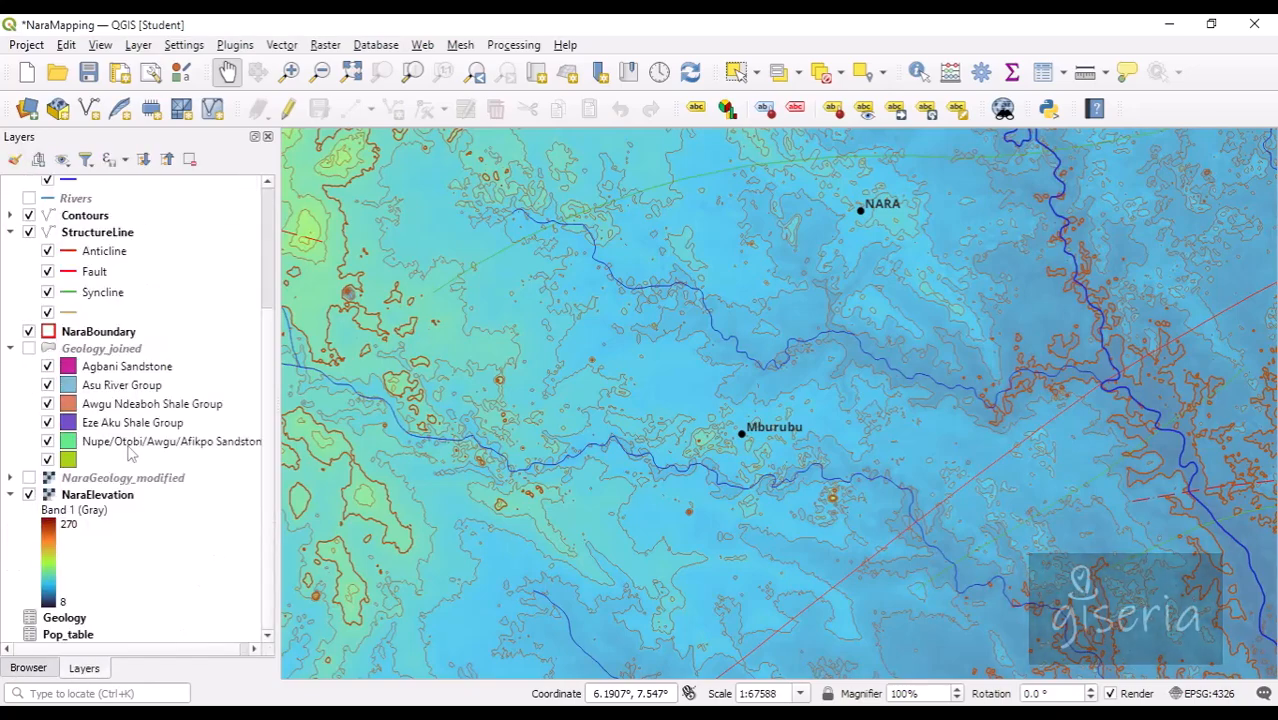
click(114, 504)
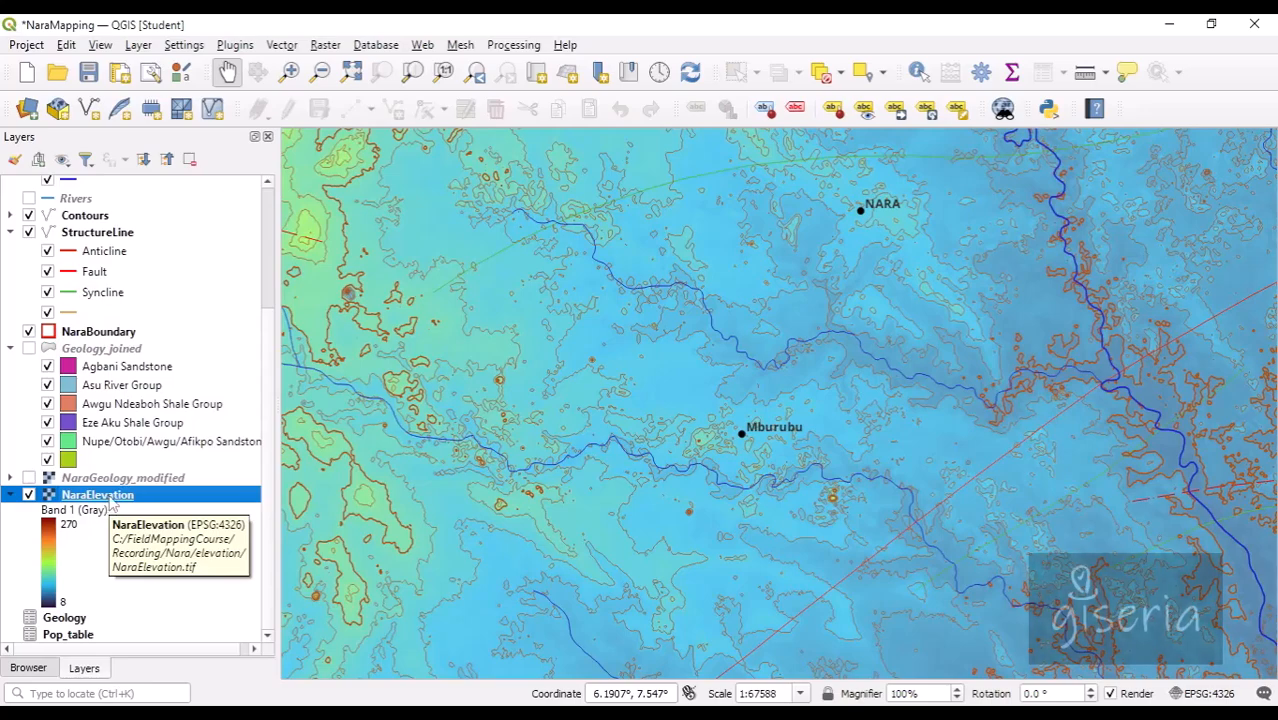
right_click(110, 497)
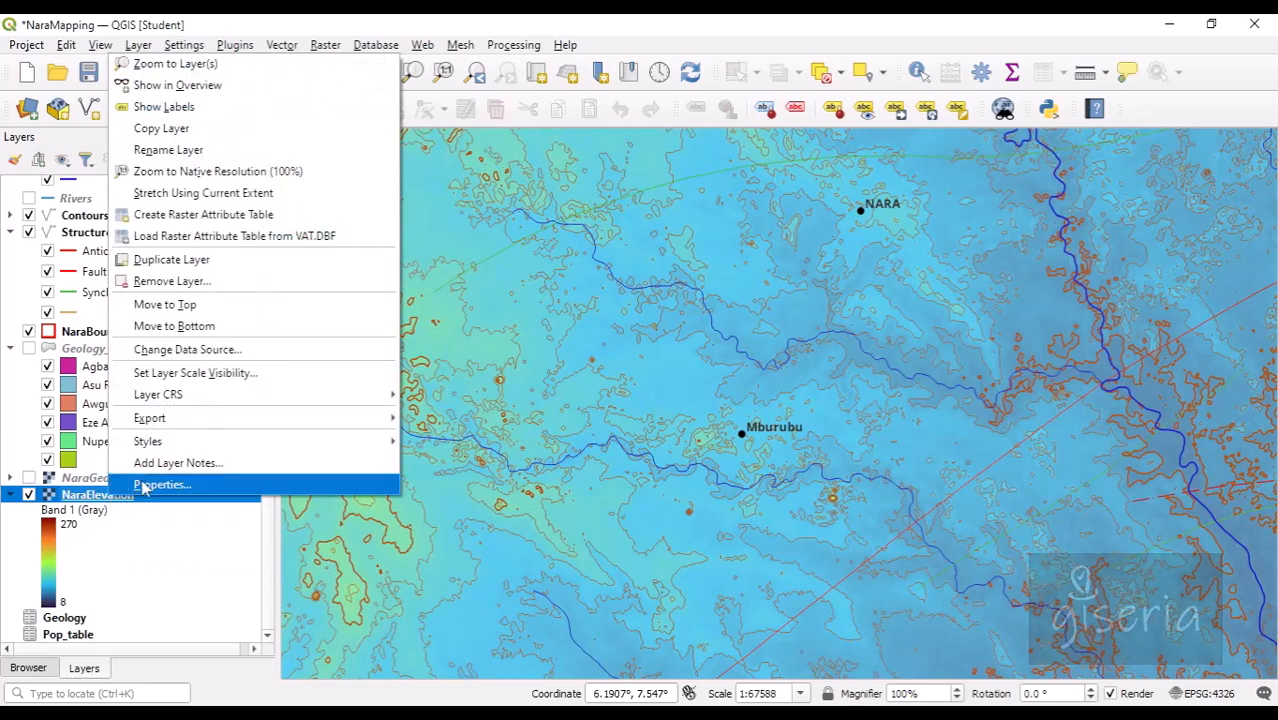
mouse_move(192, 418)
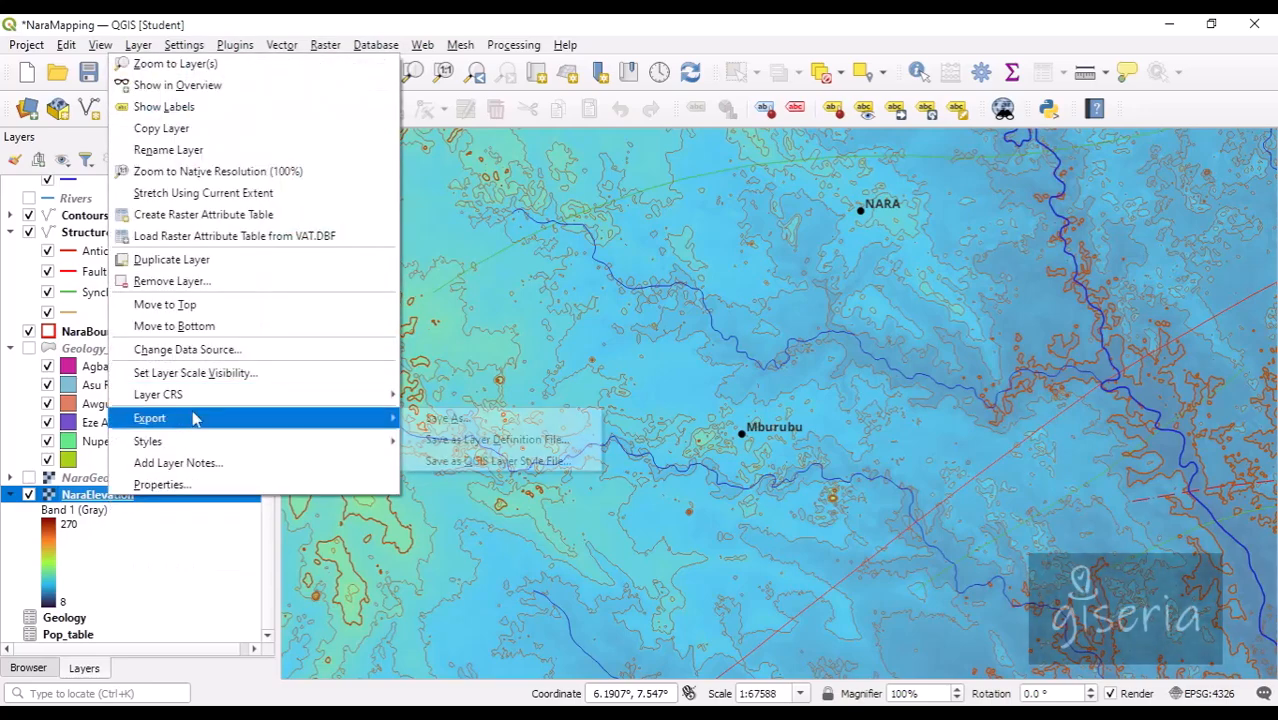
click(478, 424)
click(758, 130)
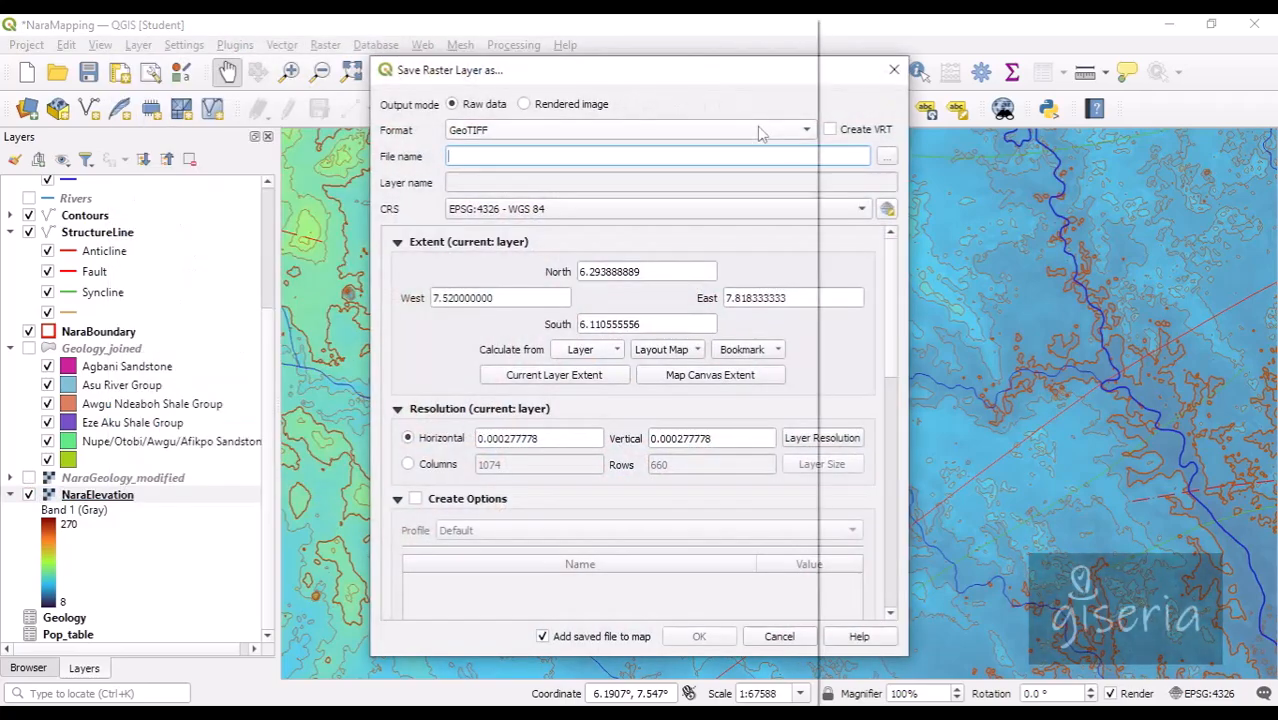
click(506, 47)
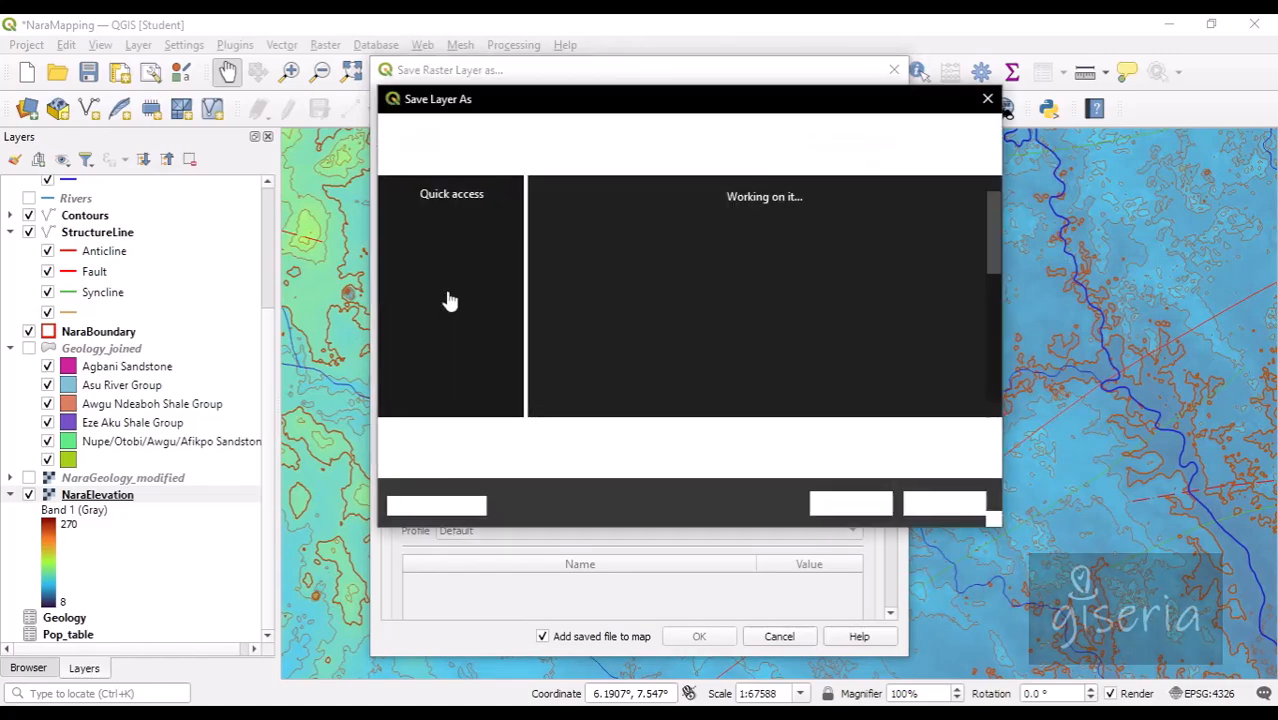
Step: Choose the existing NaraData.gpkg in the Recording\Nara\gpkg folder as the export's output file
drag(517, 224, 517, 306)
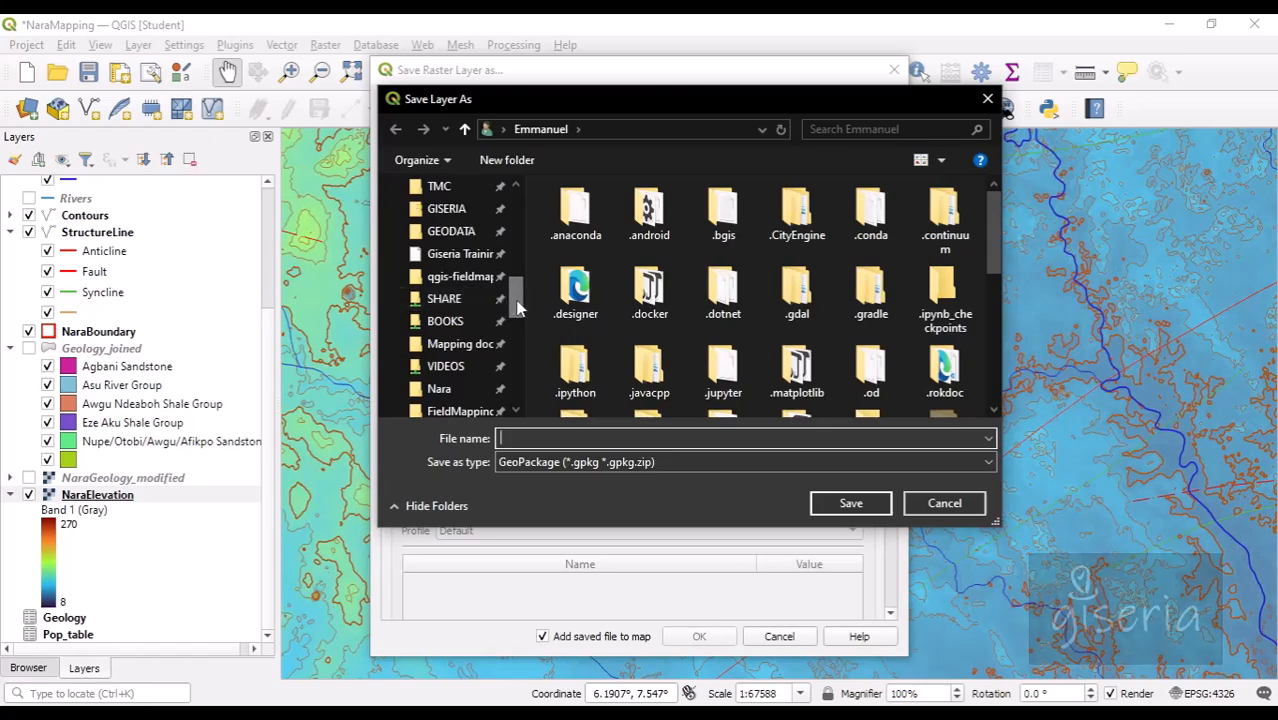
scroll(514, 315, down, 3)
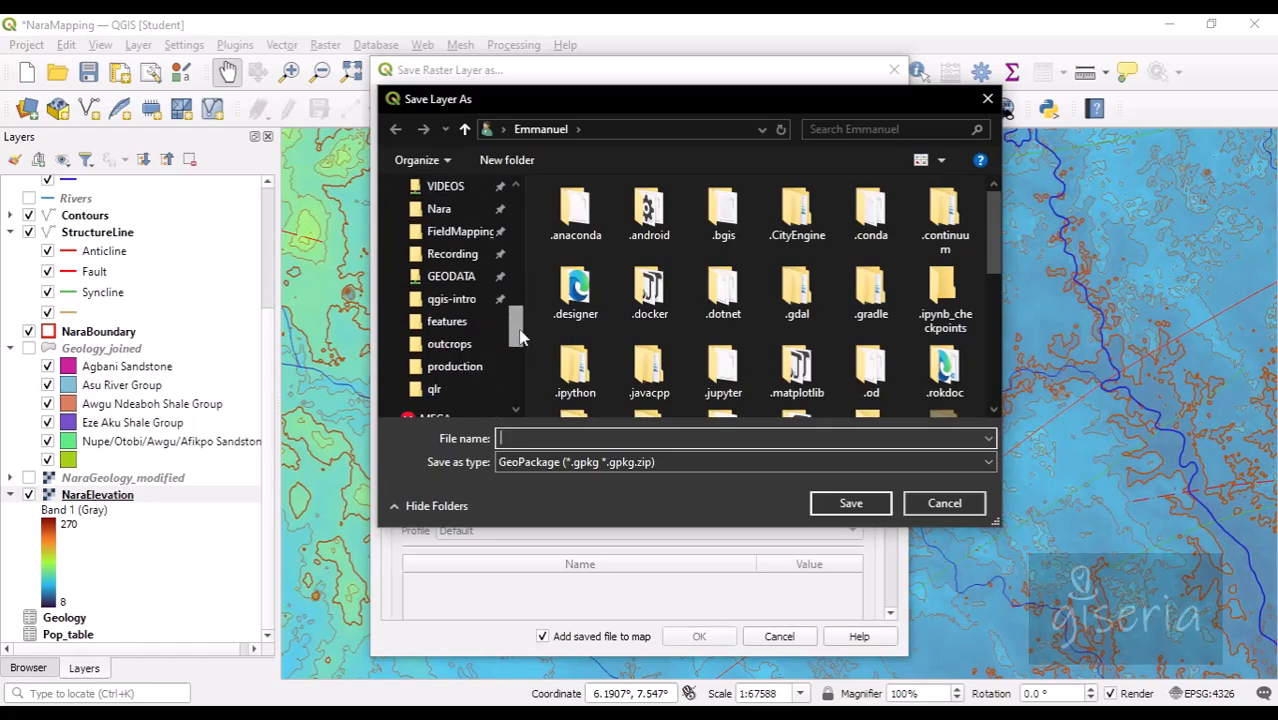
click(455, 256)
double_click(577, 253)
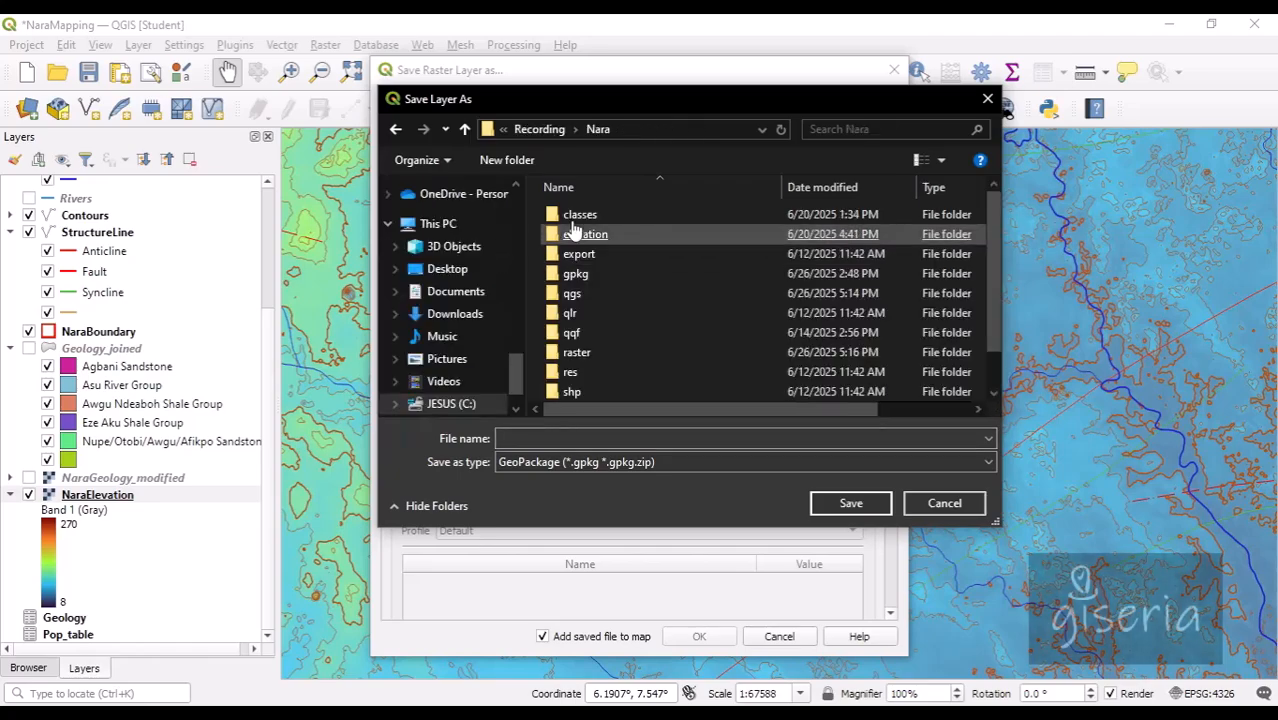
double_click(580, 278)
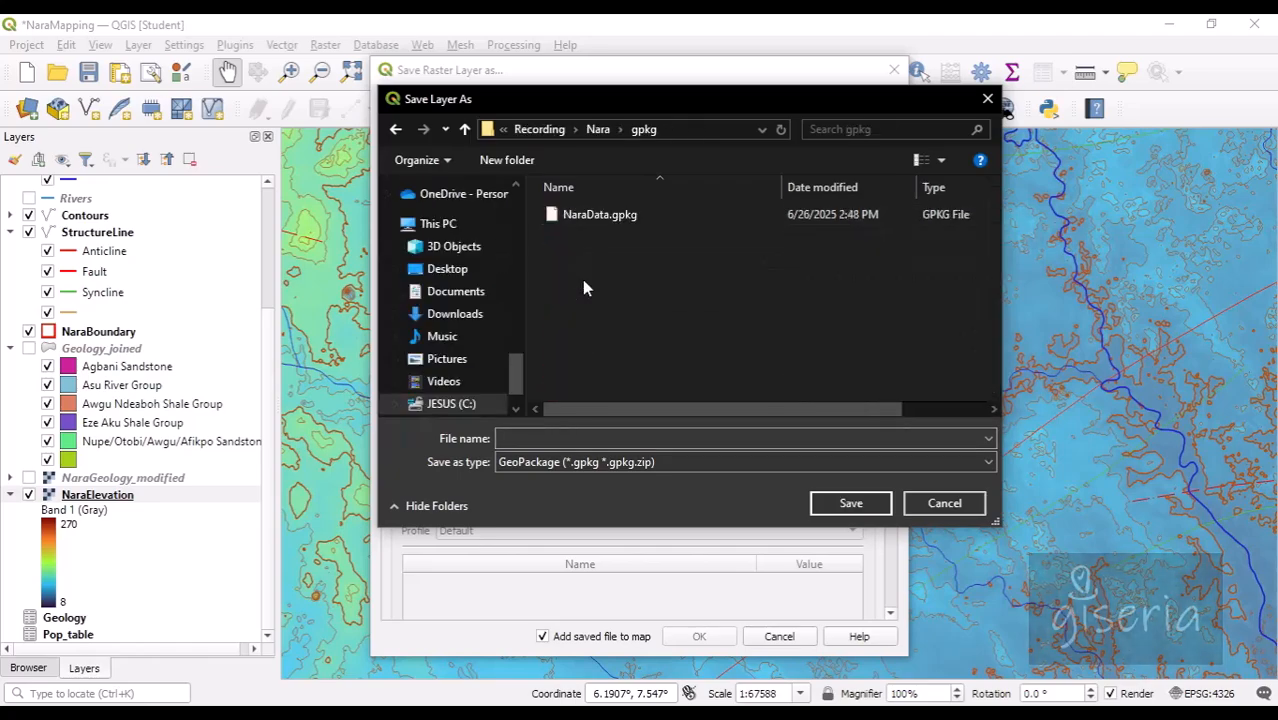
double_click(592, 216)
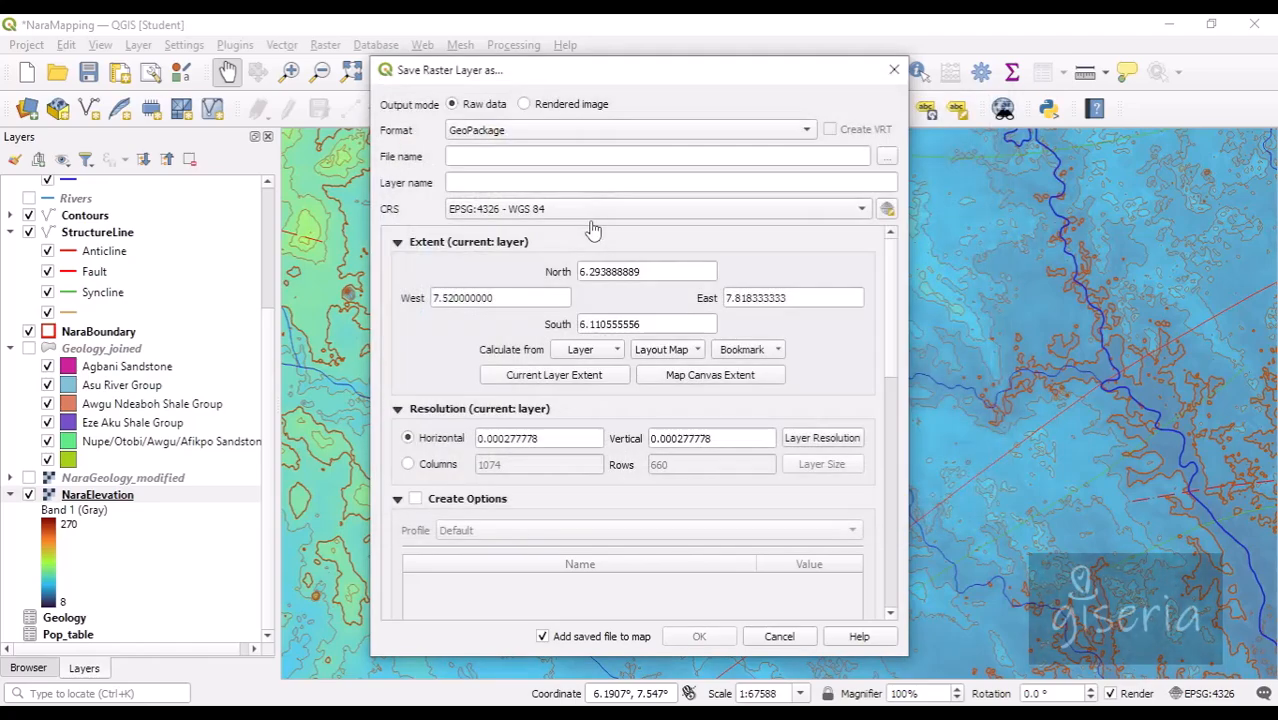
Step: Export the raster under the layer name elevation, and check the contents of NaraData.gpkg for it
click(526, 182)
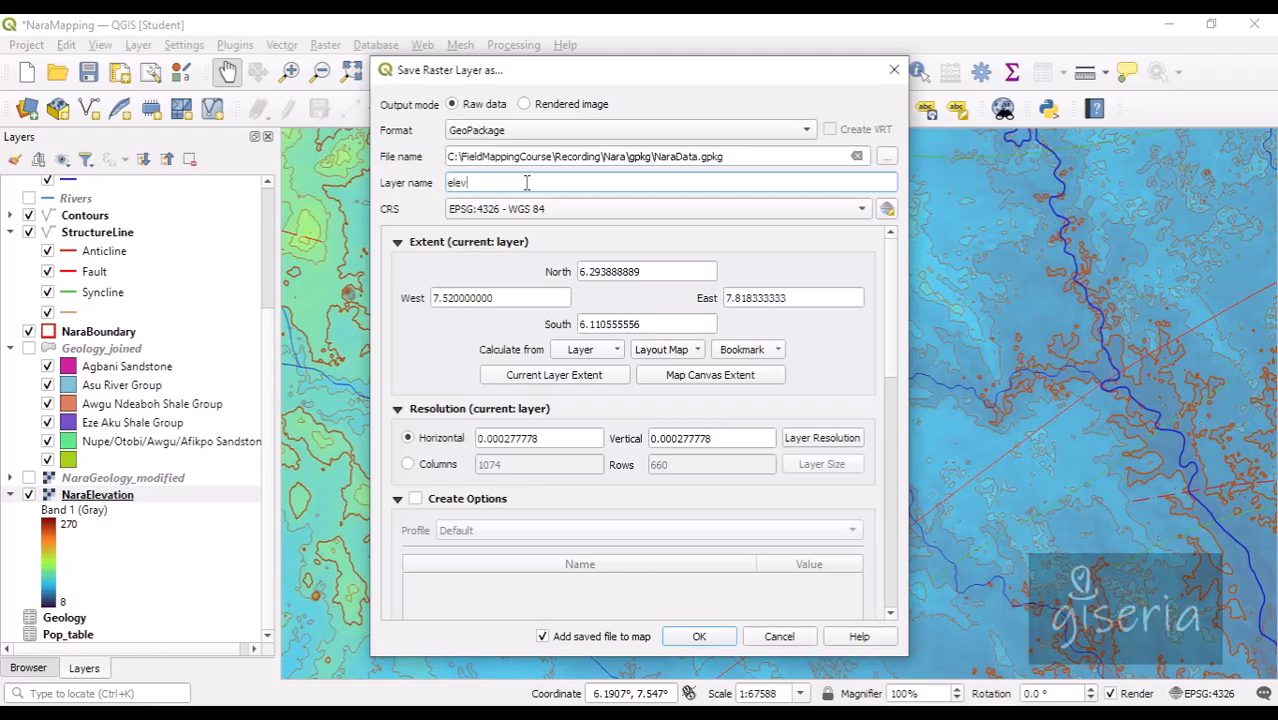
text(ation)
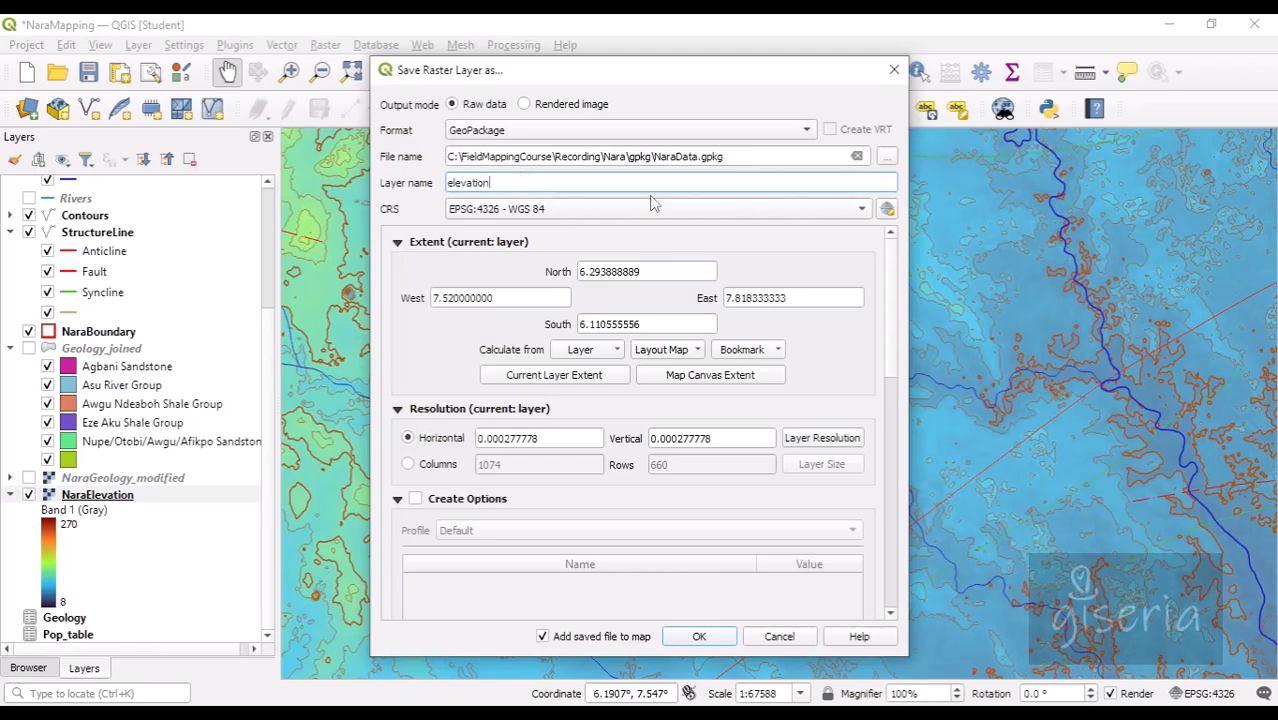
click(617, 637)
click(697, 643)
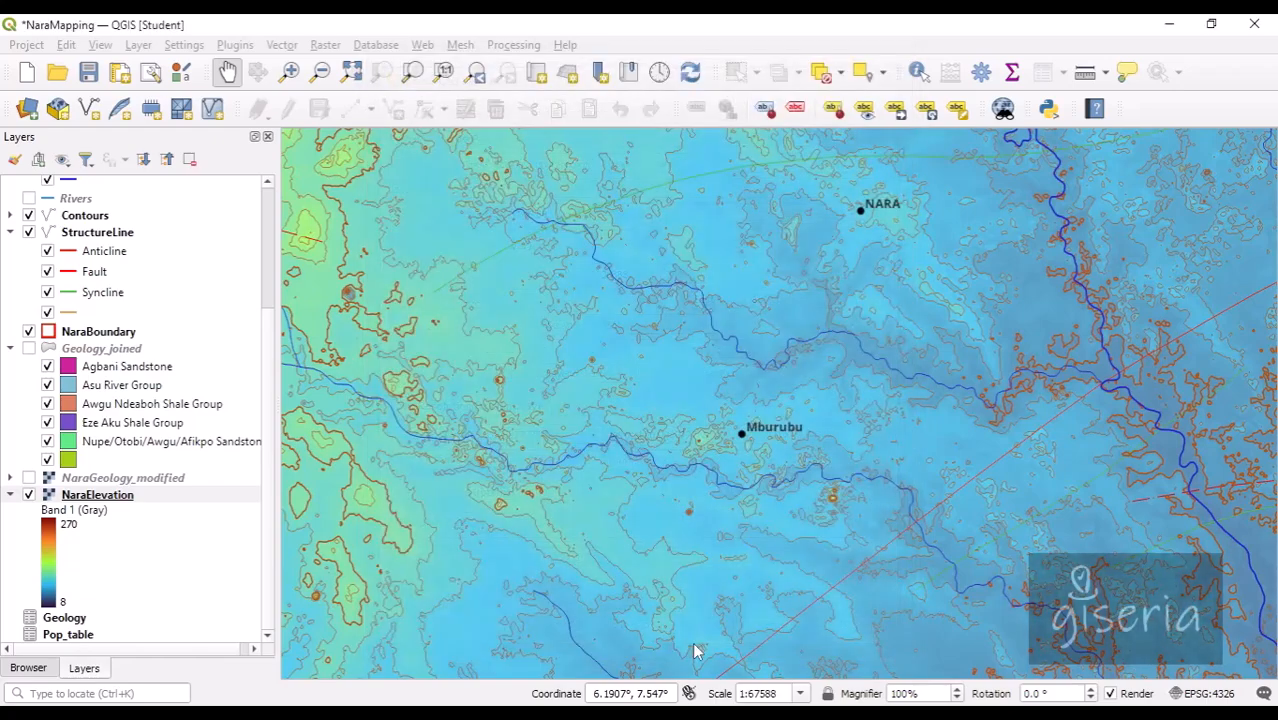
click(197, 495)
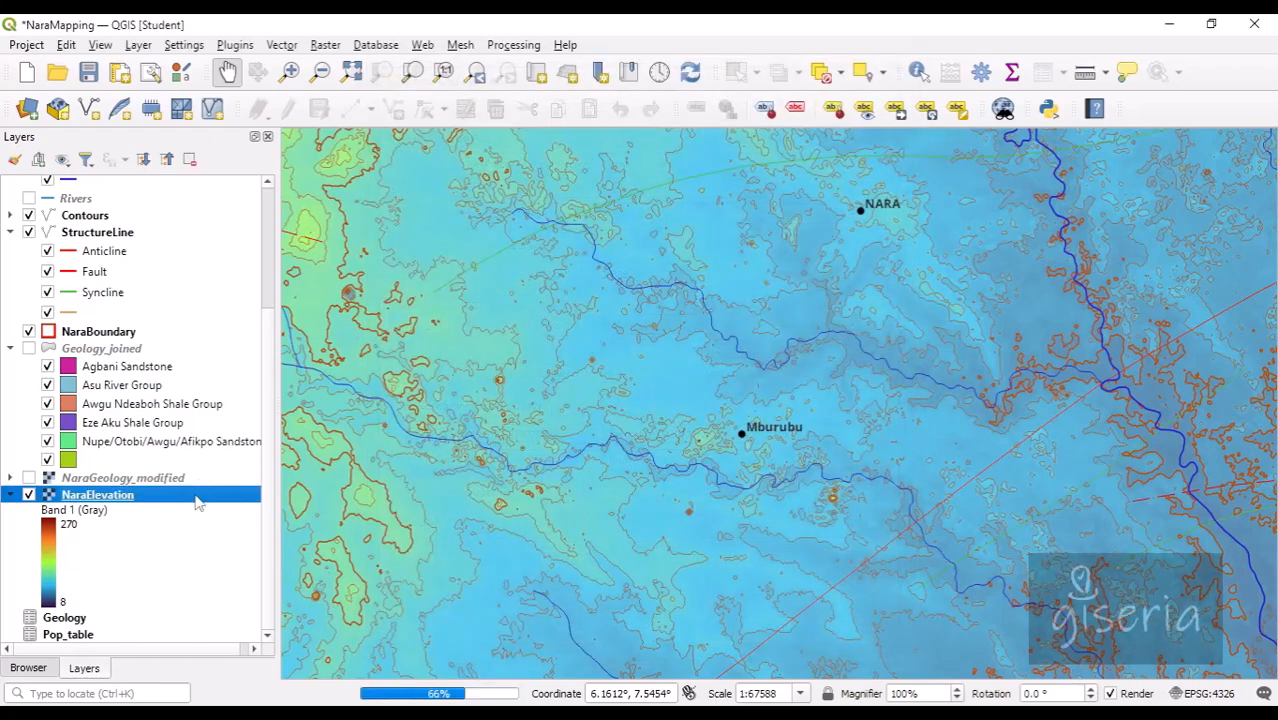
click(30, 668)
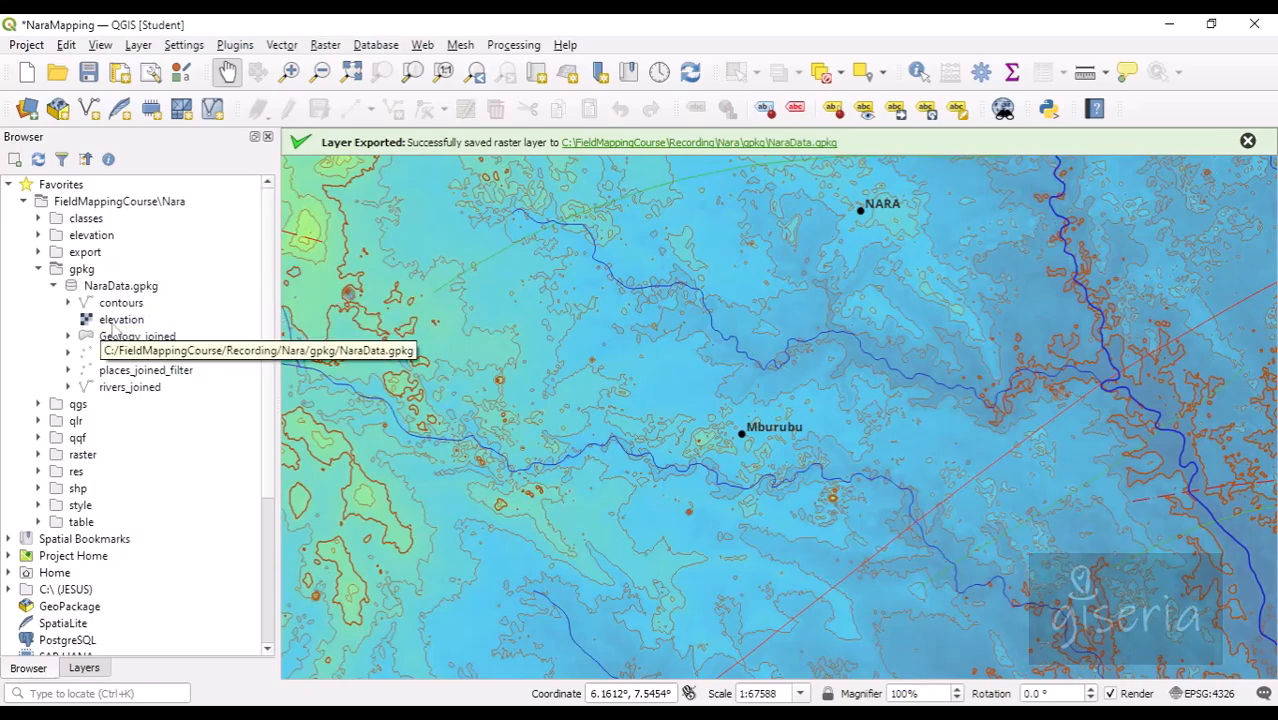
Step: Change the NaraElevation layer's data source to the elevation raster stored in NaraData.gpkg
click(84, 668)
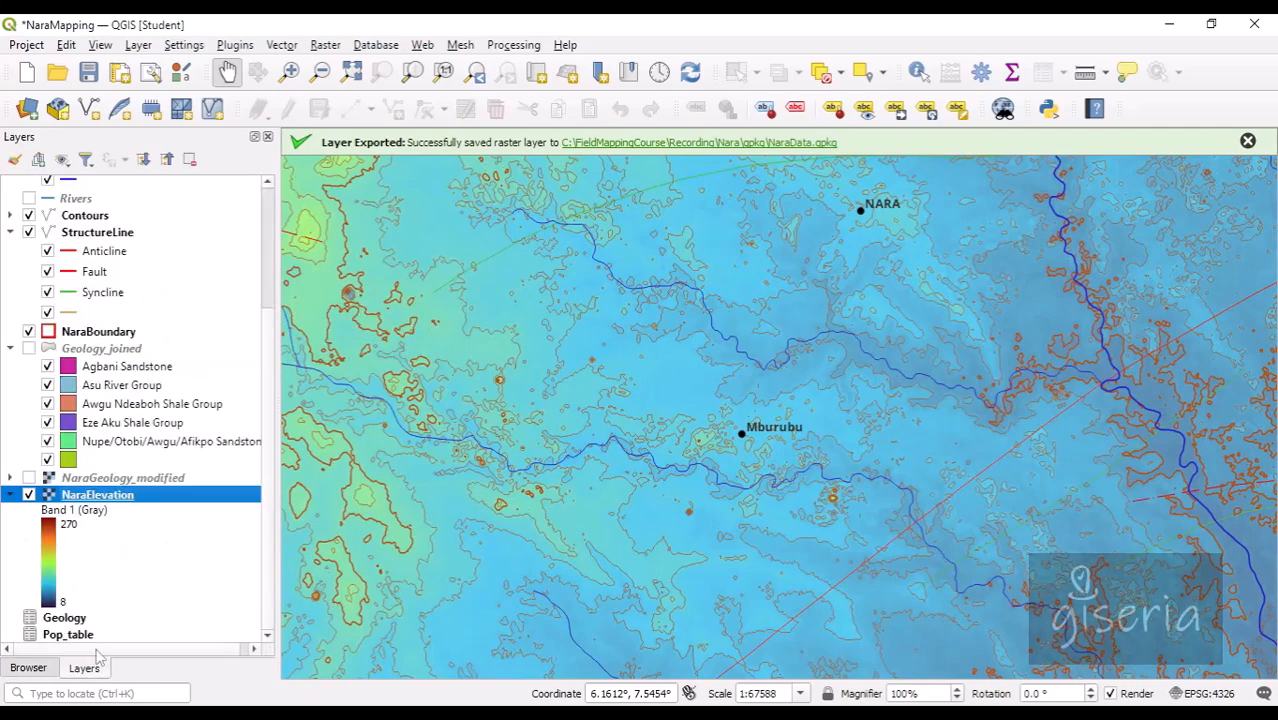
right_click(101, 510)
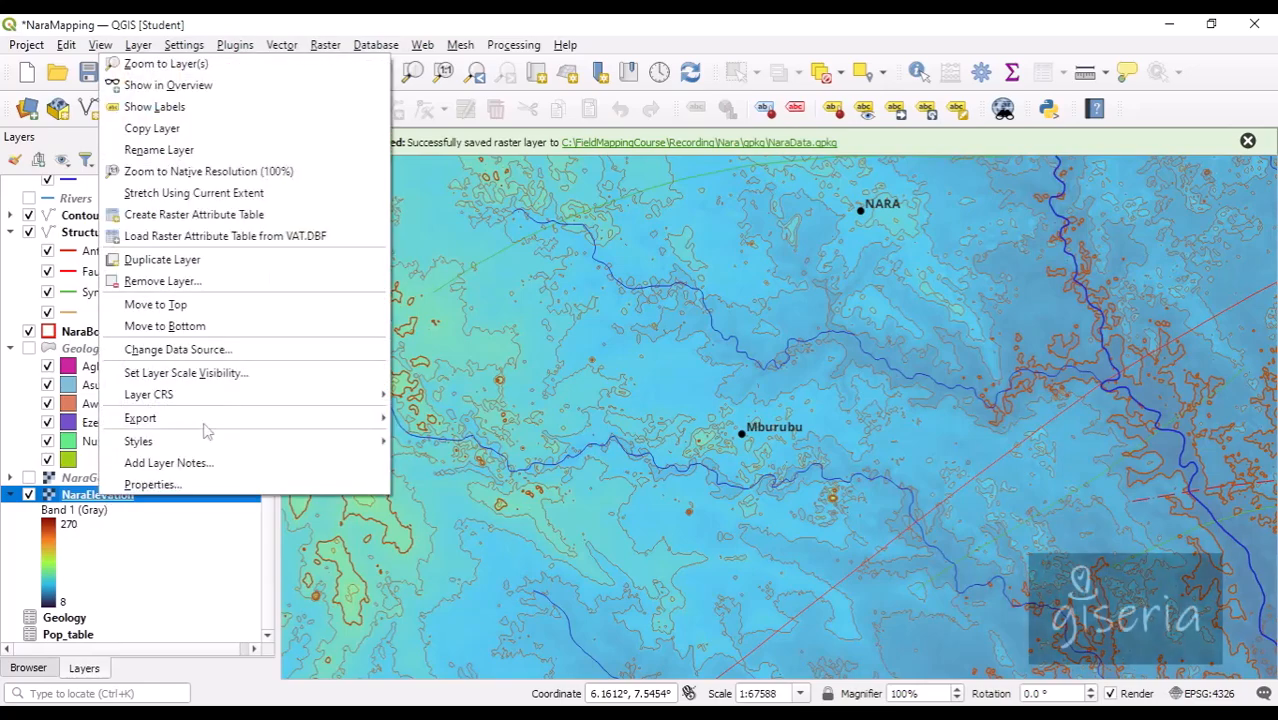
click(220, 352)
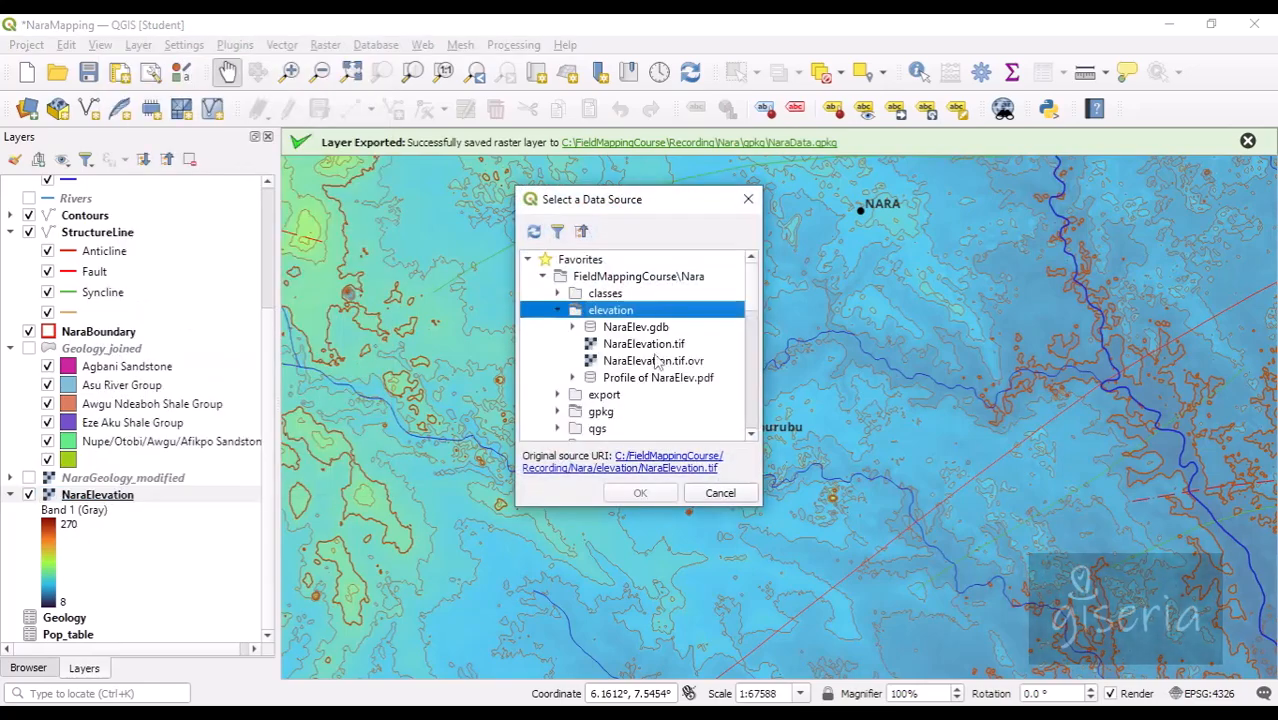
click(558, 411)
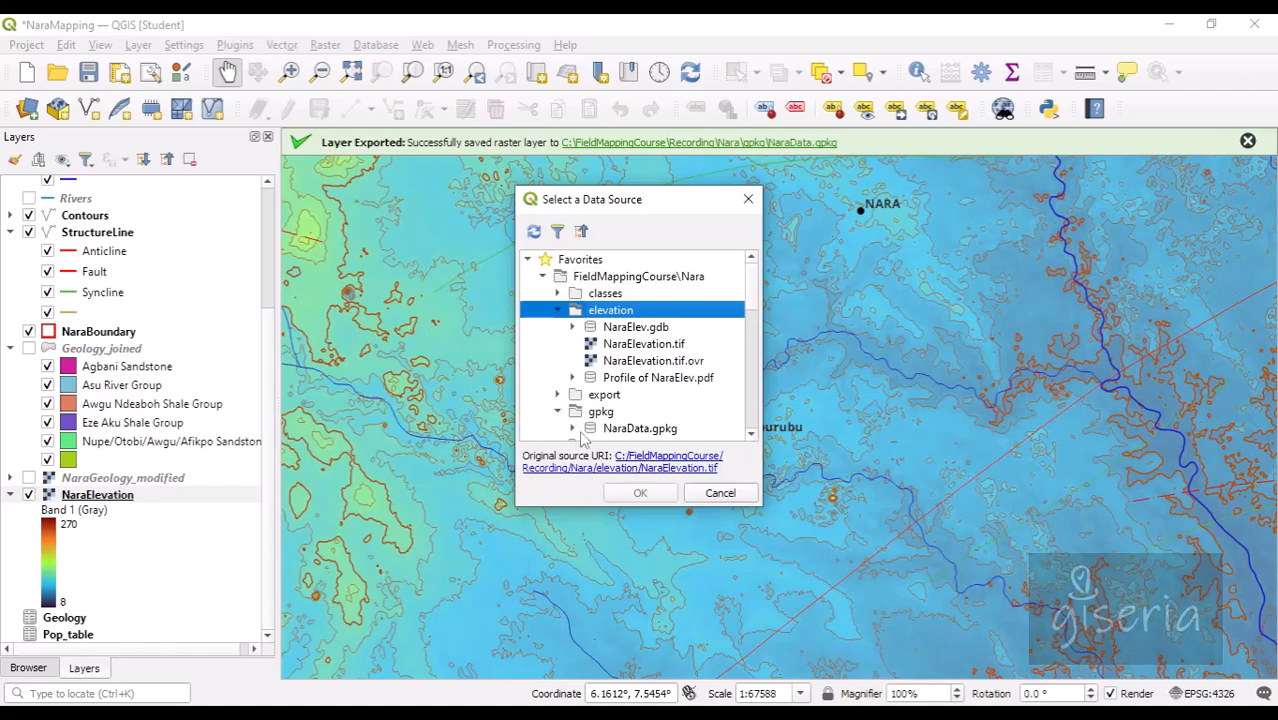
click(573, 428)
click(638, 343)
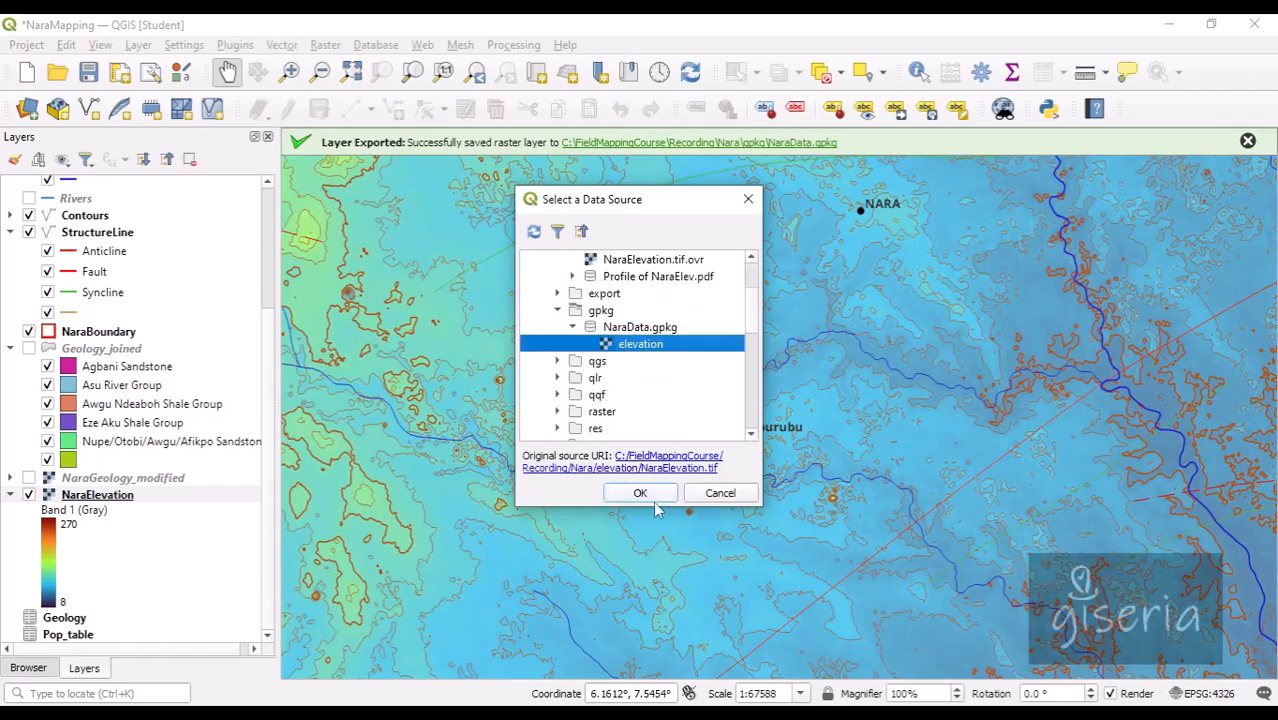
click(650, 494)
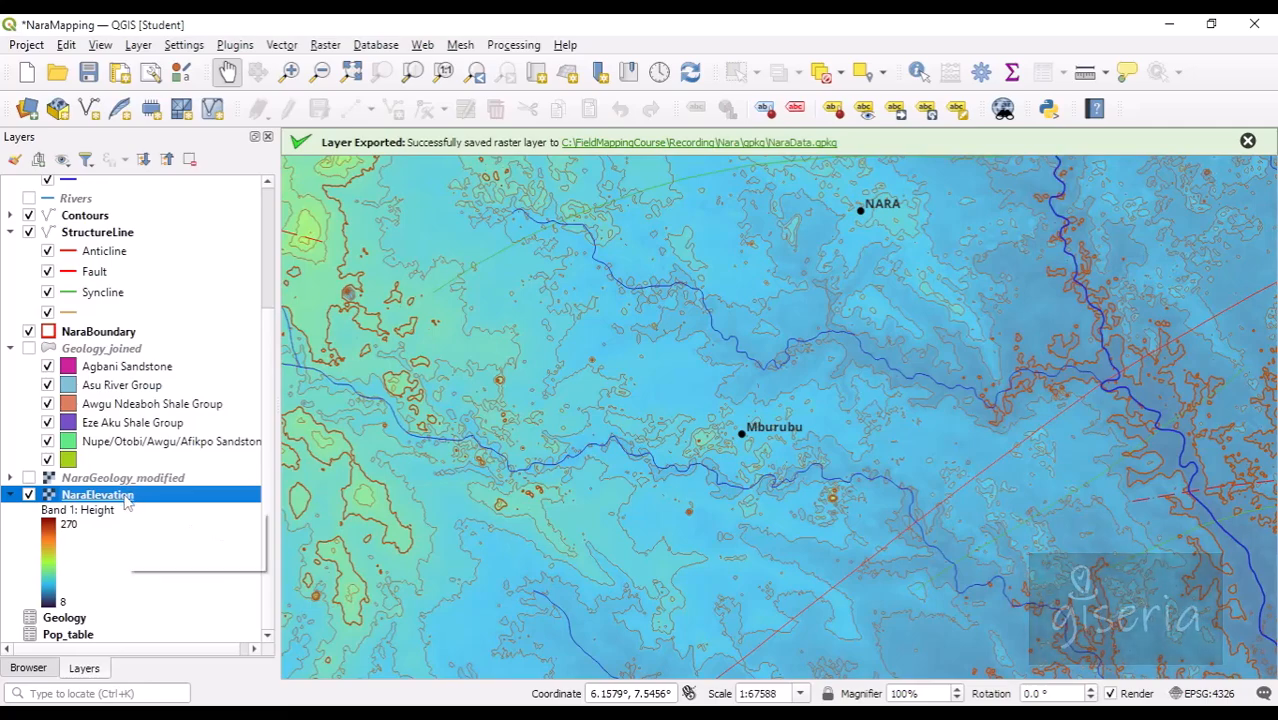
mouse_move(126, 503)
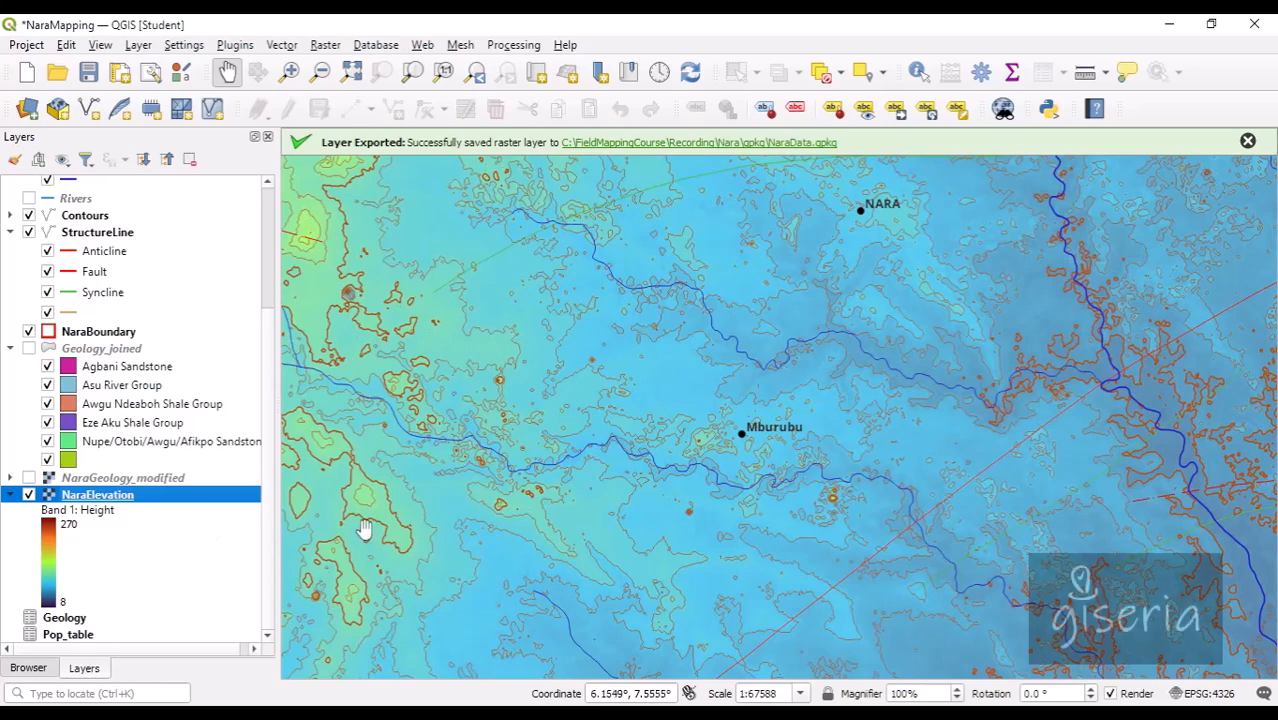
Step: Return to the project's folder listing and collapse the contents of NaraData.gpkg
click(35, 670)
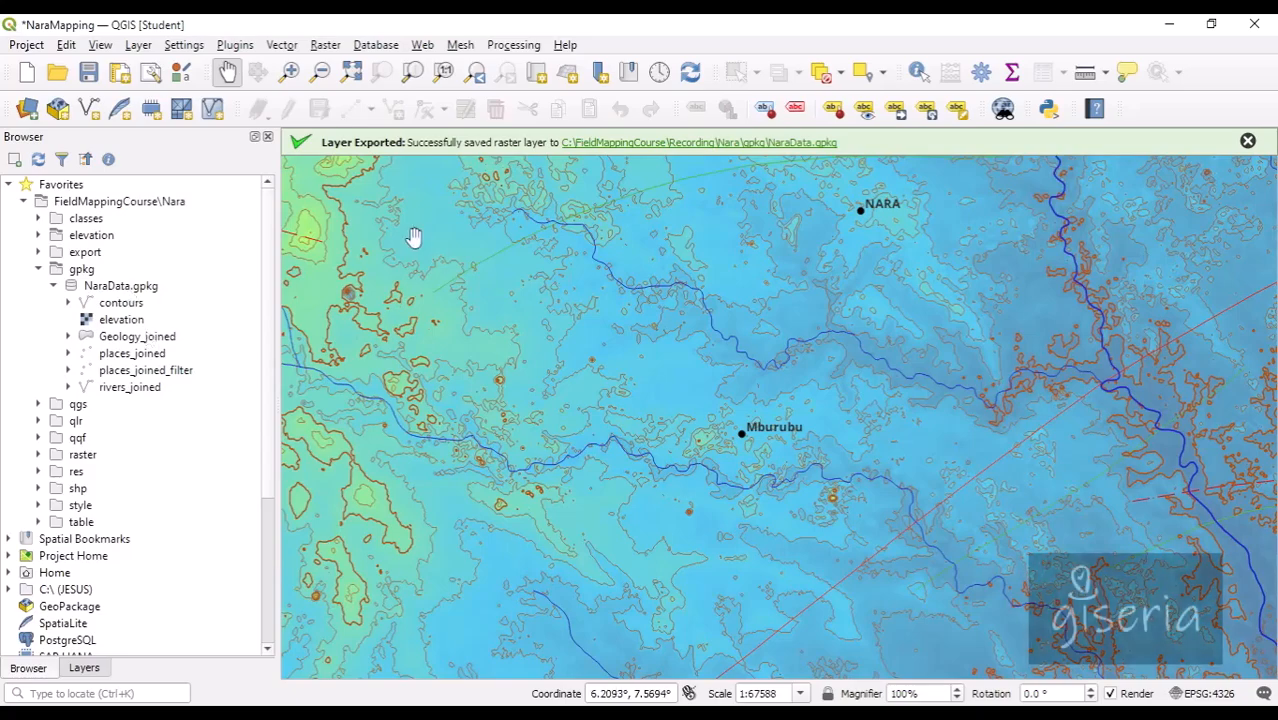
drag(410, 234, 504, 413)
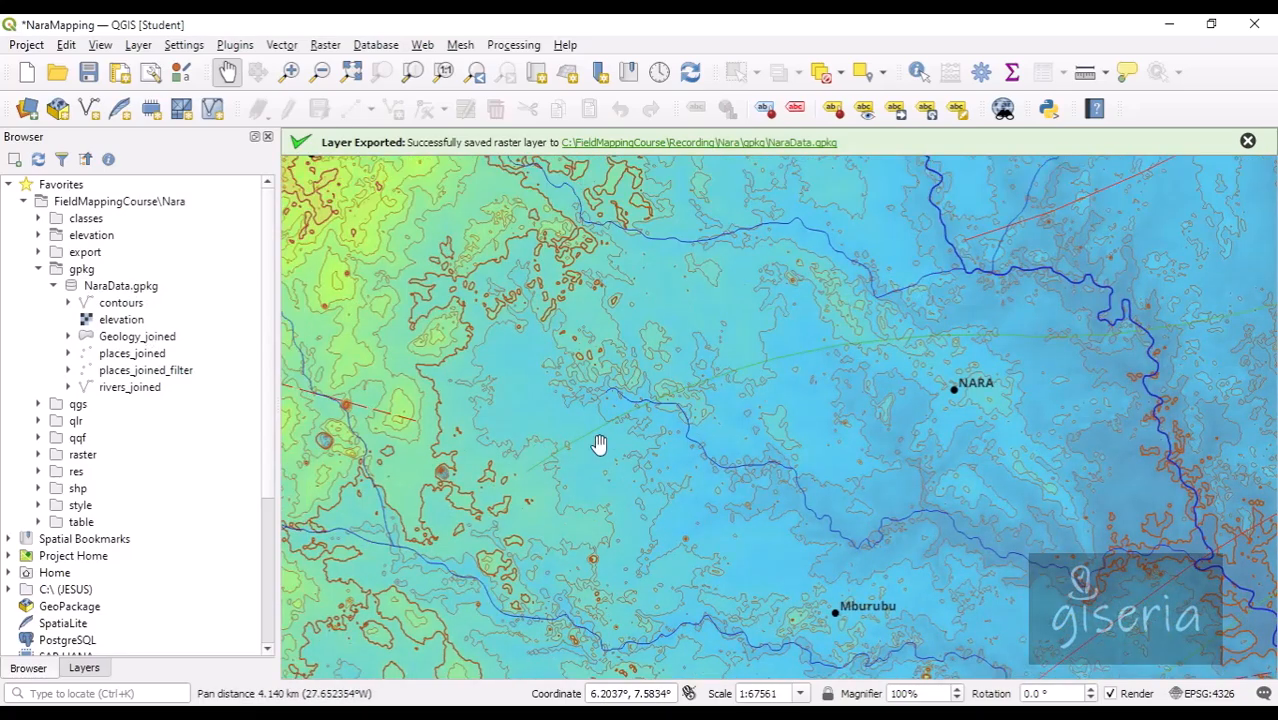
click(116, 289)
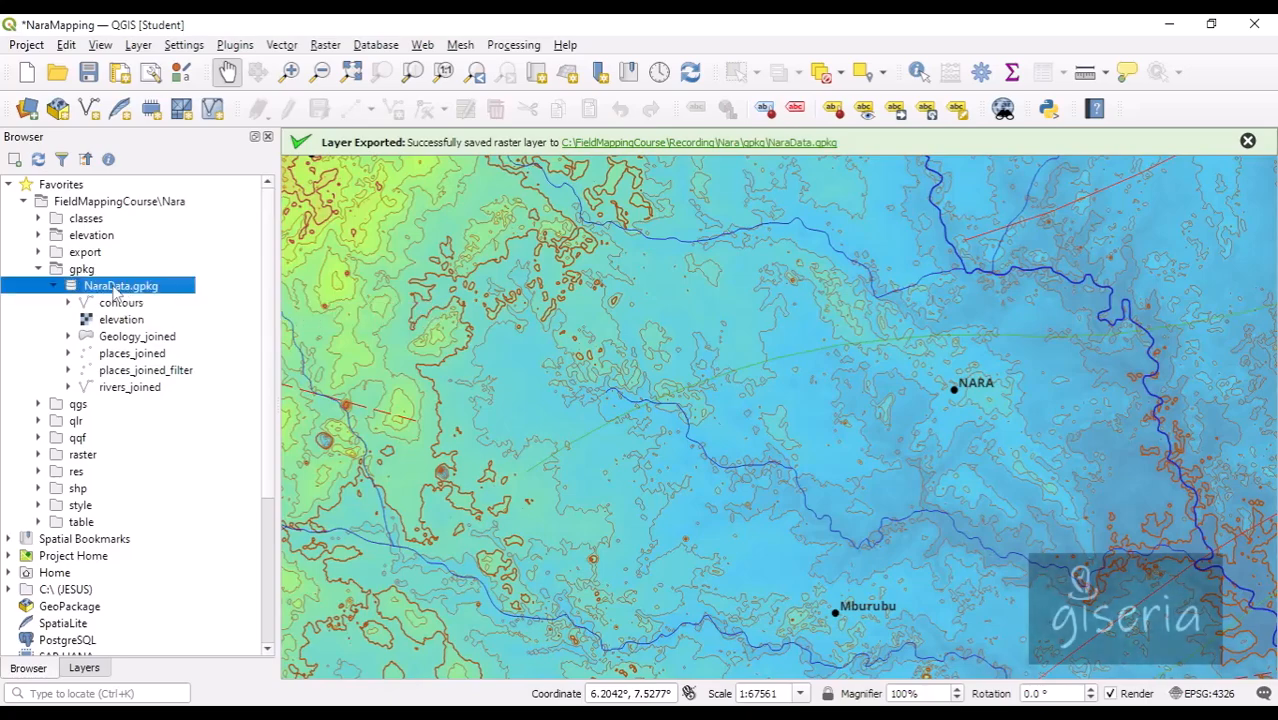
click(55, 286)
Step: Create a new directory named gdb in the FieldMappingCourse\Nara folder and refresh the folder
right_click(83, 269)
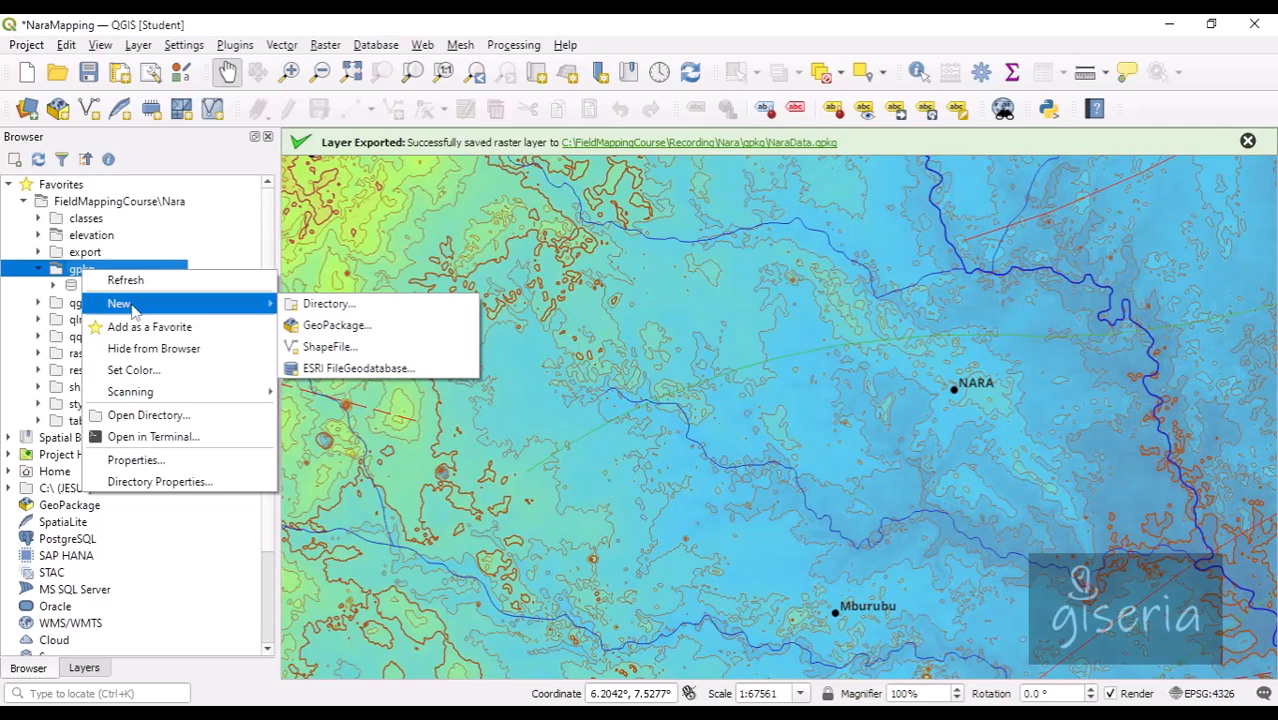
click(42, 288)
right_click(78, 201)
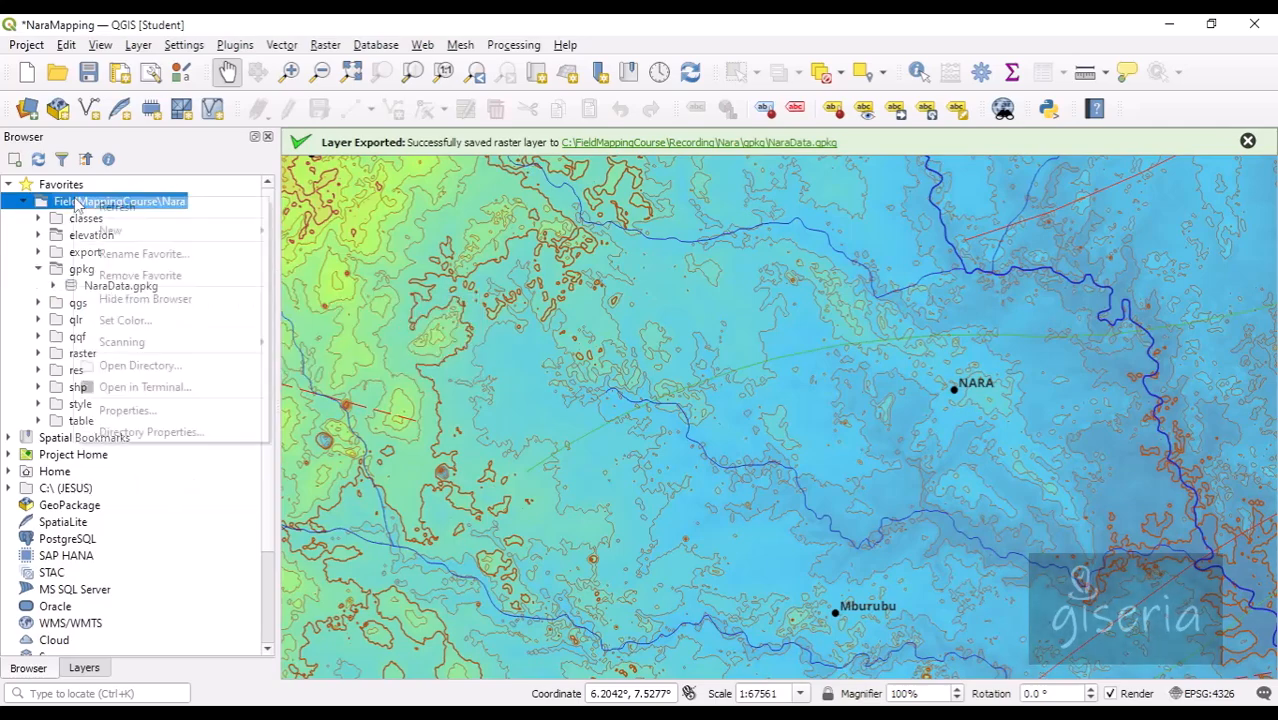
mouse_move(152, 231)
click(320, 231)
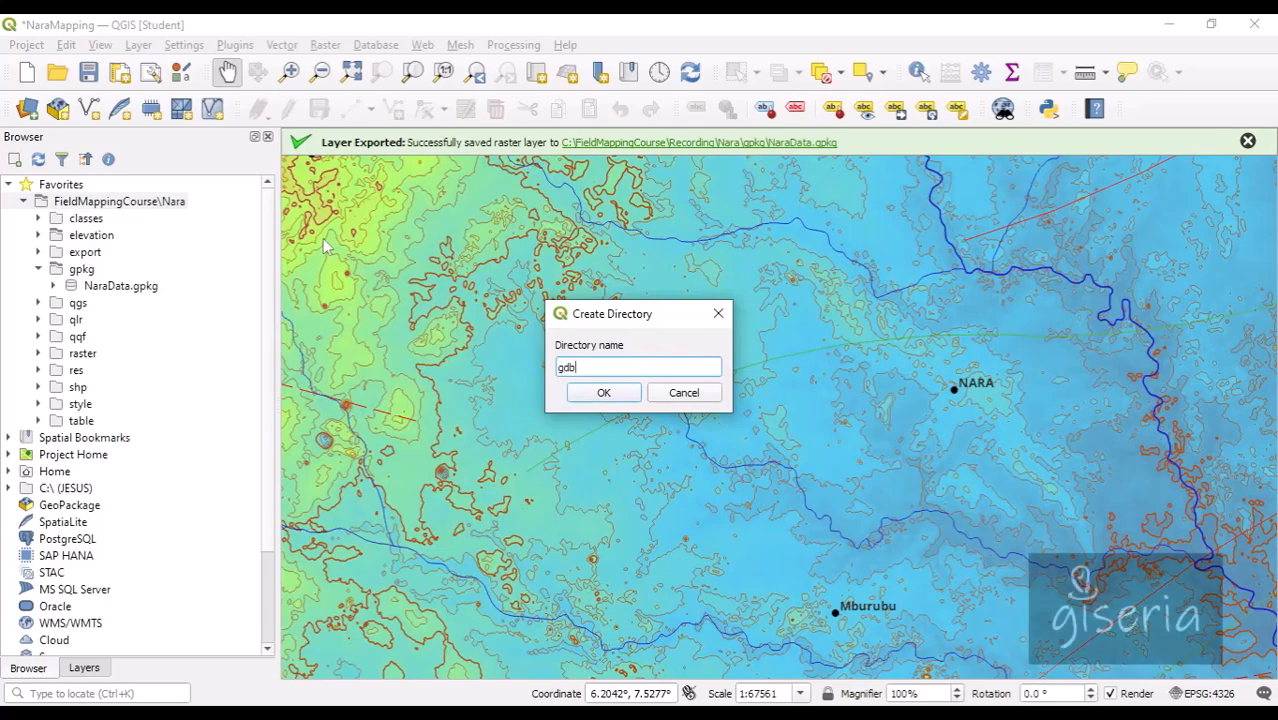
click(626, 394)
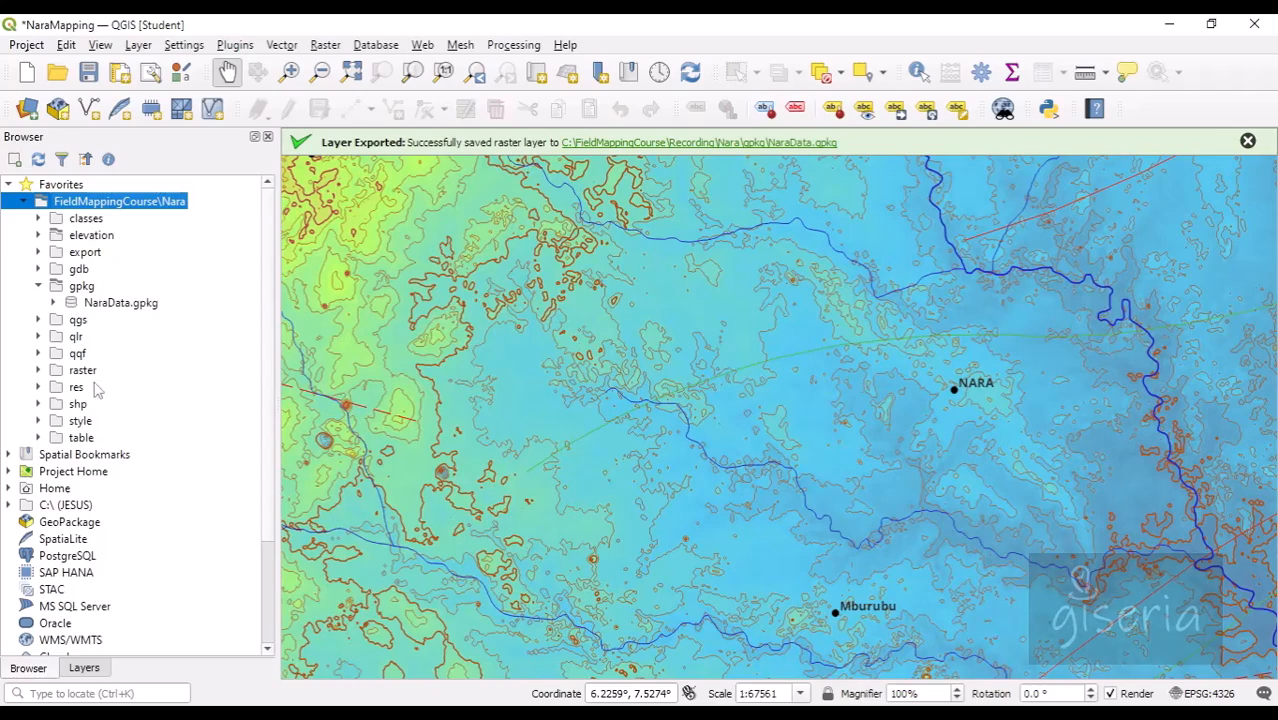
right_click(117, 208)
click(160, 216)
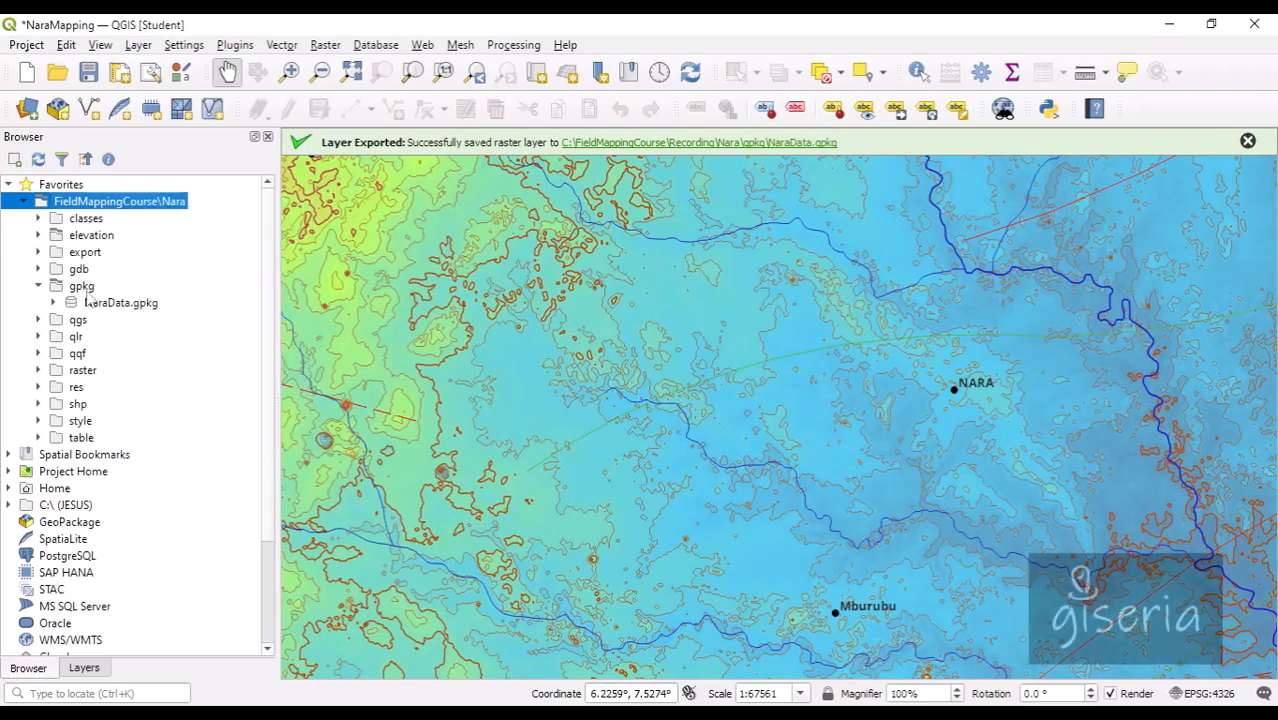
Step: Create a new ESRI File Geodatabase inside the gdb folder and select it
shift+click(46, 270)
click(79, 270)
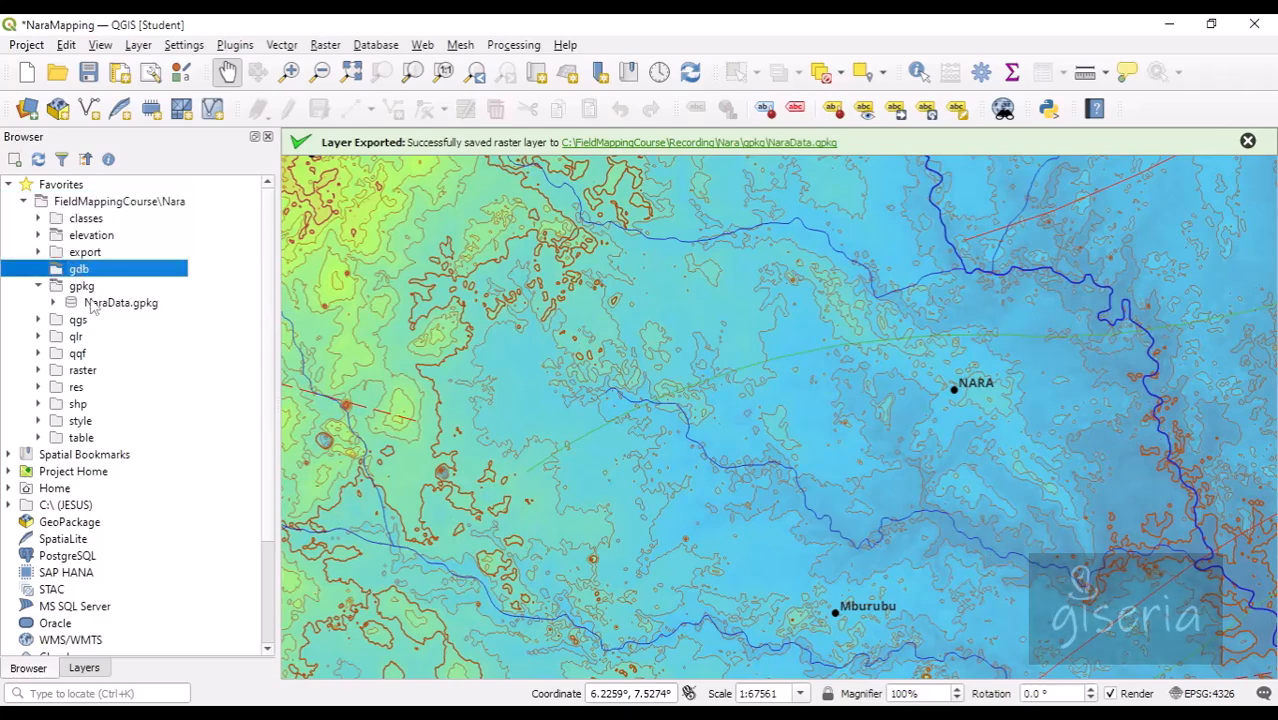
right_click(80, 268)
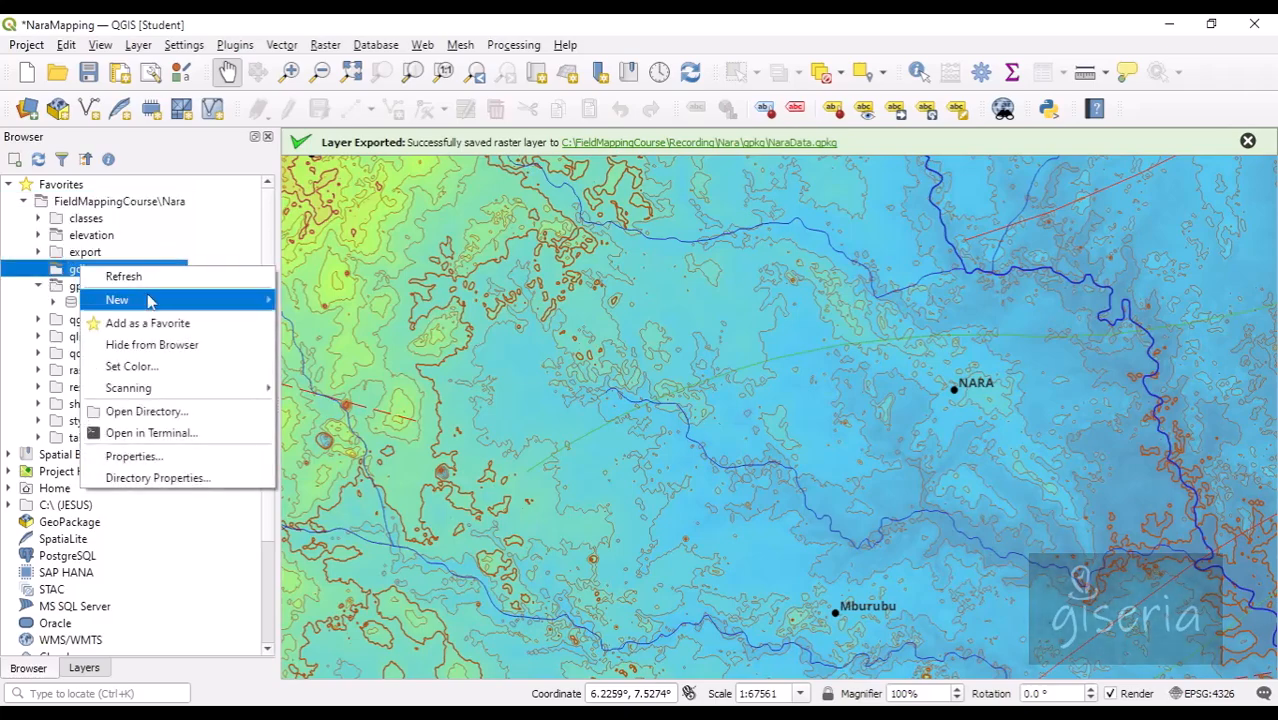
mouse_move(148, 300)
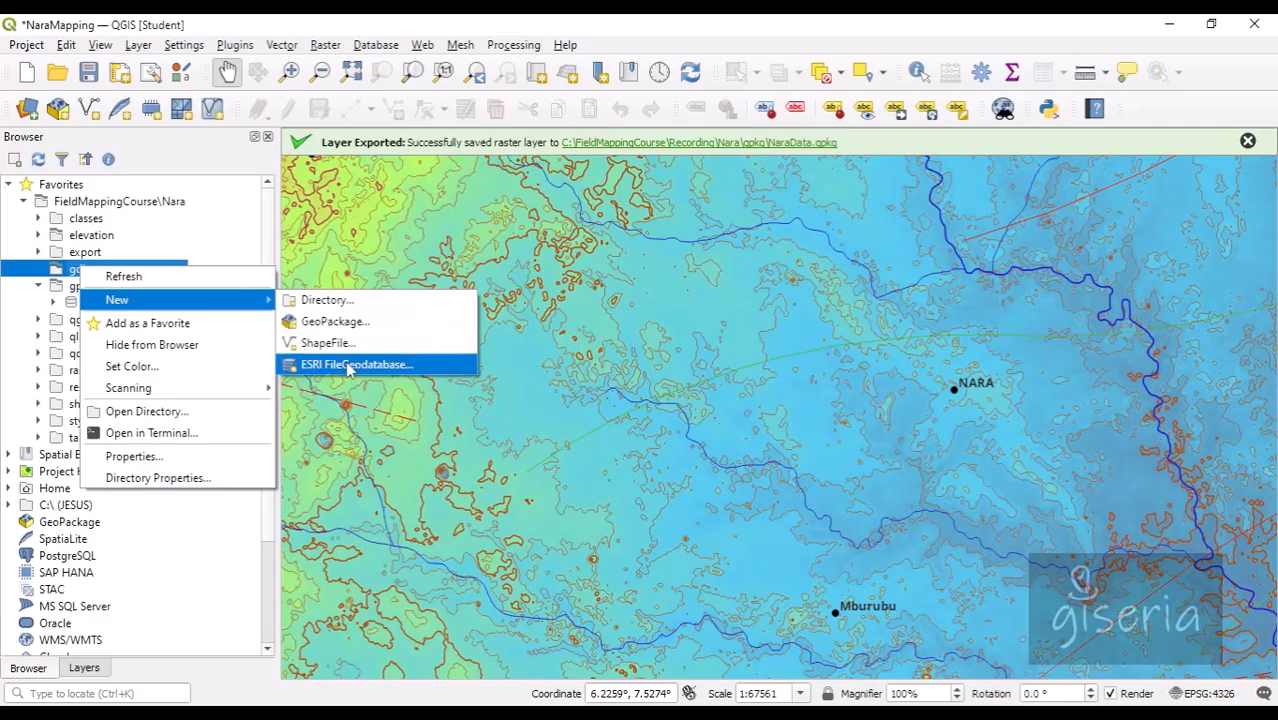
click(348, 366)
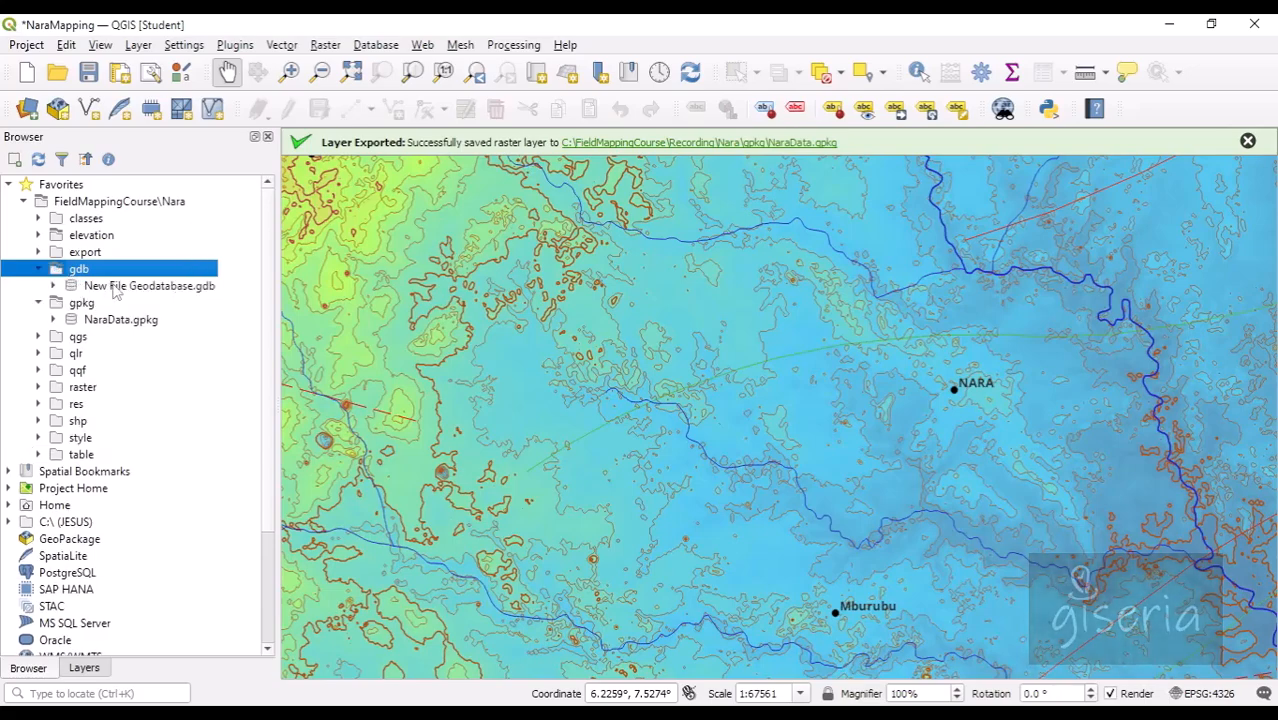
click(150, 287)
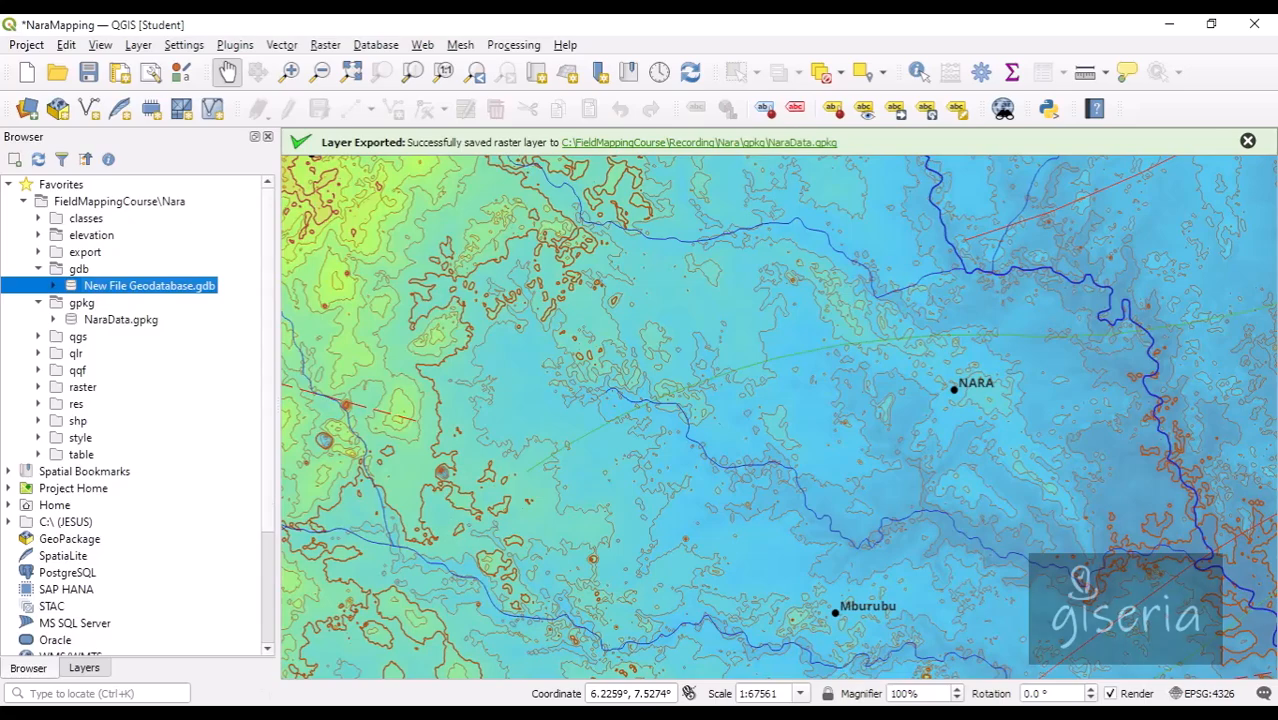
Step: Switch to File Explorer and examine the files inside the new geodatabase in the Nara\gdb folder, and return to QGIS
click(260, 712)
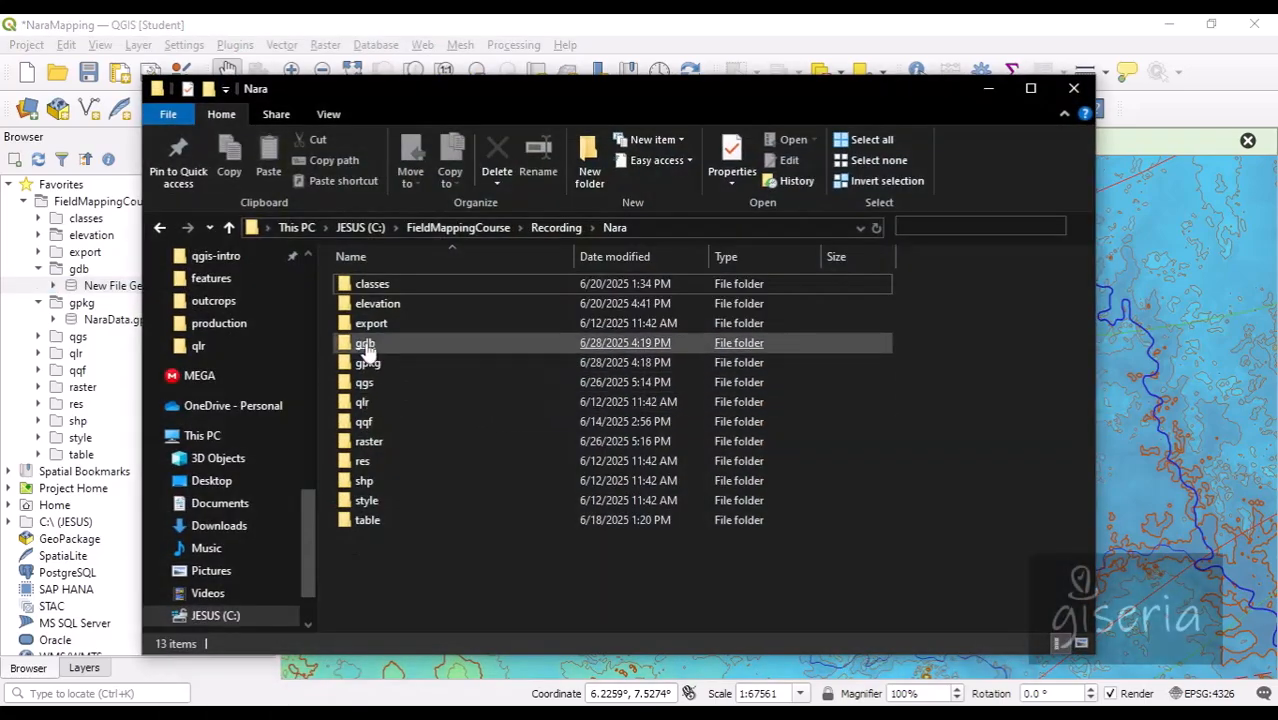
double_click(366, 345)
click(393, 286)
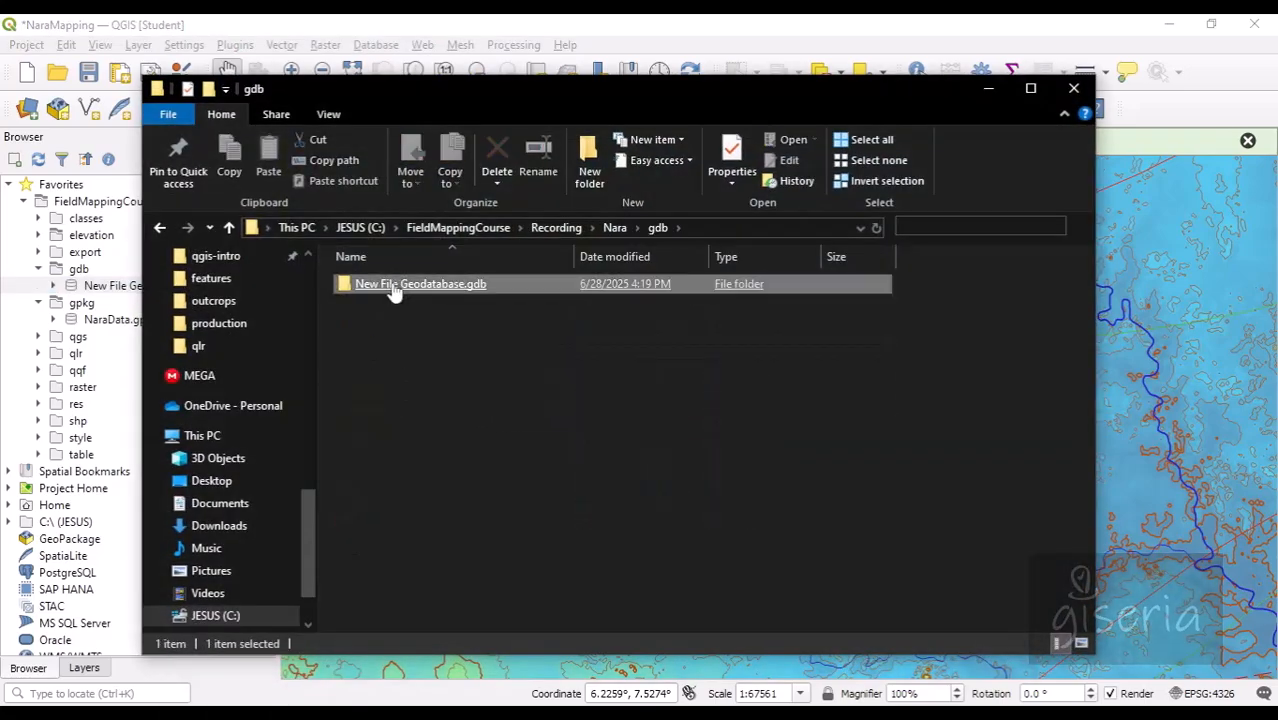
double_click(393, 286)
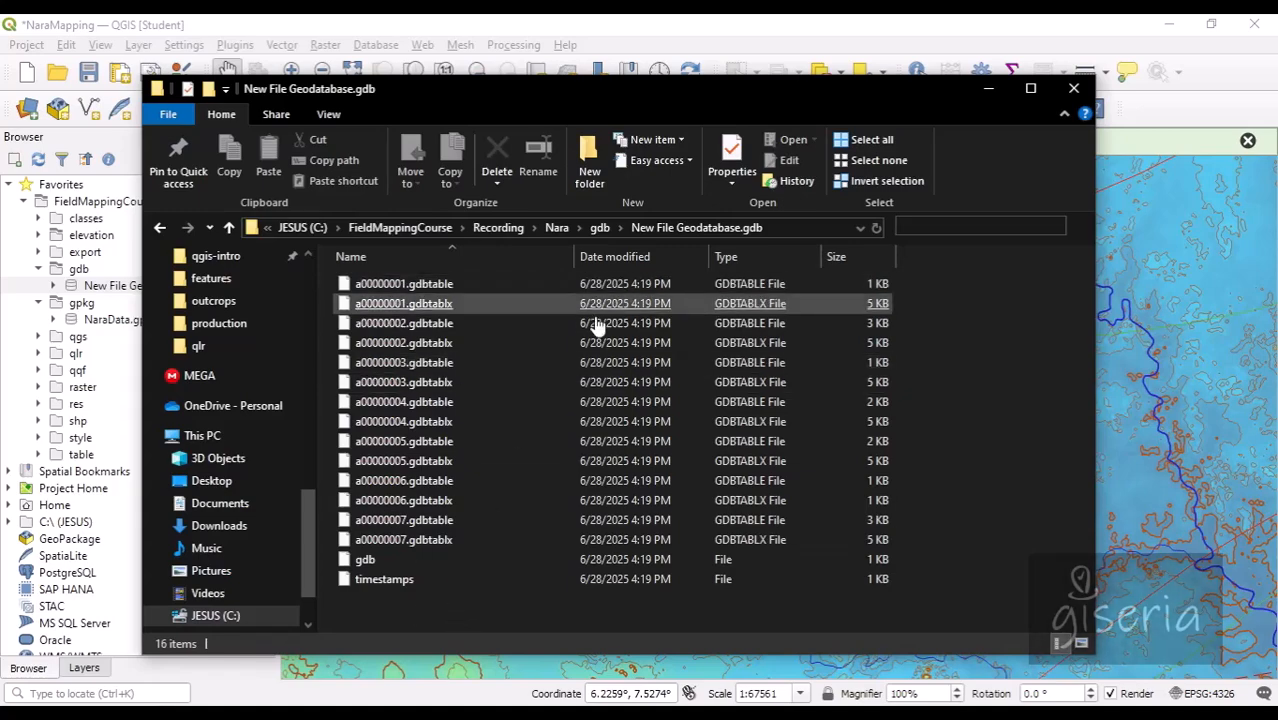
click(601, 229)
click(980, 98)
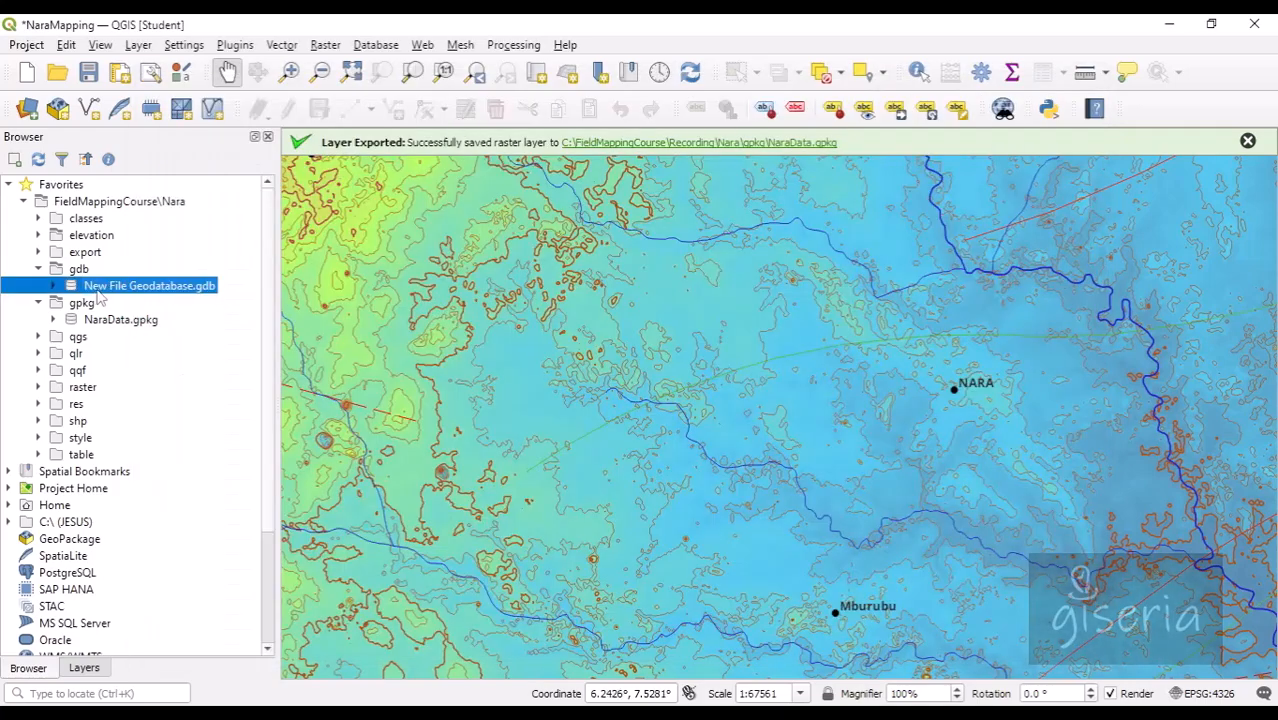
Step: Rename the new file geodatabase in the gdb folder to editing
right_click(137, 286)
mouse_move(199, 424)
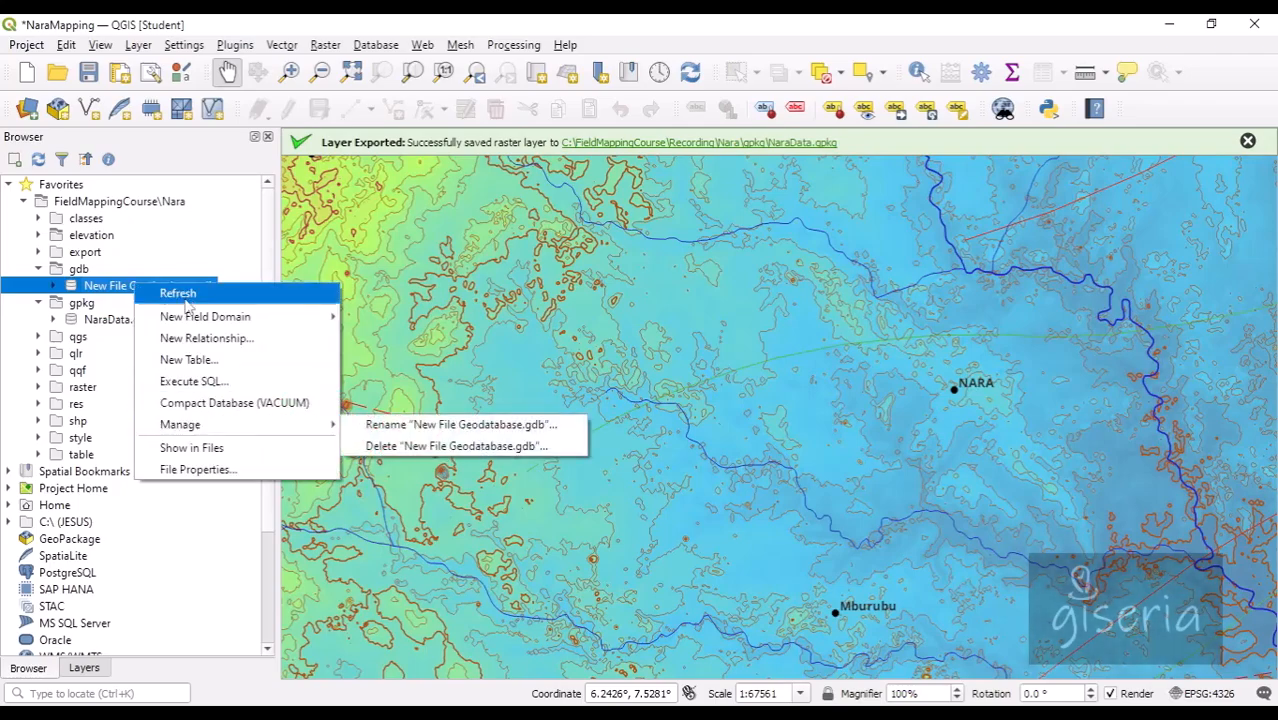
click(405, 426)
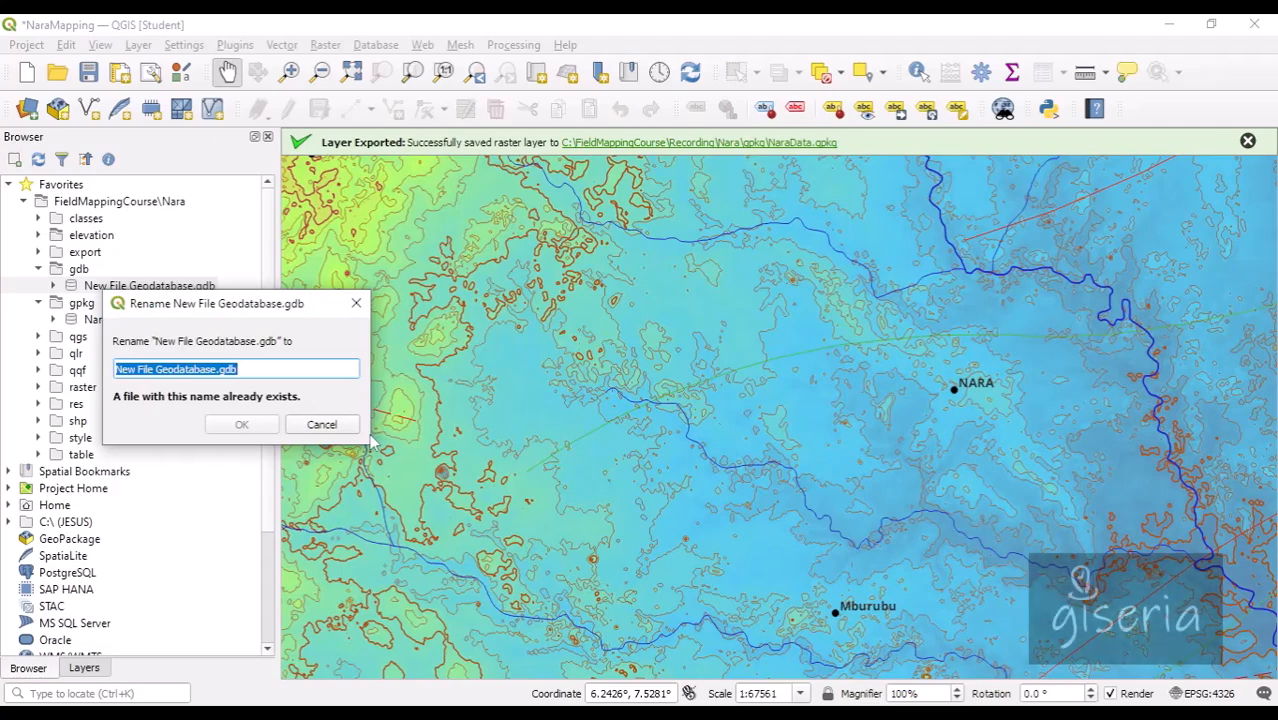
text(editing)
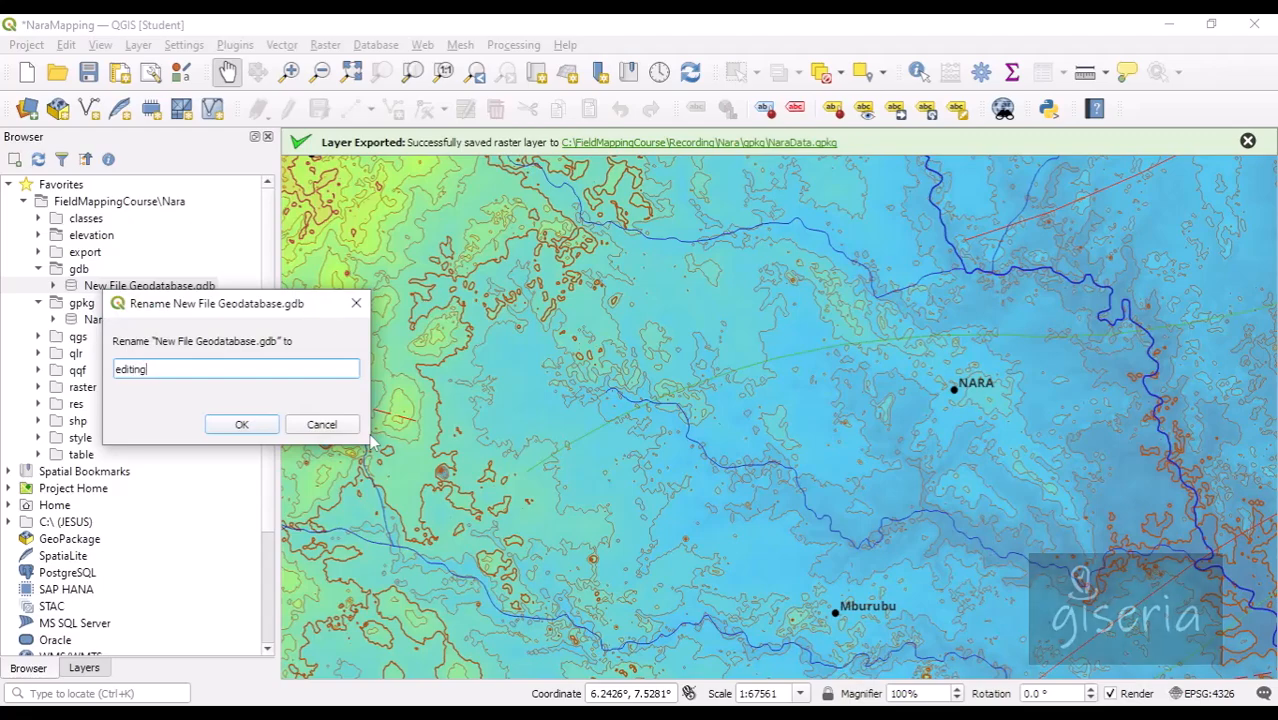
click(241, 424)
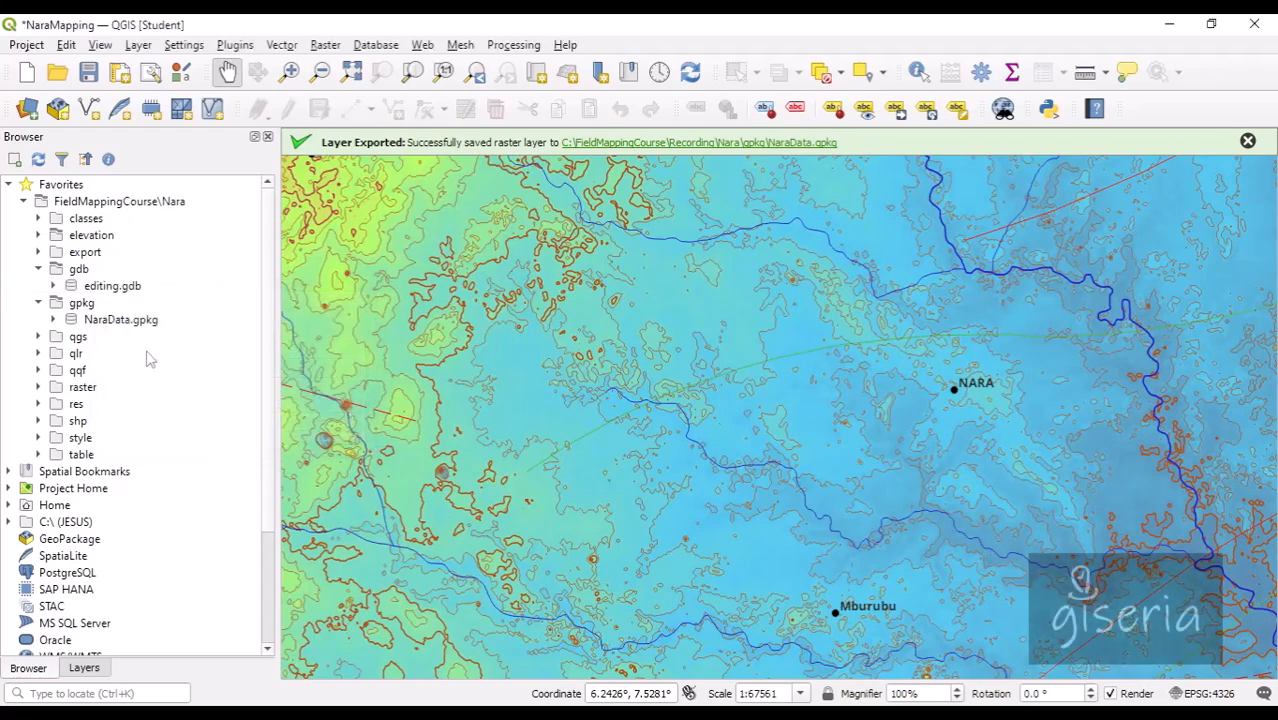
Step: Start a new table named studyarea in the editing.gdb geodatabase with MultiPolygon geometry
click(124, 288)
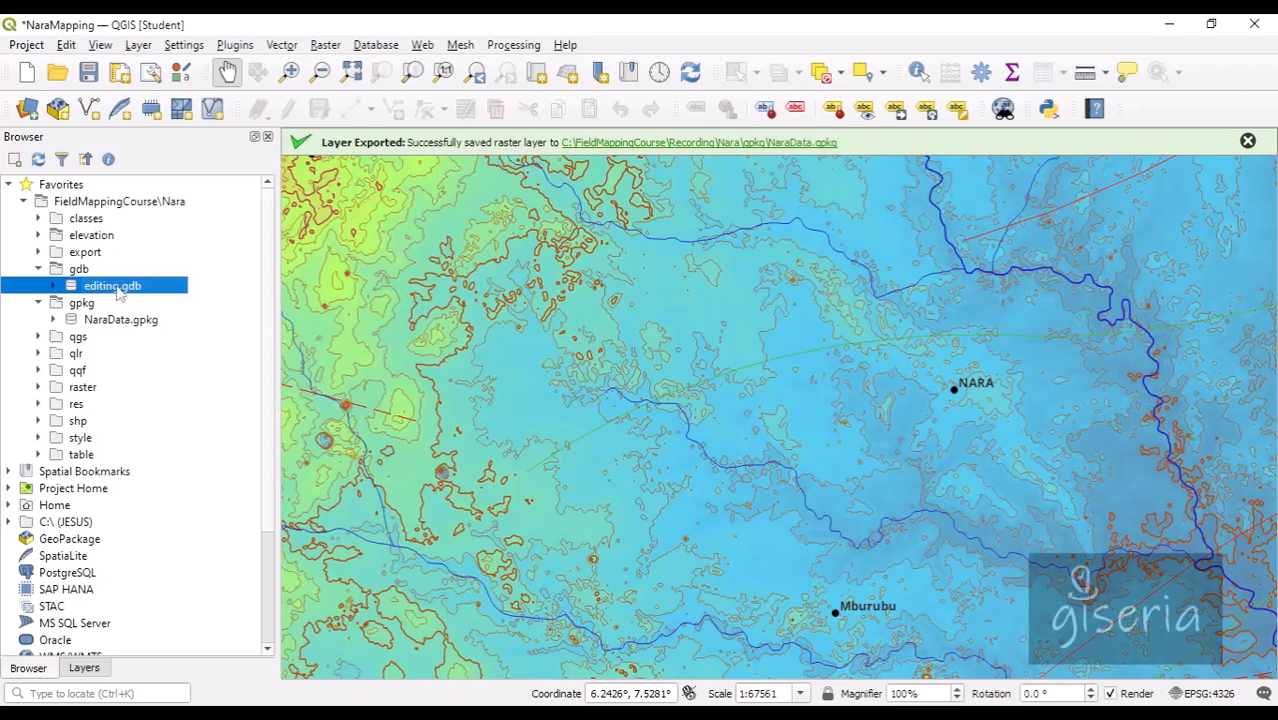
right_click(120, 289)
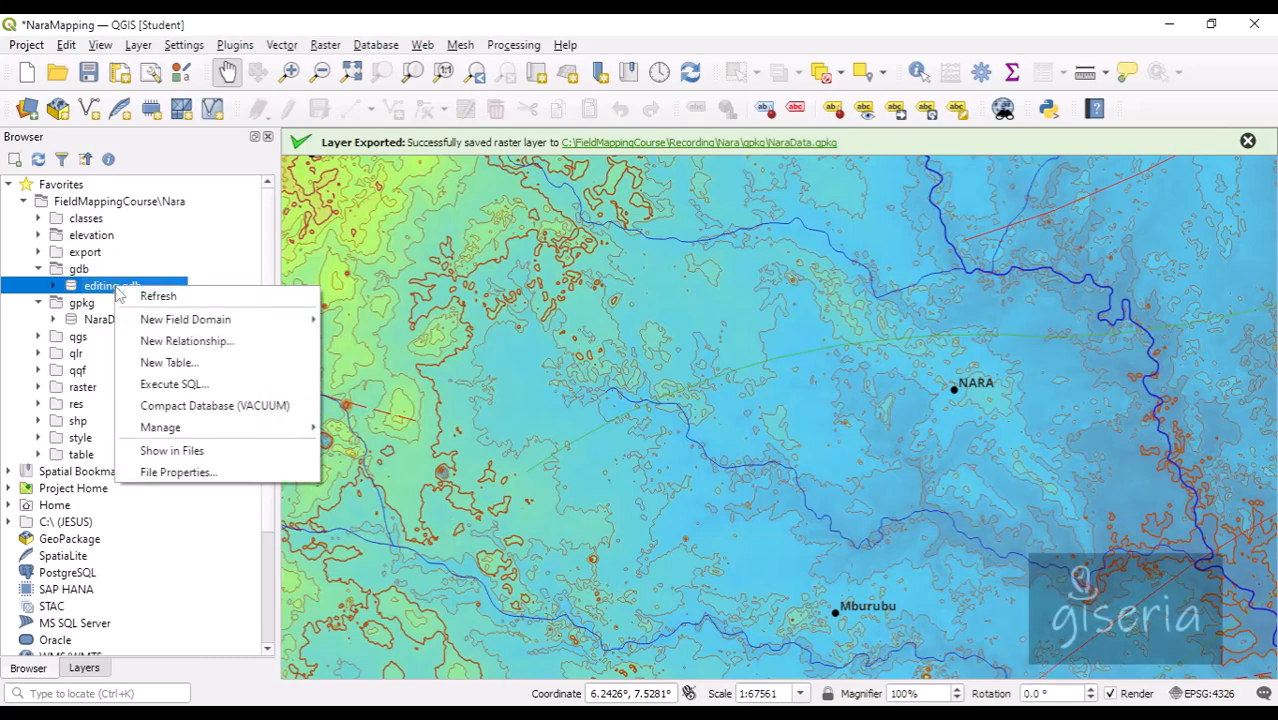
click(190, 364)
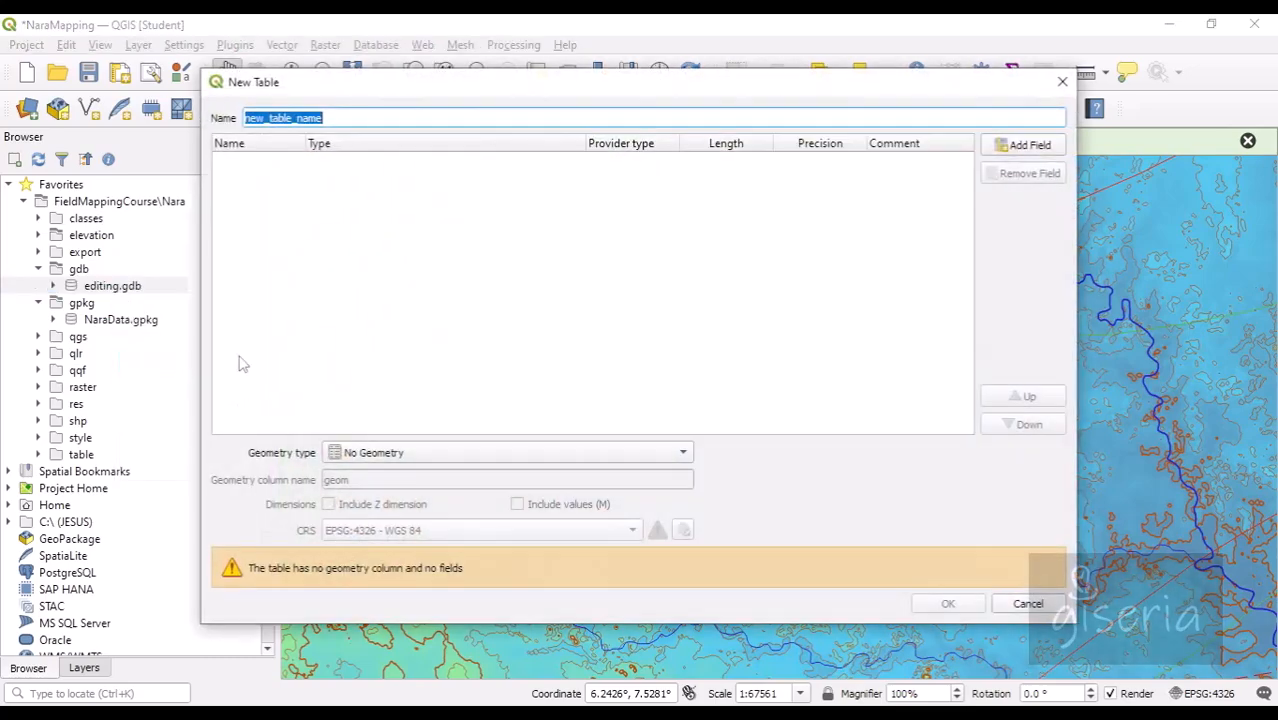
text(s)
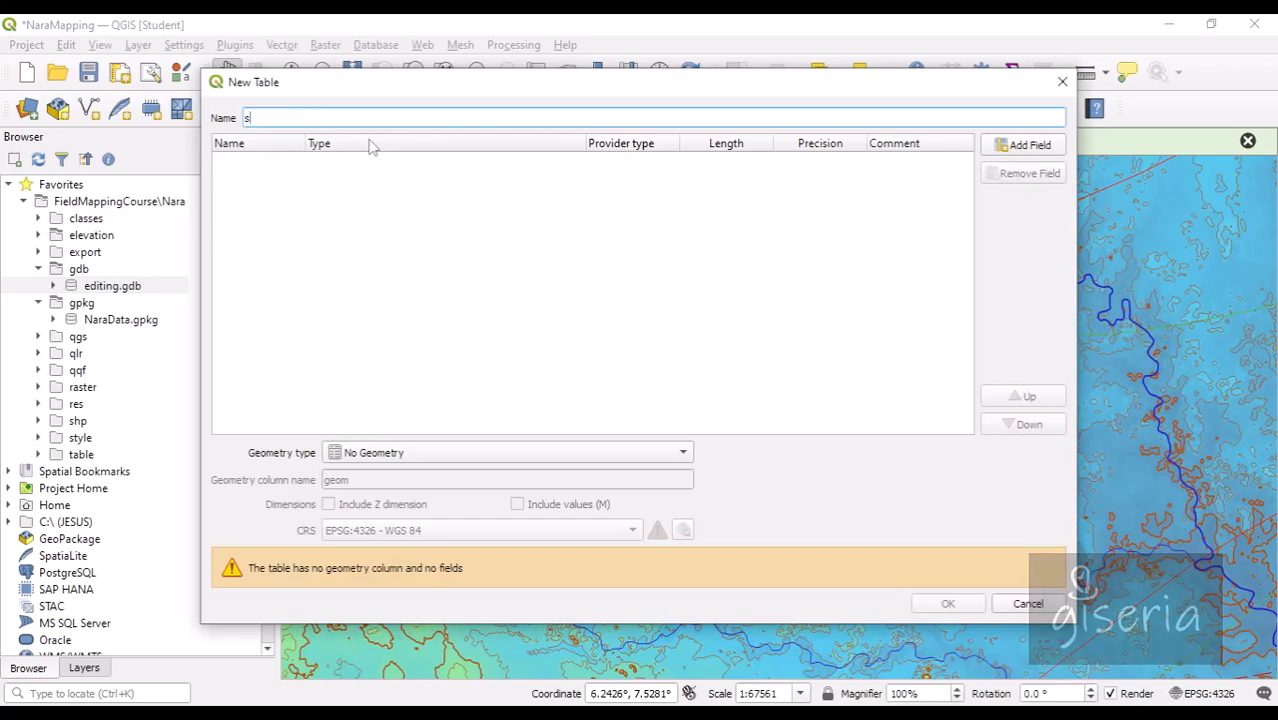
text(tudya)
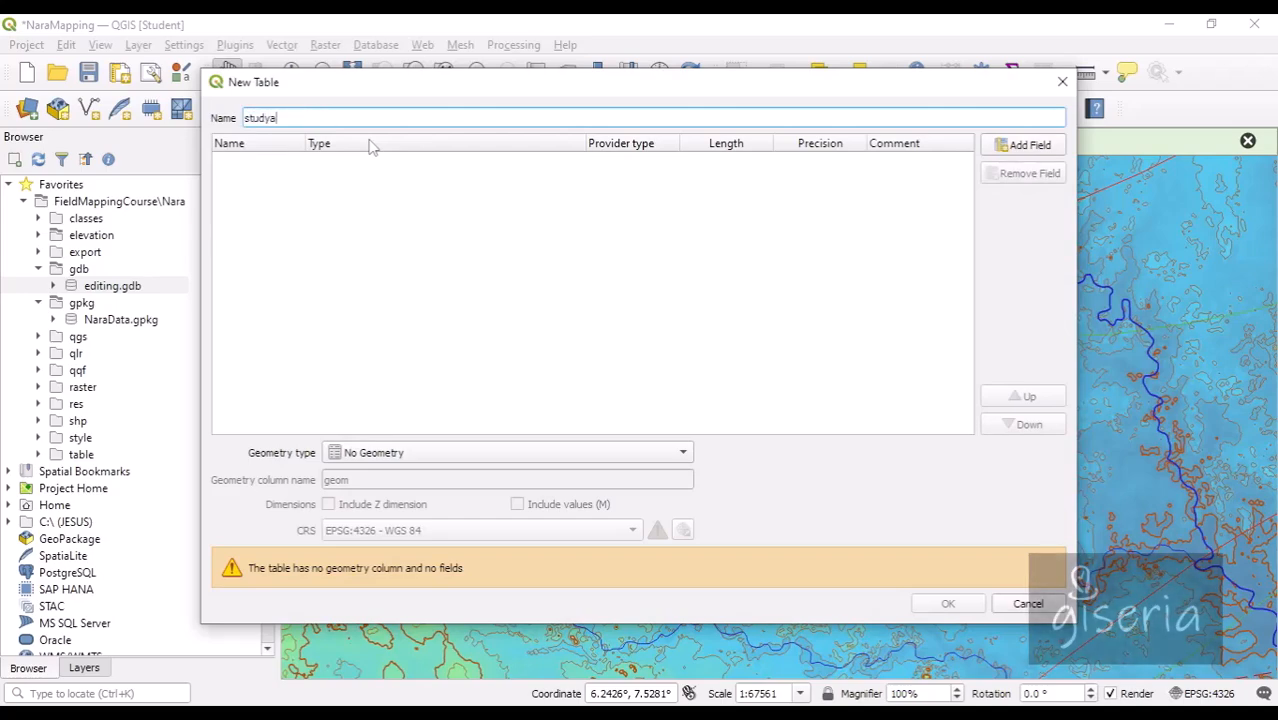
text(rea)
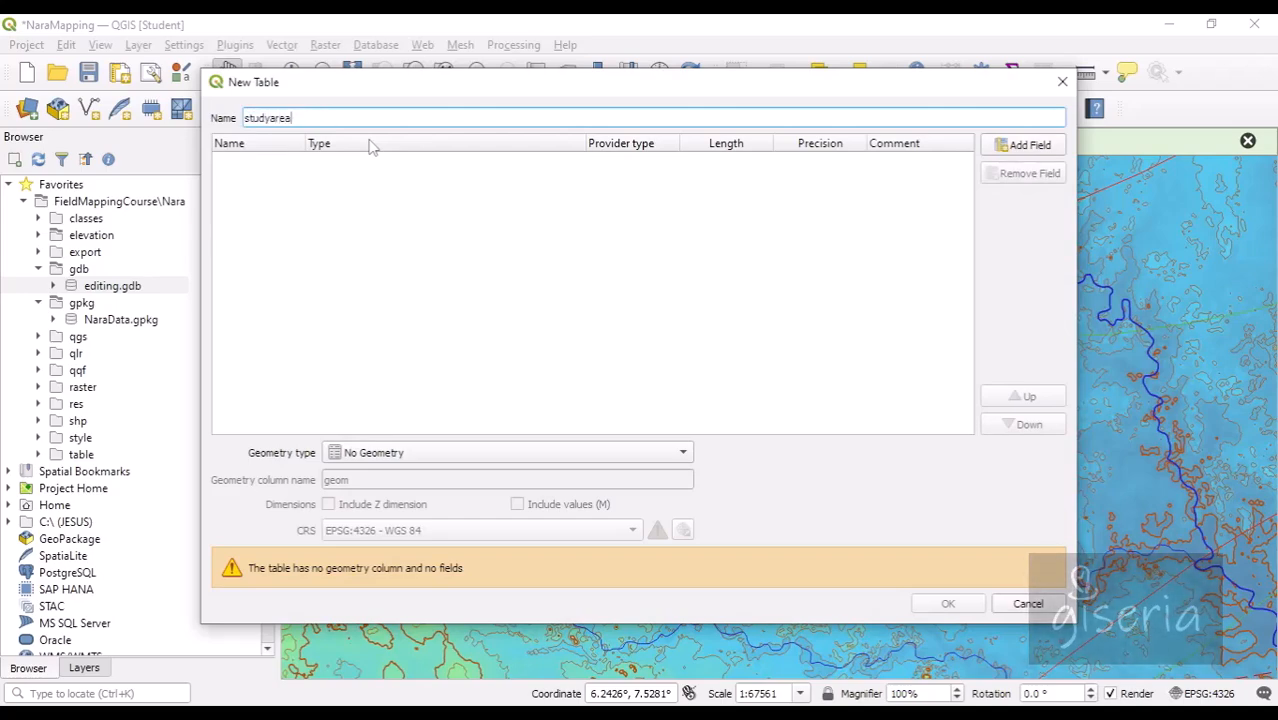
click(419, 454)
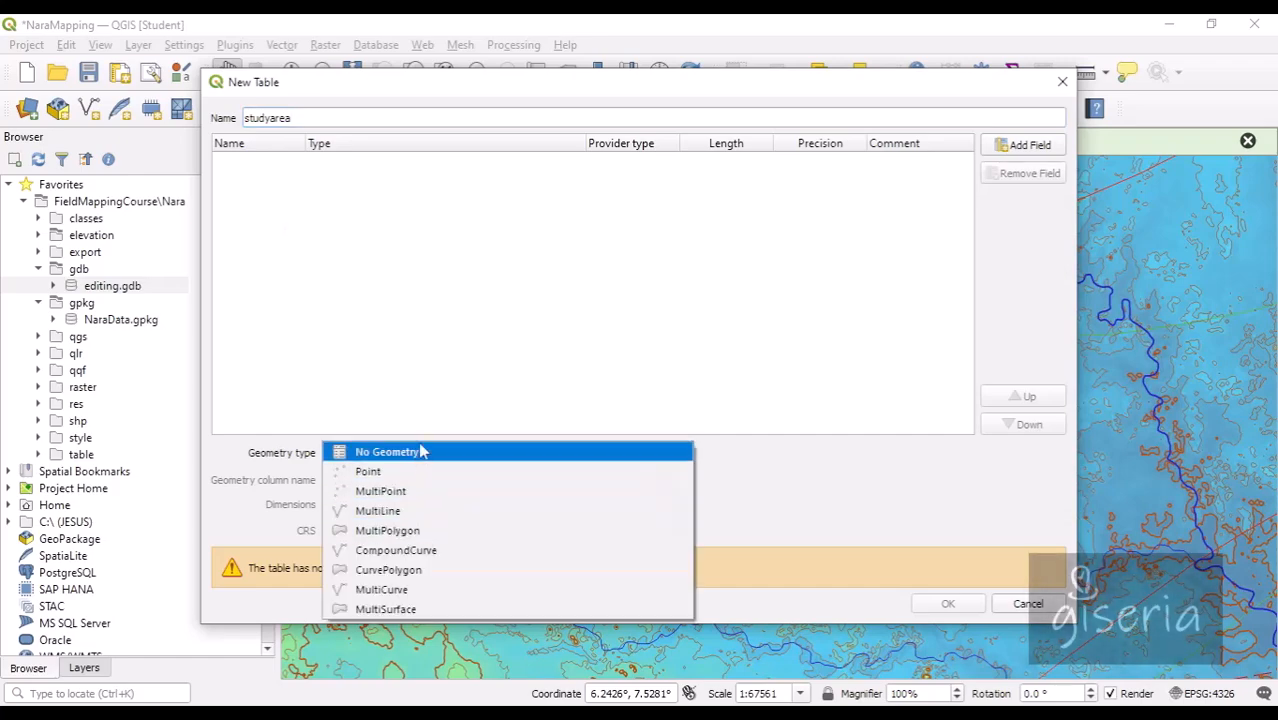
click(441, 537)
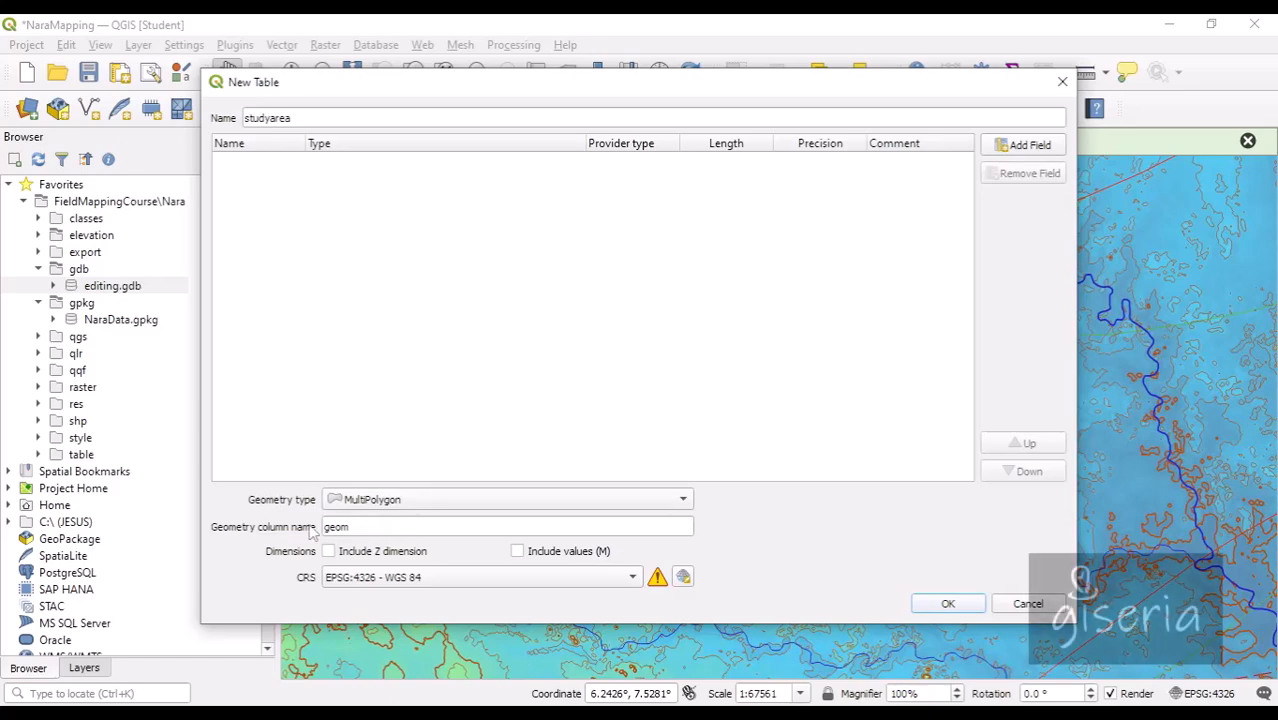
Step: Add a Text (string) field called name with length 50 to the studyarea table and create the table
click(1000, 148)
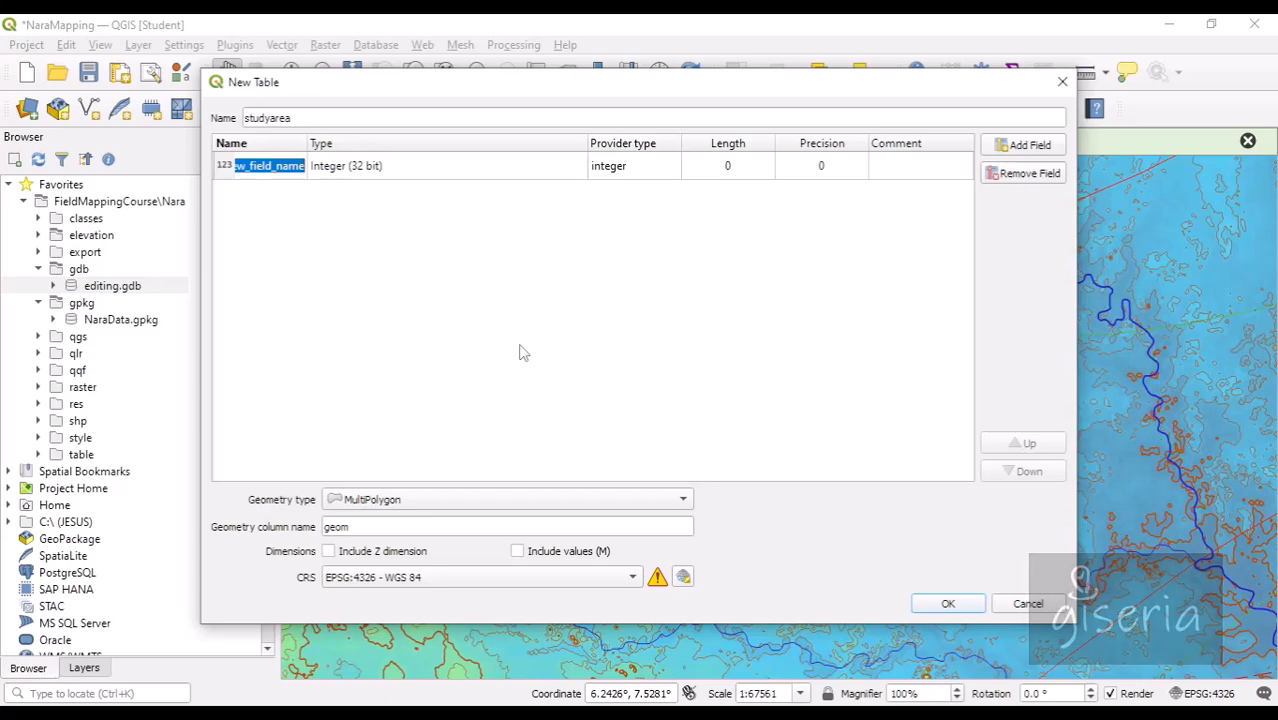
text(n)
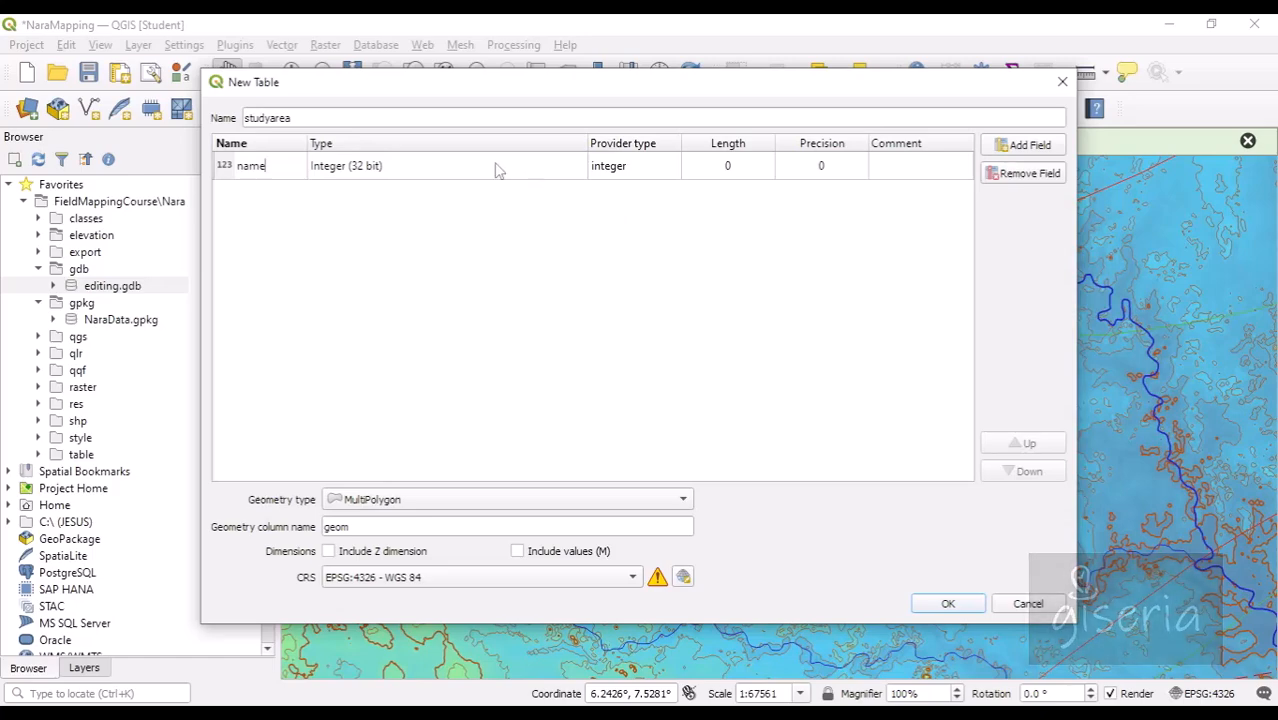
key(BackSpace)
key(BackSpace)
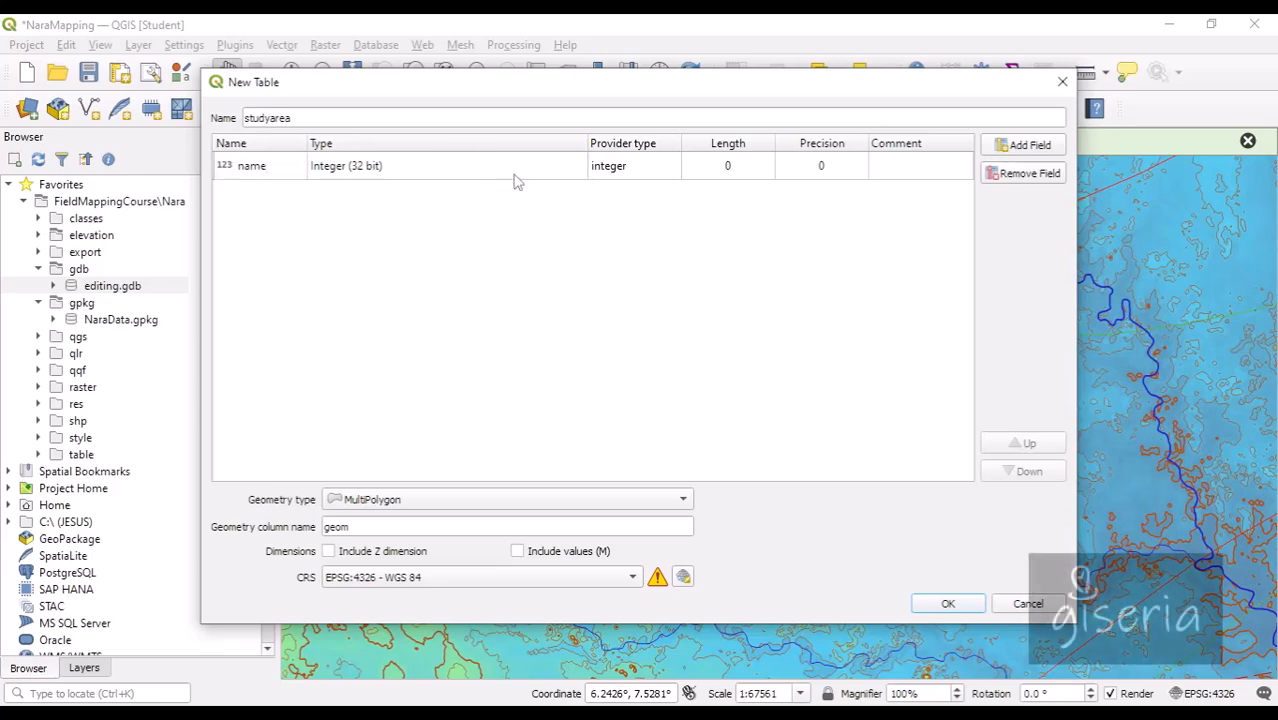
double_click(508, 176)
click(563, 172)
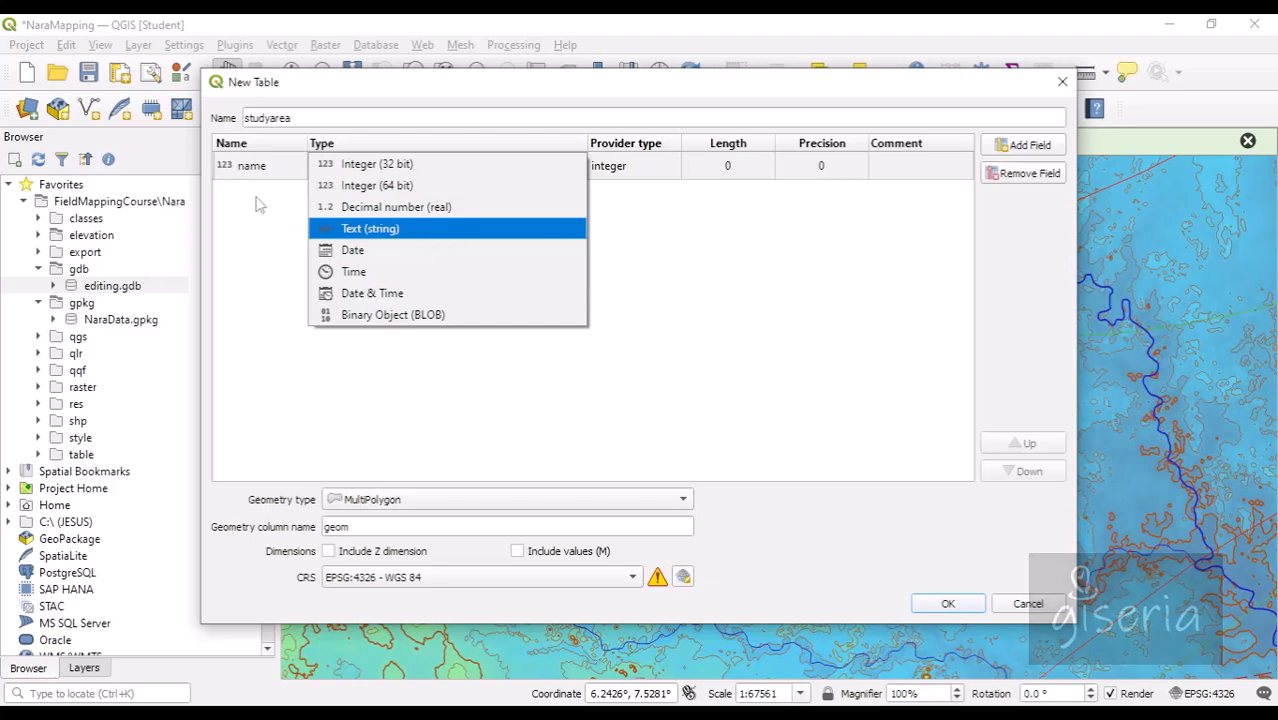
click(445, 234)
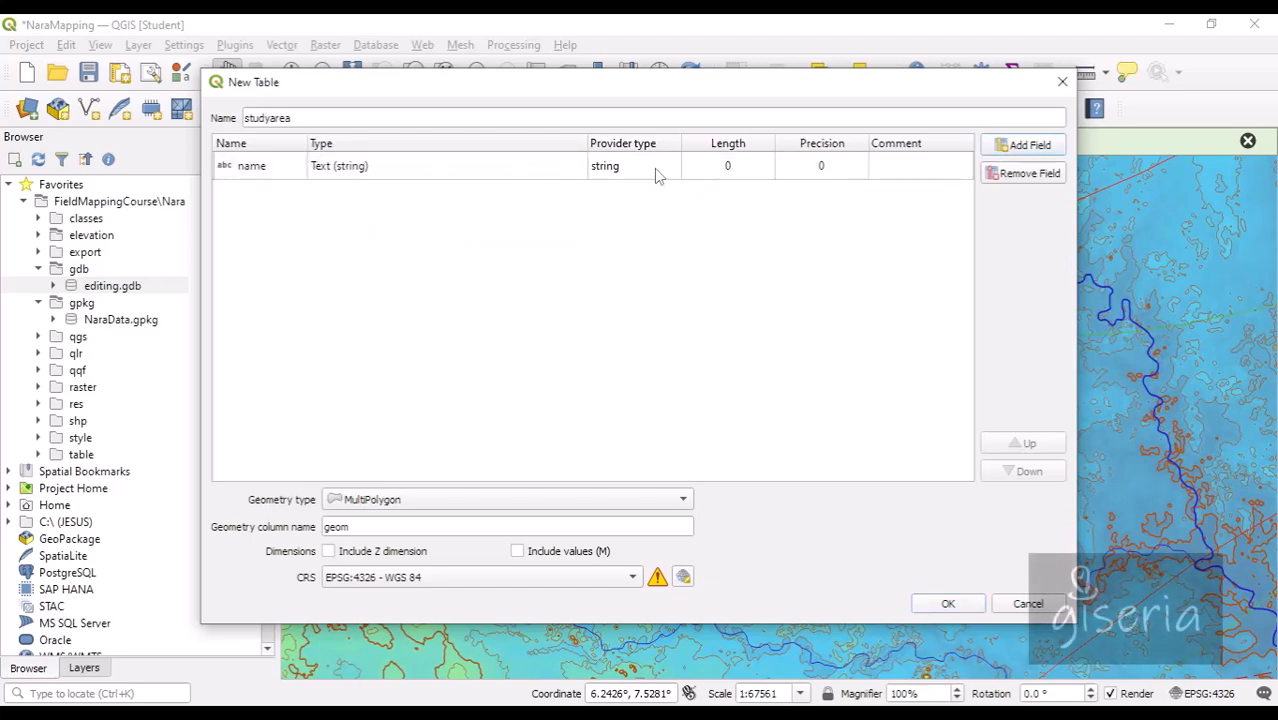
double_click(735, 168)
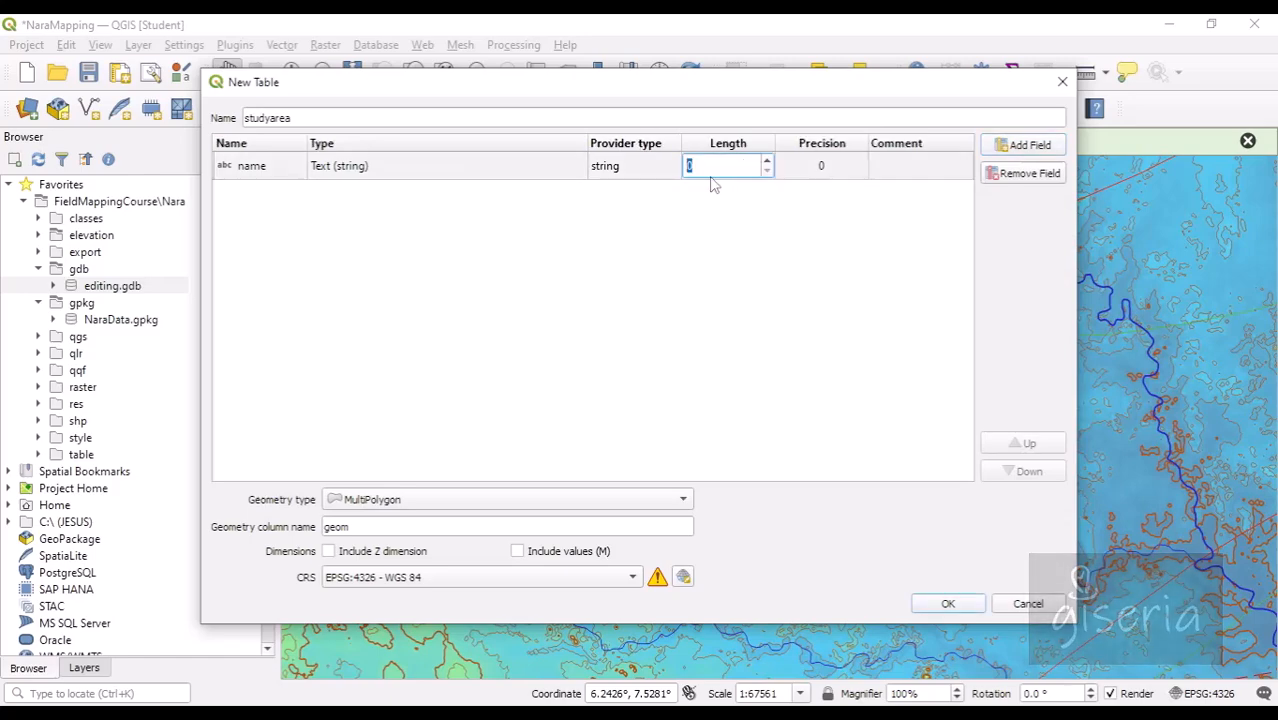
text(5)
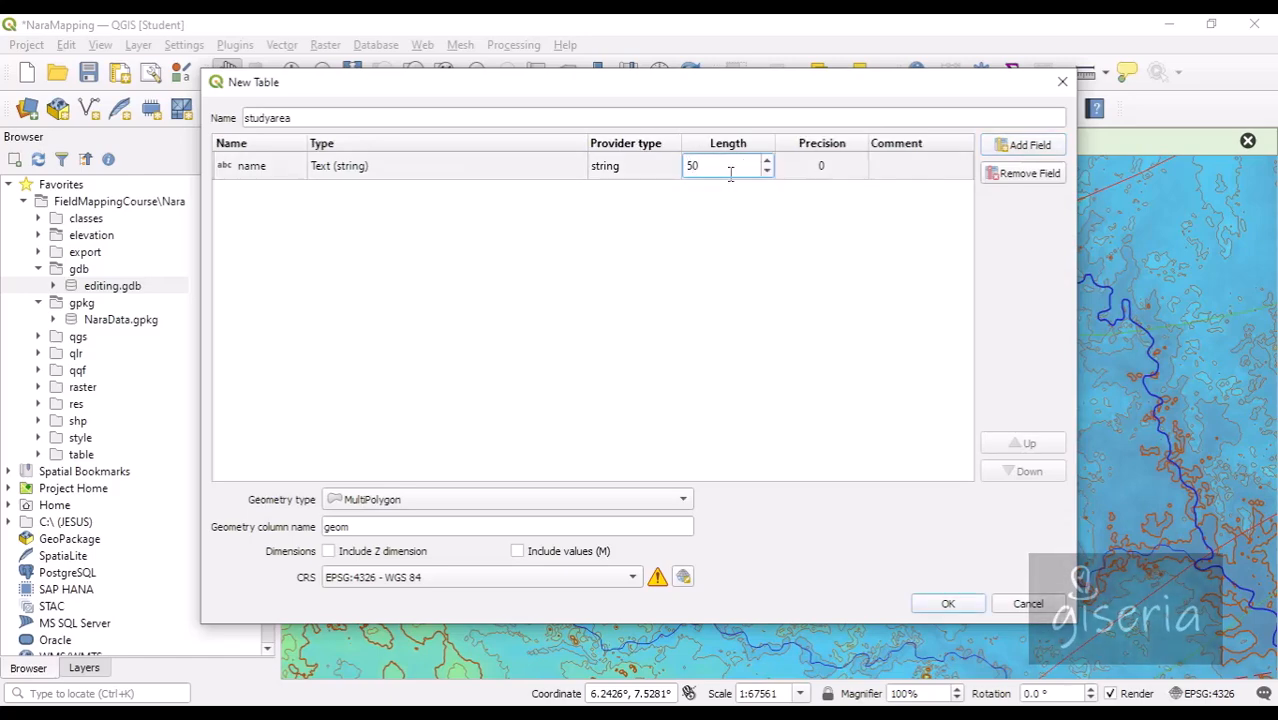
click(616, 247)
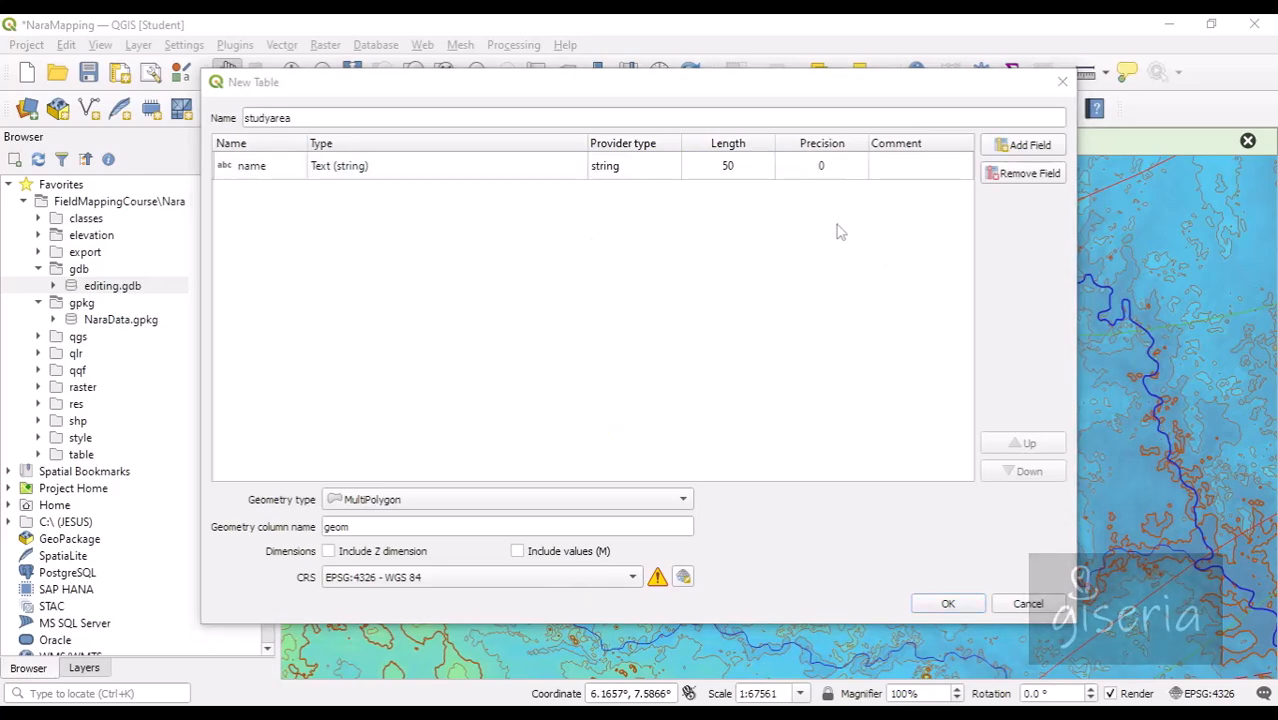
click(945, 605)
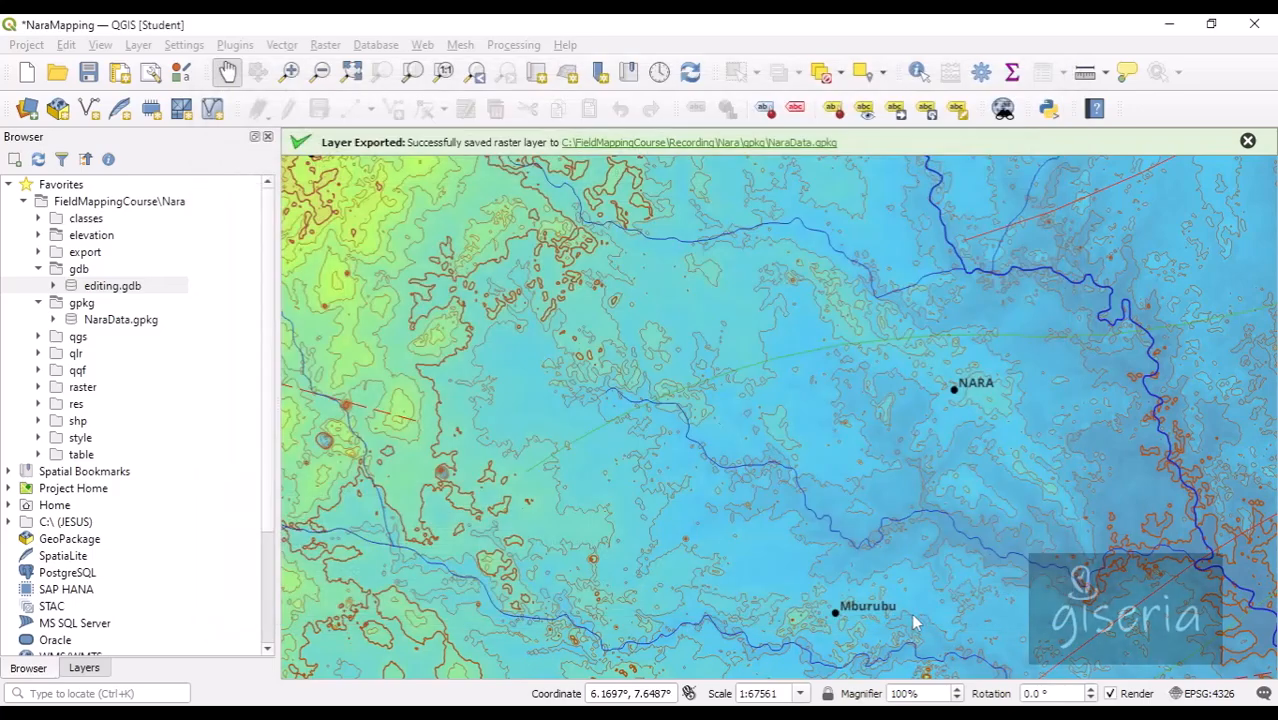
Step: Add the studyarea layer from editing.gdb to the project and show the project's layer list
click(54, 287)
click(122, 304)
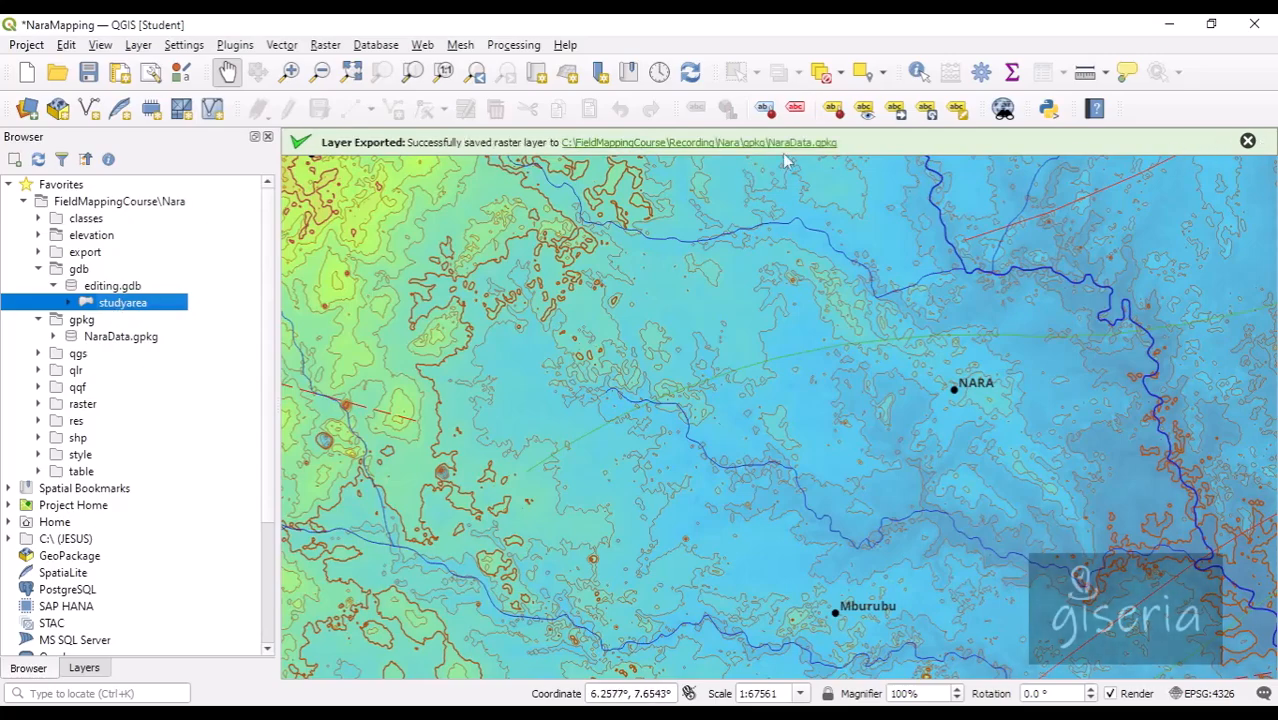
right_click(125, 307)
click(228, 420)
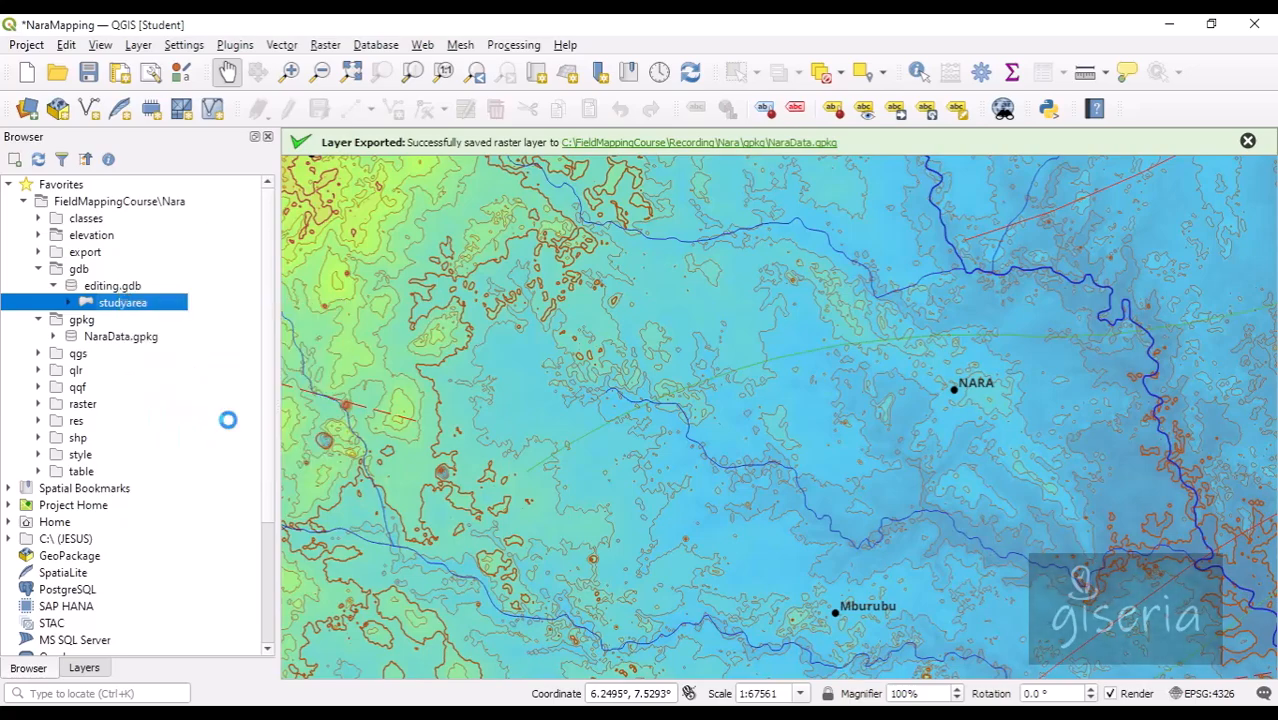
click(88, 670)
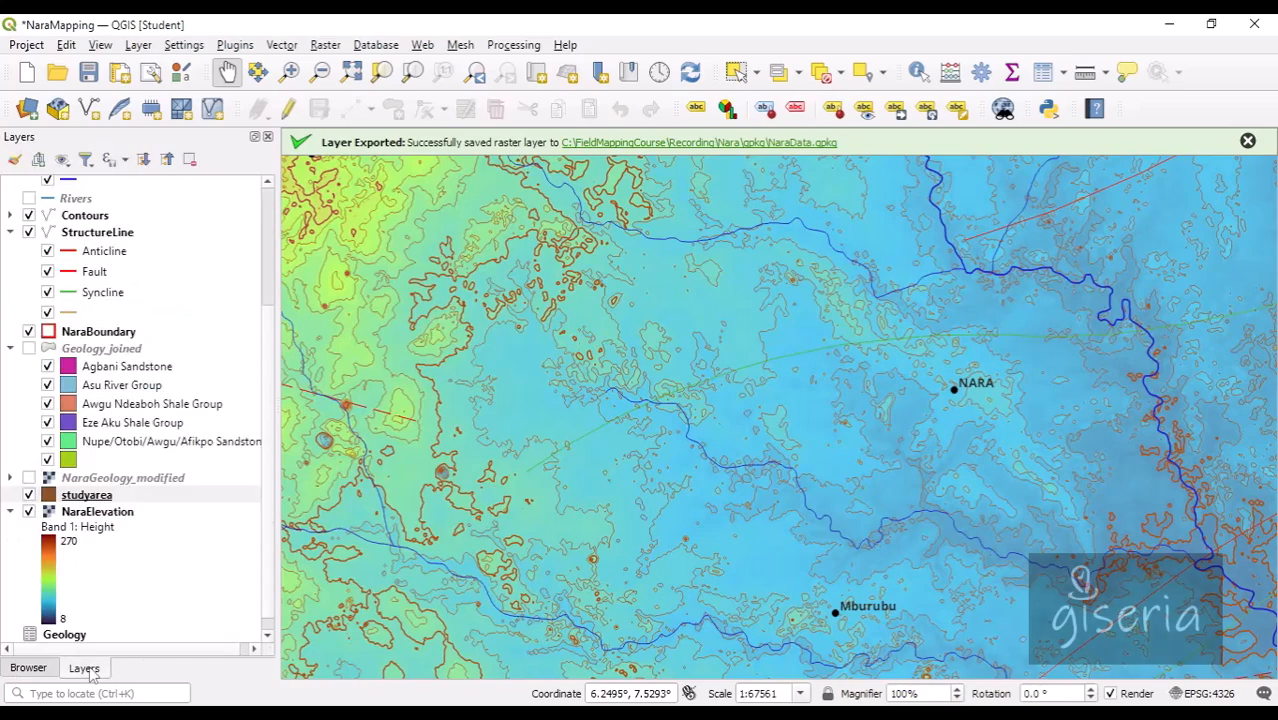
Step: Examine the studyarea layer's attribute table, dock it below the map, and close it
right_click(63, 498)
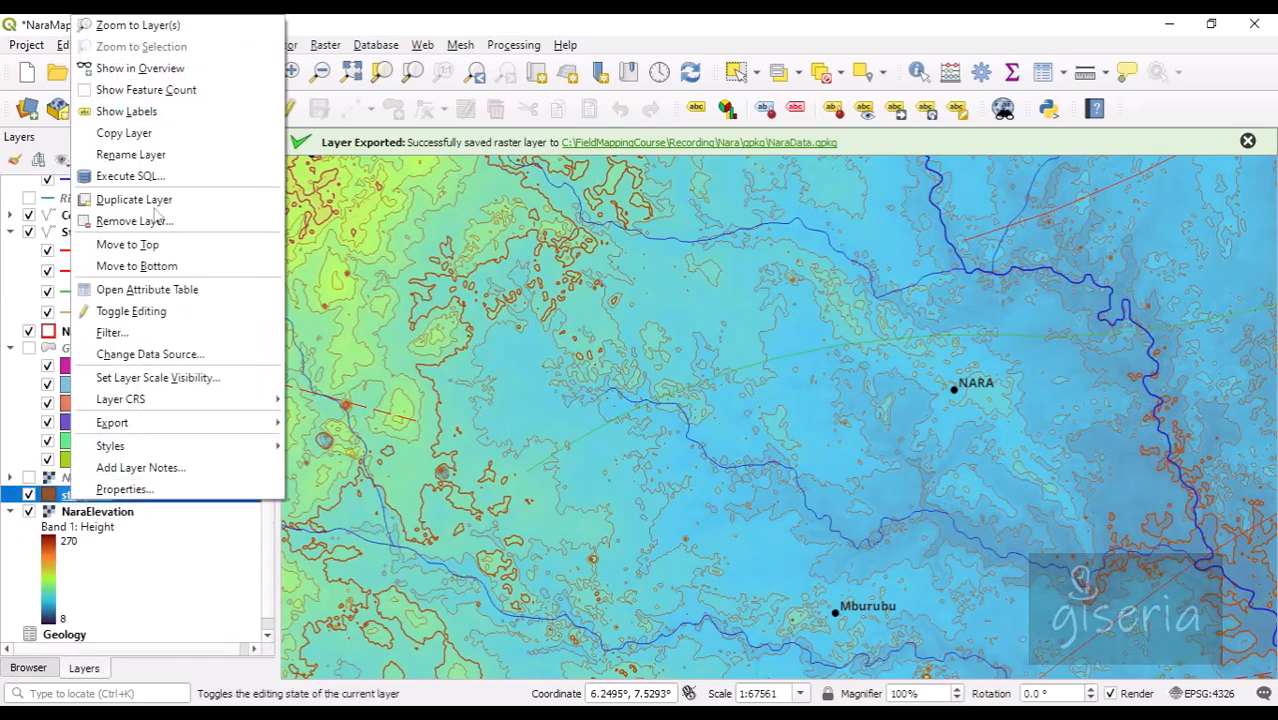
click(165, 289)
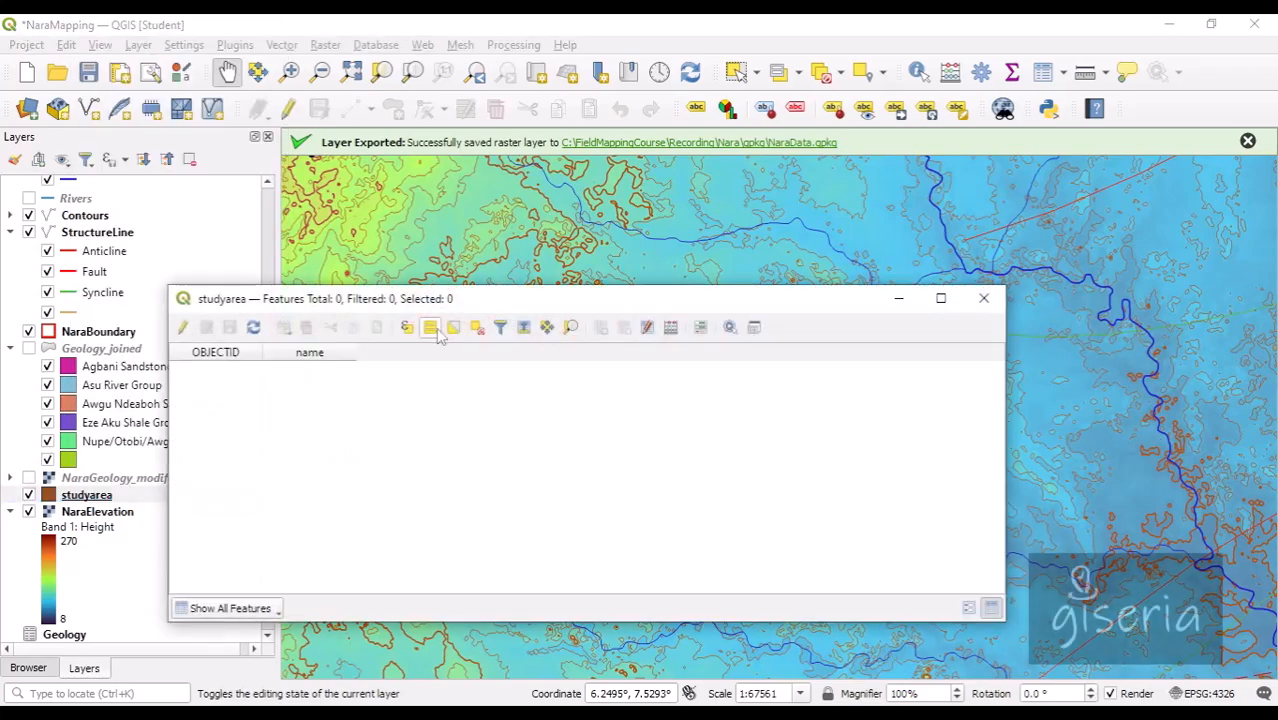
drag(513, 300, 581, 330)
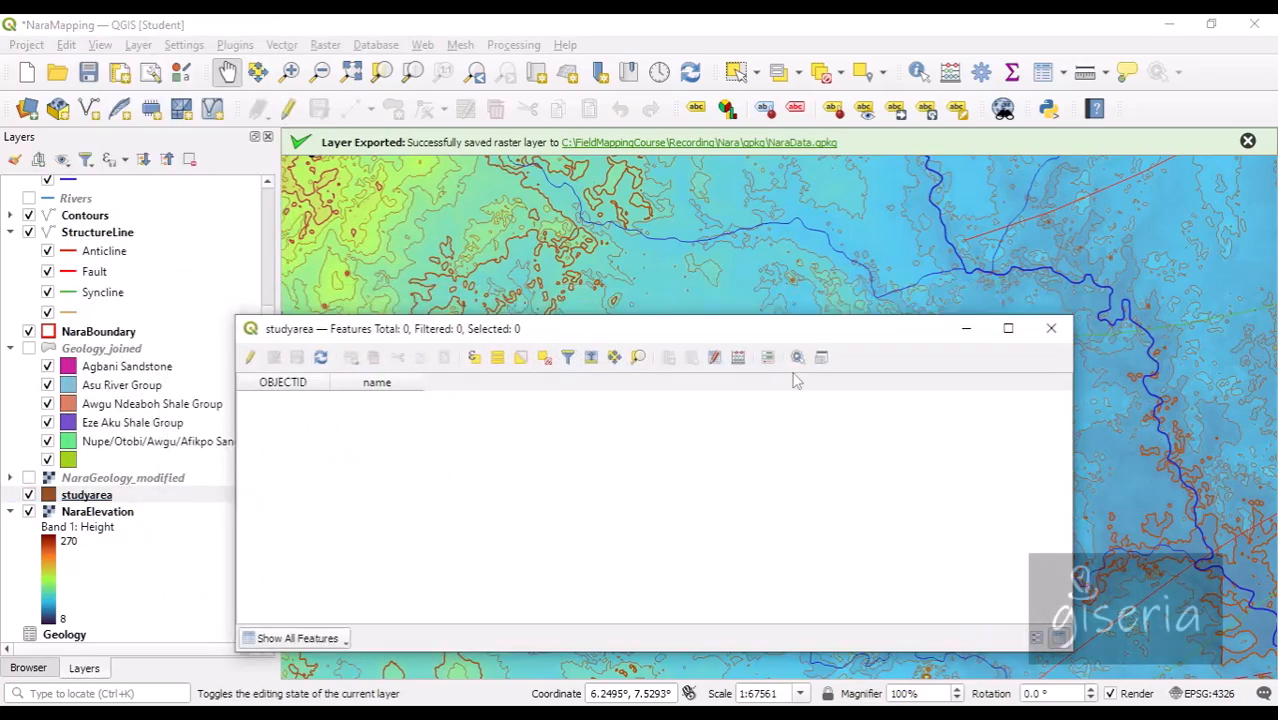
click(821, 357)
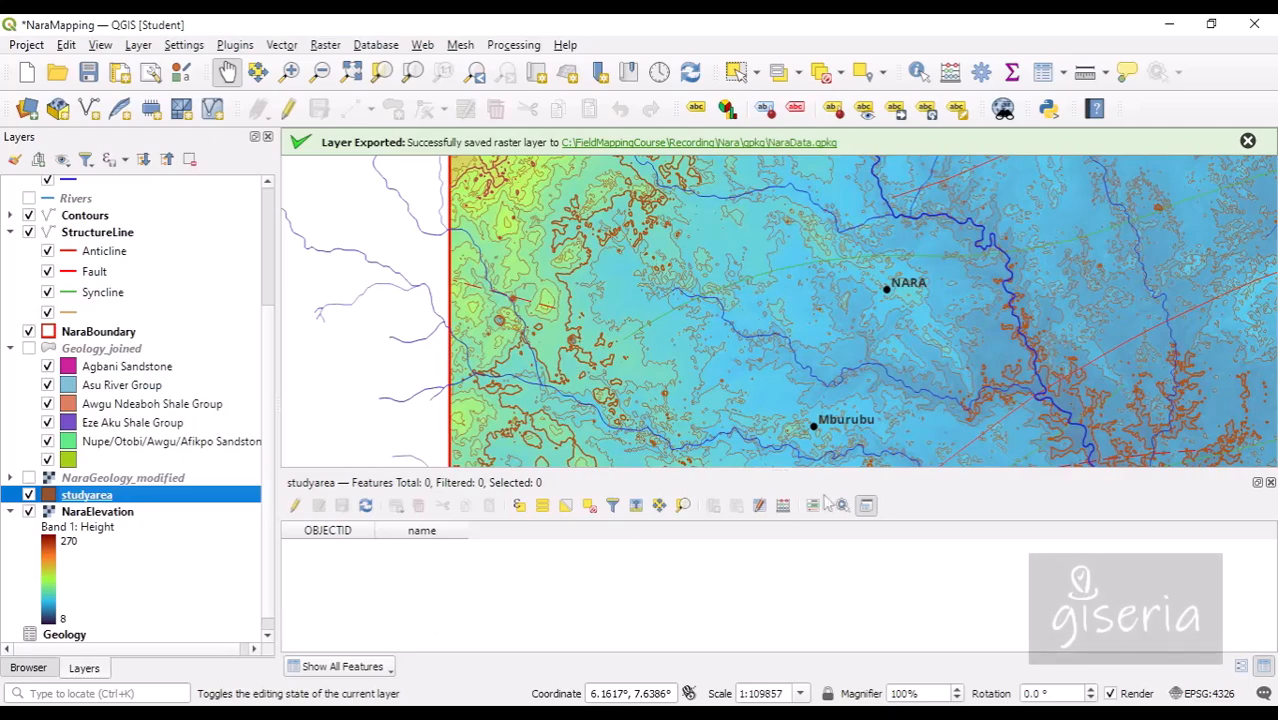
click(1271, 483)
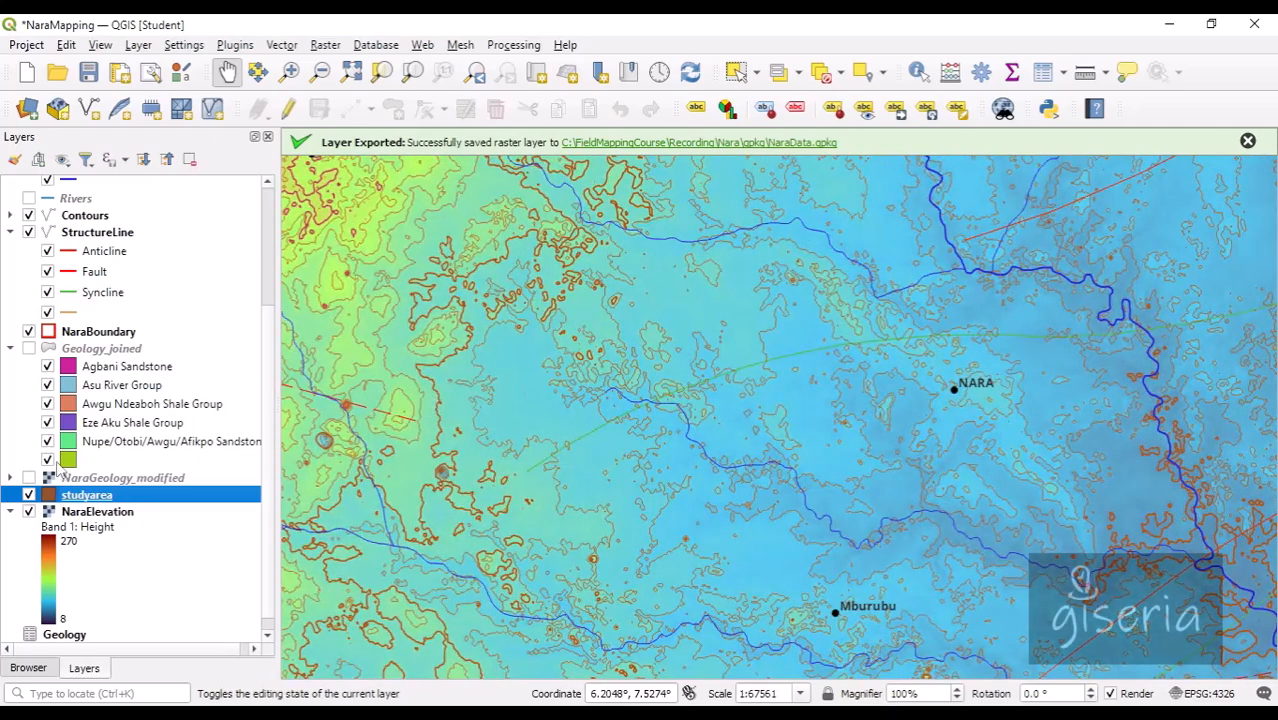
Step: Style the studyarea layer as Outline: Simple Line in red with a 0.66 mm stroke width, and save the project
click(14, 160)
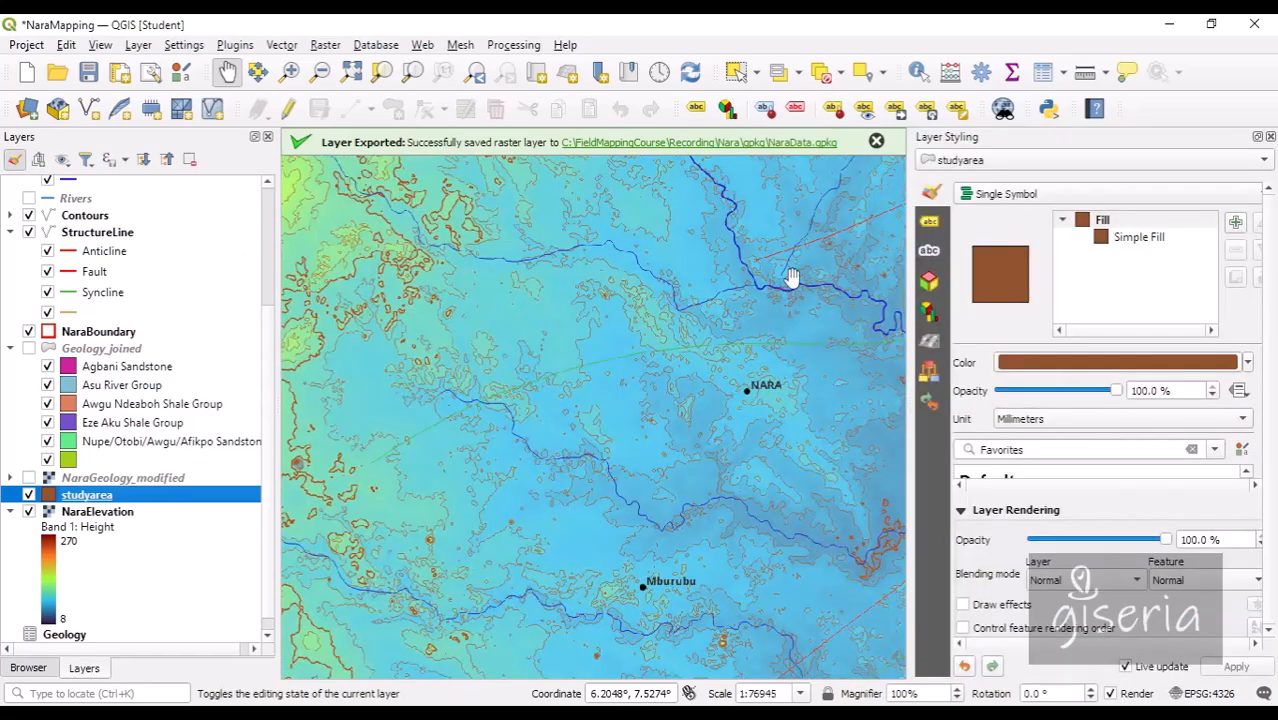
click(1120, 240)
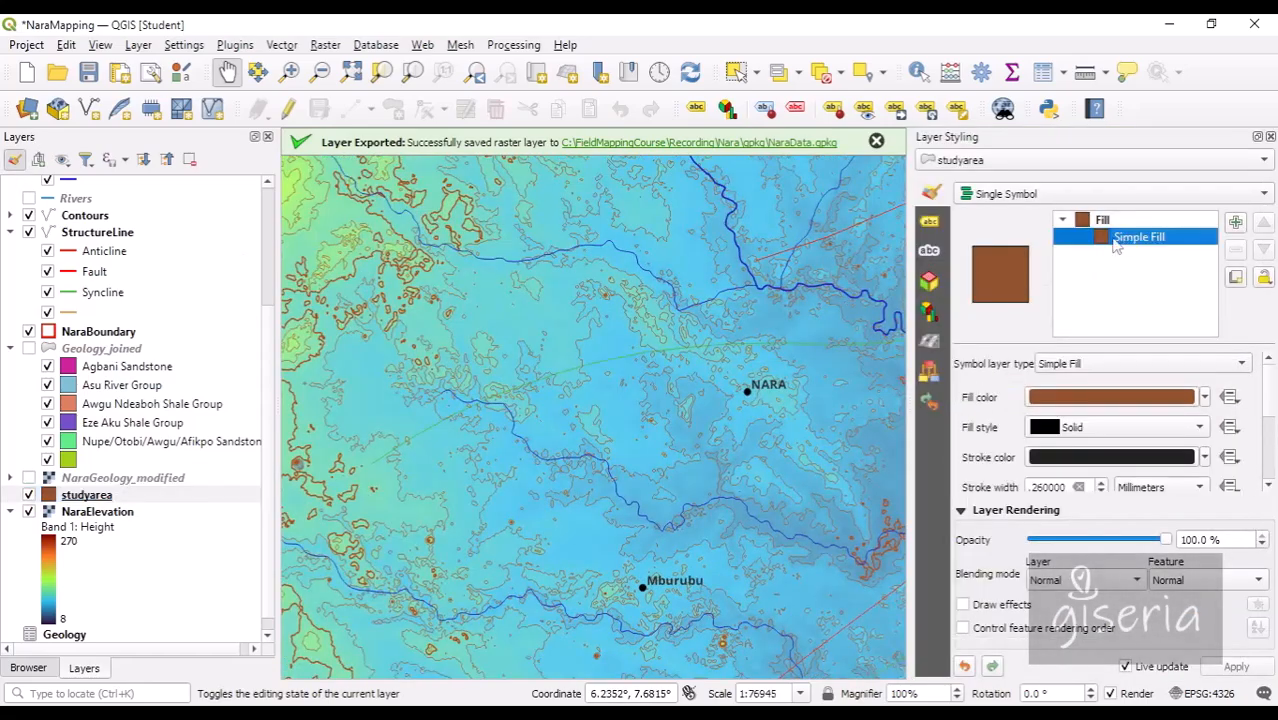
click(1150, 364)
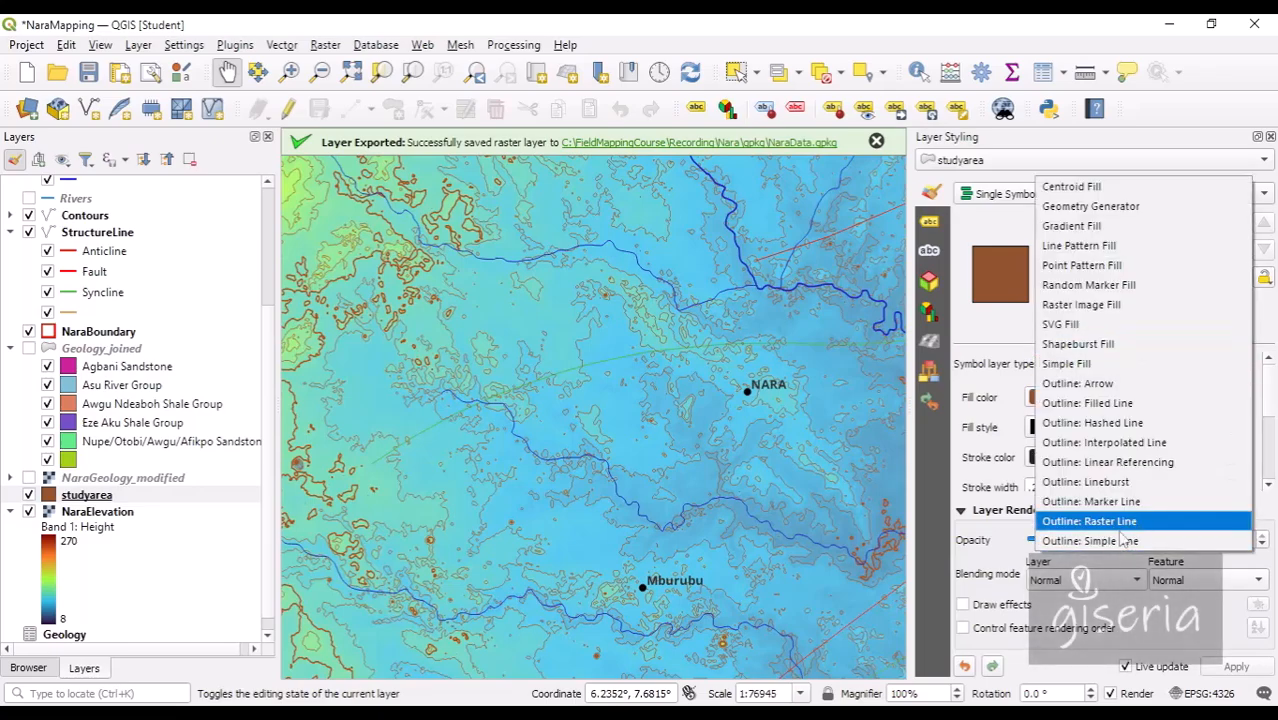
click(1110, 541)
click(1211, 397)
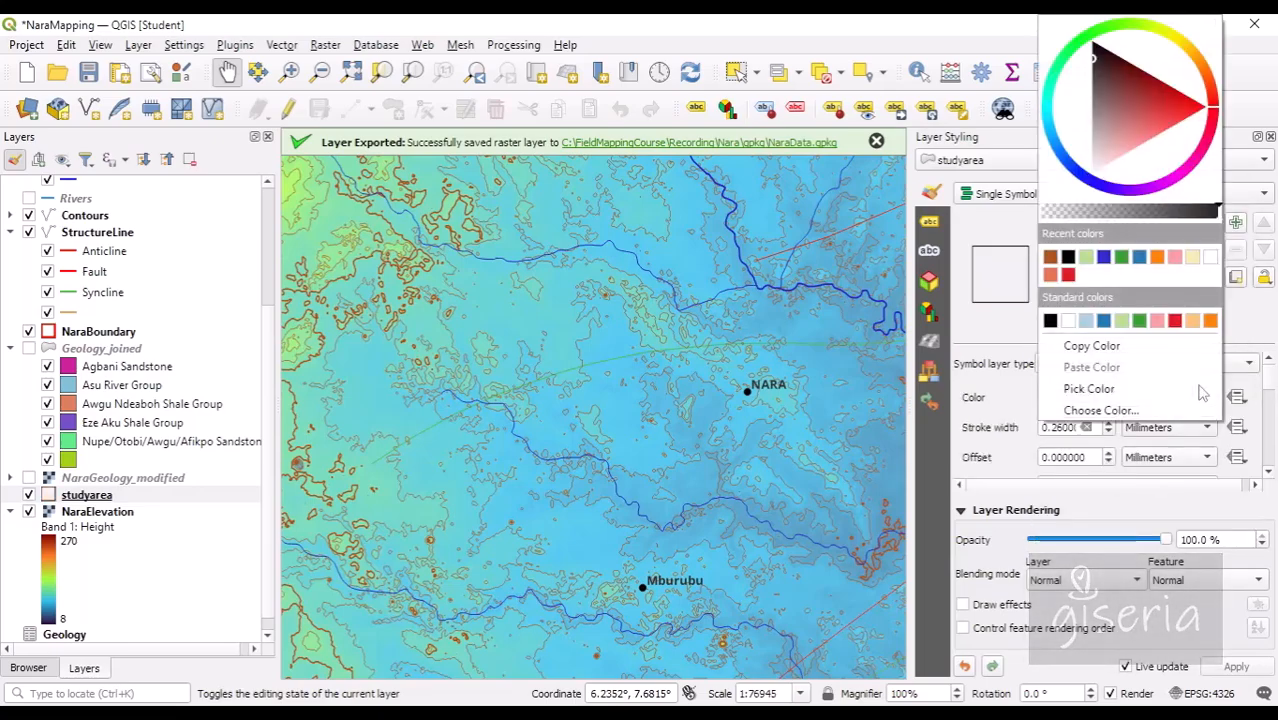
click(1068, 289)
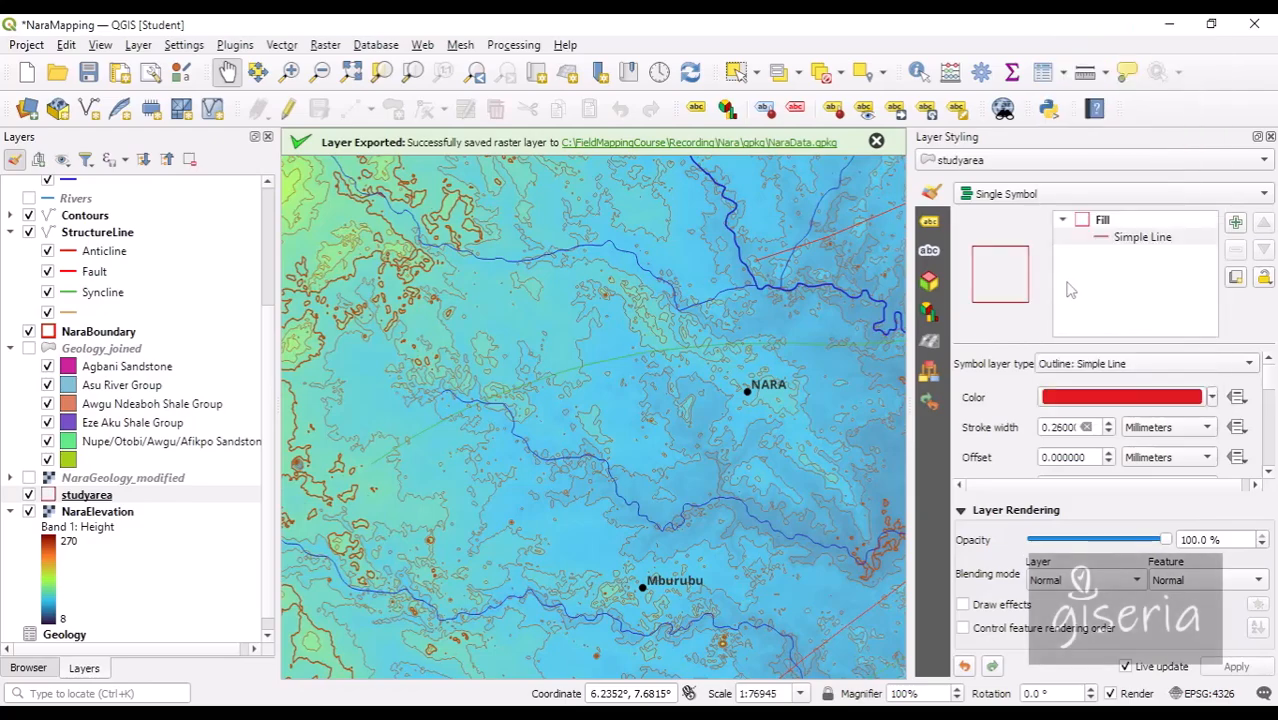
click(1108, 423)
click(1108, 423)
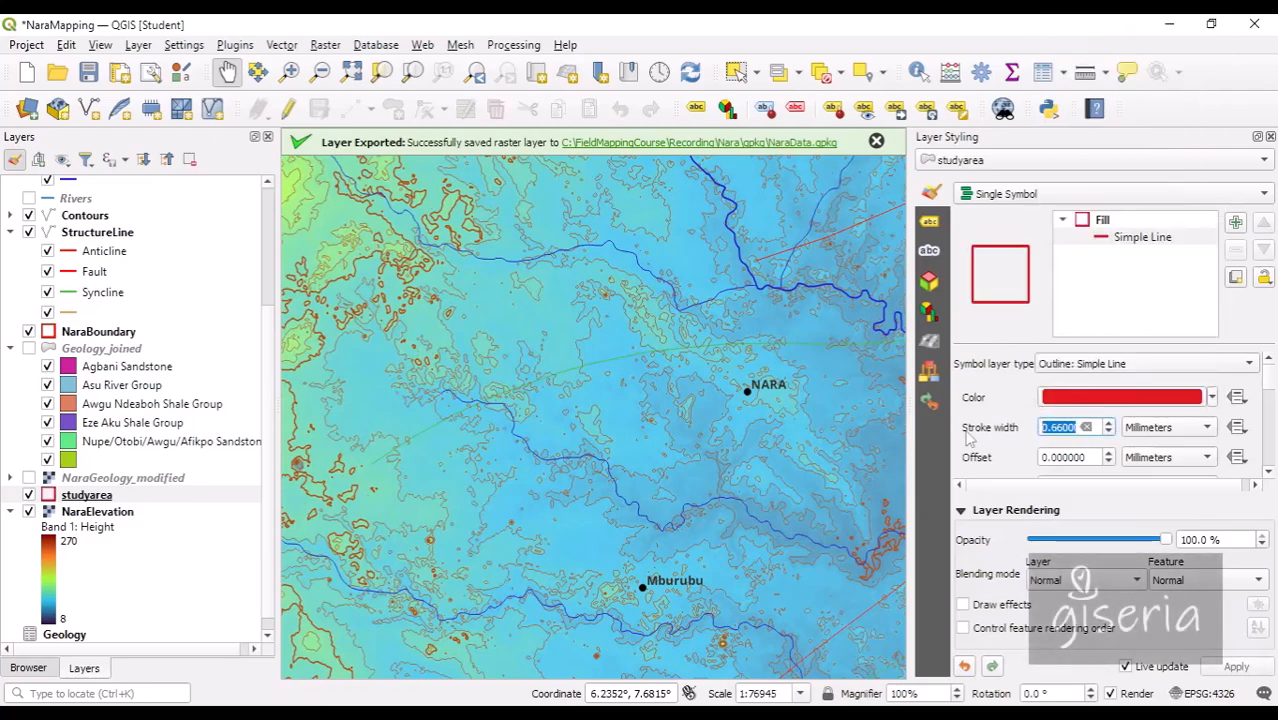
click(88, 72)
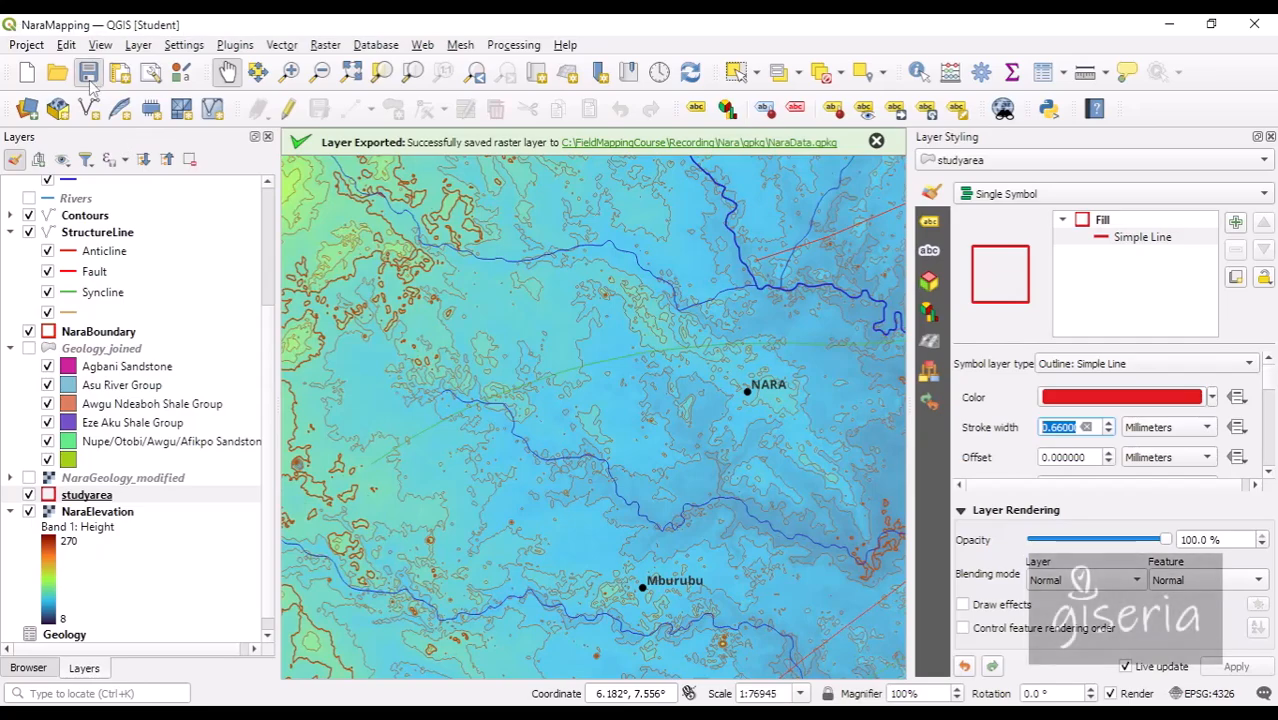
Step: Rename the studyarea layer as Study Area in the layer list and save the project
right_click(84, 496)
mouse_move(168, 402)
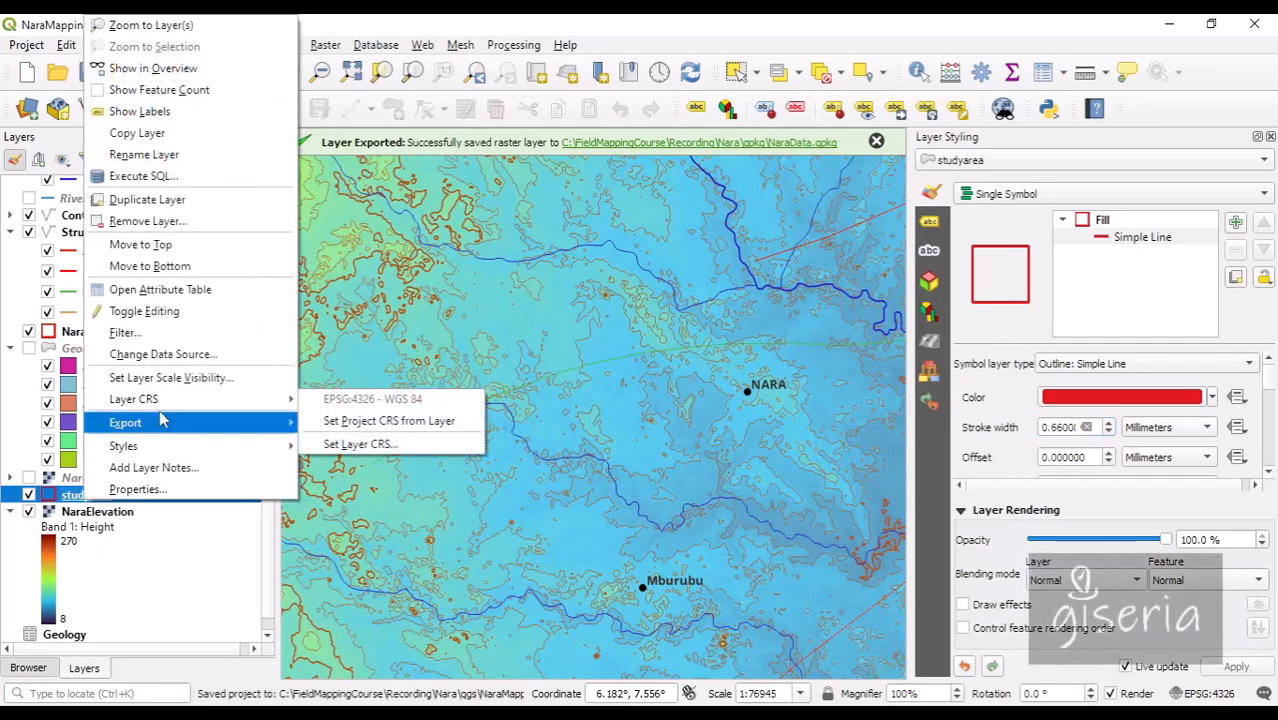
click(166, 158)
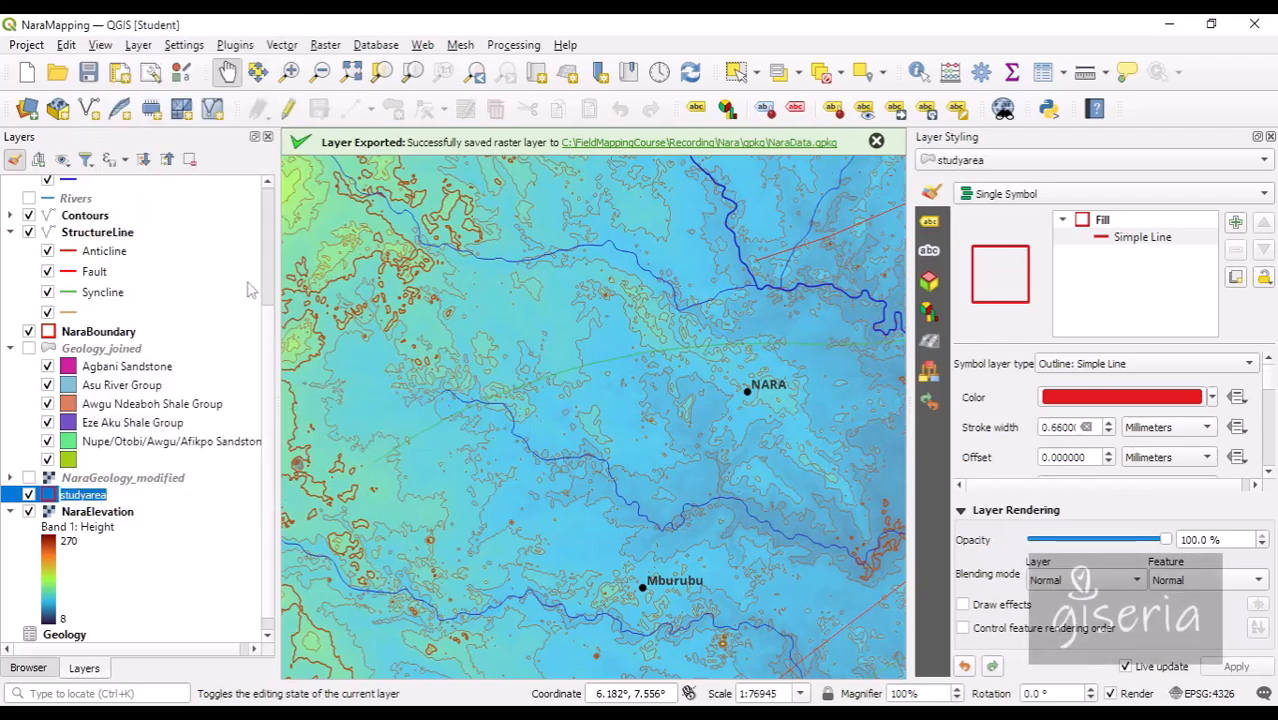
key(Left)
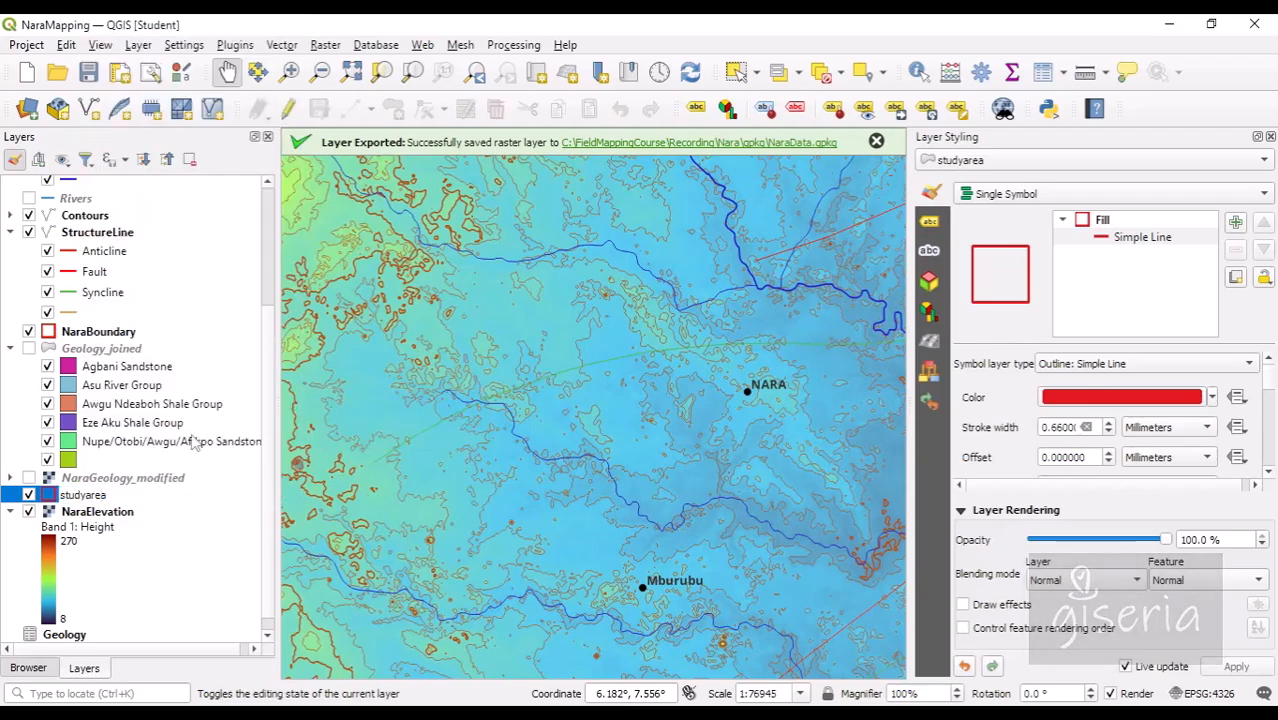
key(BackSpace)
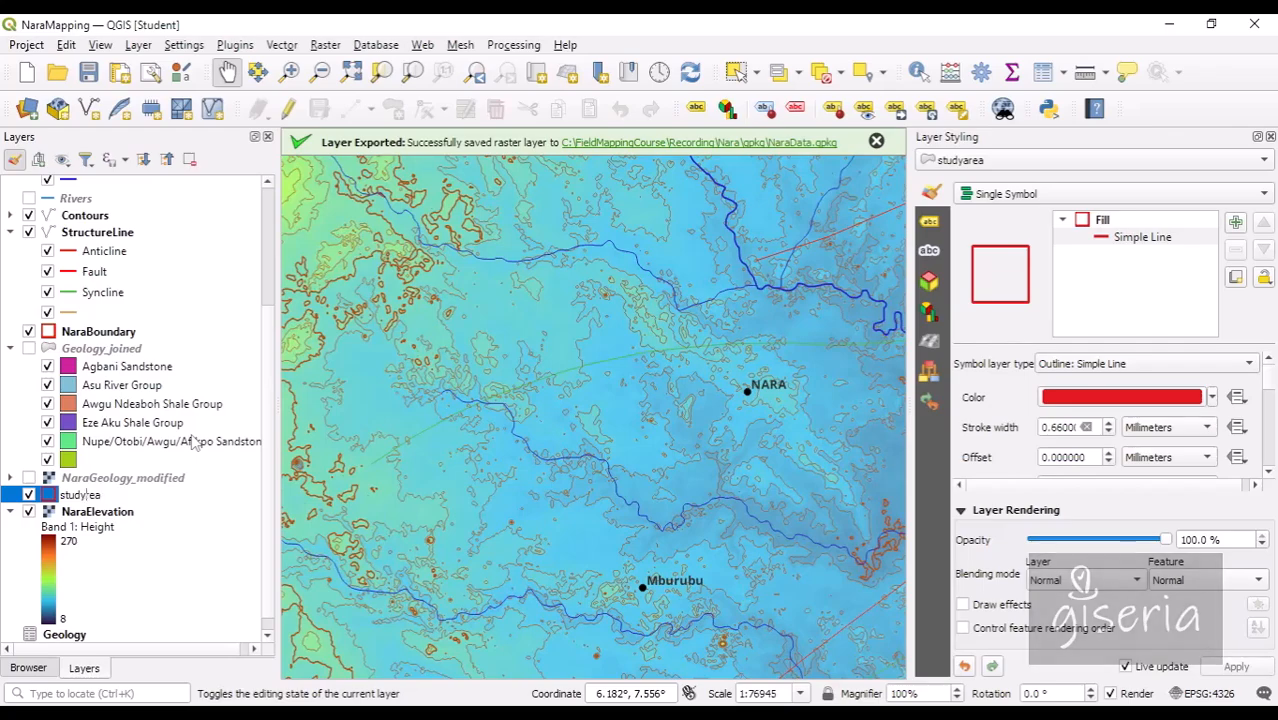
text(Ar)
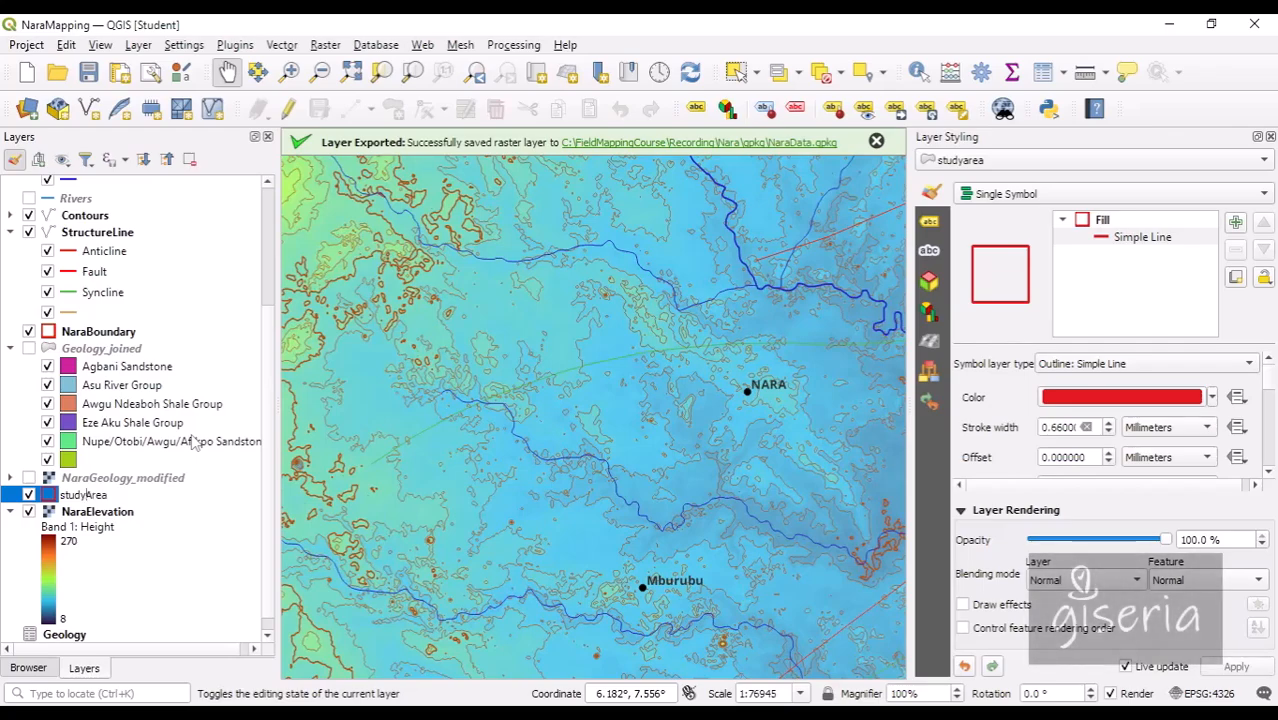
key(BackSpace)
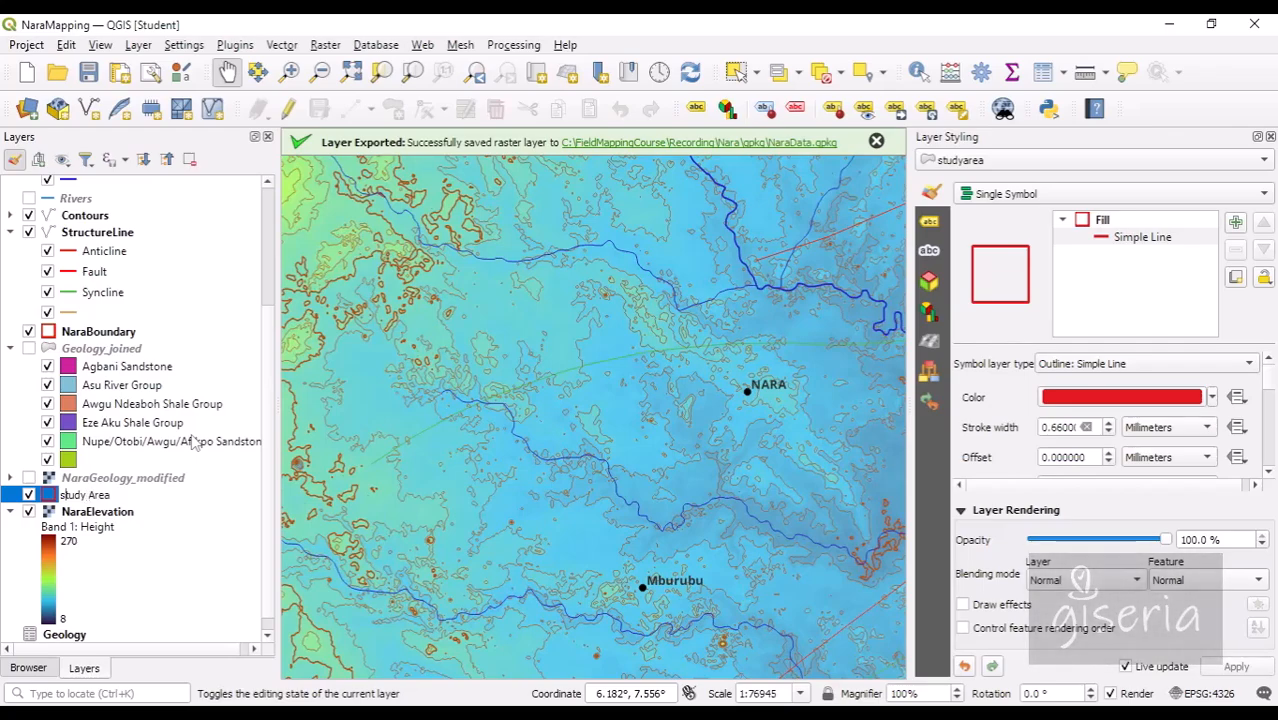
text(S)
key(Return)
click(190, 580)
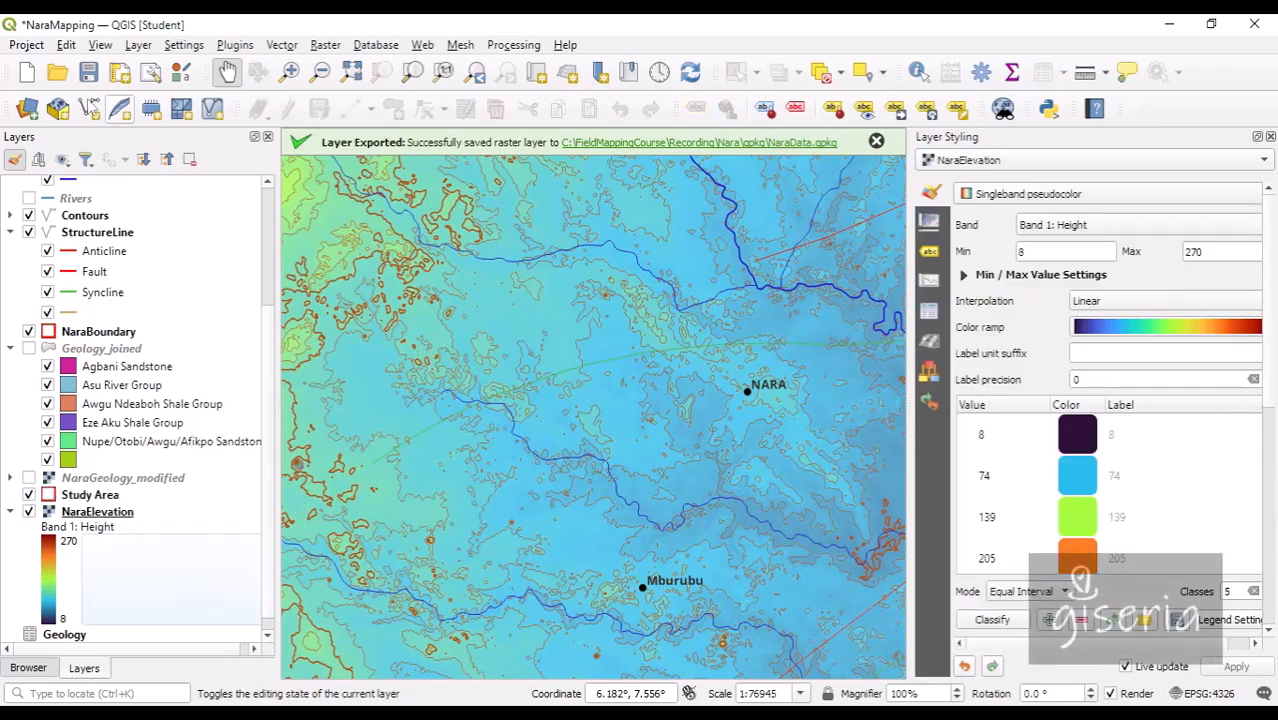
click(88, 72)
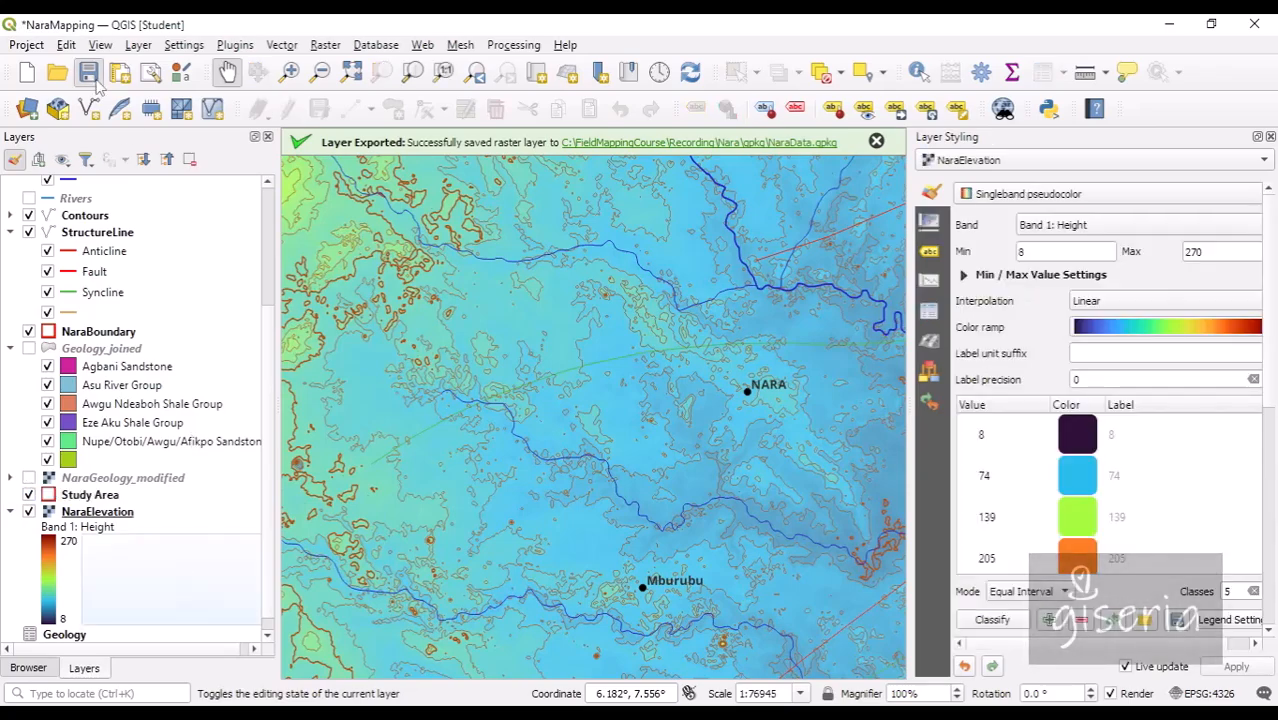
Step: Move the Study Area layer to the top of the layer list
click(100, 496)
right_click(104, 500)
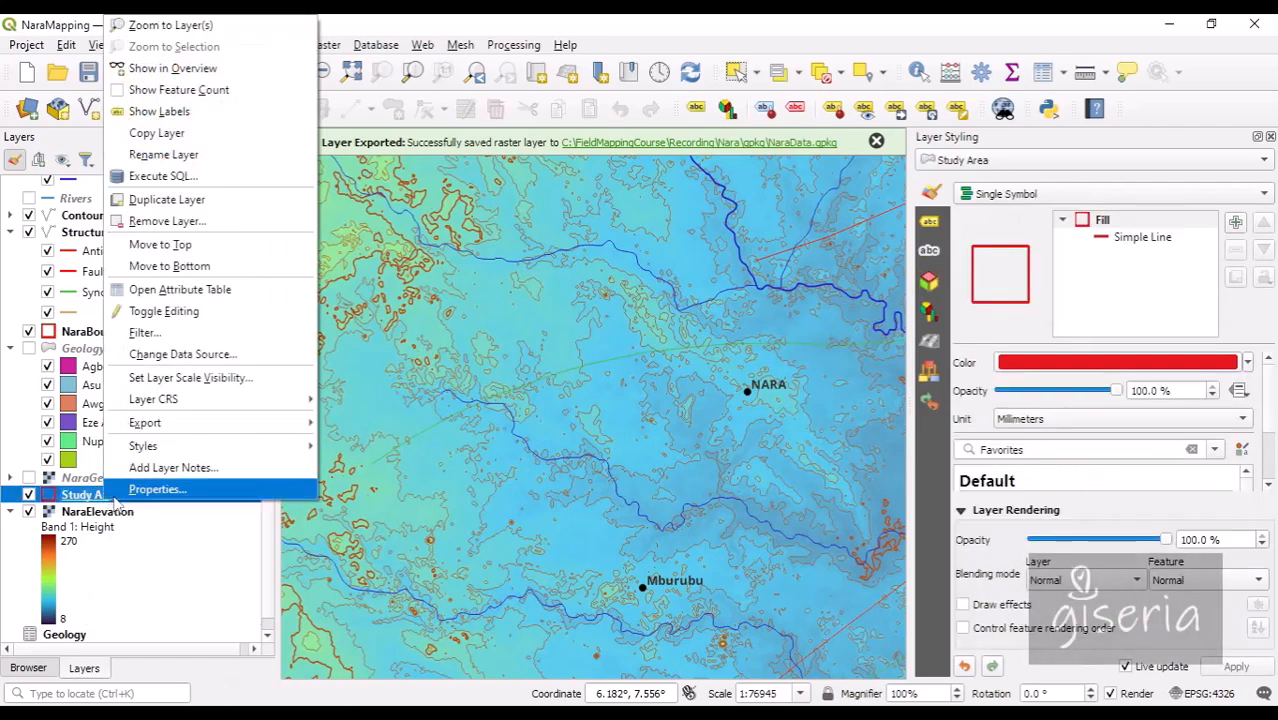
click(200, 250)
Step: Move the NaraBoundary layer to the top of the layer order, above Study Area
scroll(437, 405, up, 2)
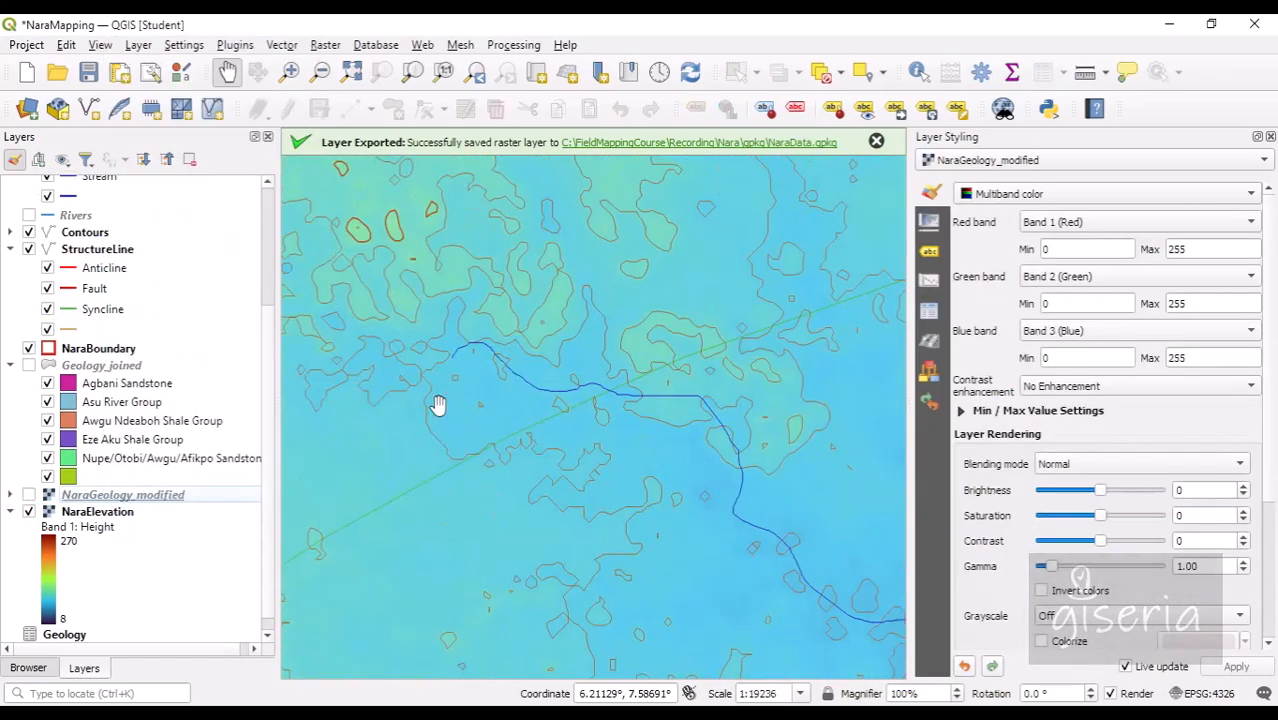
scroll(437, 405, down, 3)
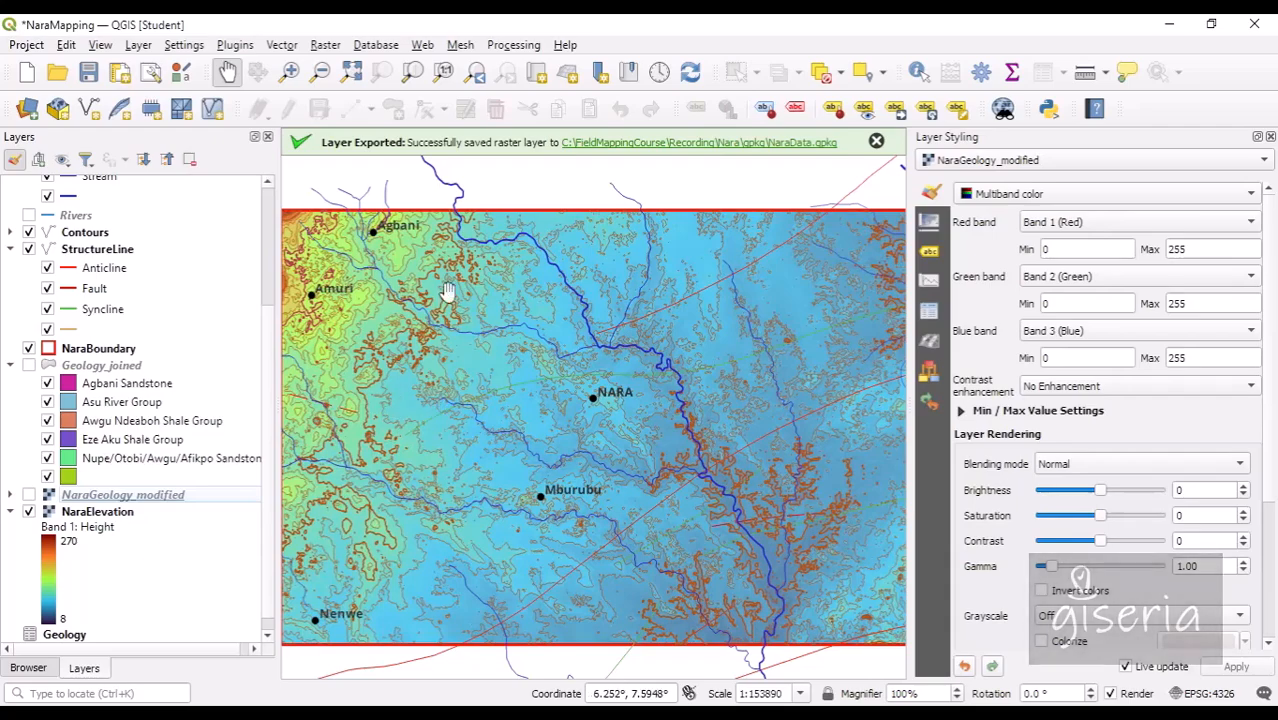
drag(275, 346, 272, 208)
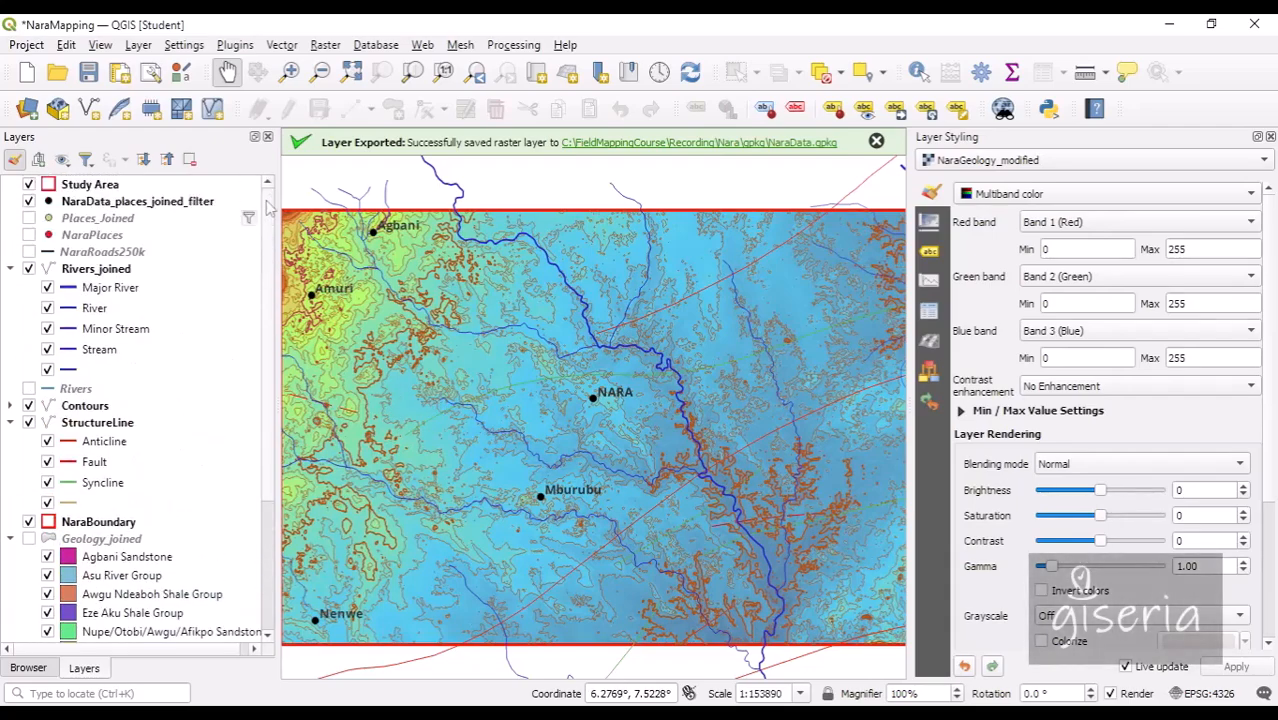
right_click(104, 526)
click(186, 263)
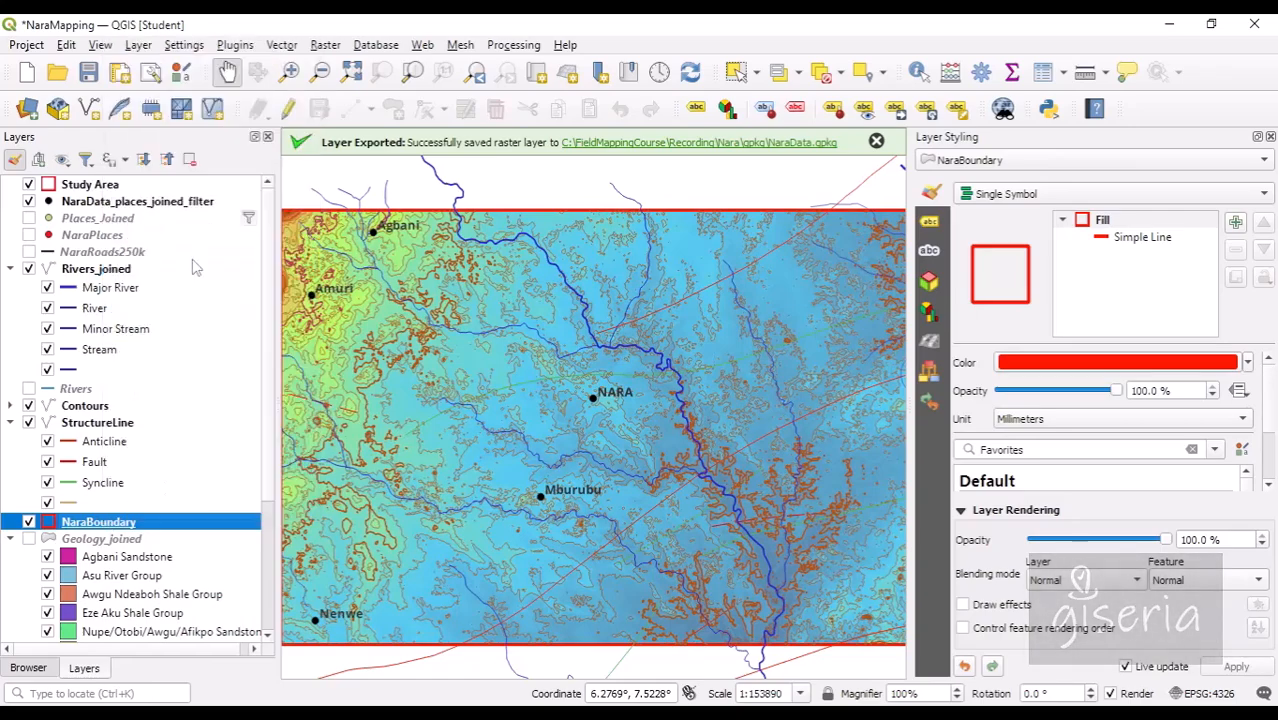
Step: Hide NaraBoundary, move Study Area back to the top of the layer order, and show NaraBoundary again
drag(391, 298, 498, 301)
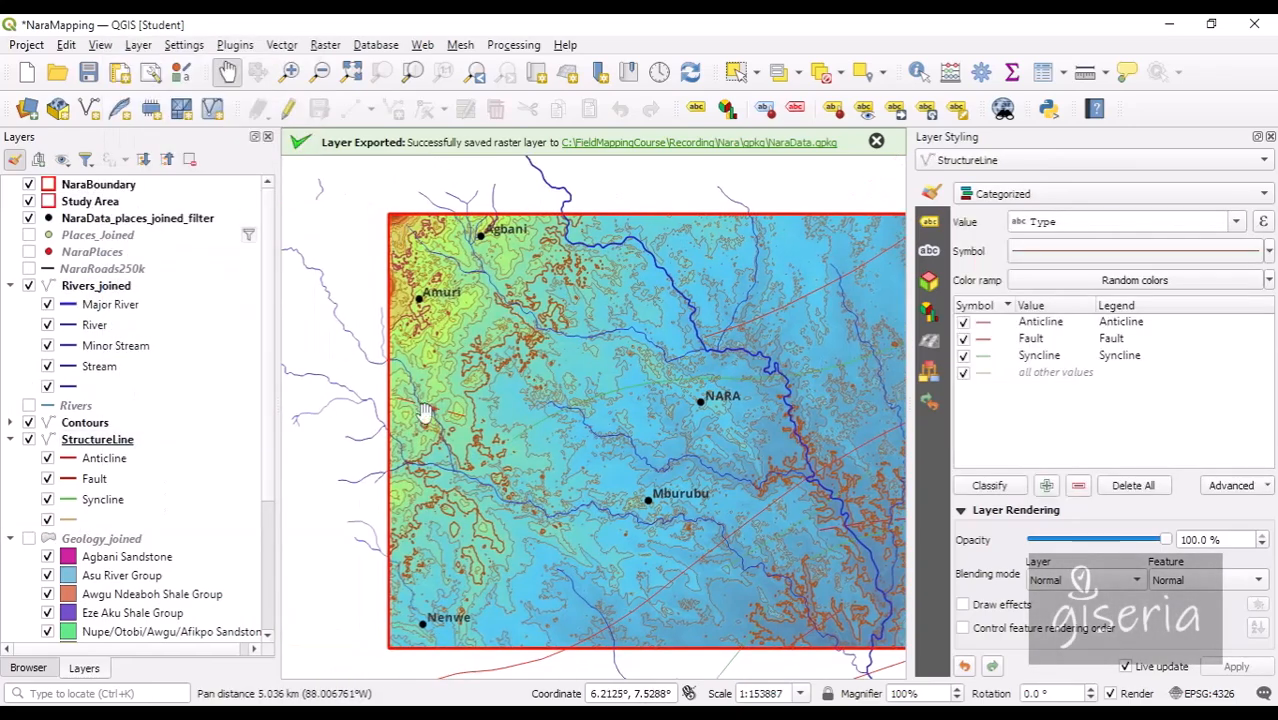
click(29, 185)
right_click(76, 203)
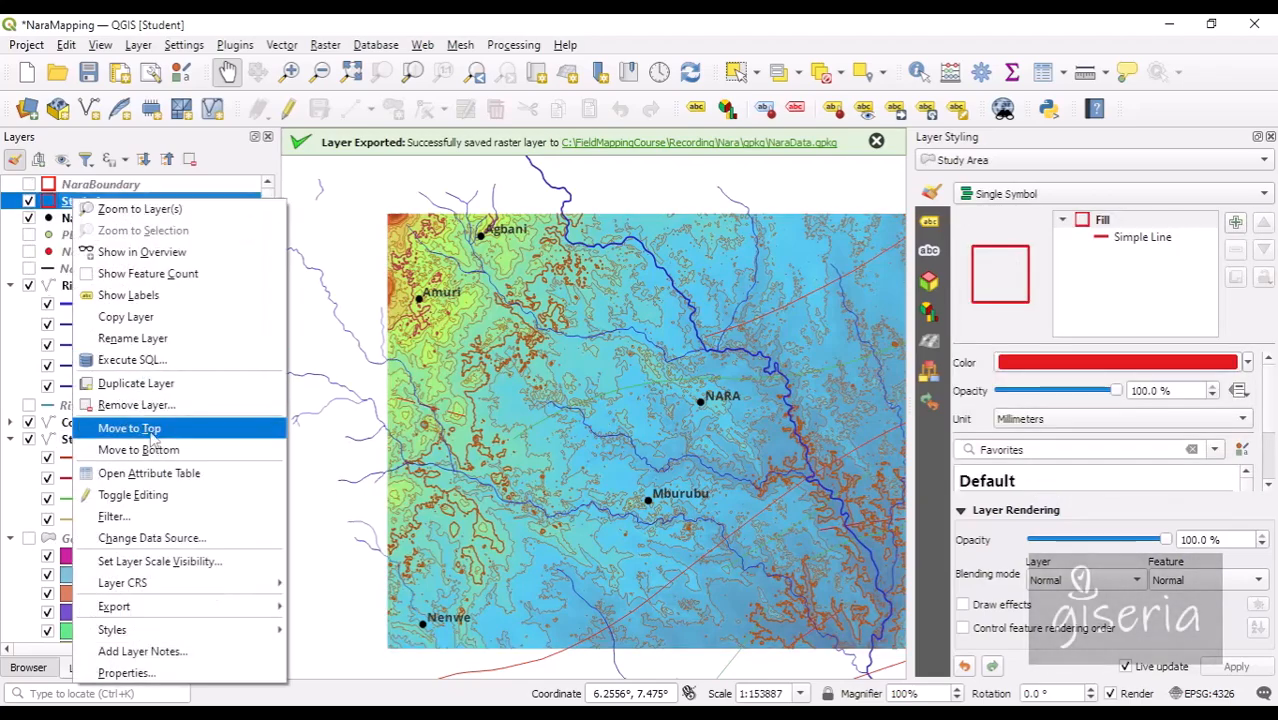
click(134, 441)
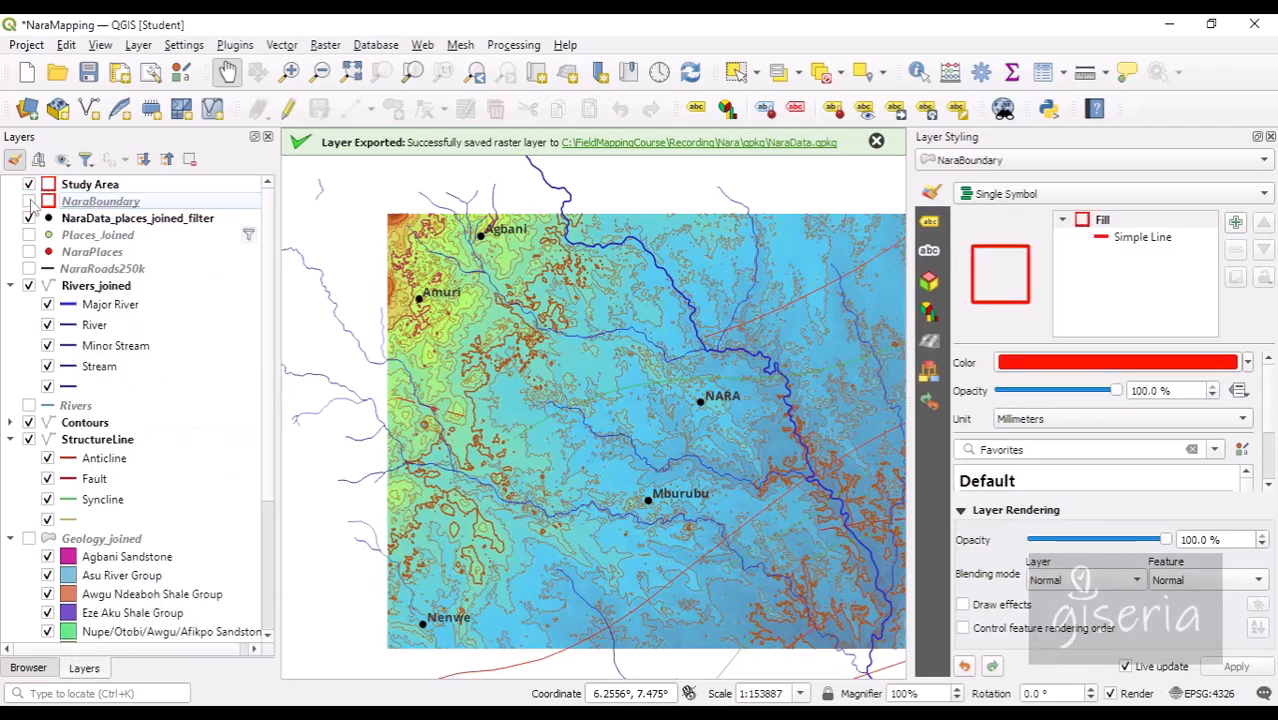
click(29, 201)
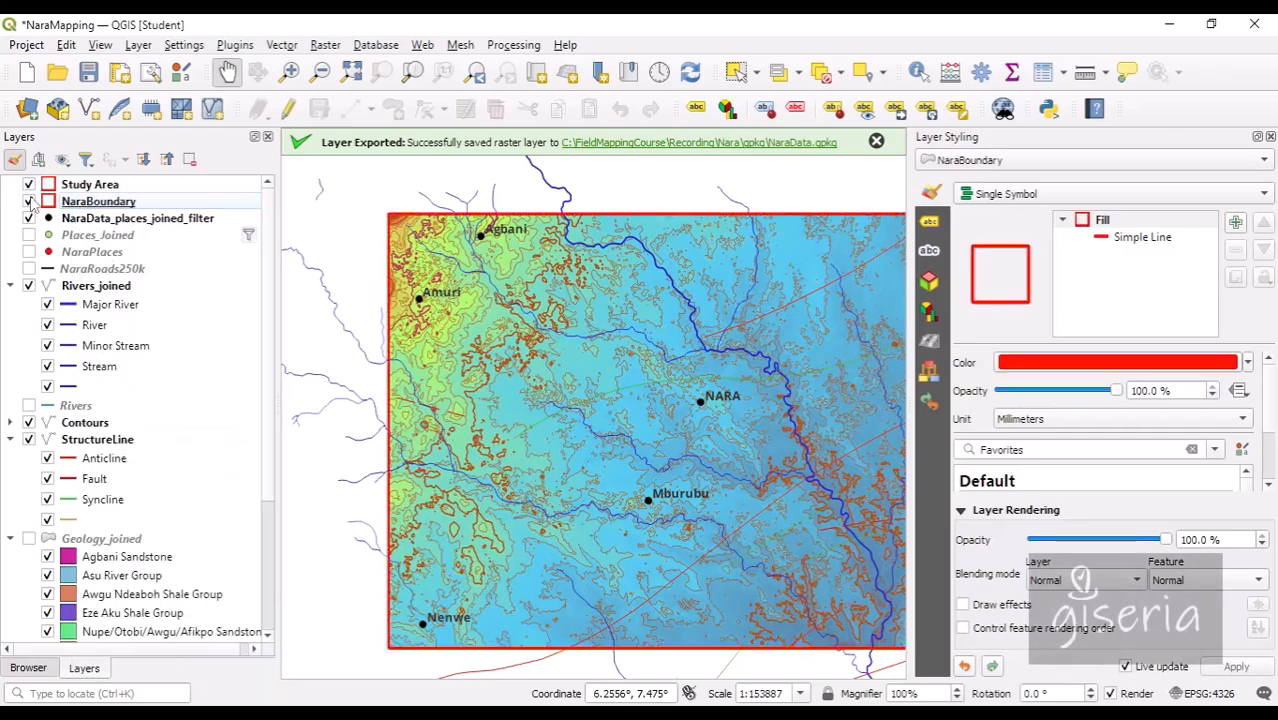
Step: Change the NaraBoundary outline color to green and save the project
click(1248, 363)
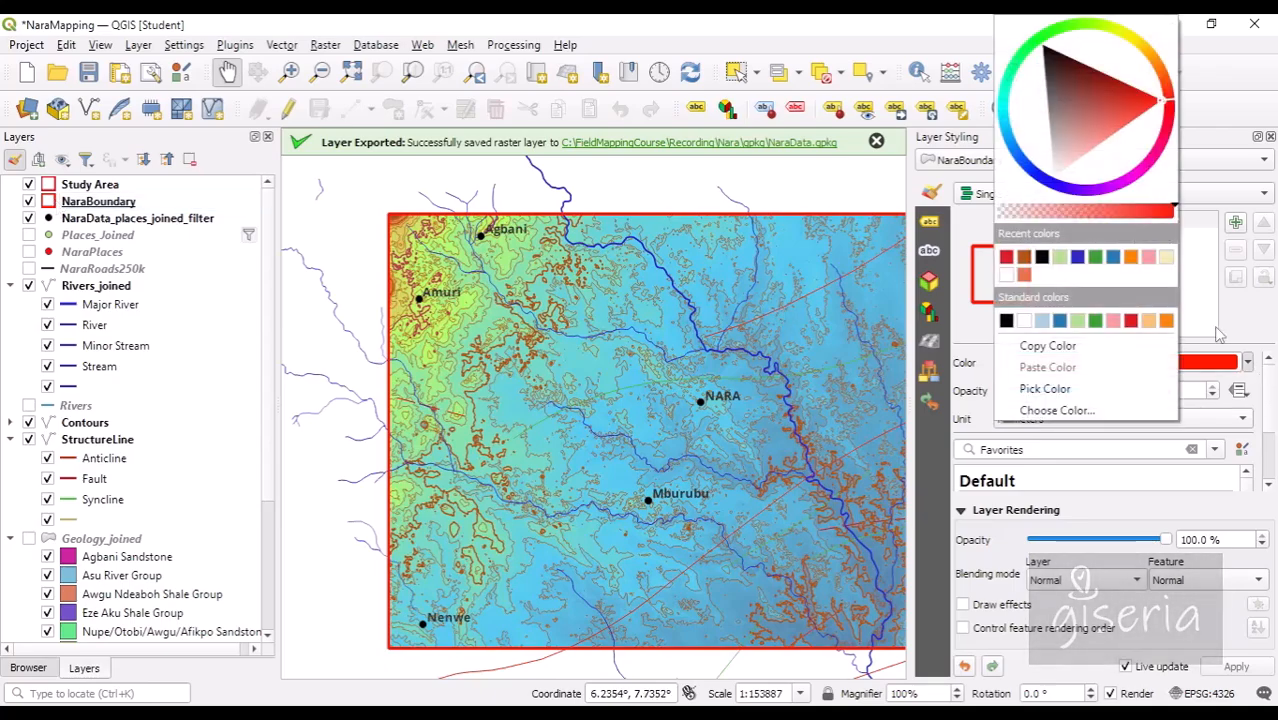
click(1096, 258)
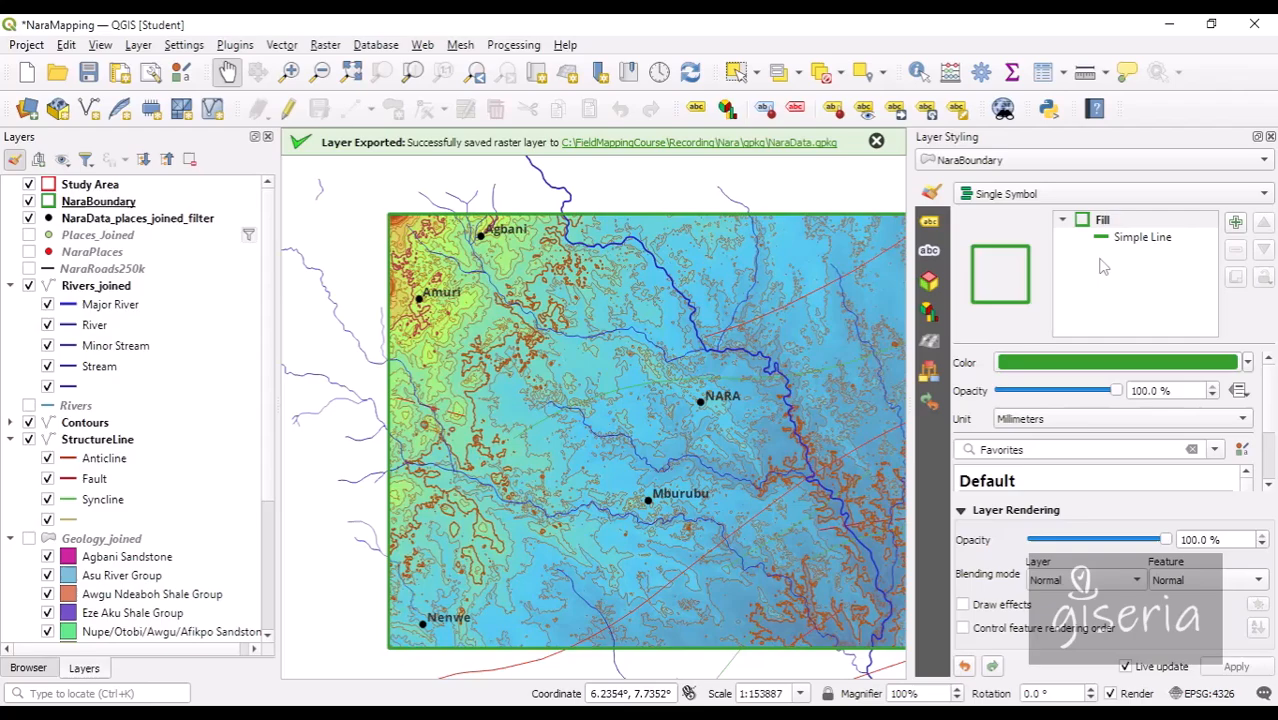
click(88, 72)
drag(597, 388, 525, 338)
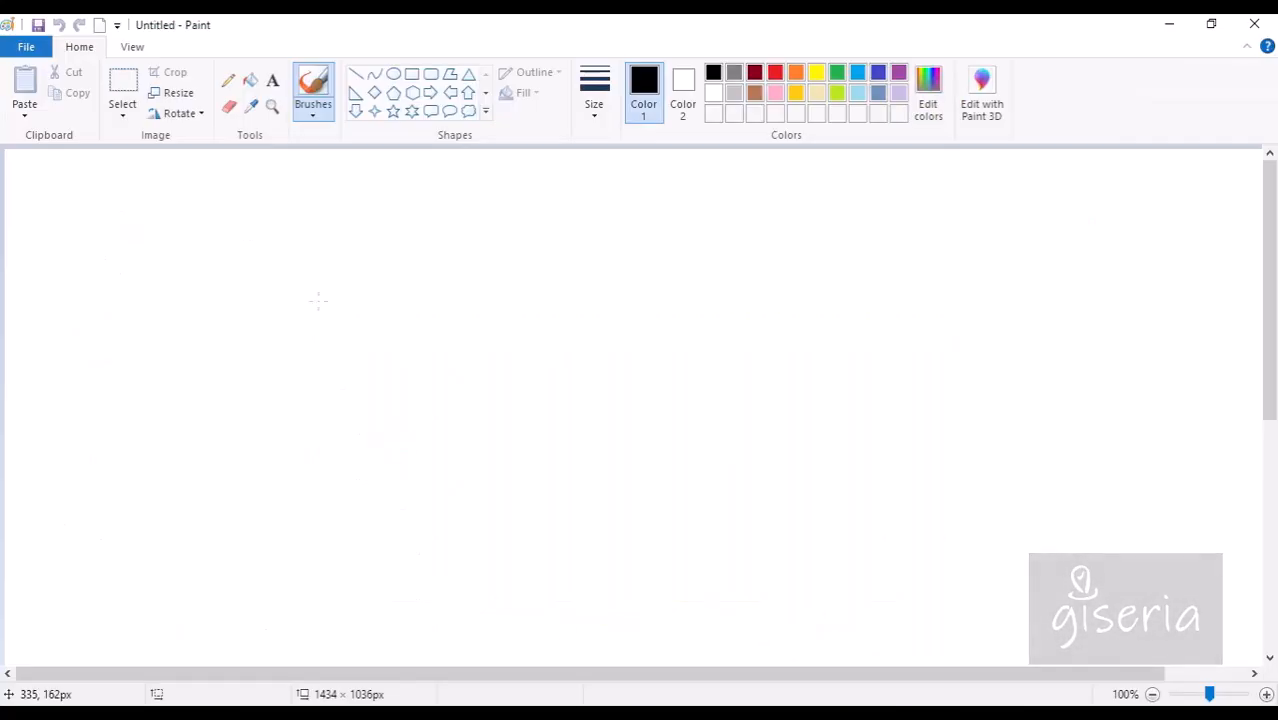
Step: Switch to Paint and sketch a table frame with one horizontal header line and two vertical column lines
drag(117, 247, 573, 254)
drag(201, 207, 174, 441)
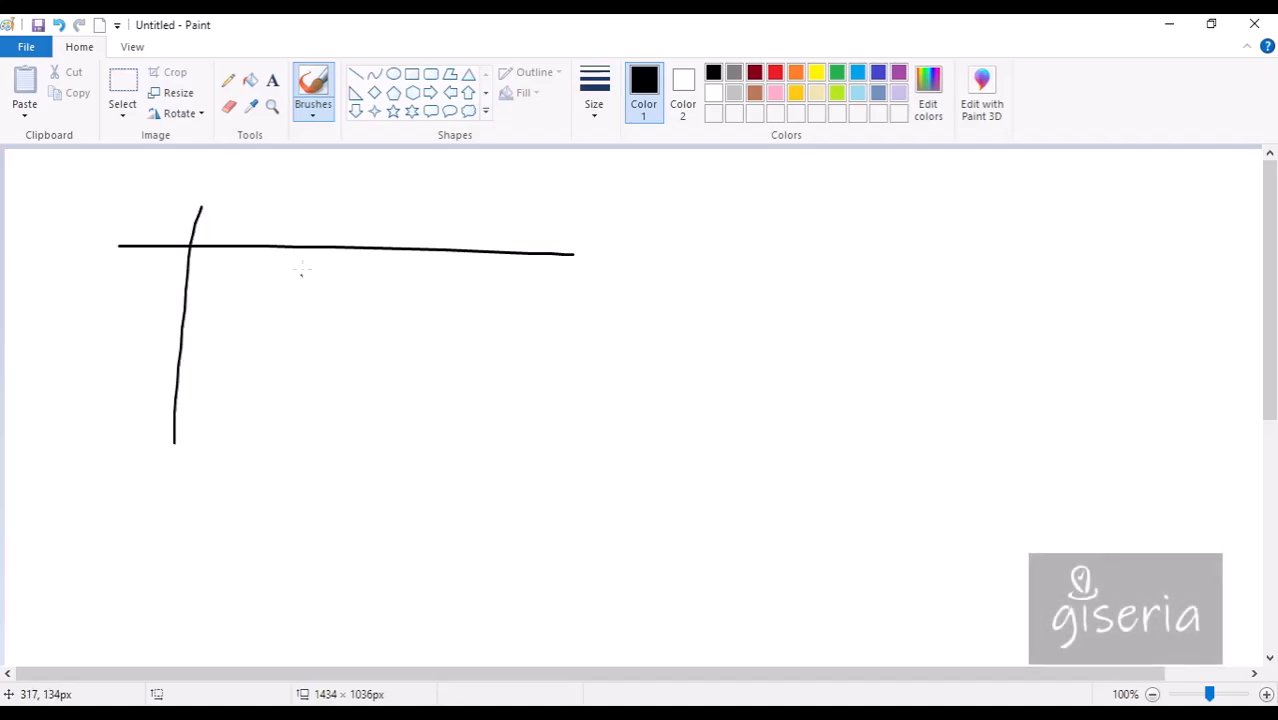
drag(325, 213, 291, 471)
Step: Handwrite ObjectID as the table's first column heading and (identifier) above it
mouse_move(62, 208)
mouse_down()
mouse_move(65, 224)
mouse_move(62, 208)
mouse_up()
drag(81, 206, 62, 230)
mouse_move(75, 215)
mouse_down()
mouse_move(64, 258)
mouse_move(118, 232)
mouse_move(172, 240)
mouse_up()
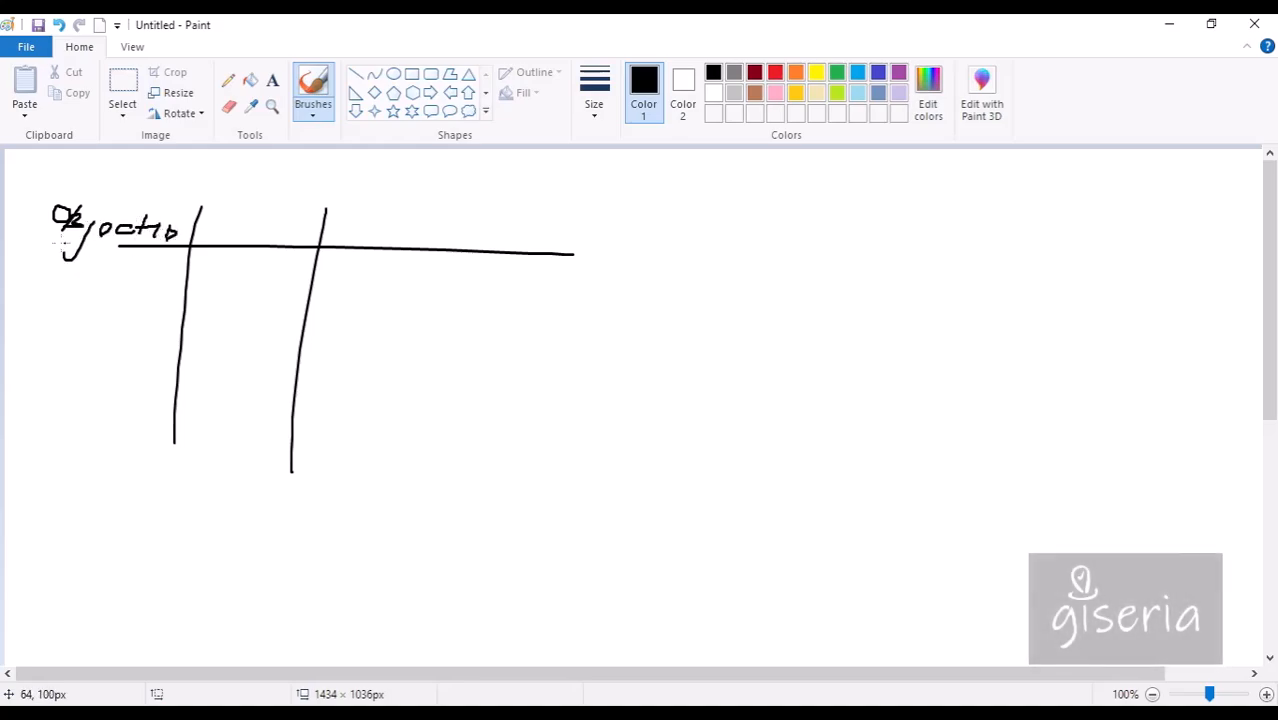
mouse_move(89, 172)
mouse_down()
mouse_move(77, 184)
mouse_move(92, 197)
mouse_up()
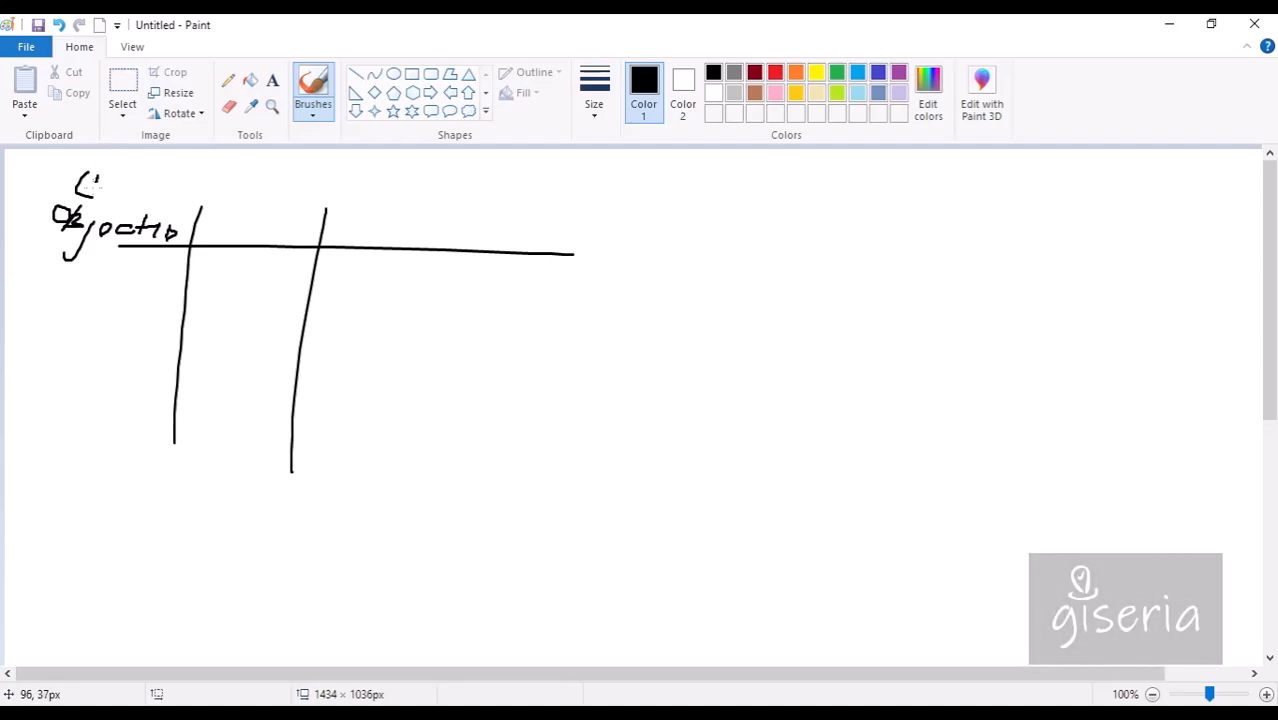
mouse_move(101, 187)
mouse_down()
mouse_move(117, 175)
mouse_move(151, 191)
mouse_move(212, 189)
mouse_move(187, 186)
mouse_move(195, 178)
mouse_move(212, 200)
mouse_up()
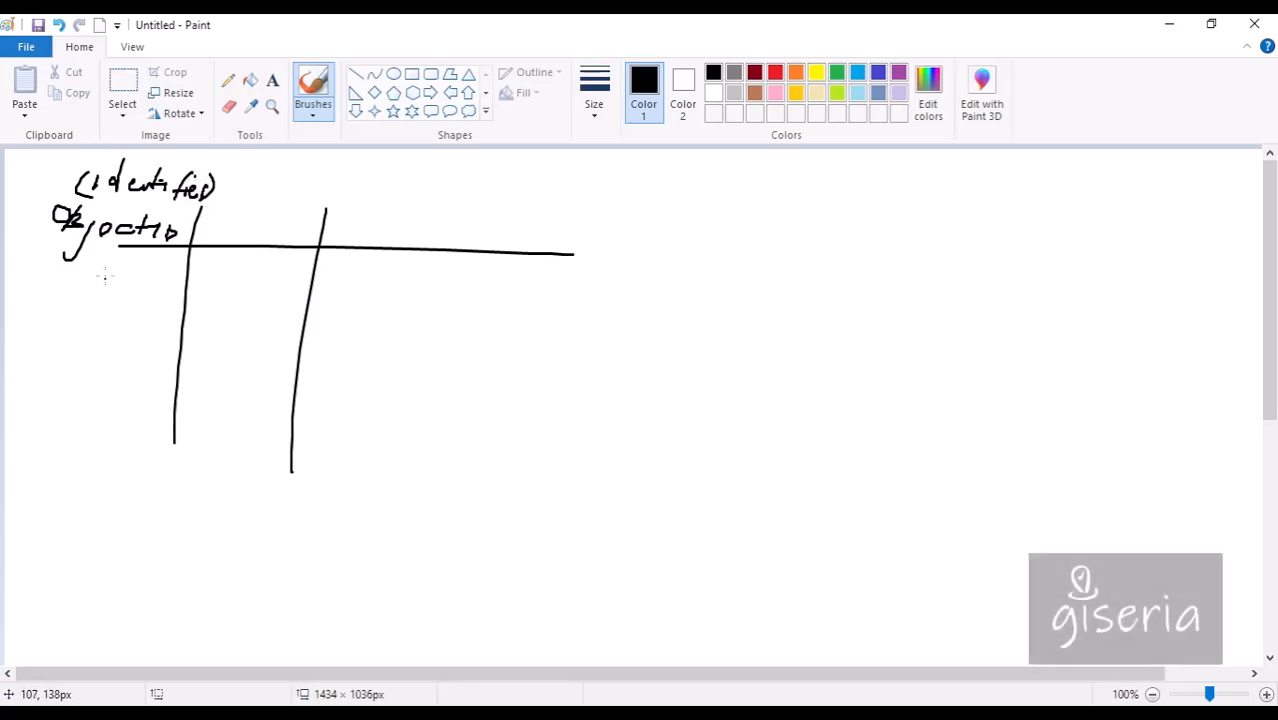
Step: Number the ObjectID rows 0, 1, 2 and 3, separating them with horizontal lines
mouse_move(112, 258)
mouse_down()
mouse_move(104, 276)
mouse_move(112, 258)
mouse_up()
drag(117, 282, 96, 318)
drag(85, 282, 416, 292)
drag(88, 340, 470, 364)
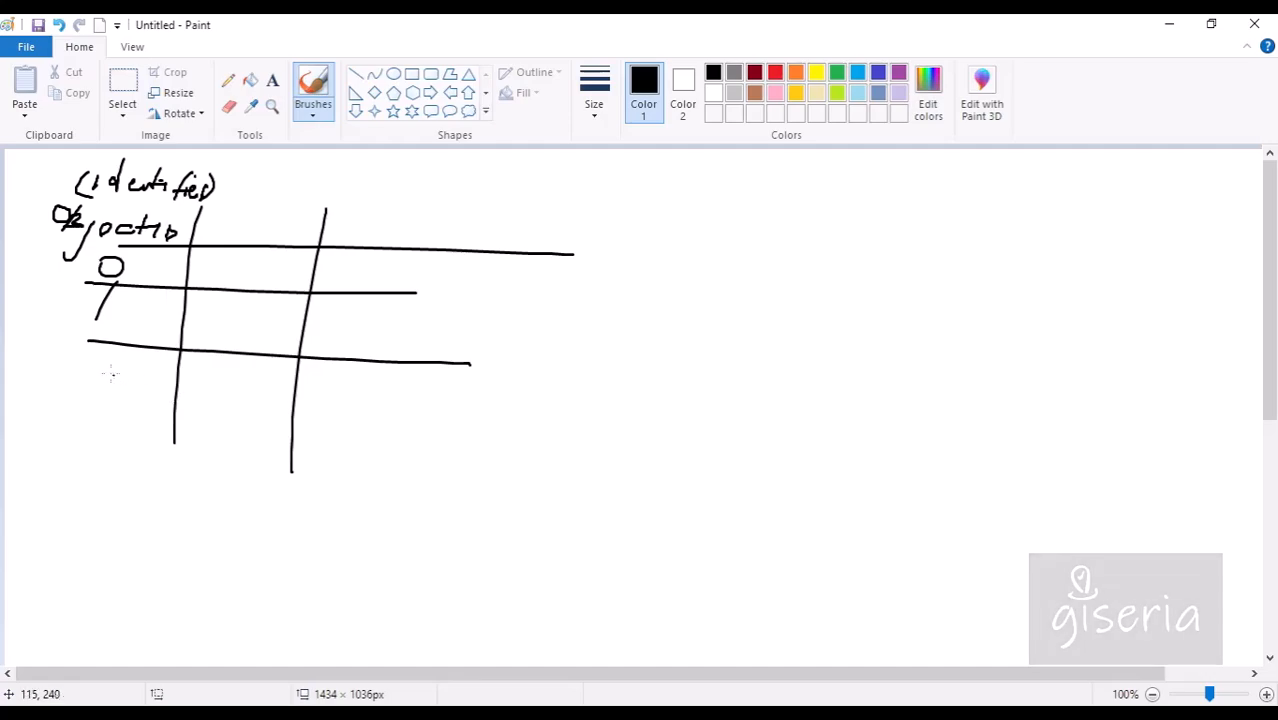
drag(112, 370, 459, 398)
drag(92, 409, 89, 427)
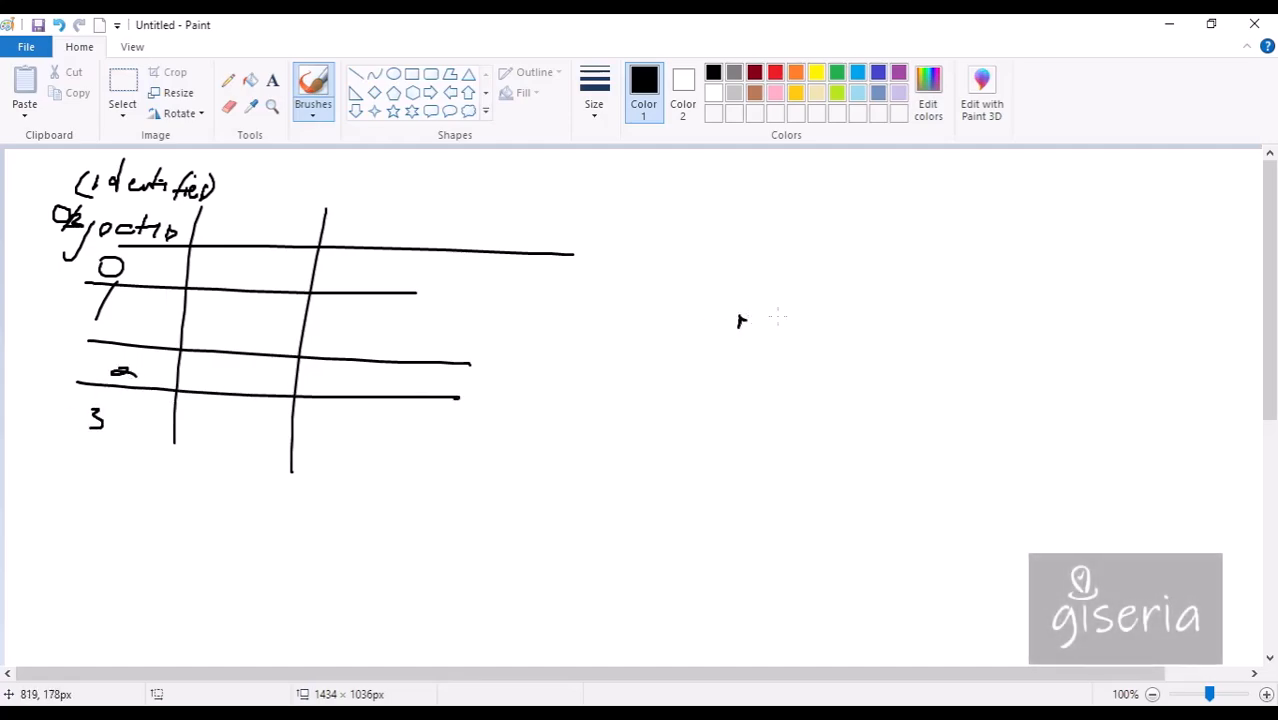
Step: Sketch a curved line and a four-sided polygon beside the table, and put a check mark next to each of the four rows
drag(858, 332, 1128, 252)
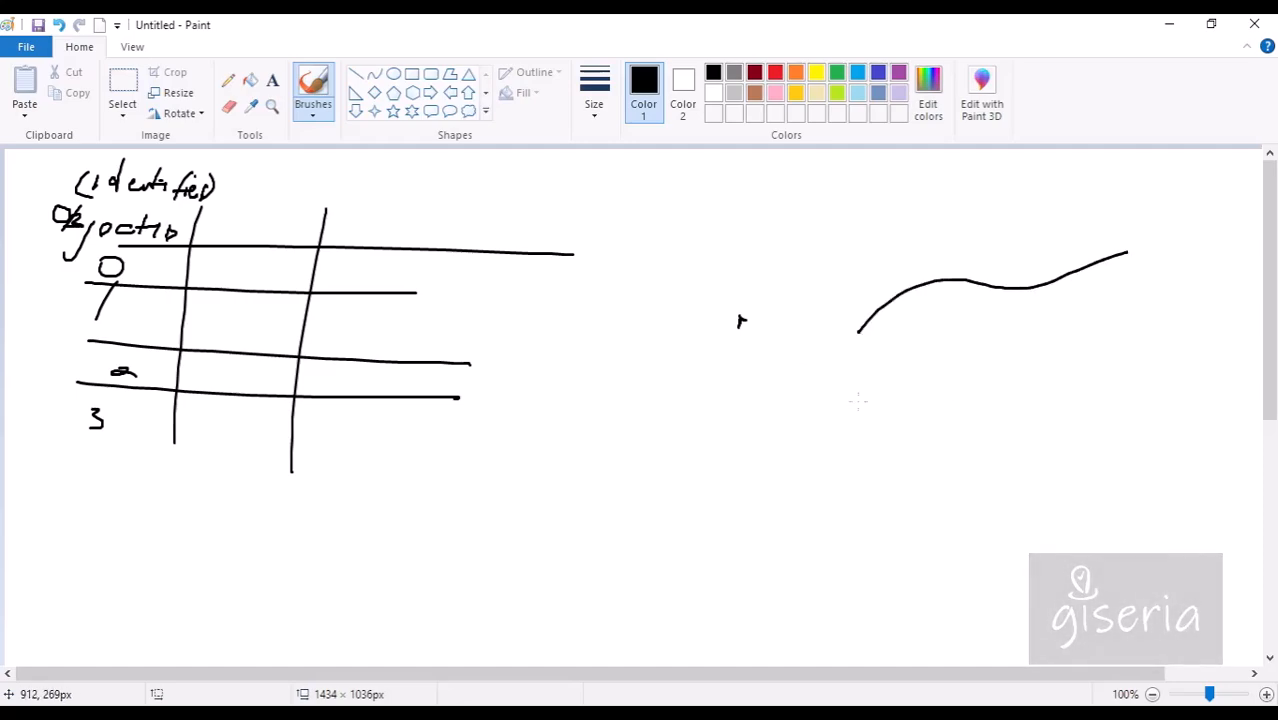
mouse_move(862, 396)
mouse_down()
mouse_move(919, 472)
mouse_move(862, 397)
mouse_up()
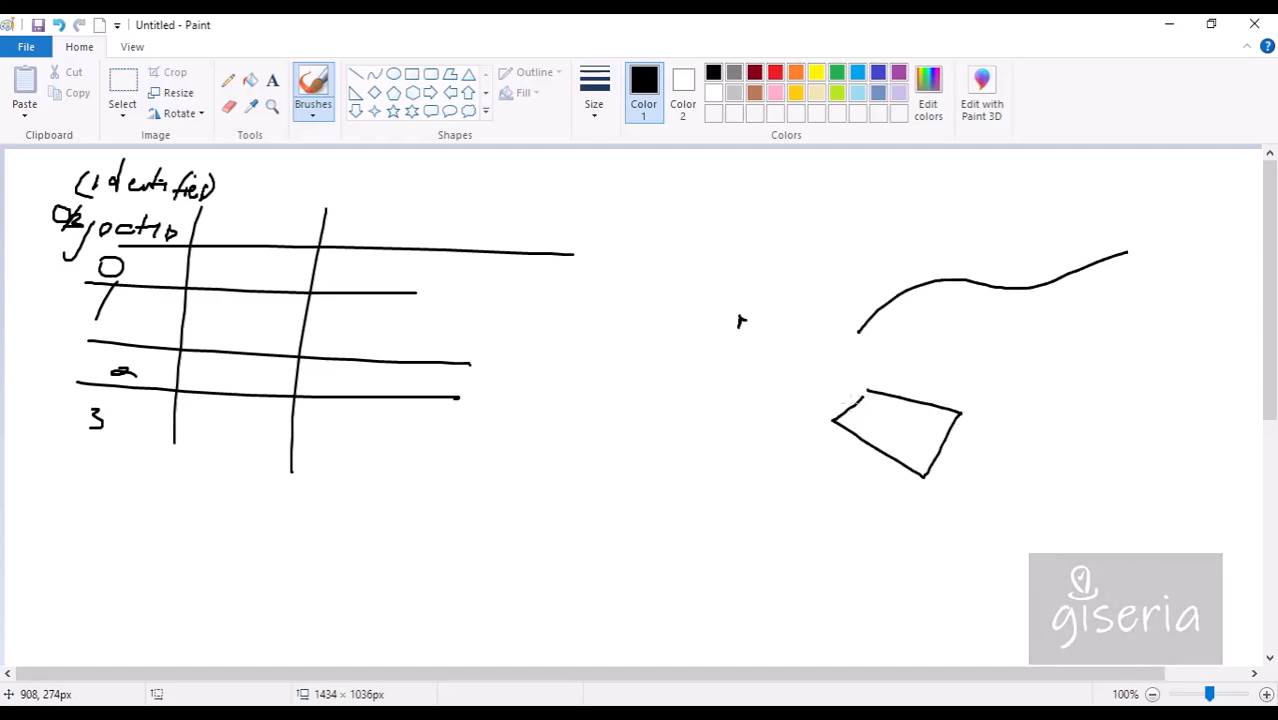
drag(555, 268, 623, 243)
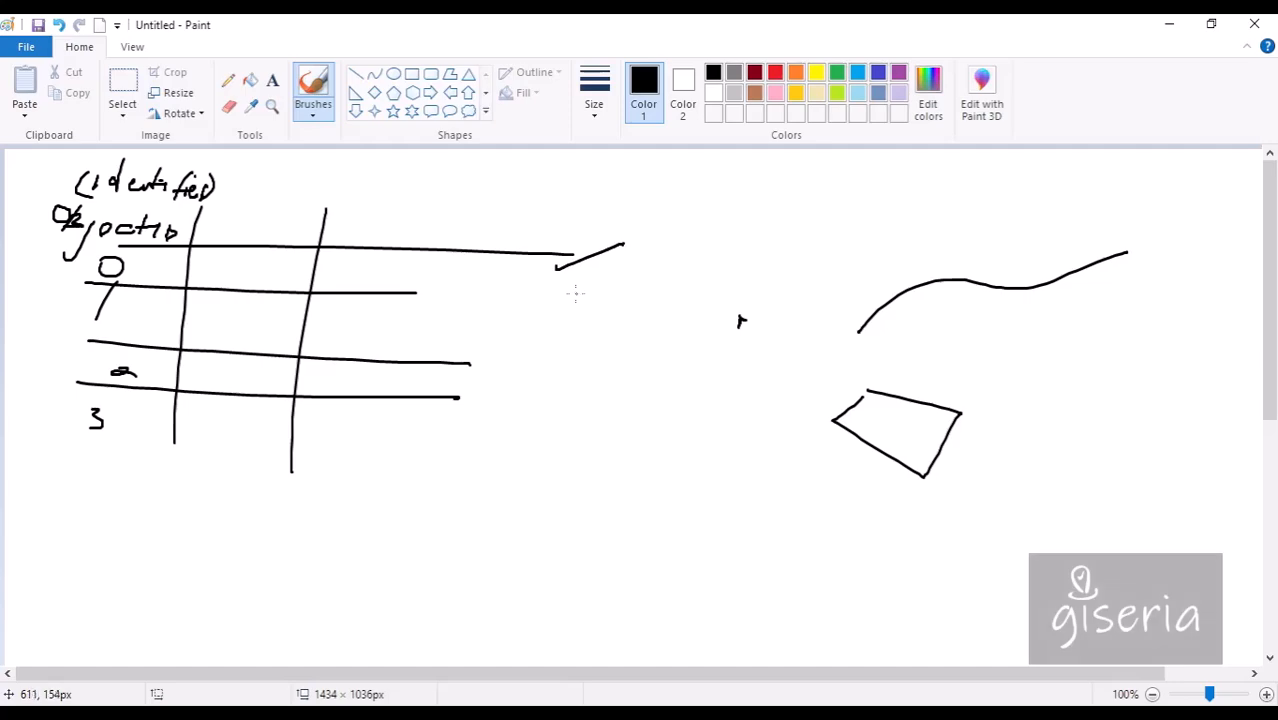
drag(575, 293, 625, 288)
drag(556, 368, 621, 351)
drag(536, 432, 608, 410)
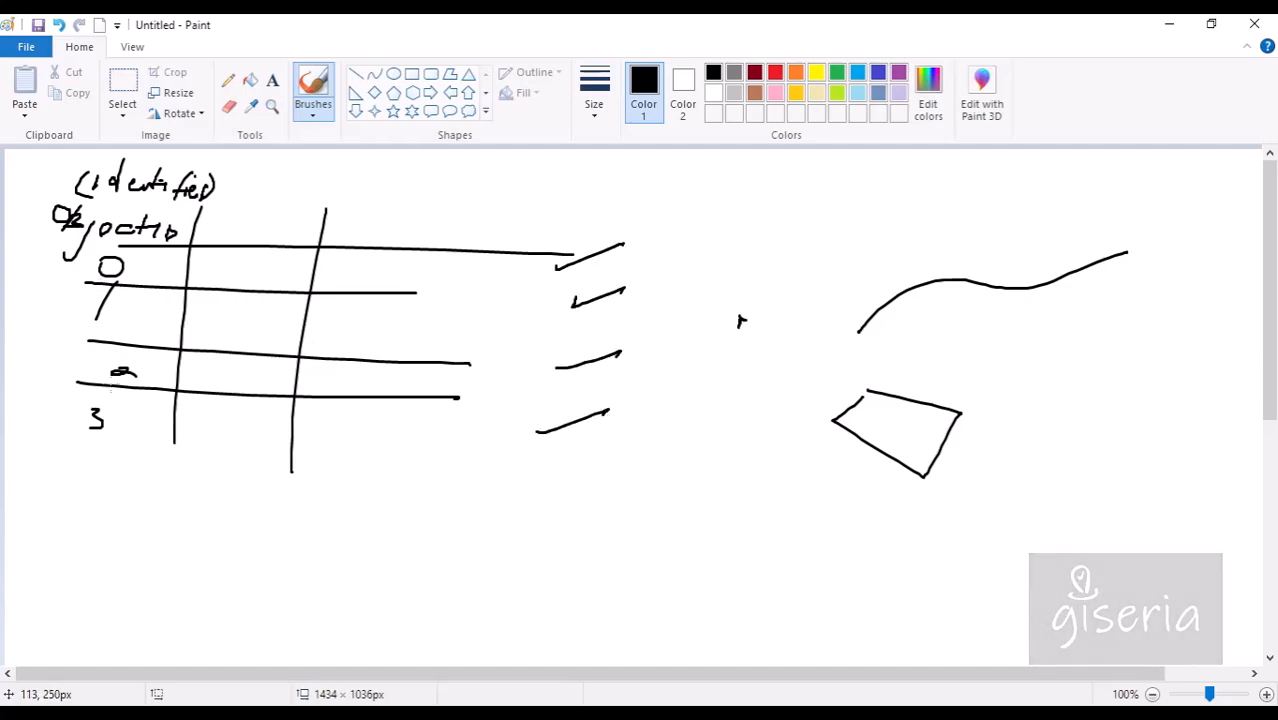
Step: Handwrite name as the second column heading and fill its four rows with placeholder dashes
drag(212, 225, 291, 238)
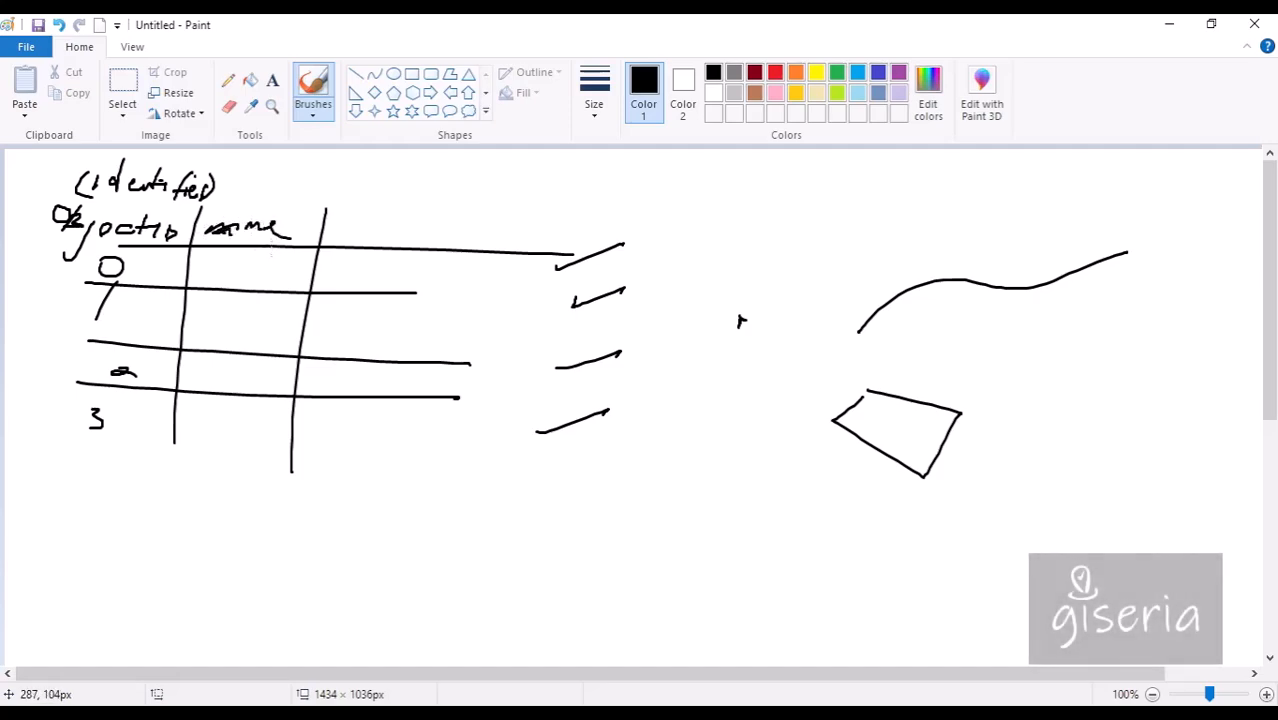
drag(219, 269, 241, 269)
mouse_move(250, 270)
mouse_down()
mouse_move(265, 270)
mouse_move(266, 305)
mouse_up()
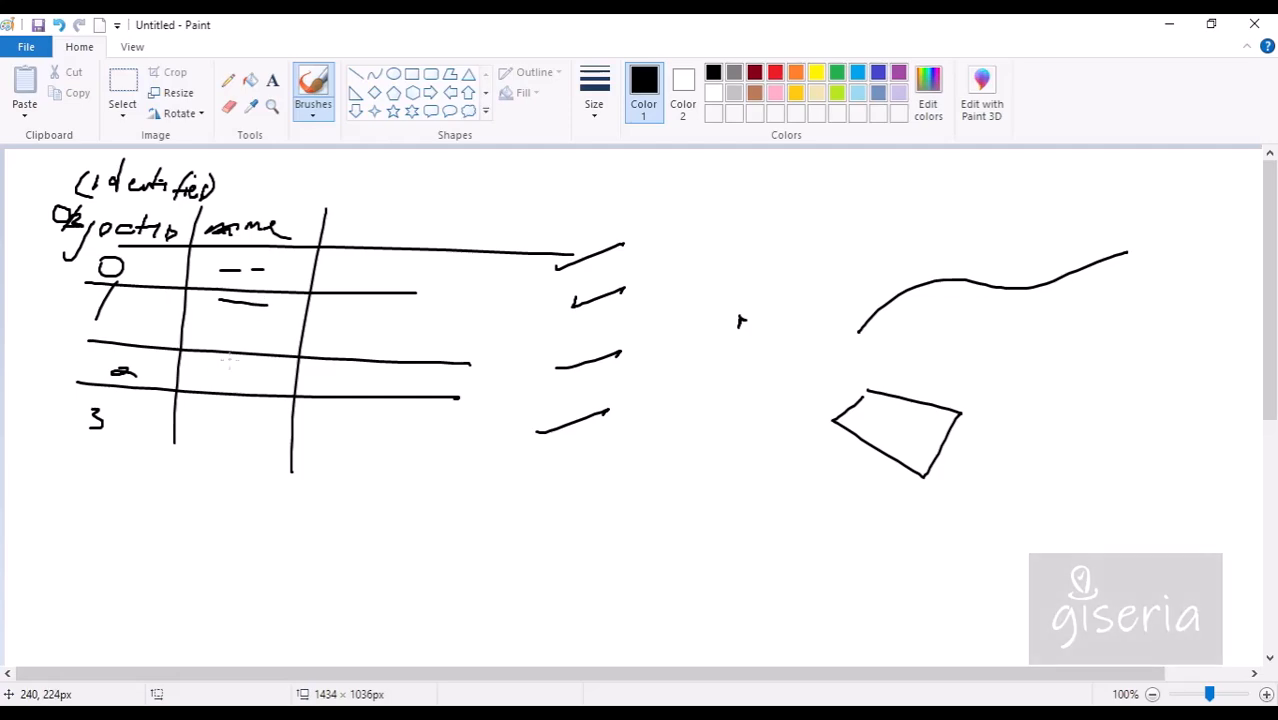
drag(214, 366, 247, 378)
drag(205, 421, 286, 427)
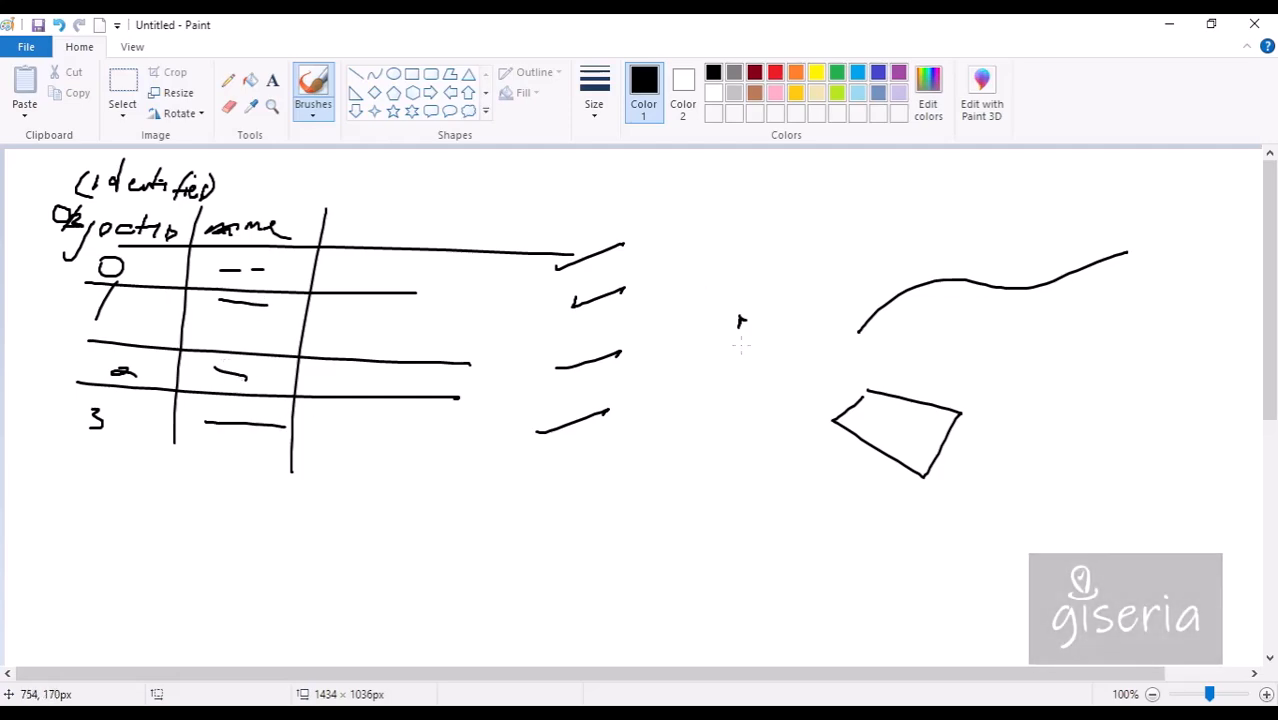
Step: Draw four short point marks below the polygon sketch, spaced like the corners of a larger shape
drag(624, 569, 634, 577)
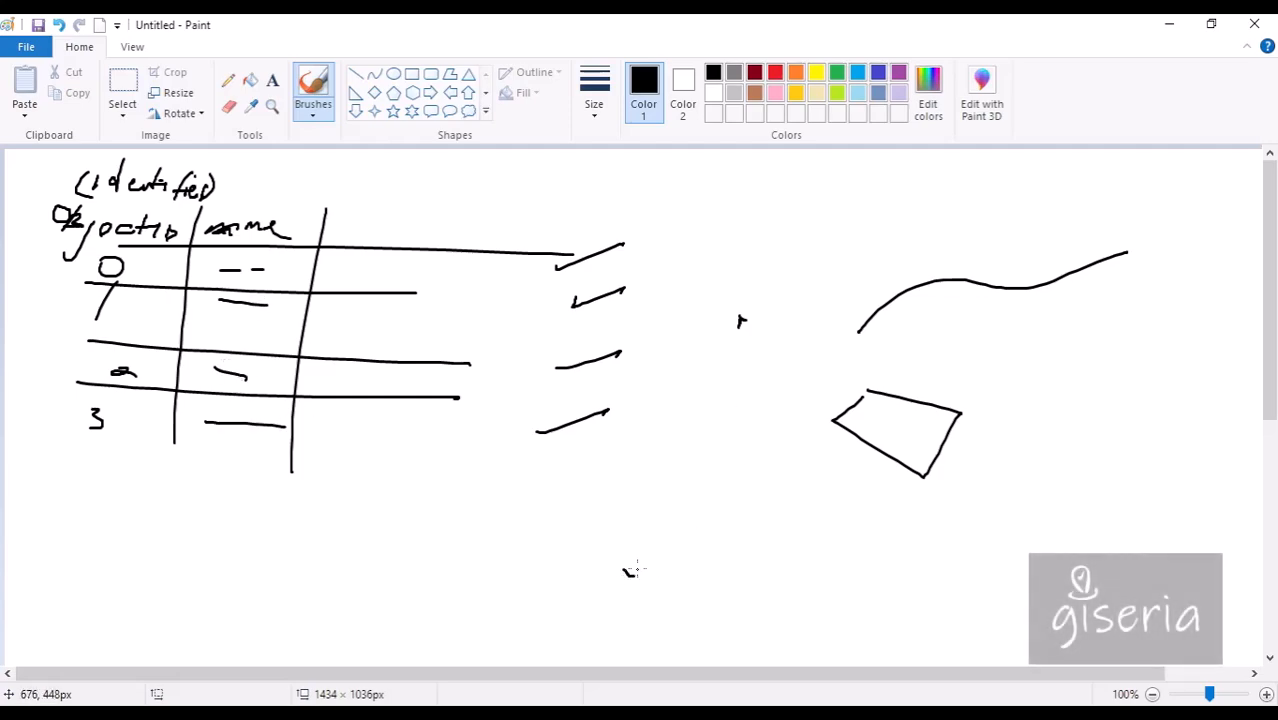
drag(679, 509, 707, 521)
drag(774, 492, 776, 508)
drag(834, 568, 859, 573)
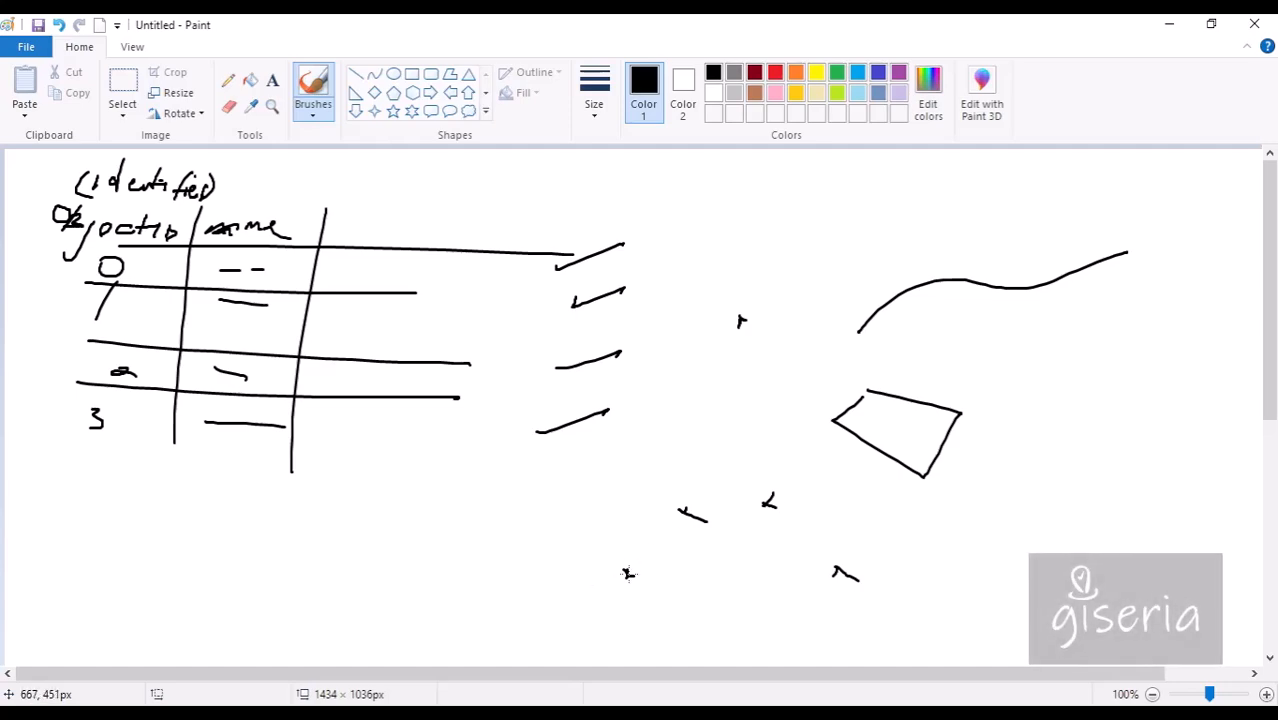
Step: Add an L-shaped stroke at the lower-left point mark, and mark vertices along the curved line in red
mouse_move(631, 530)
mouse_down()
mouse_move(628, 575)
mouse_move(664, 567)
mouse_up()
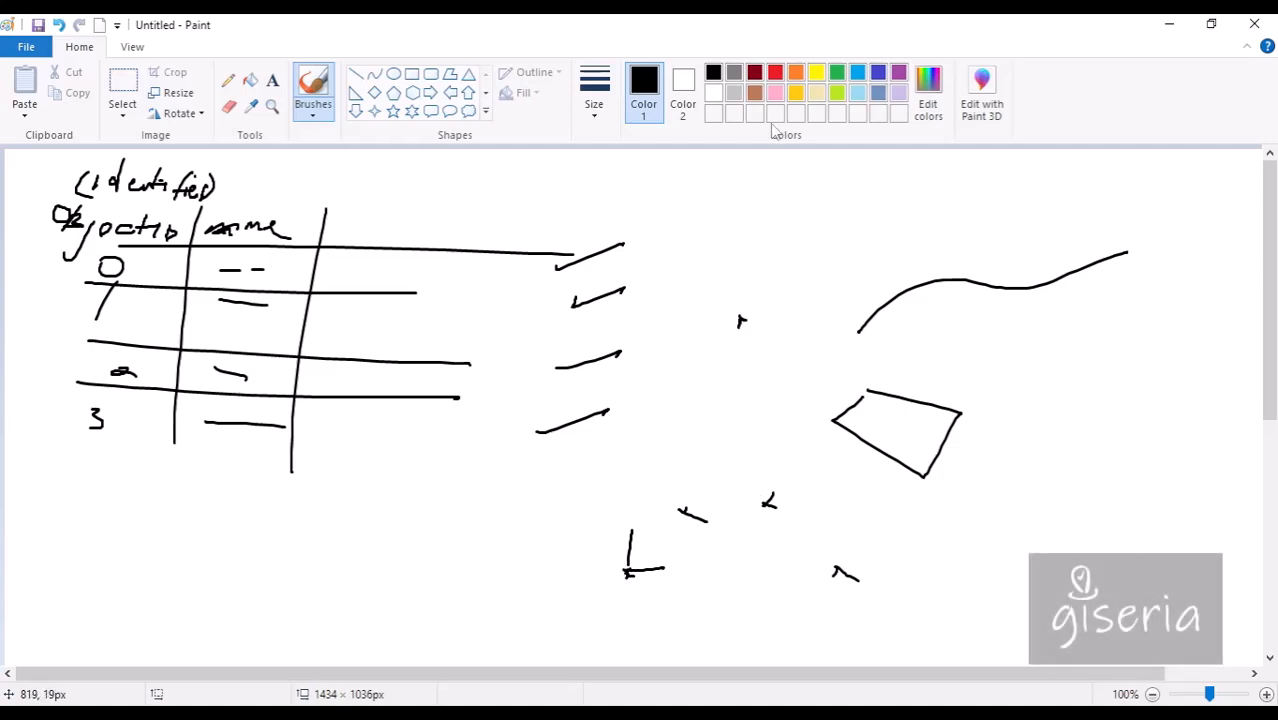
click(775, 72)
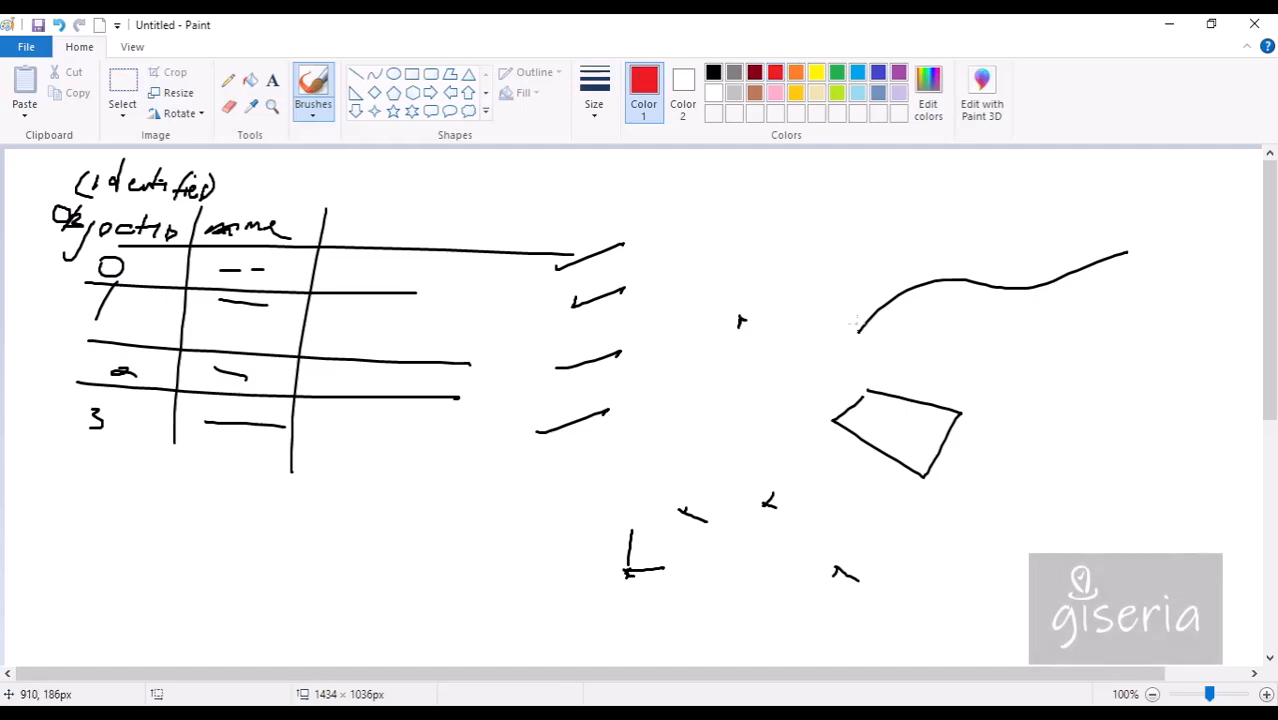
drag(861, 330, 856, 332)
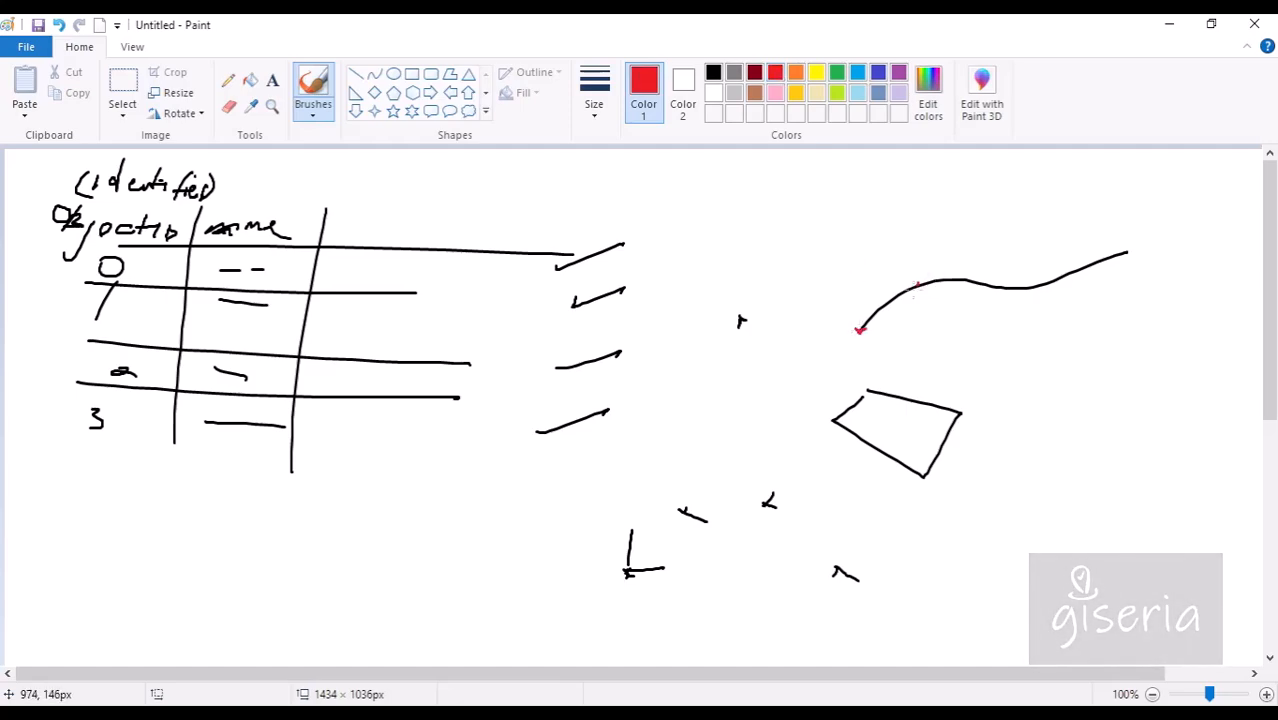
drag(916, 286, 1007, 294)
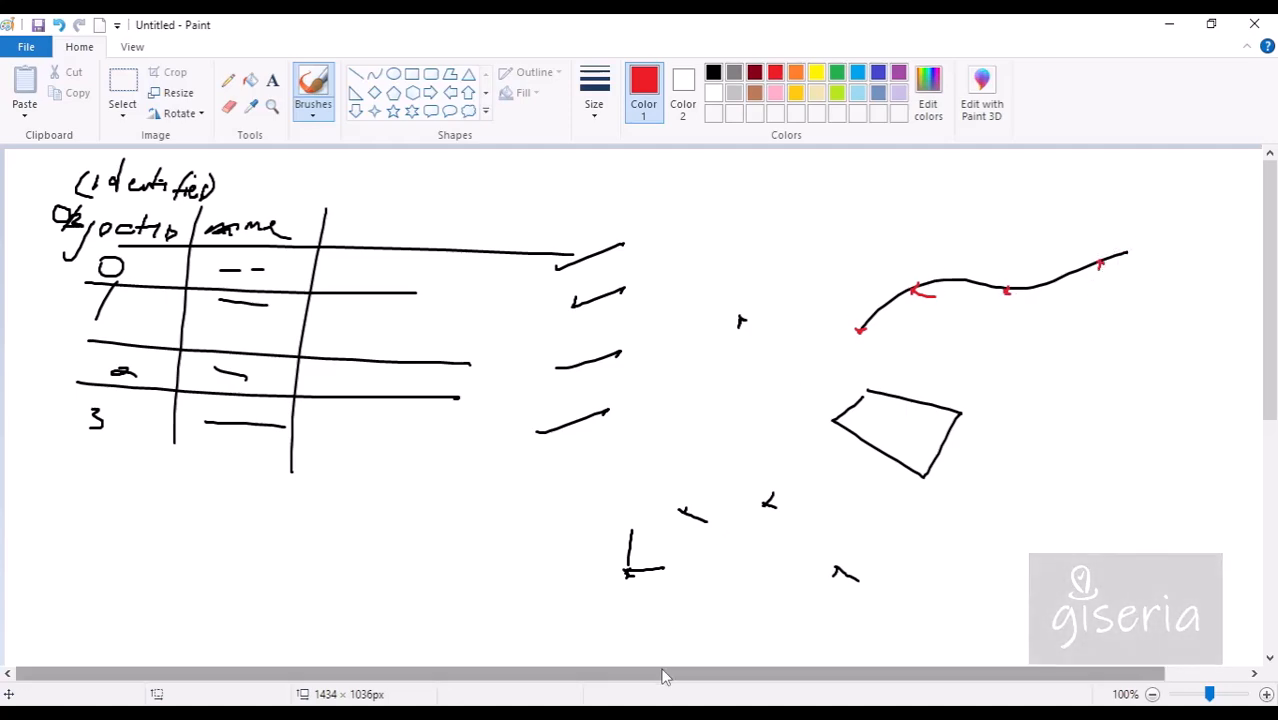
Step: Mark the four corners of the polygon sketch with small red strokes
click(661, 712)
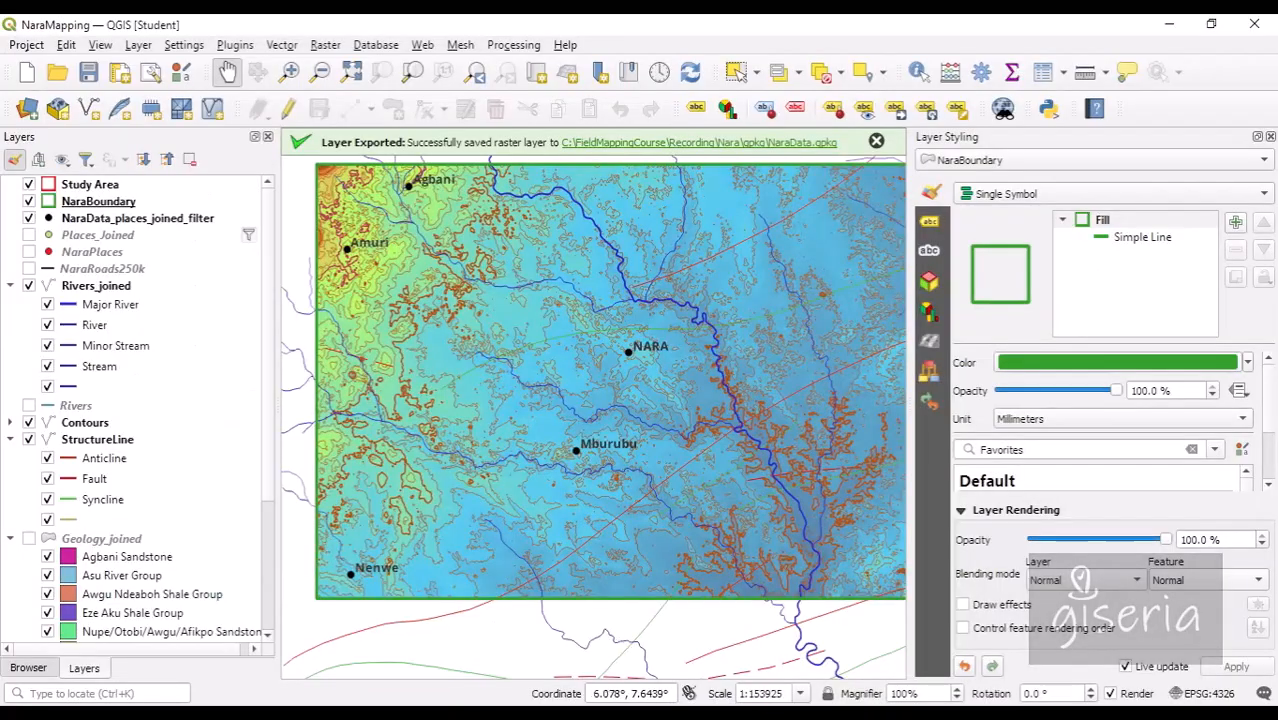
click(634, 712)
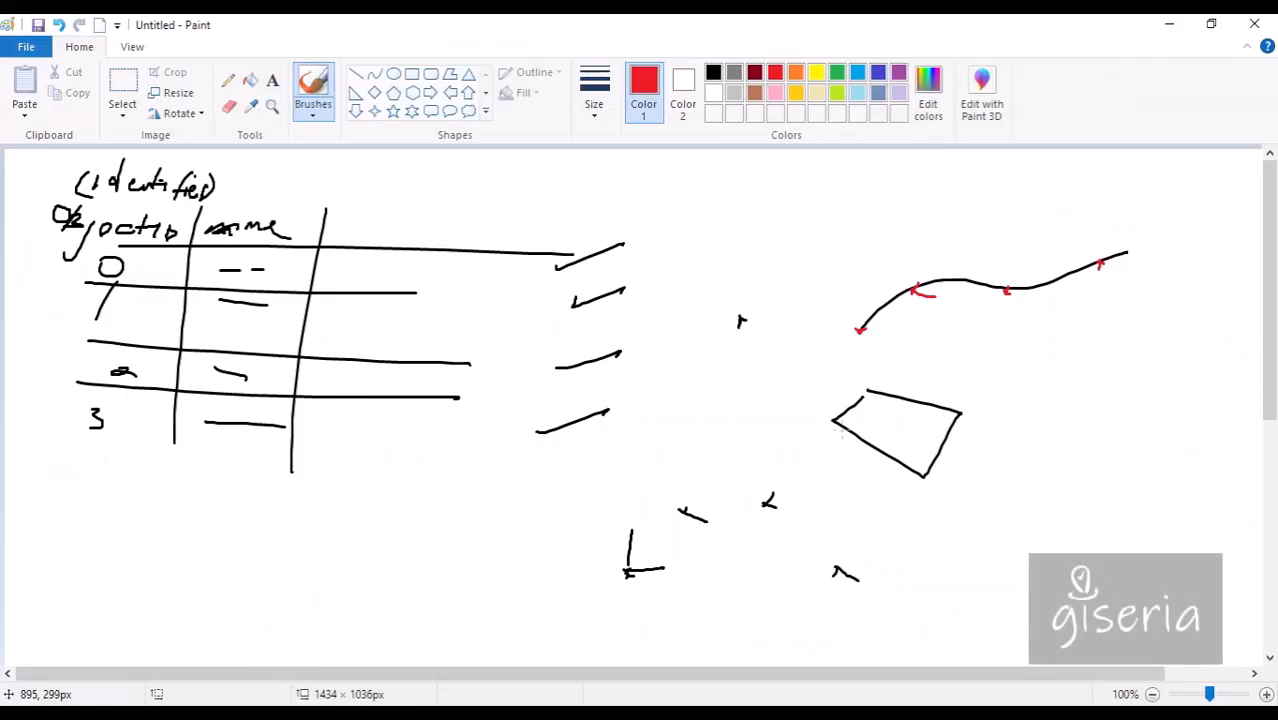
drag(833, 412, 850, 434)
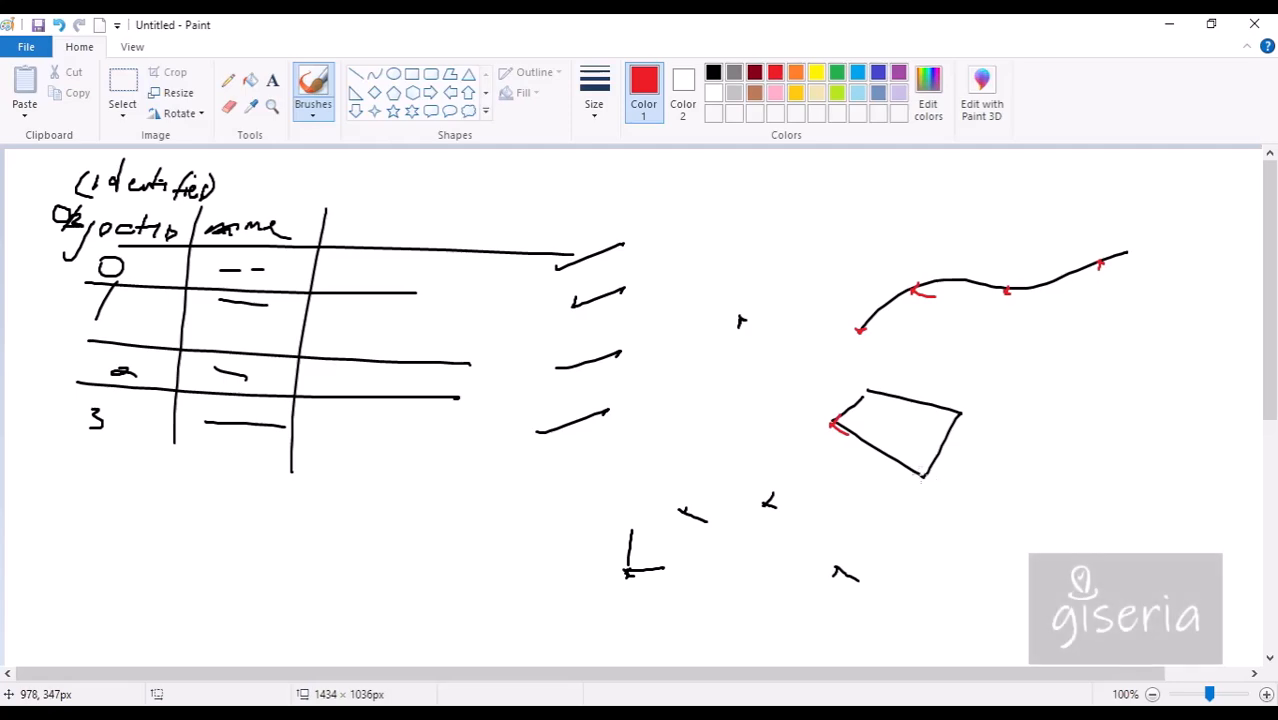
drag(920, 477, 934, 483)
drag(966, 410, 960, 418)
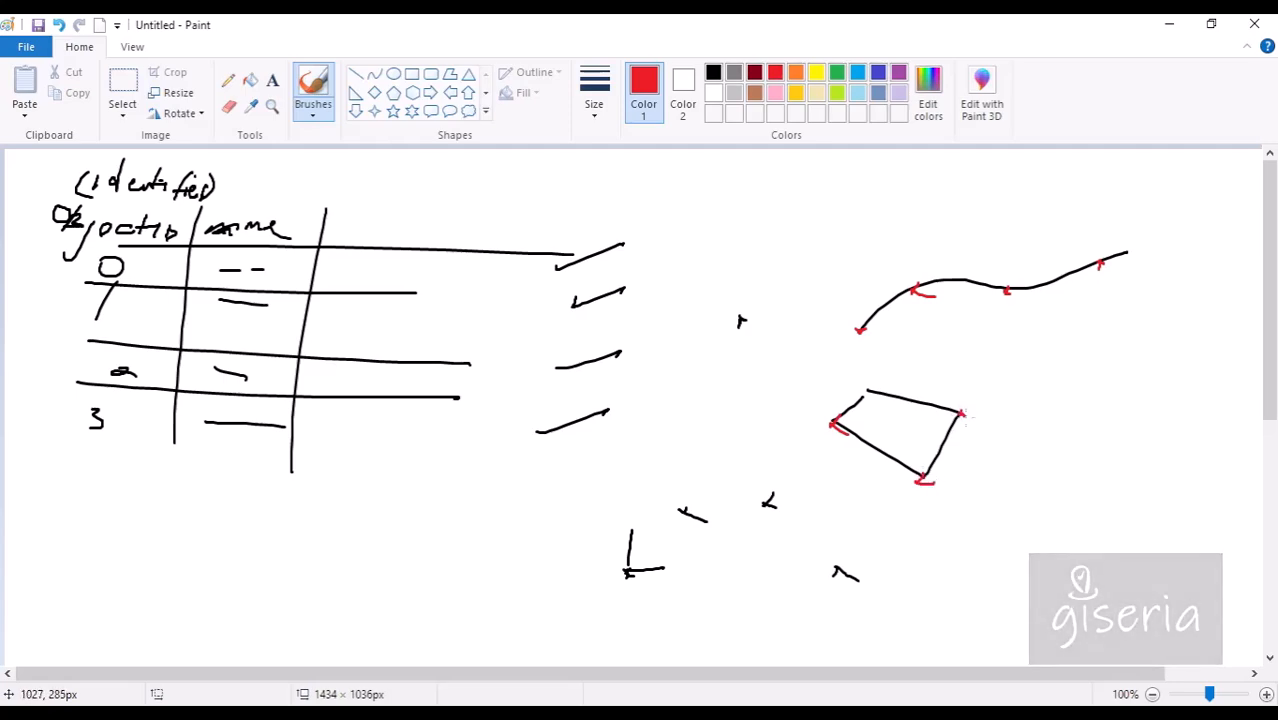
drag(870, 386, 862, 394)
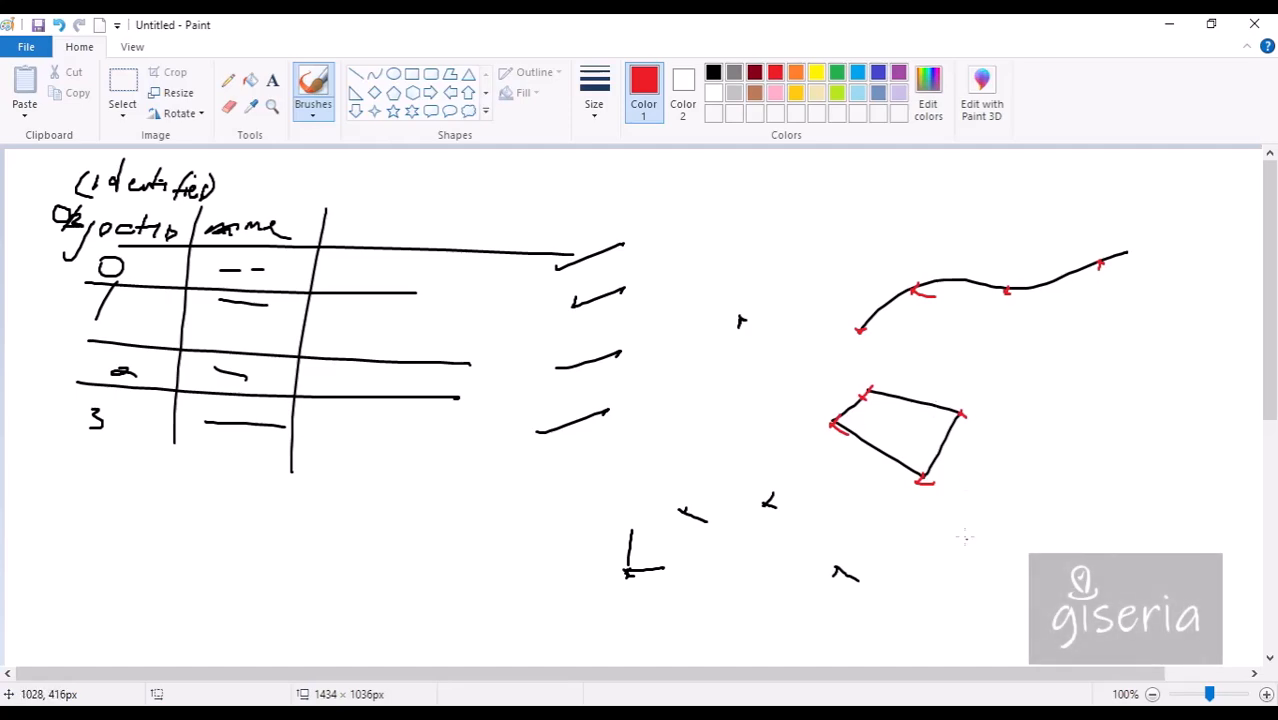
Step: In black, add another column divider to the table, draw placeholder dashes for two more headings, and handwrite Fields above them
click(713, 72)
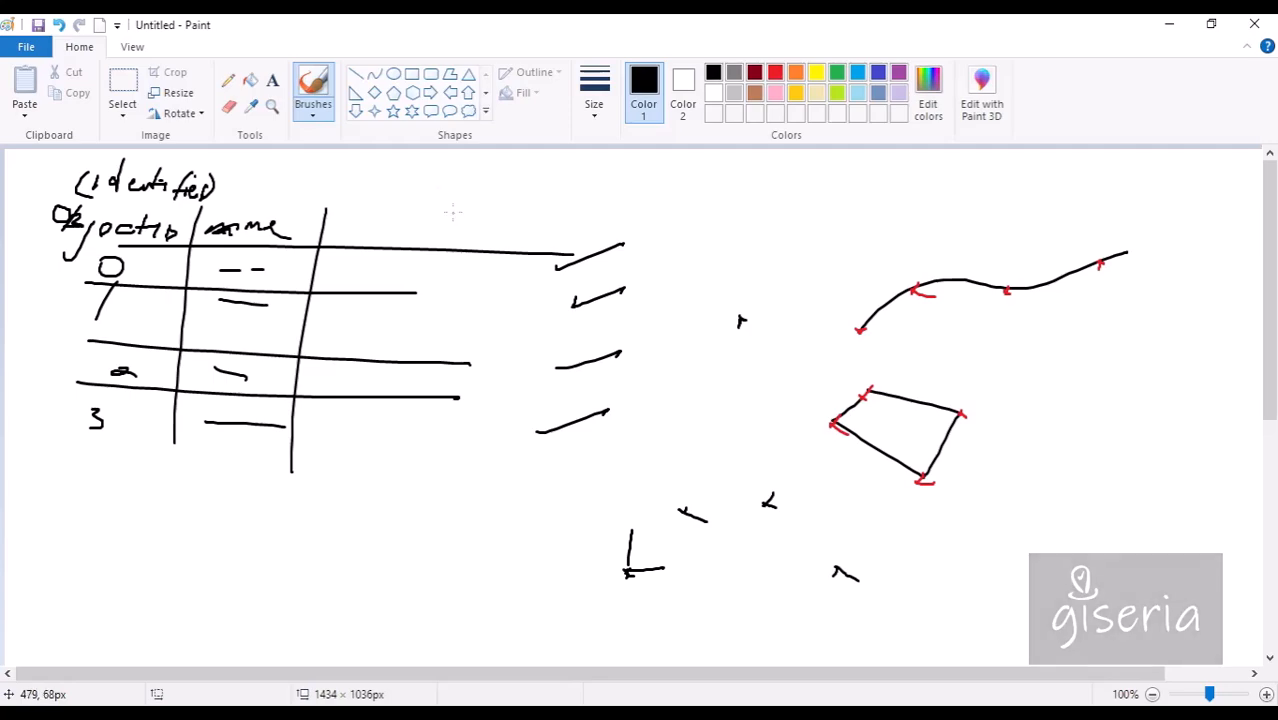
drag(452, 212, 409, 471)
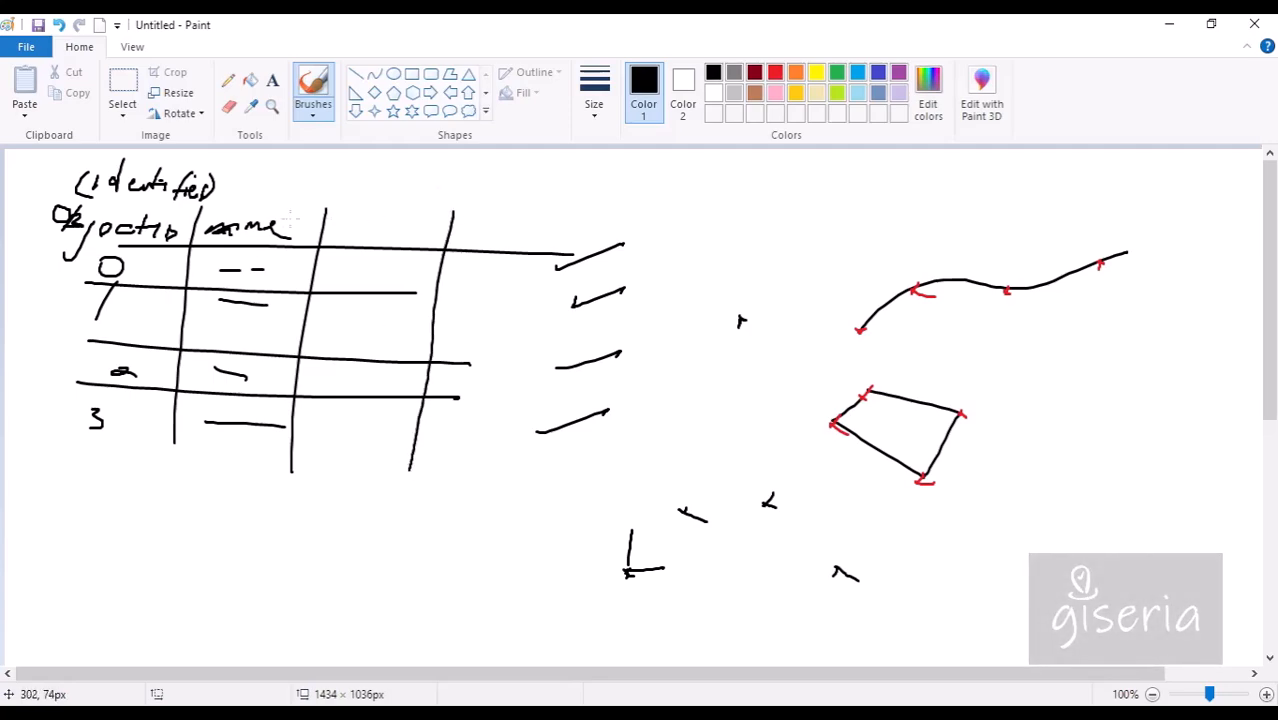
drag(360, 225, 580, 228)
mouse_move(384, 176)
mouse_down()
mouse_move(352, 198)
mouse_move(402, 178)
mouse_up()
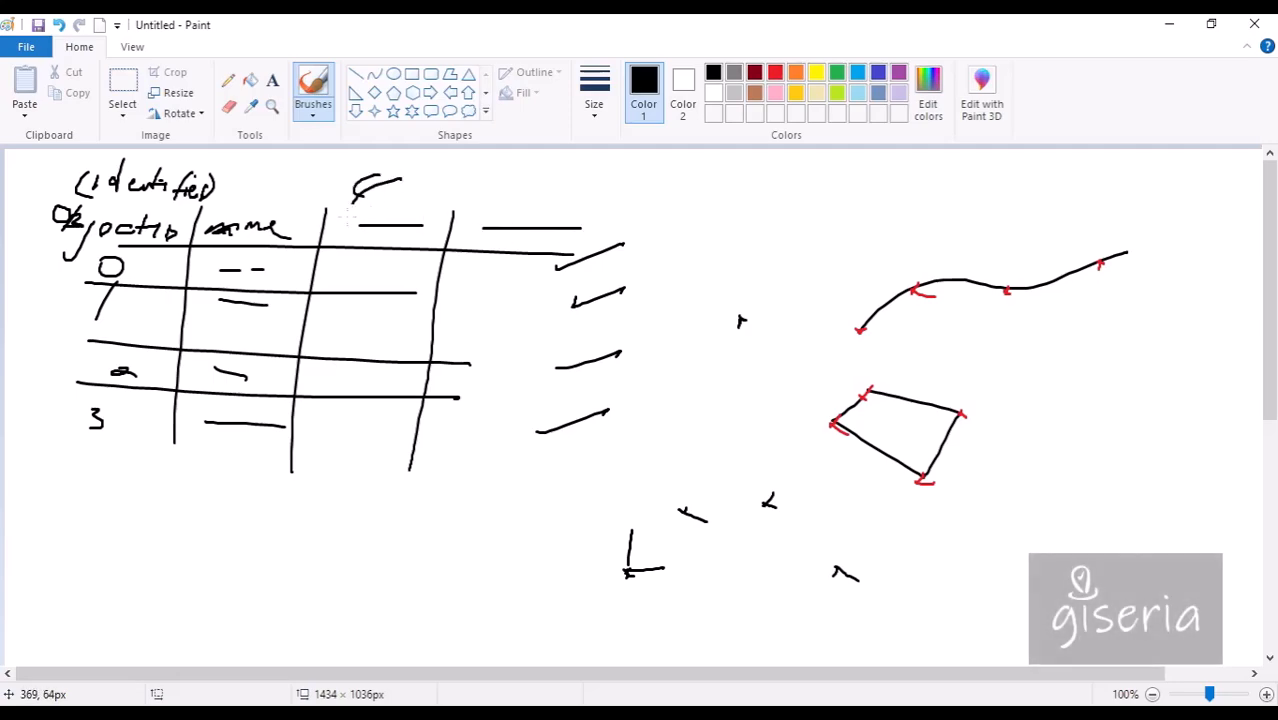
mouse_move(348, 212)
mouse_down()
mouse_move(493, 187)
mouse_move(479, 231)
mouse_up()
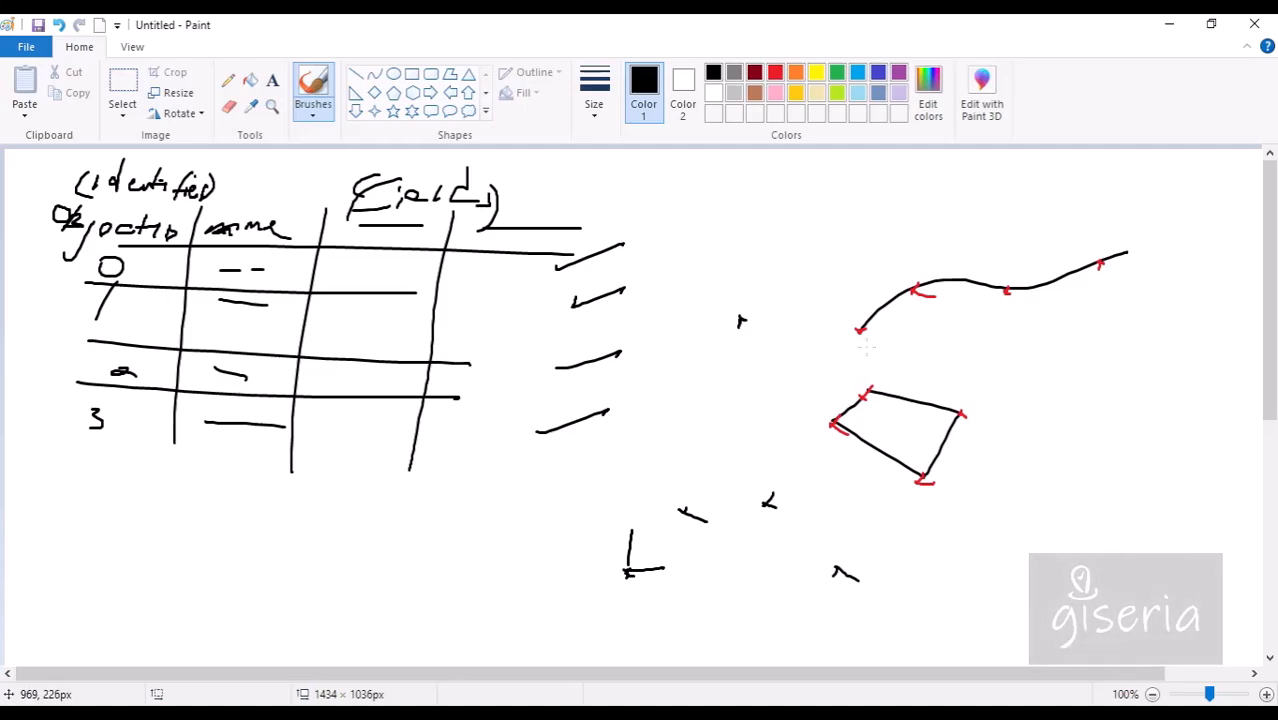
Step: Fill the rest of row 0 with placeholder dashes, handwrite Attributes beside it, and return to the QGIS map
mouse_move(286, 271)
mouse_down()
mouse_move(442, 250)
mouse_move(550, 265)
mouse_move(776, 260)
mouse_move(756, 262)
mouse_move(771, 270)
mouse_up()
mouse_move(754, 260)
mouse_down()
mouse_move(834, 254)
mouse_move(858, 268)
mouse_move(918, 250)
mouse_up()
mouse_move(908, 252)
mouse_down()
mouse_move(926, 244)
mouse_move(940, 258)
mouse_move(930, 262)
mouse_up()
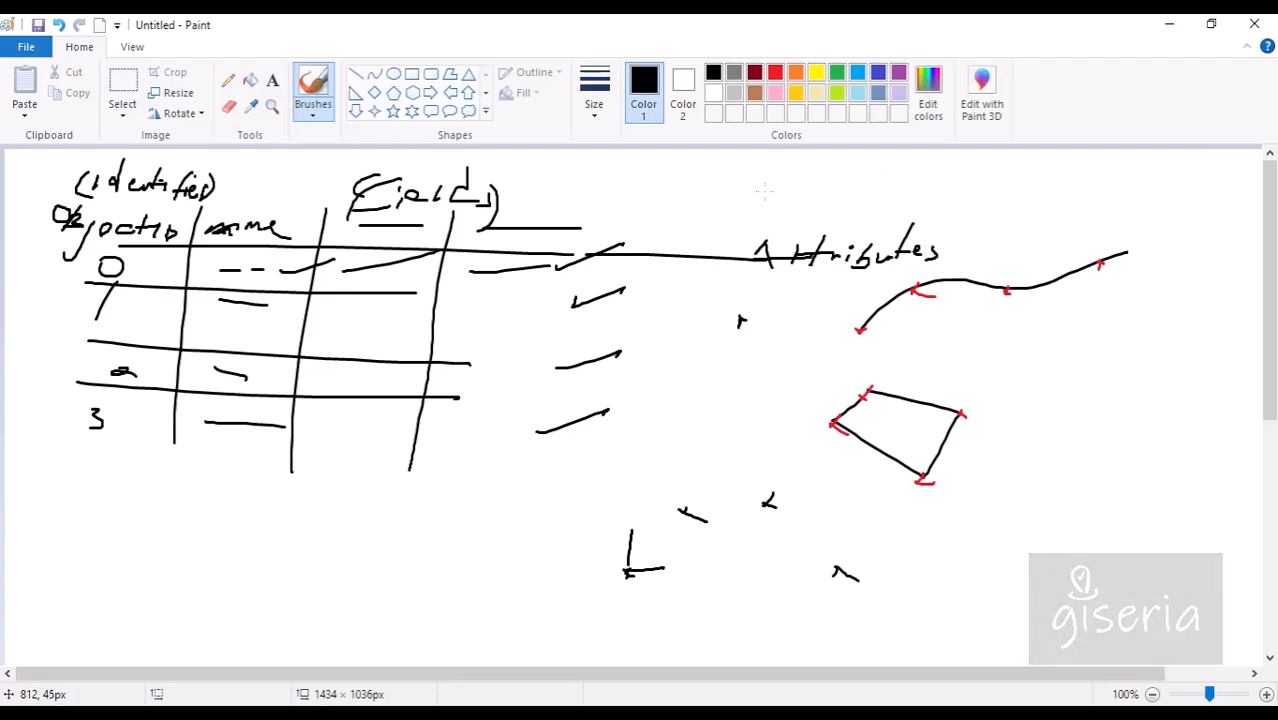
click(1169, 24)
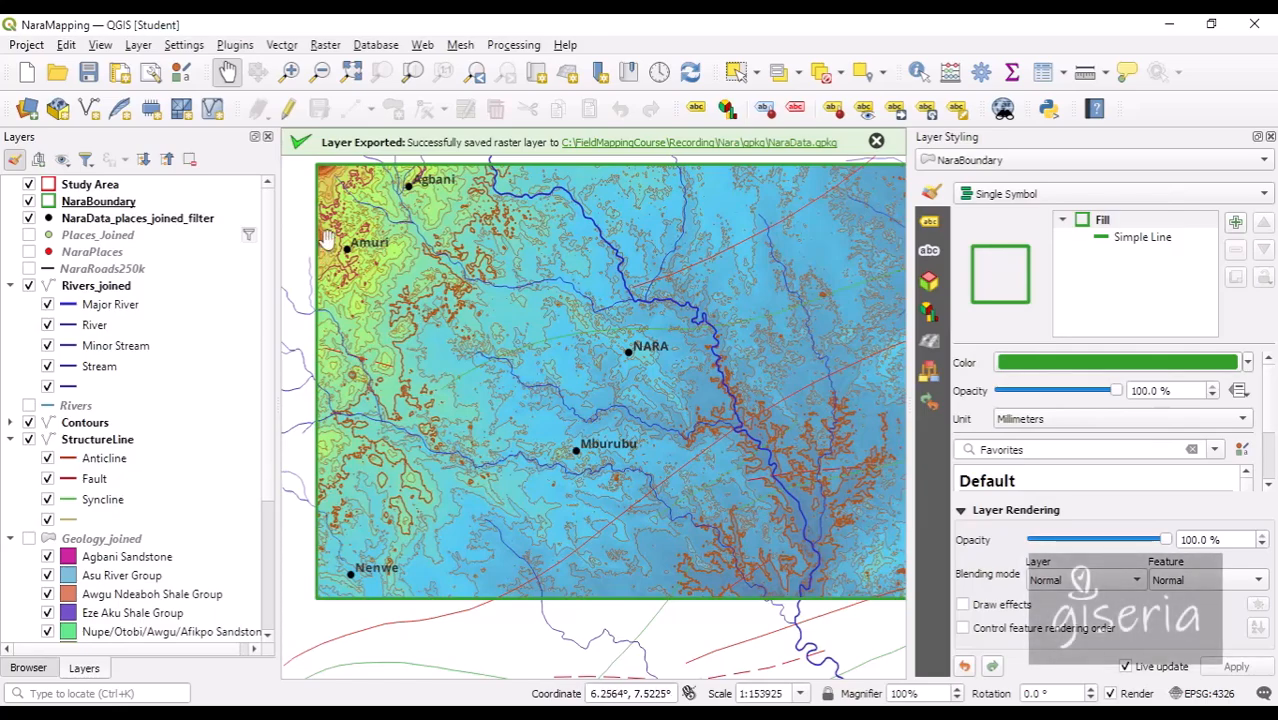
Step: Show the Advanced Digitizing Toolbar and hide it again
right_click(1162, 120)
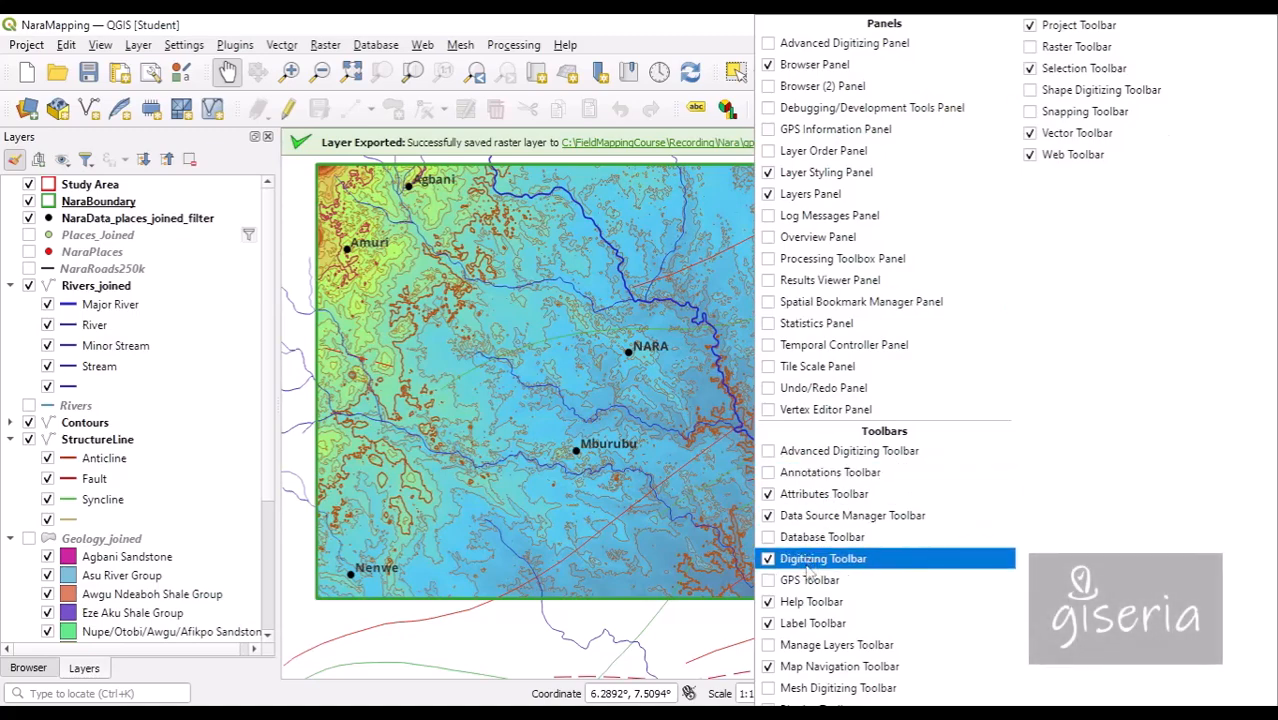
click(769, 452)
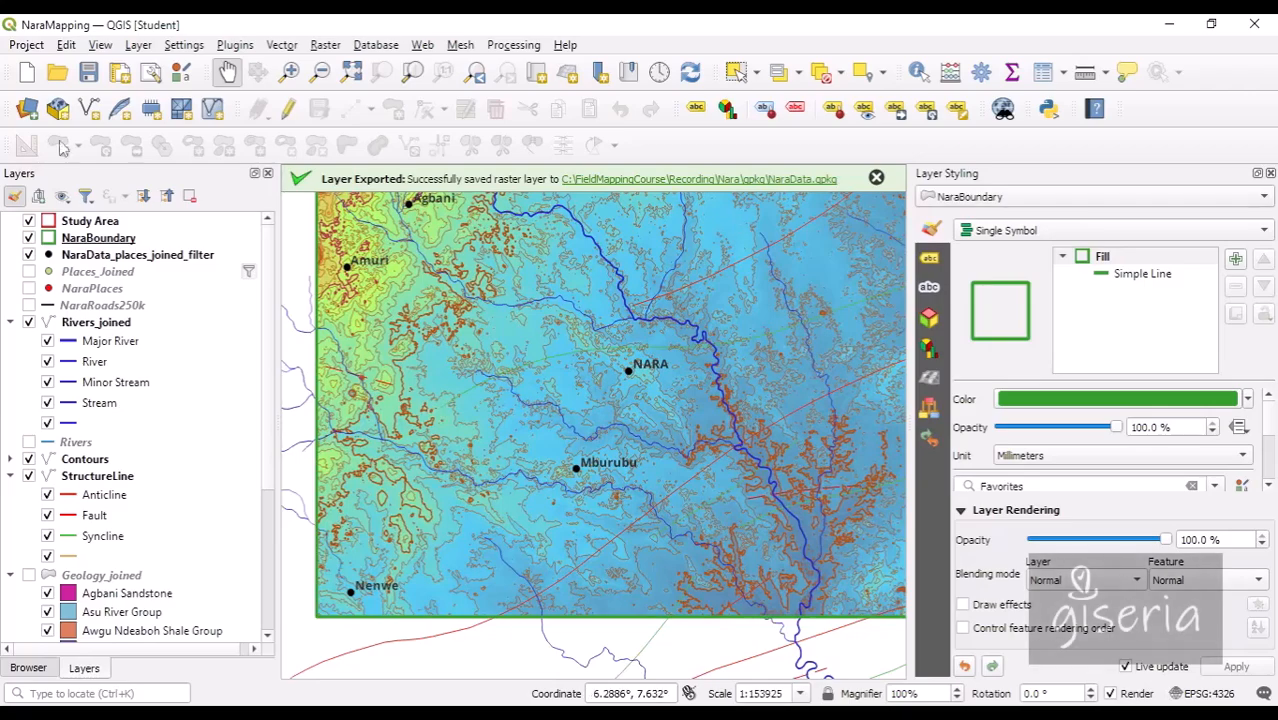
right_click(724, 160)
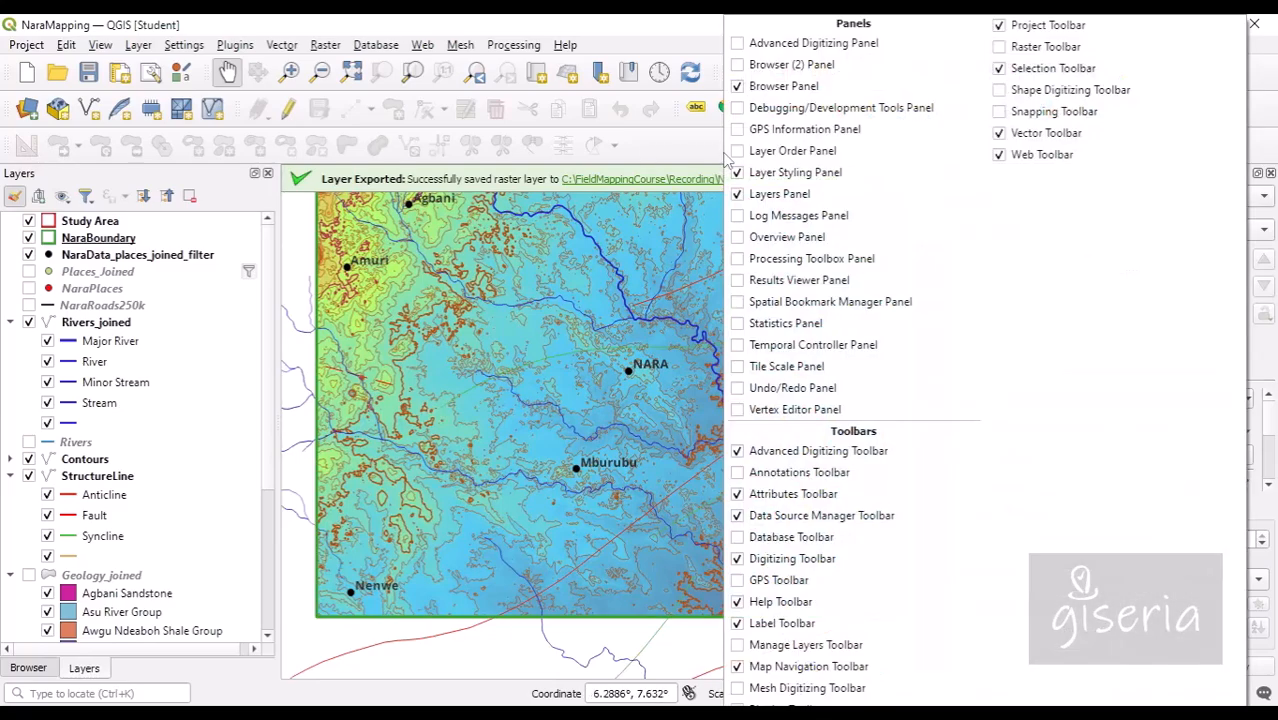
click(736, 452)
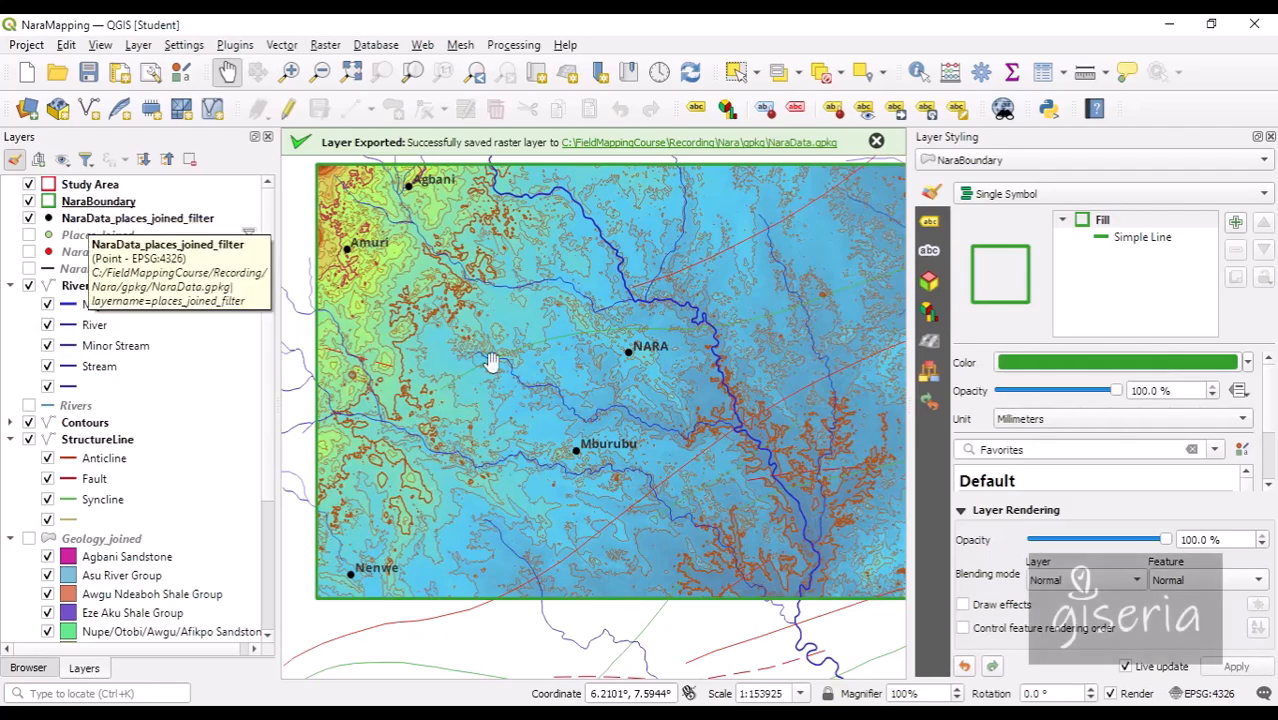
Step: Turn on editing for the NaraBoundary layer, switch to Study Area to compare its editing state, and make NaraBoundary active again
drag(370, 414, 600, 294)
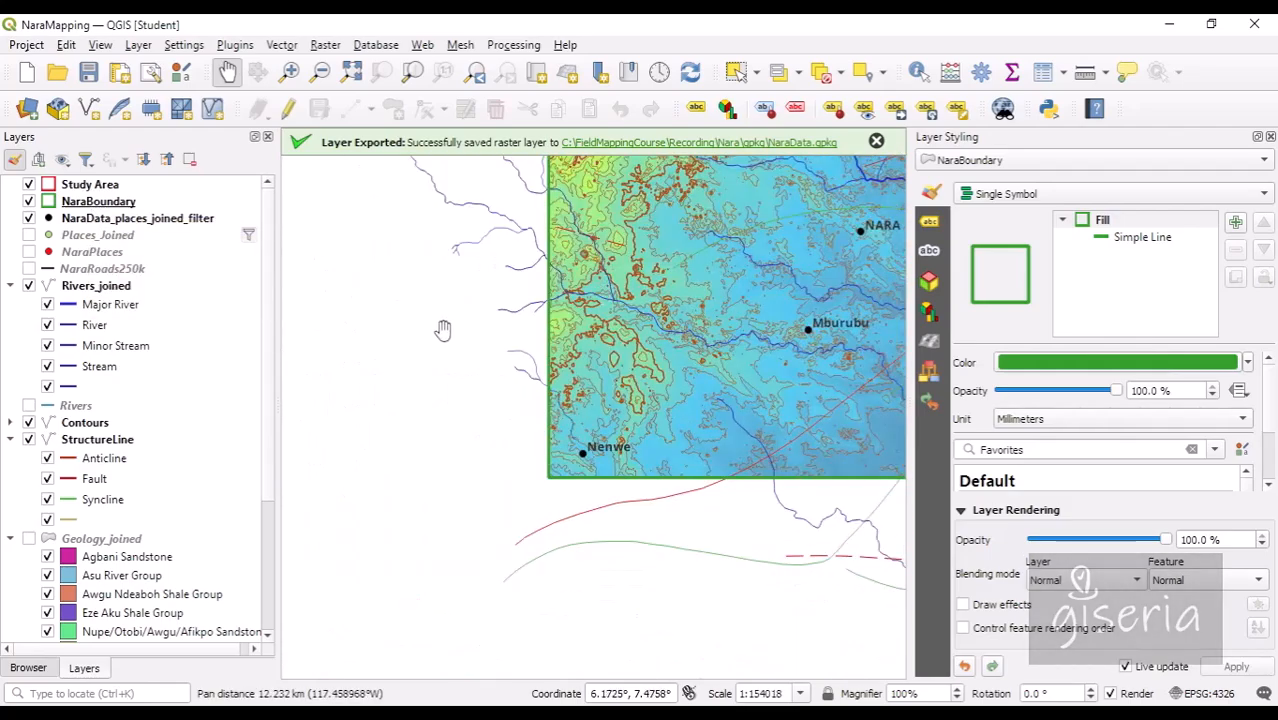
click(110, 208)
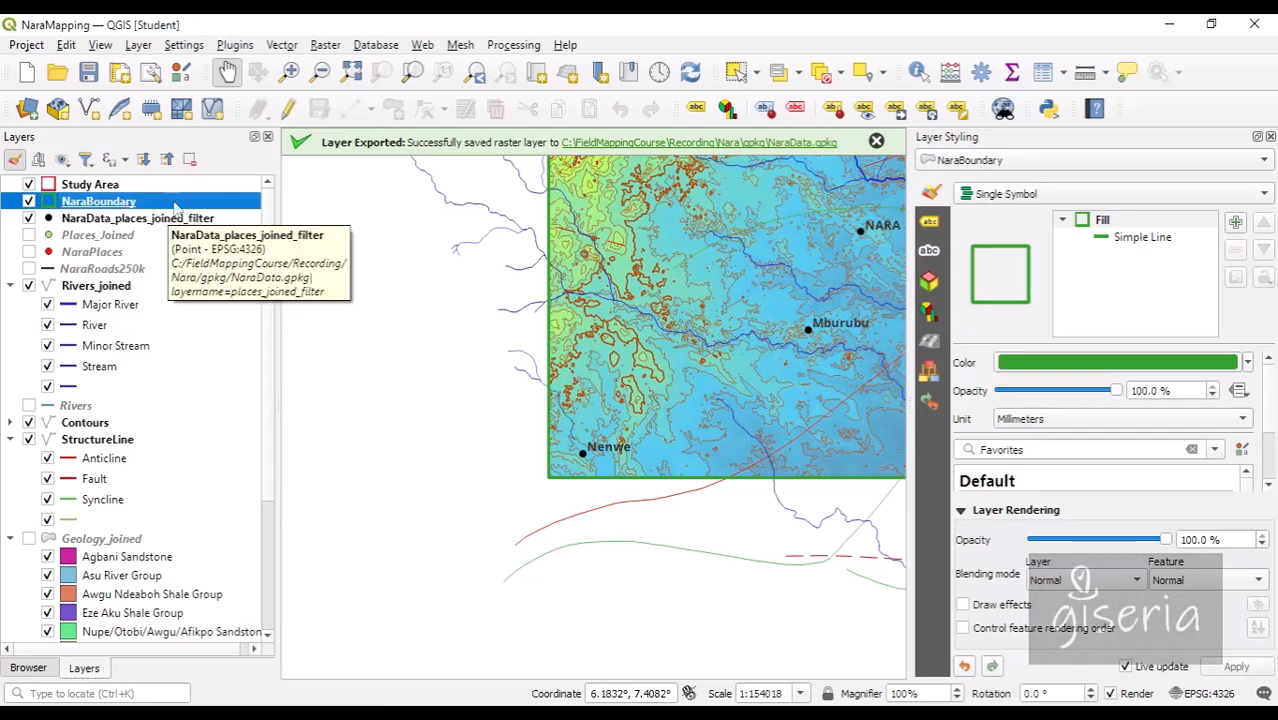
click(288, 109)
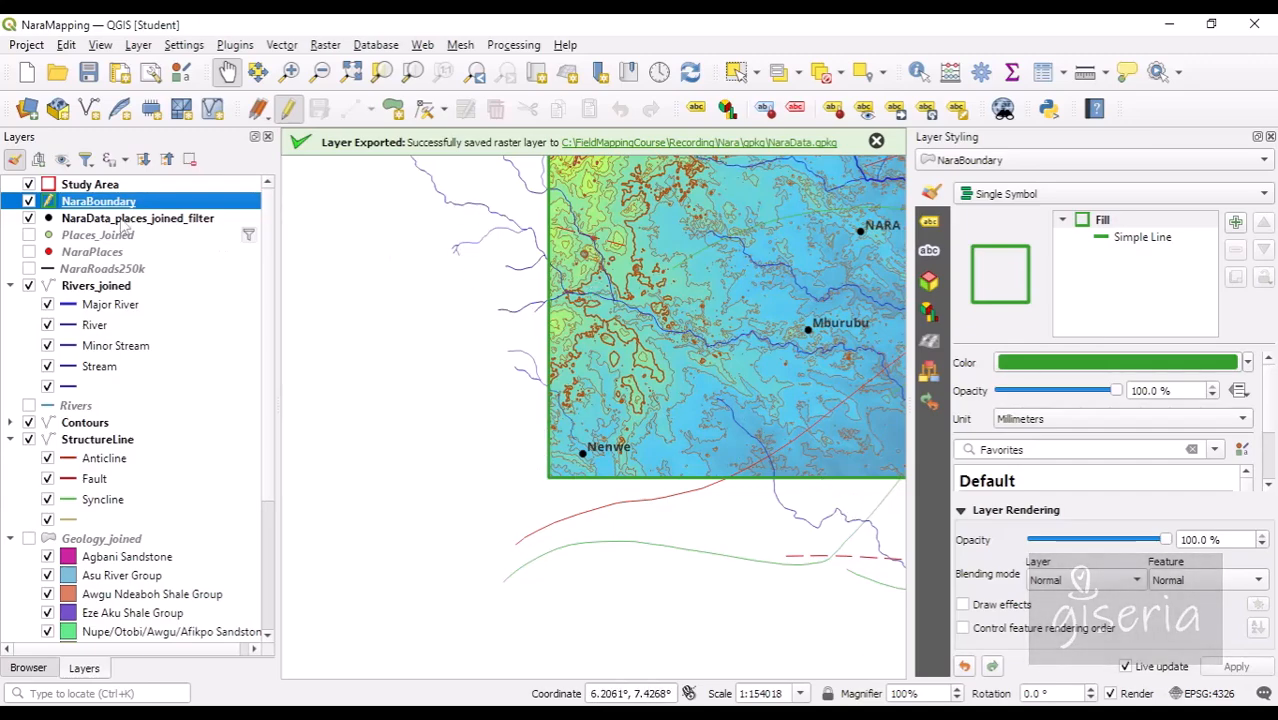
click(92, 185)
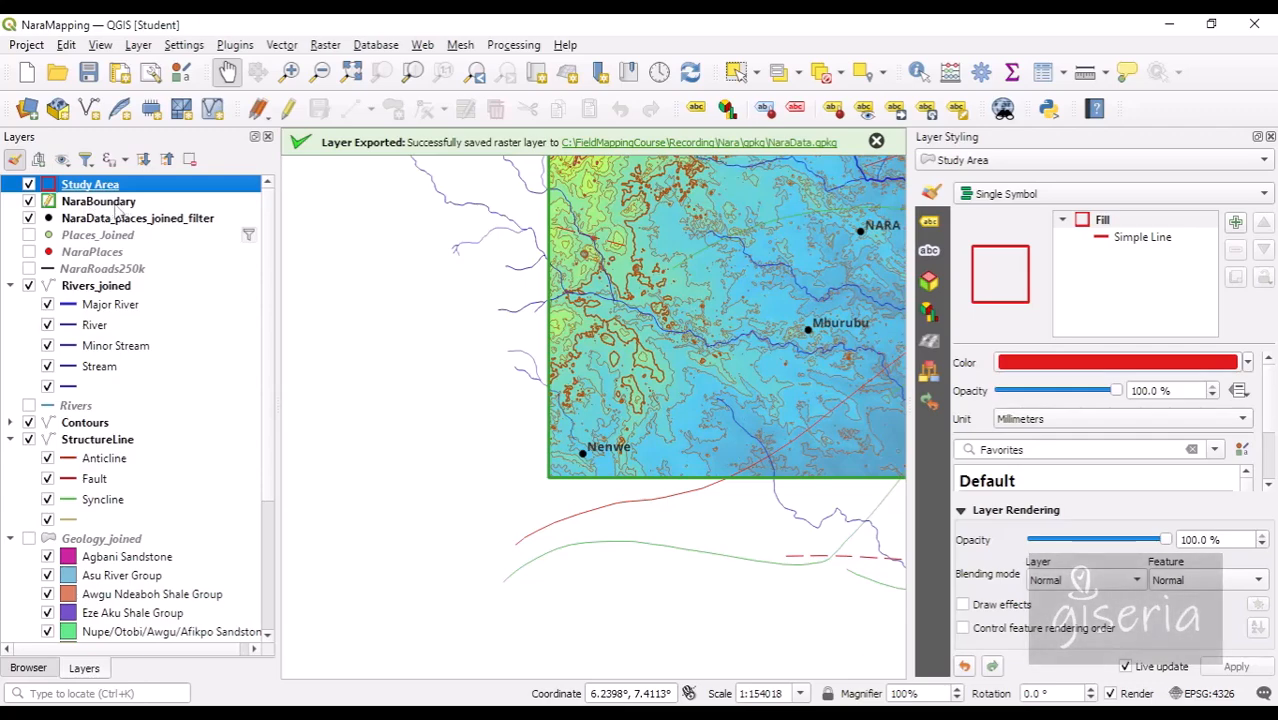
click(100, 201)
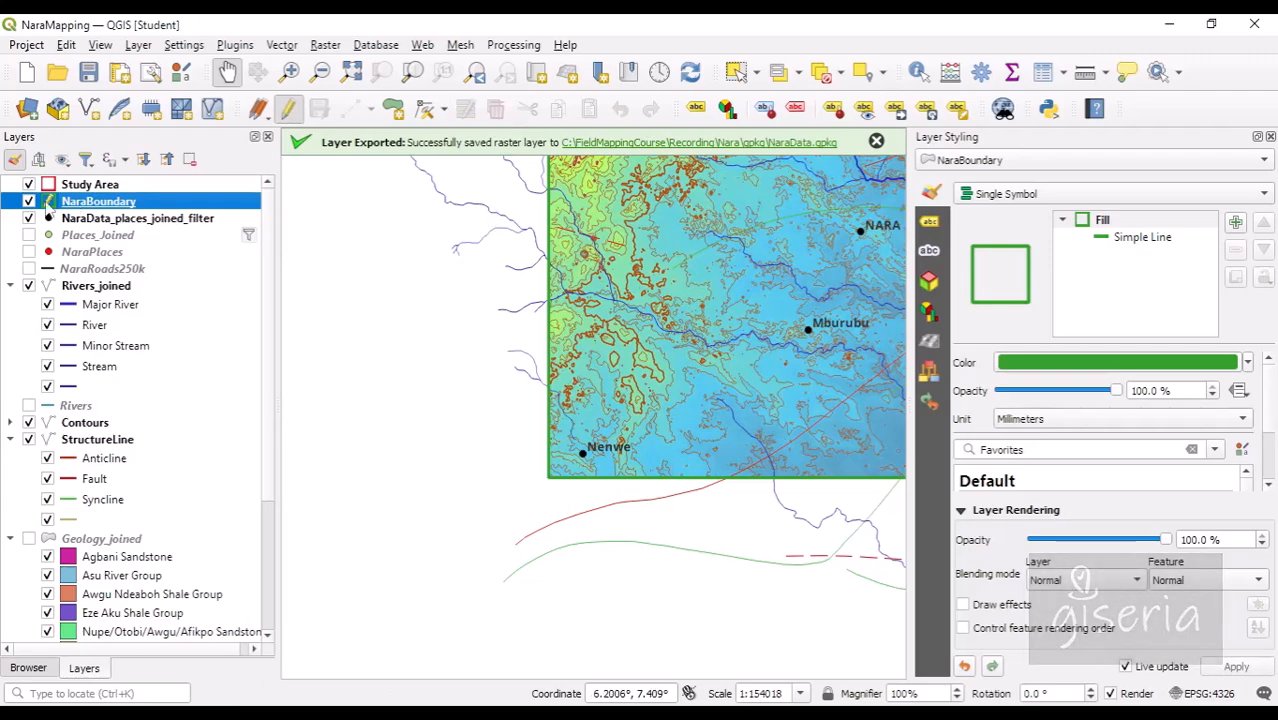
drag(552, 200, 547, 336)
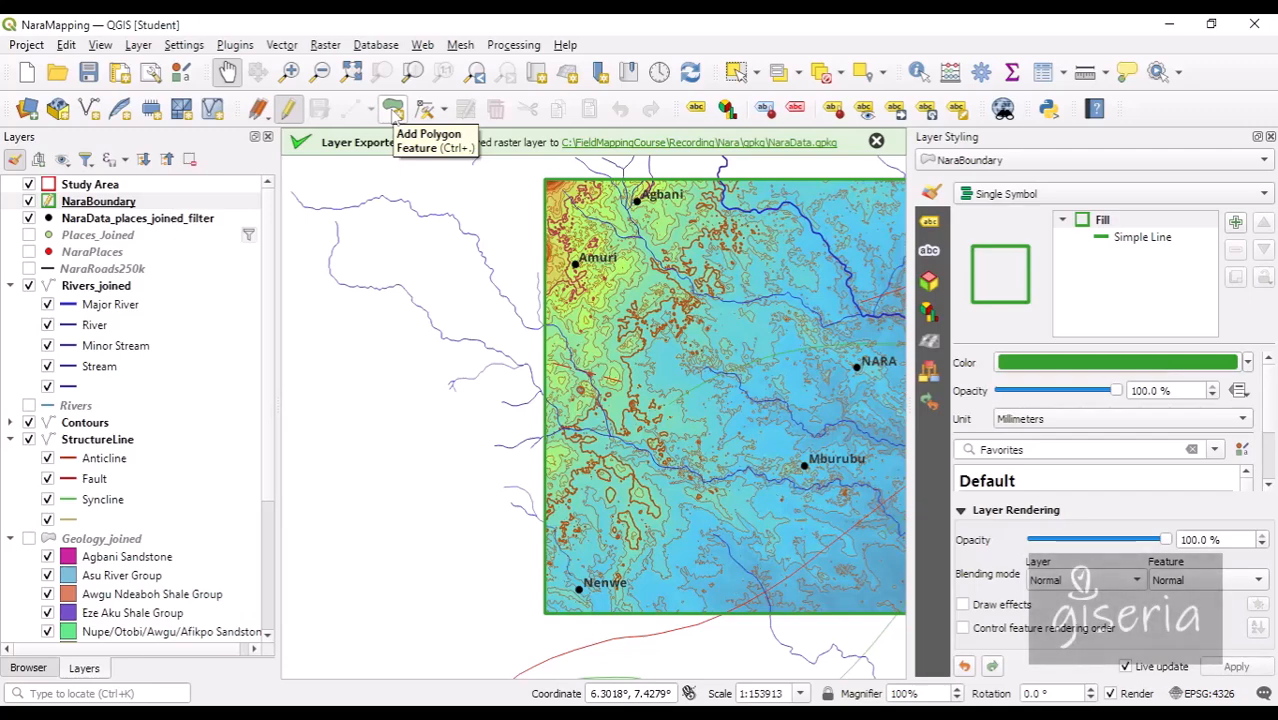
Step: Draw a trial five-sided polygon west of the Nara boundary, cancel its attribute form, and stop editing the NaraBoundary layer
click(392, 108)
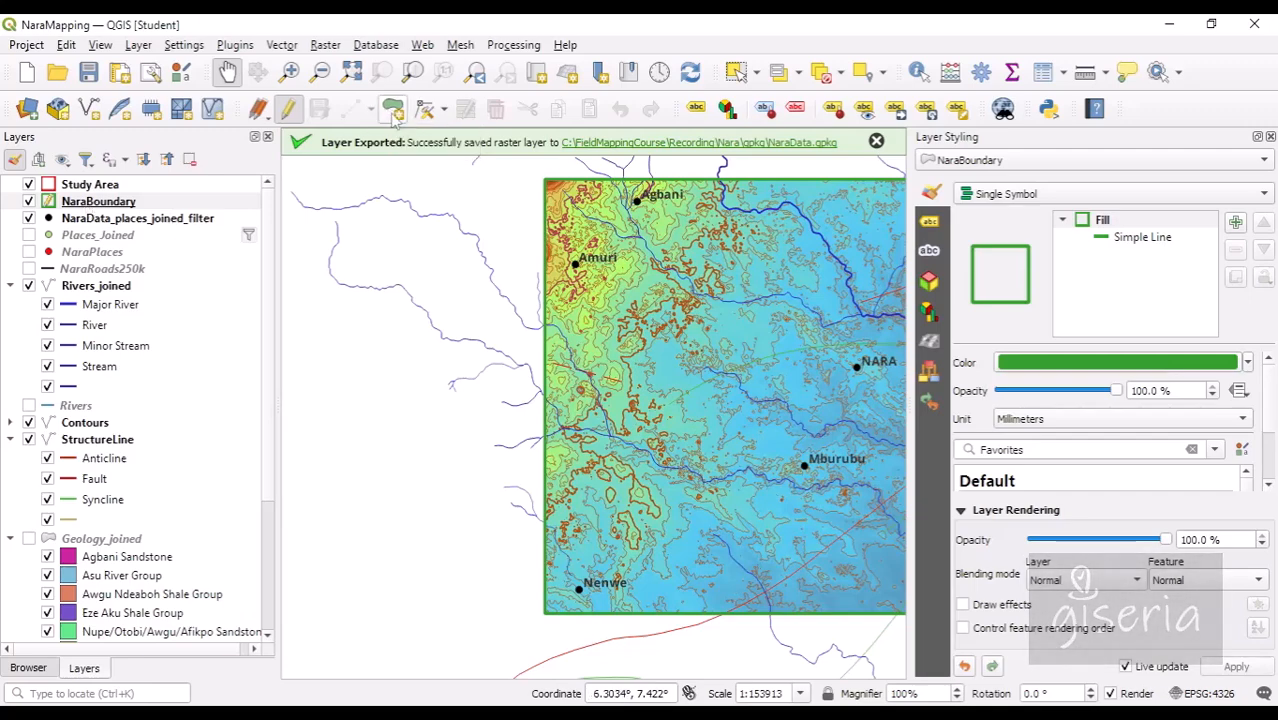
click(366, 508)
click(333, 451)
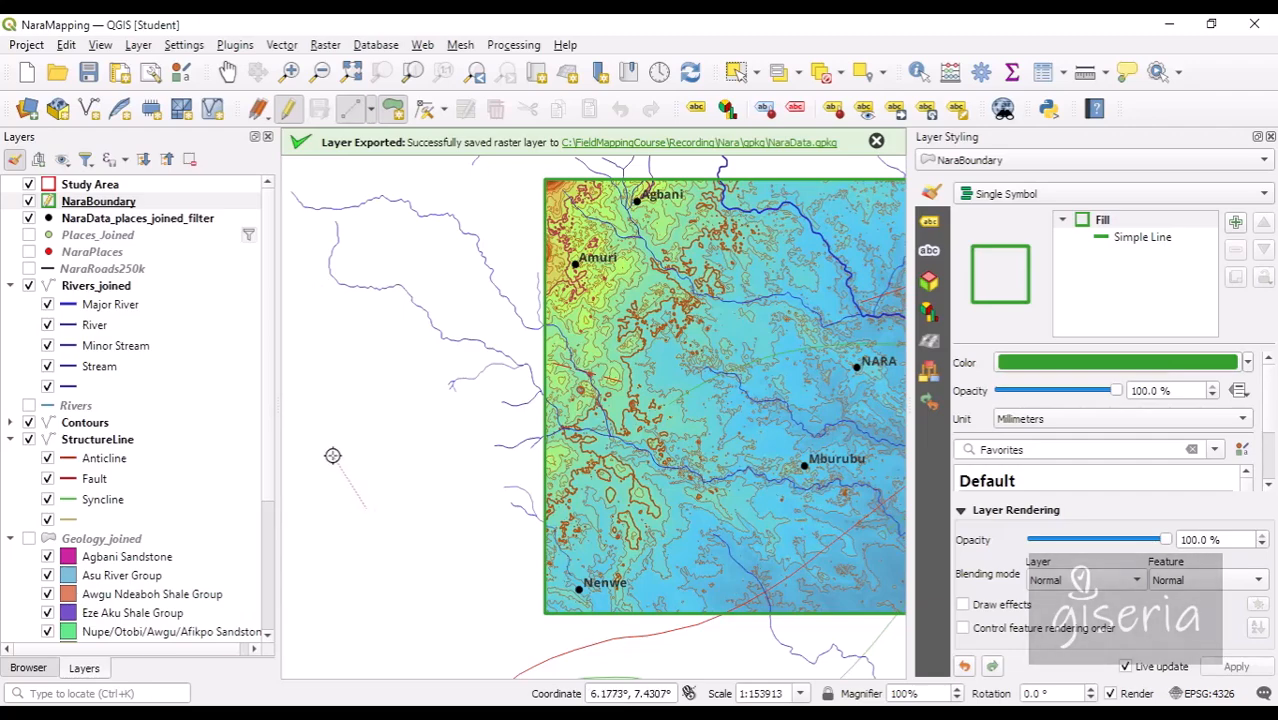
click(337, 393)
click(374, 372)
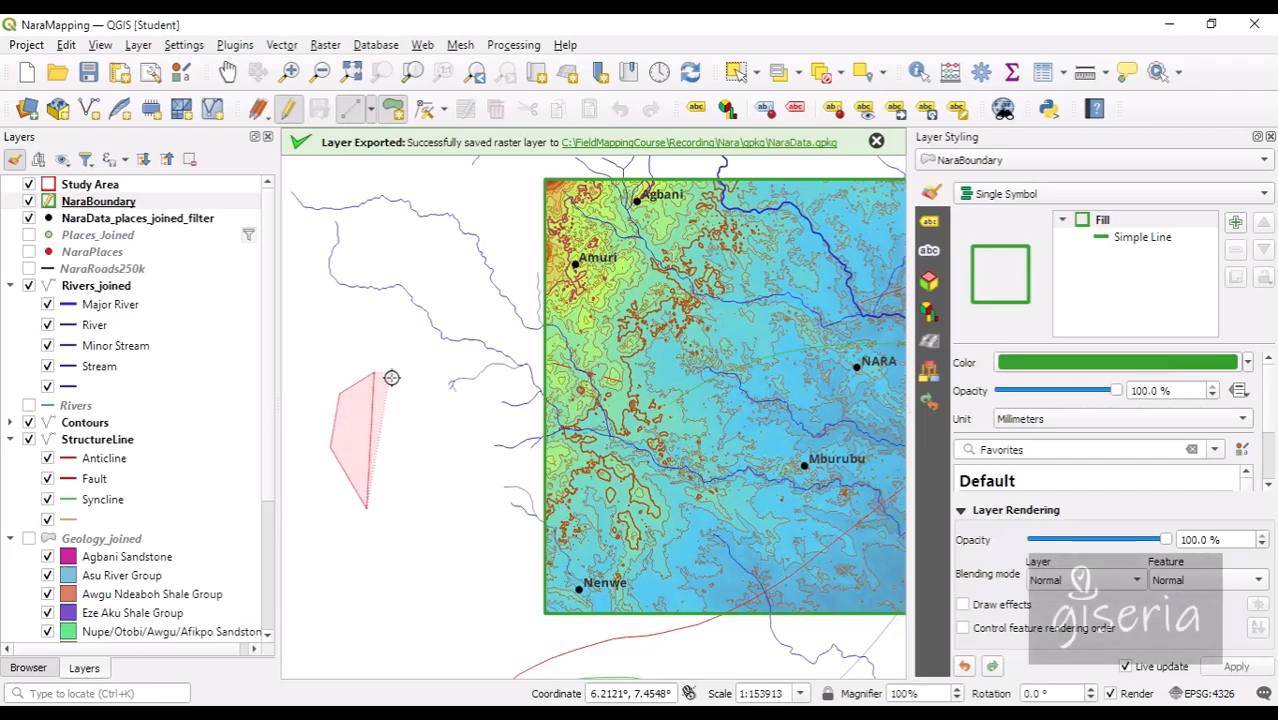
click(431, 455)
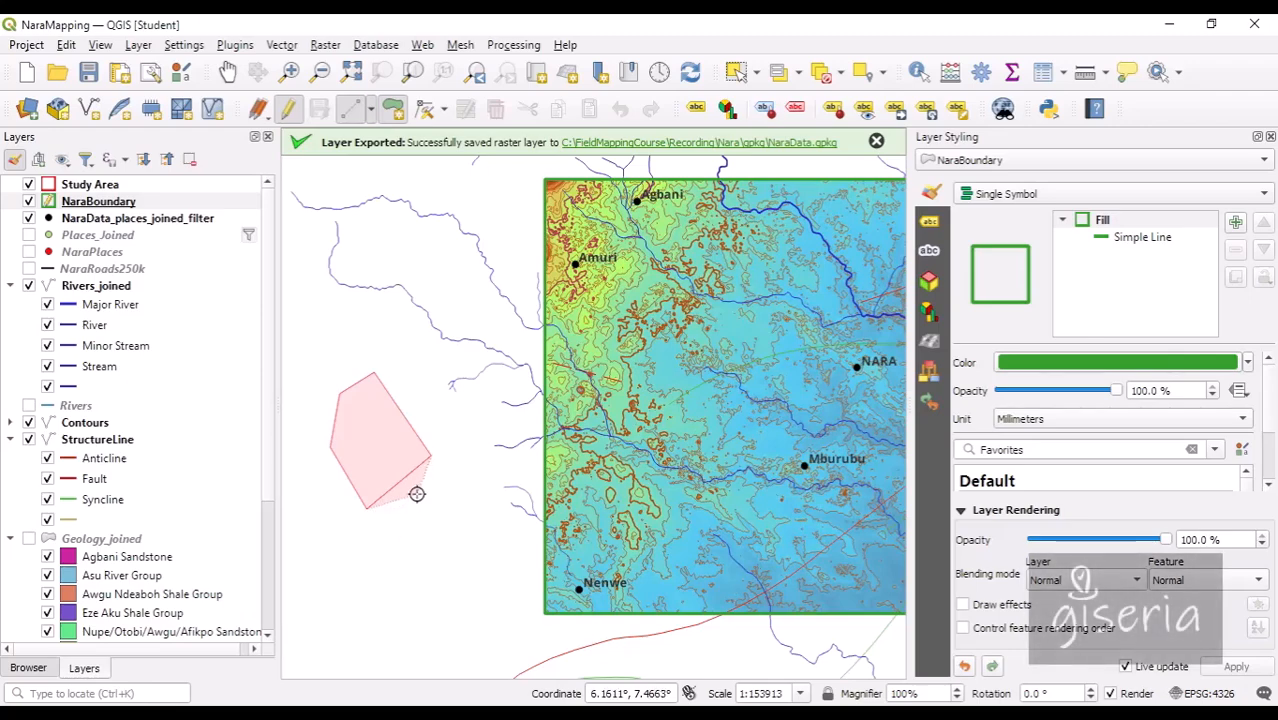
right_click(416, 497)
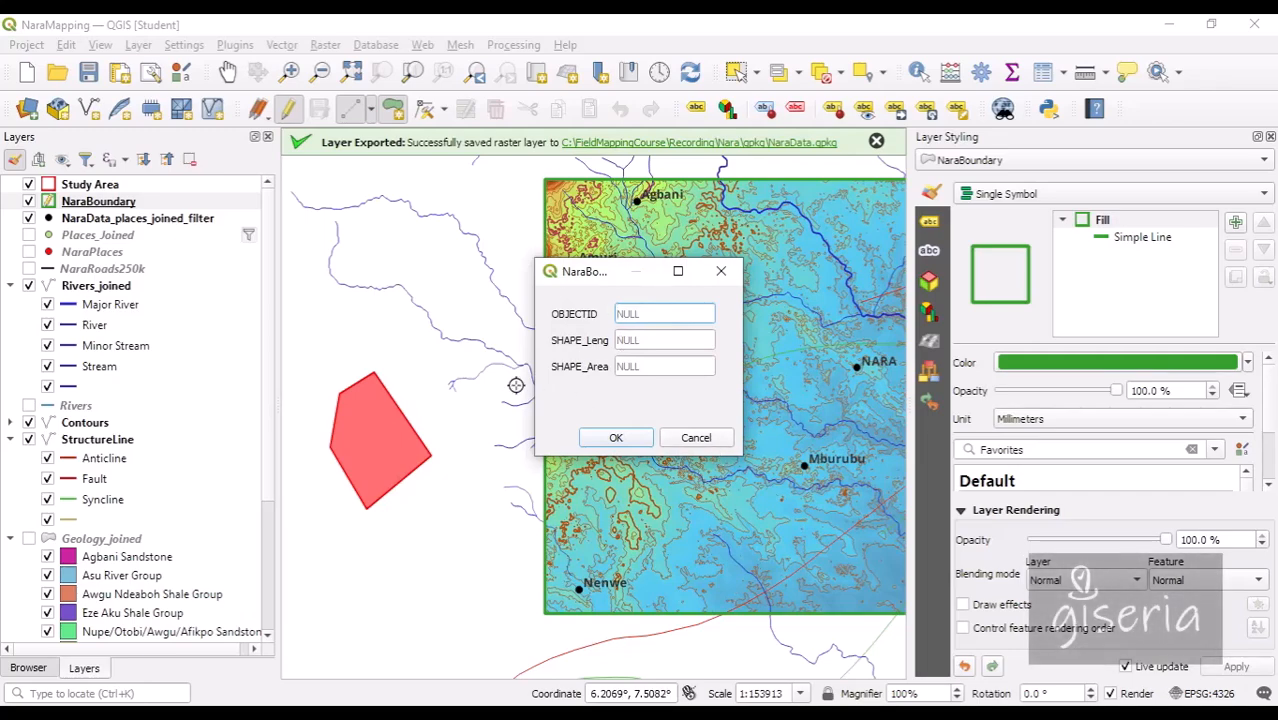
click(698, 441)
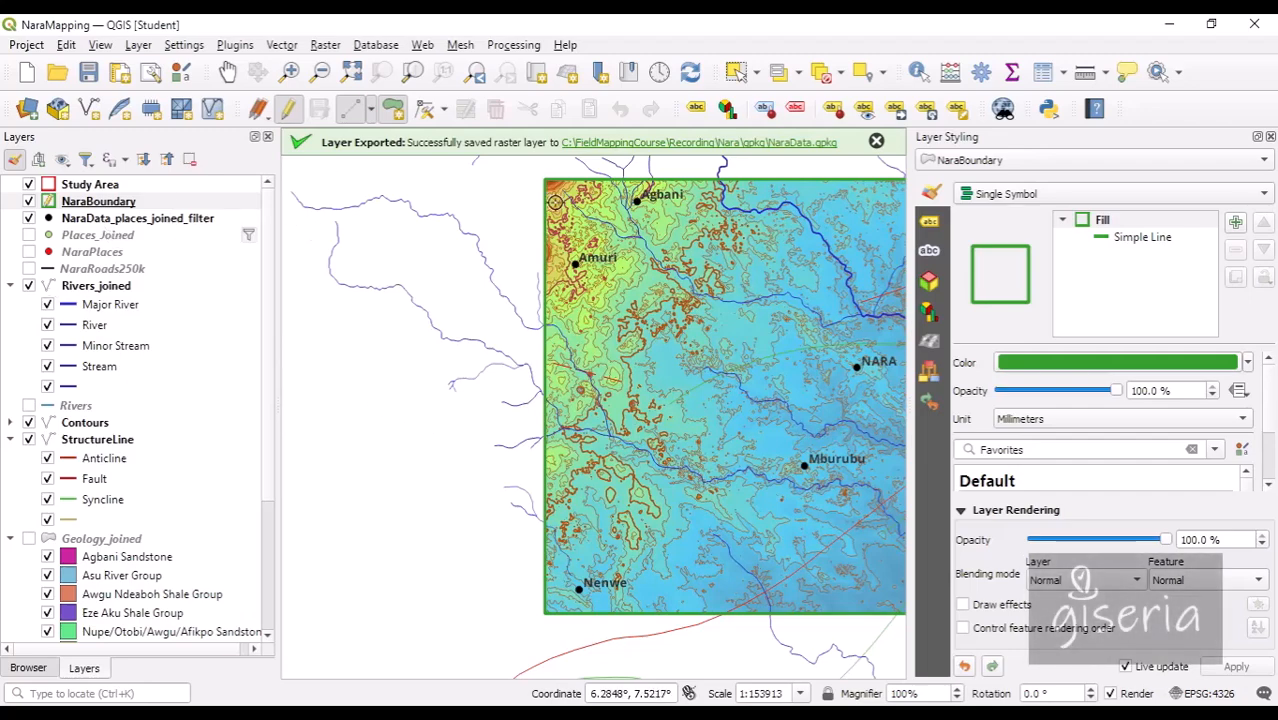
click(288, 110)
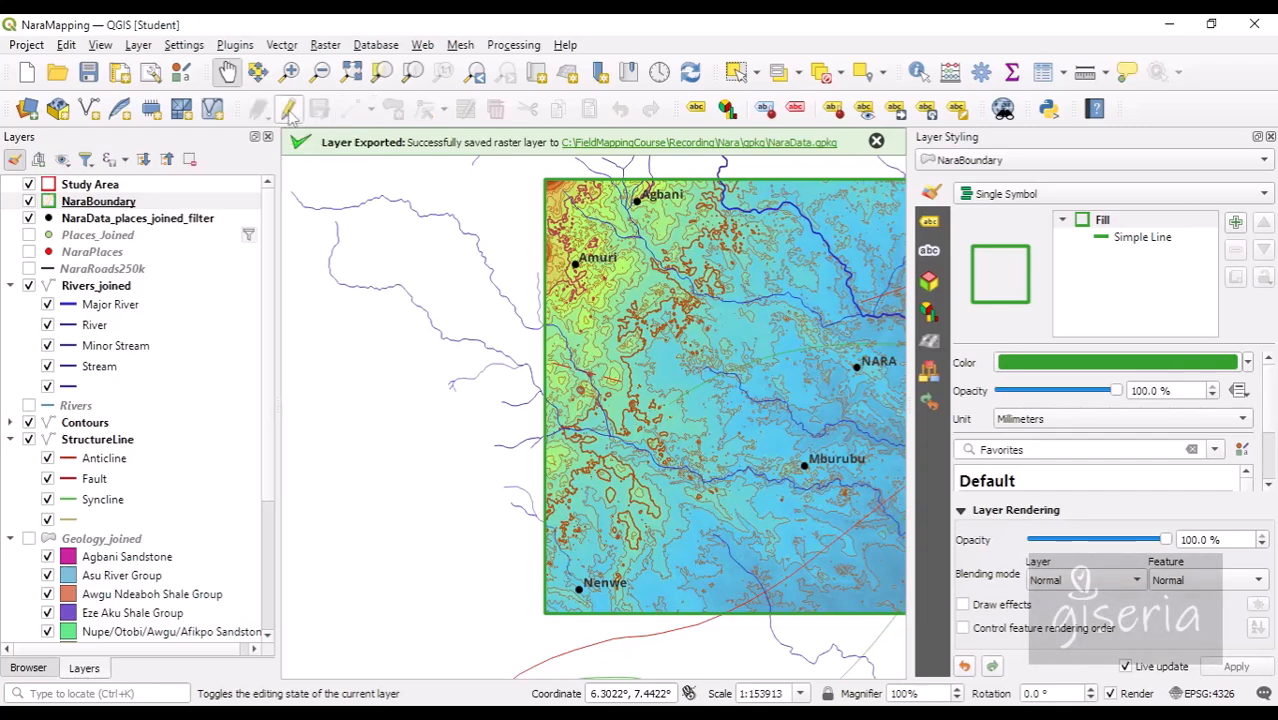
Step: Make Study Area the active layer and turn on editing for it
click(95, 188)
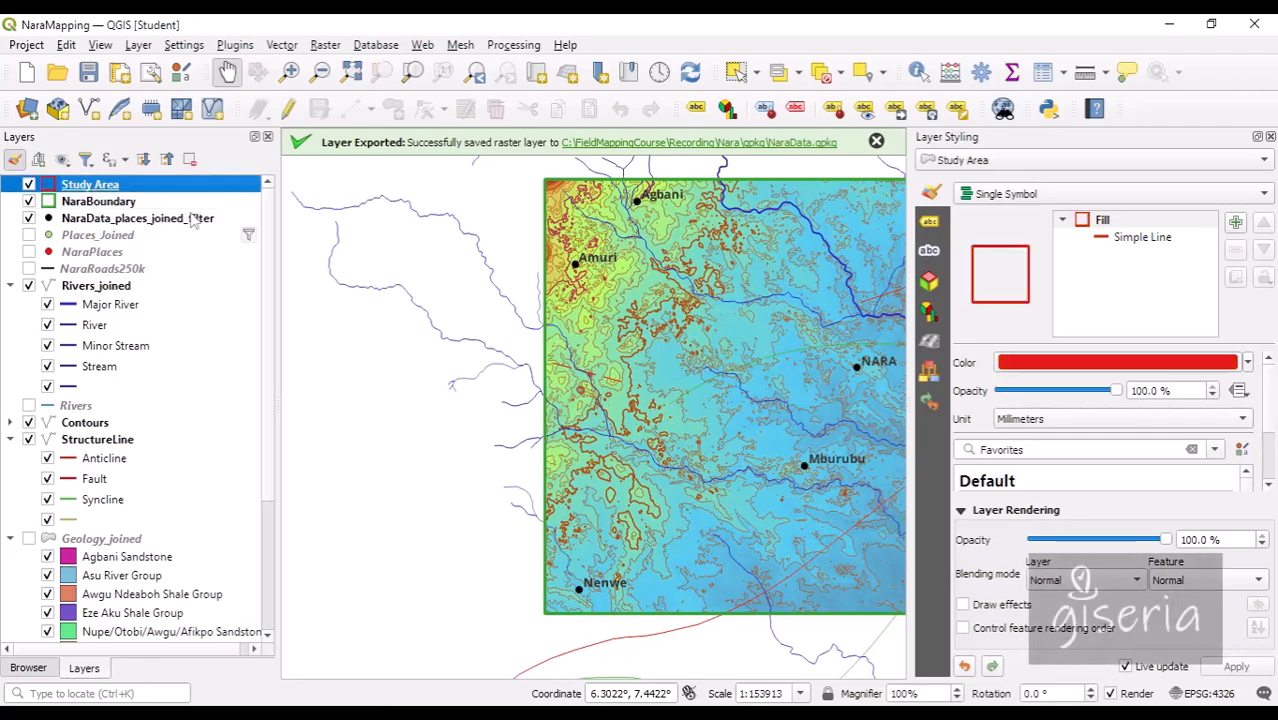
click(288, 110)
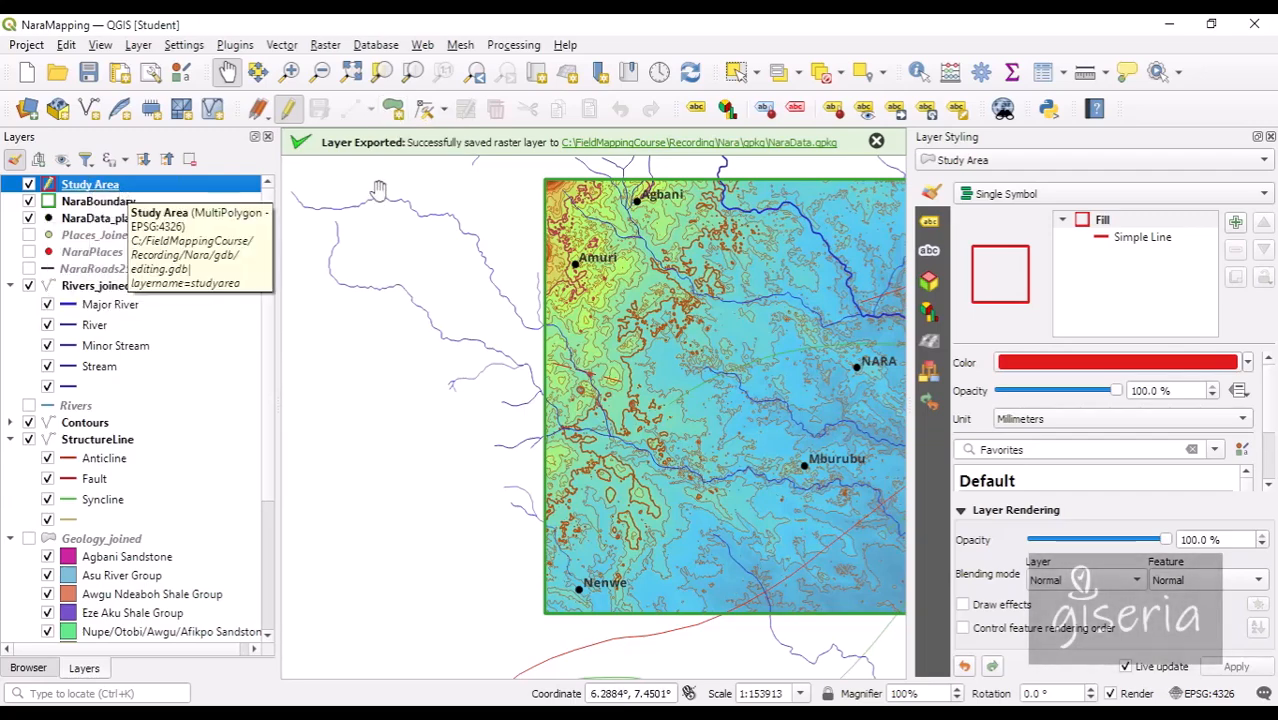
drag(673, 270, 494, 296)
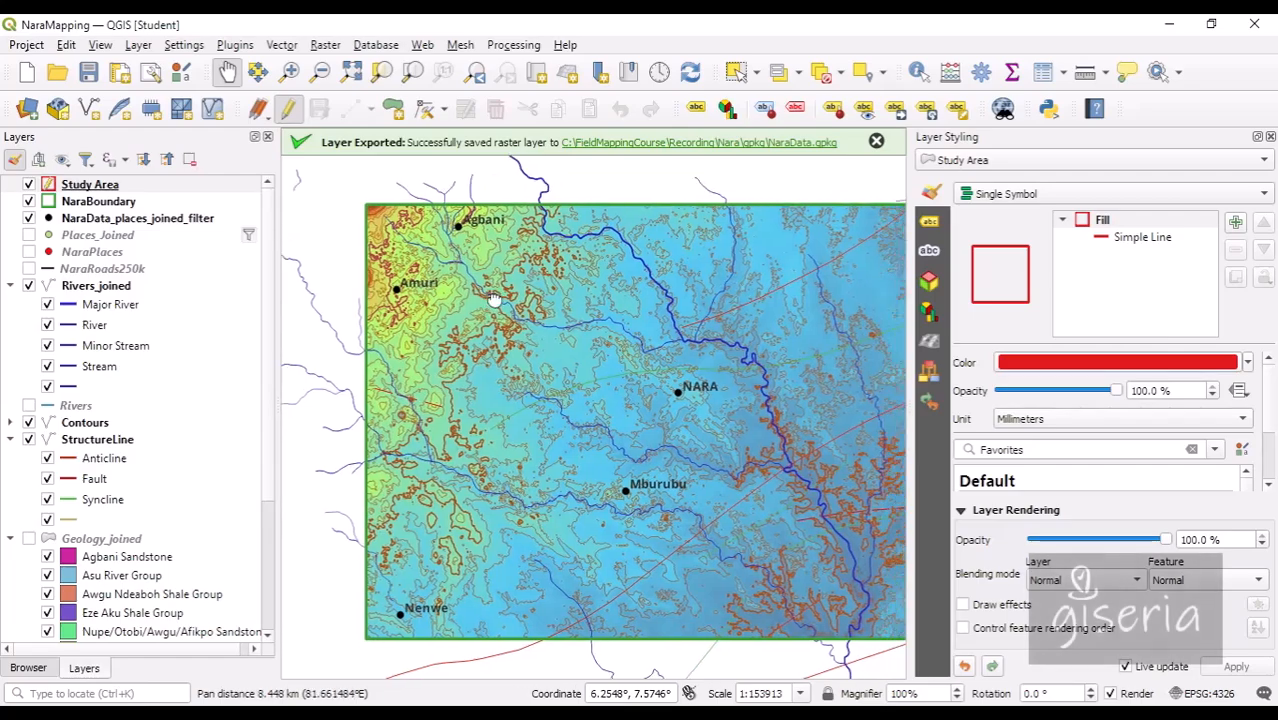
Step: Activate Add Polygon Feature for Study Area and show the Advanced Digitizing, Snapping and Shape Digitizing toolbars
drag(572, 348, 551, 337)
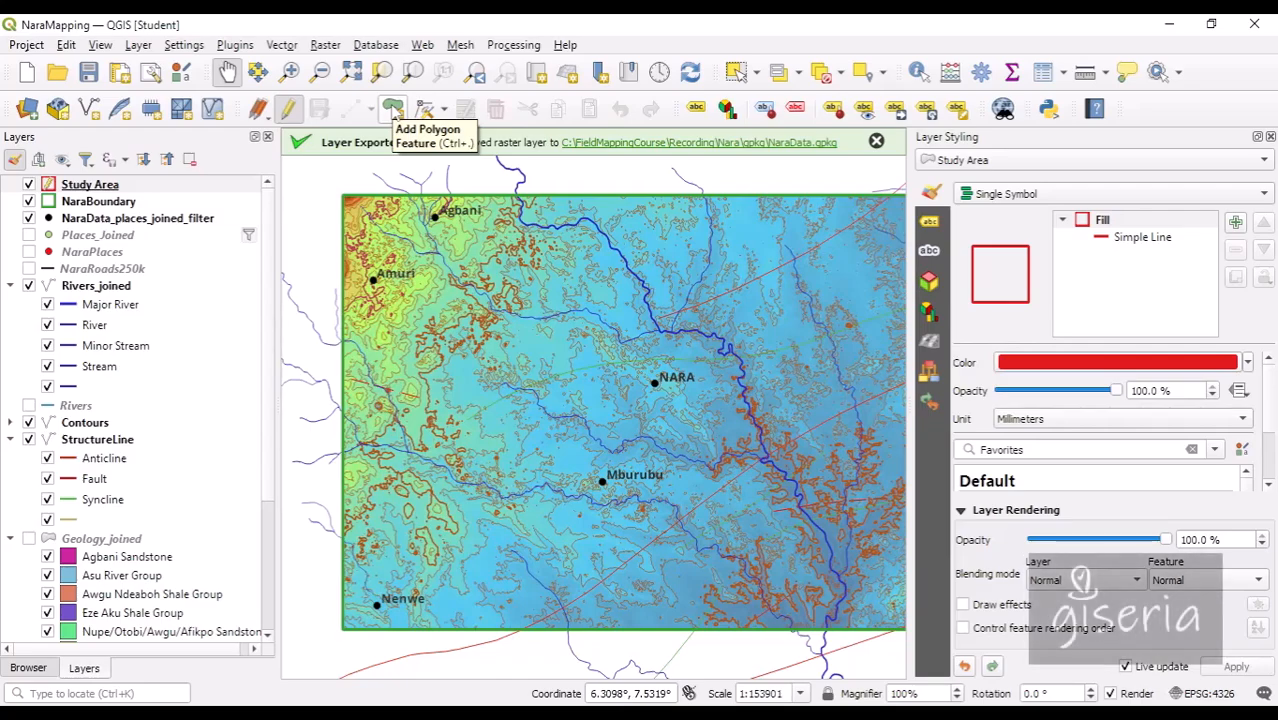
click(393, 108)
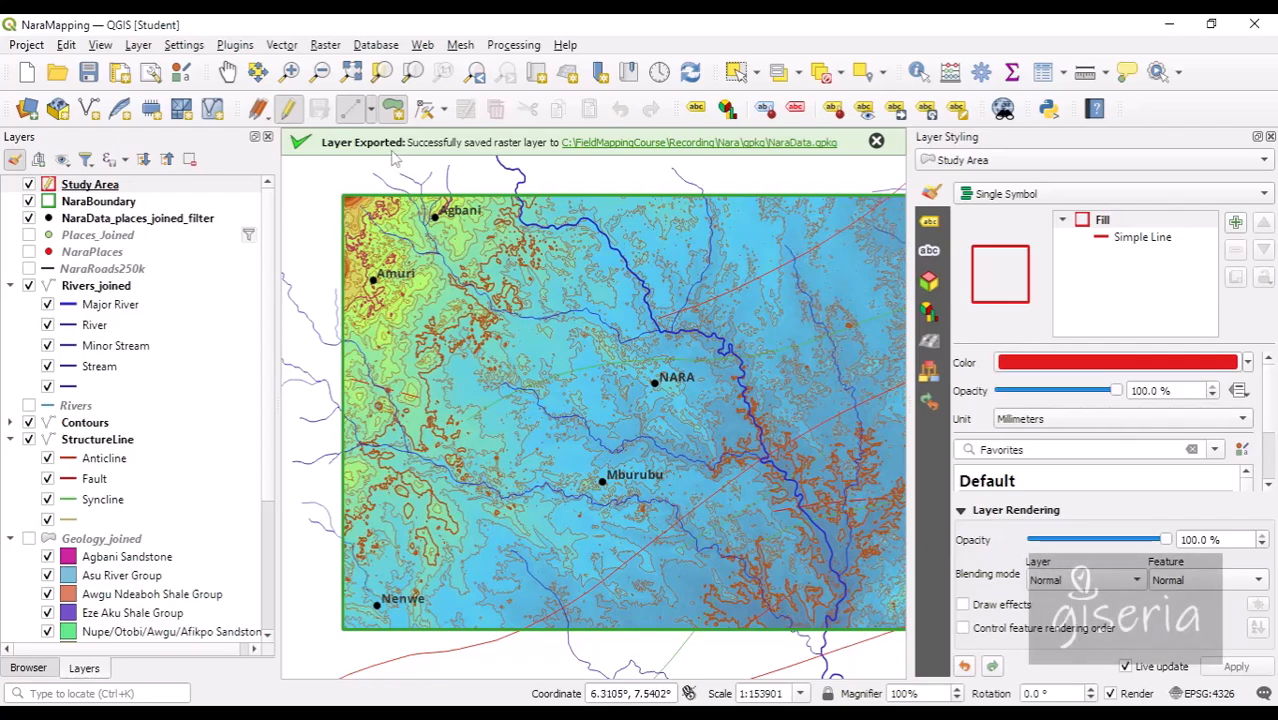
right_click(1153, 120)
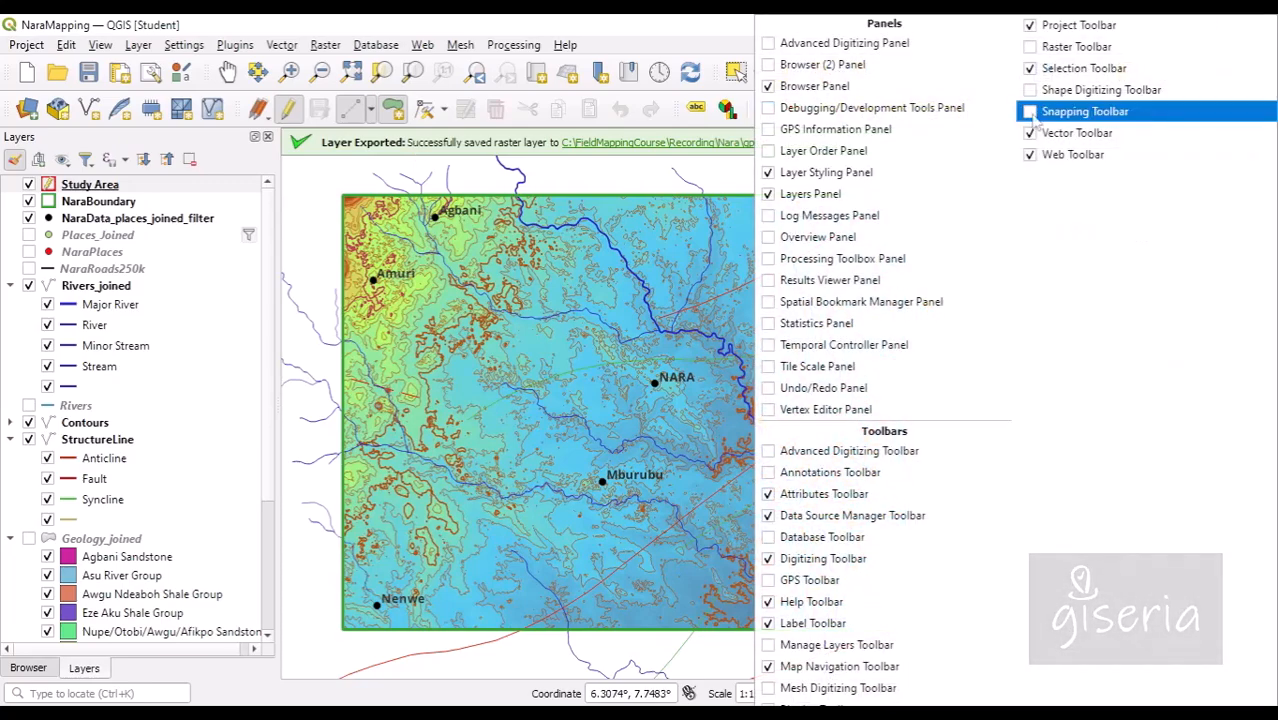
click(770, 452)
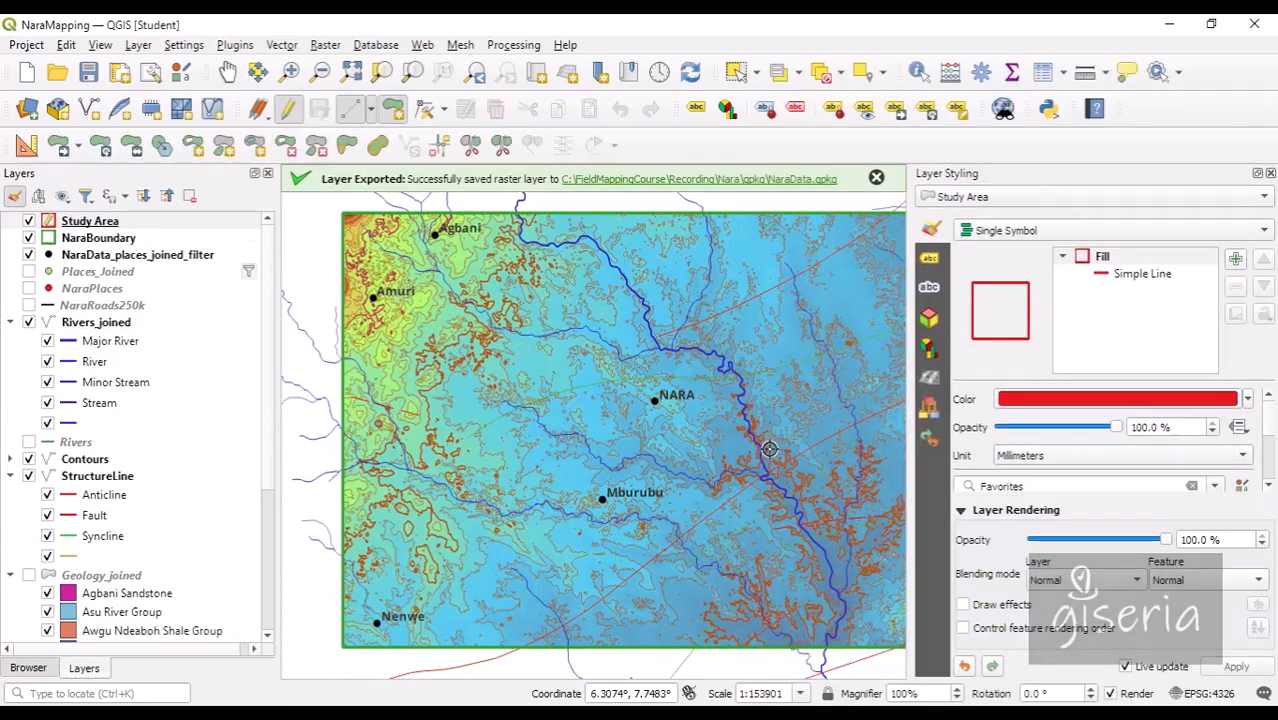
right_click(970, 148)
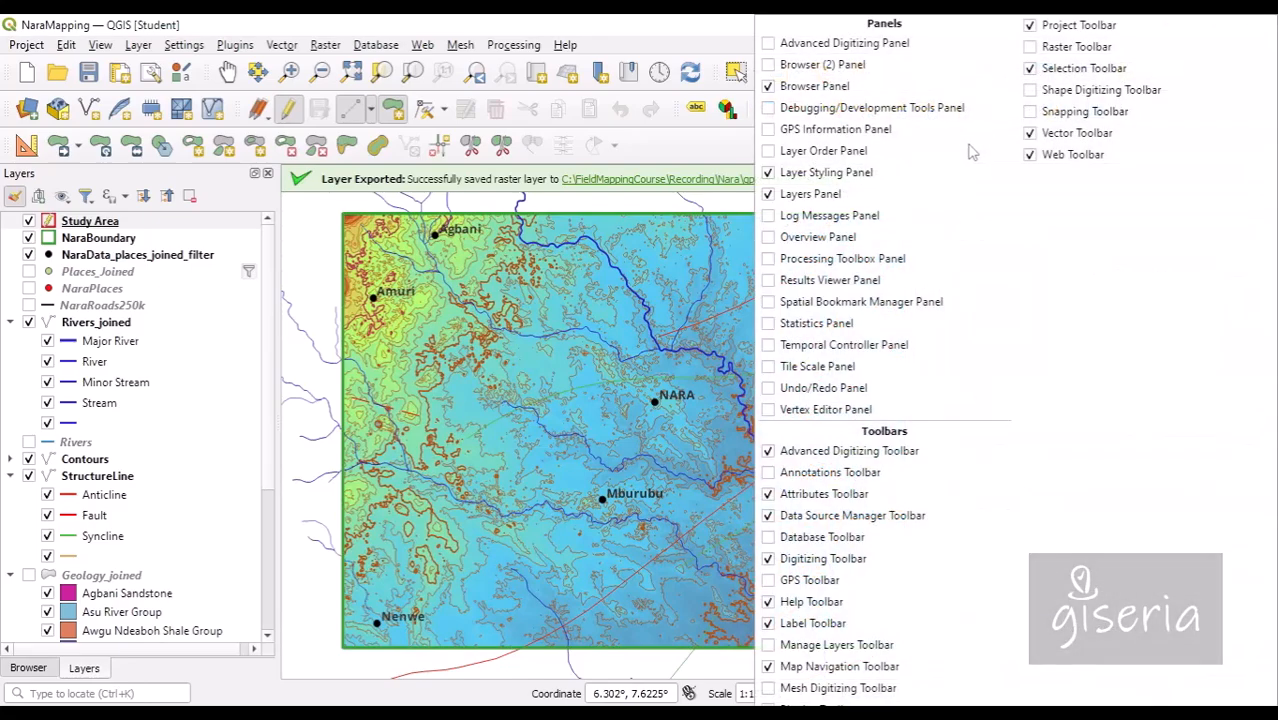
click(1031, 113)
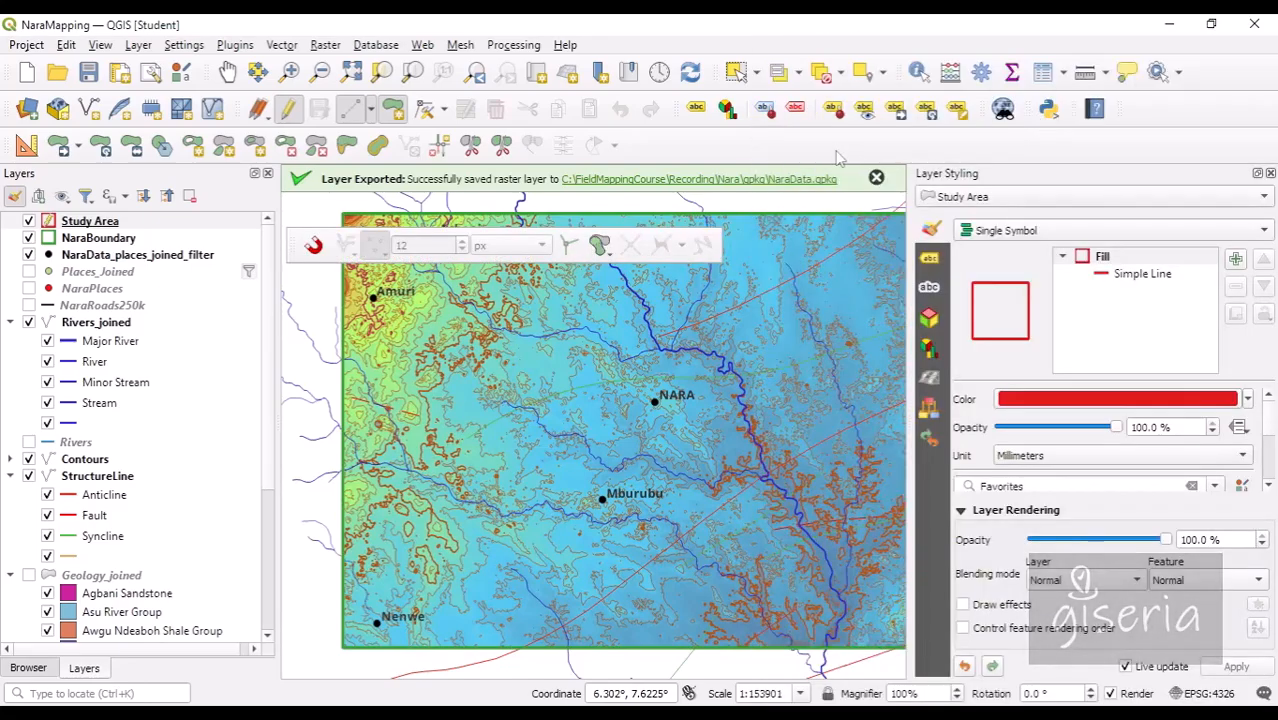
right_click(737, 160)
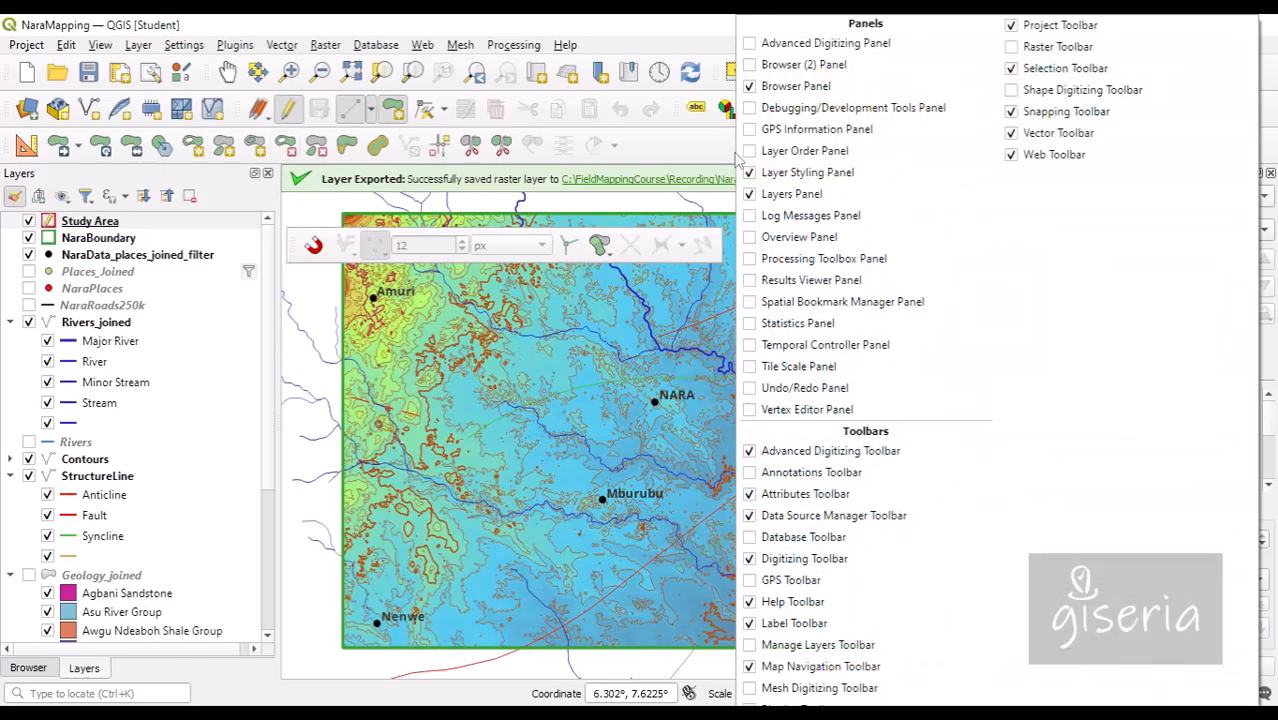
click(1014, 92)
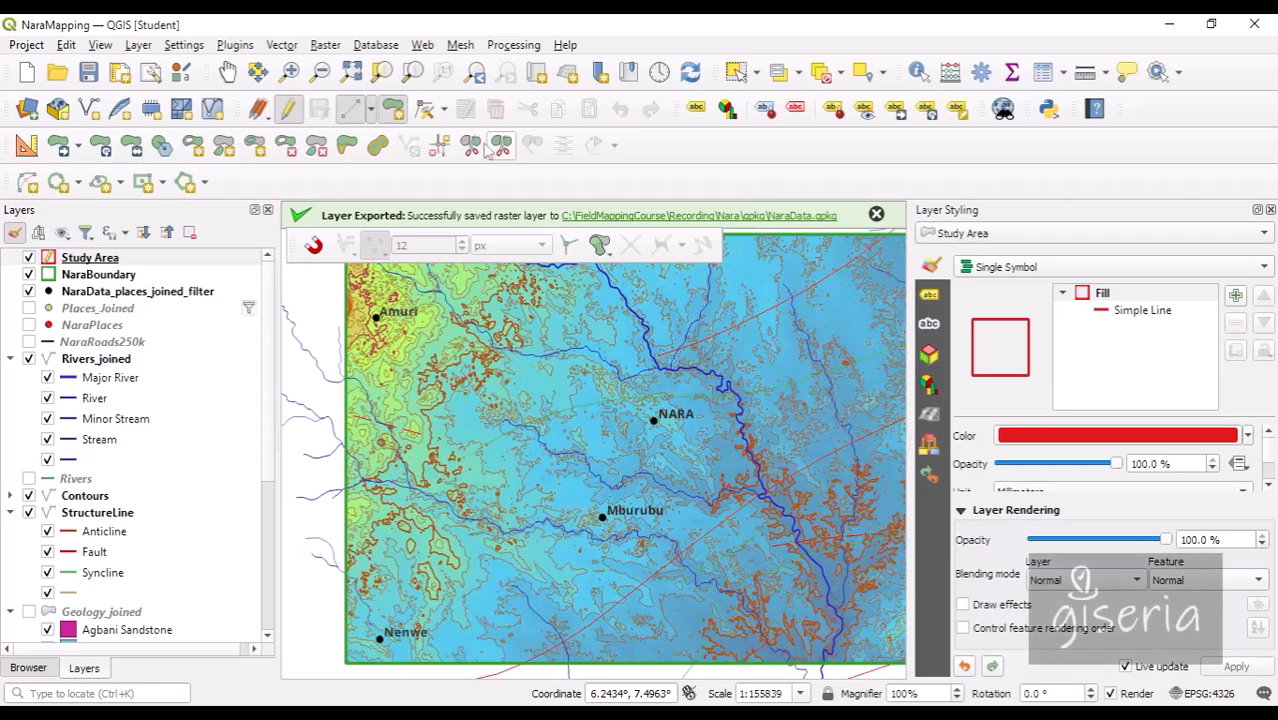
Step: Dock the floating Snapping Toolbar beside the Shape Digitizing Toolbar and hide the Advanced Digitizing Toolbar
right_click(681, 158)
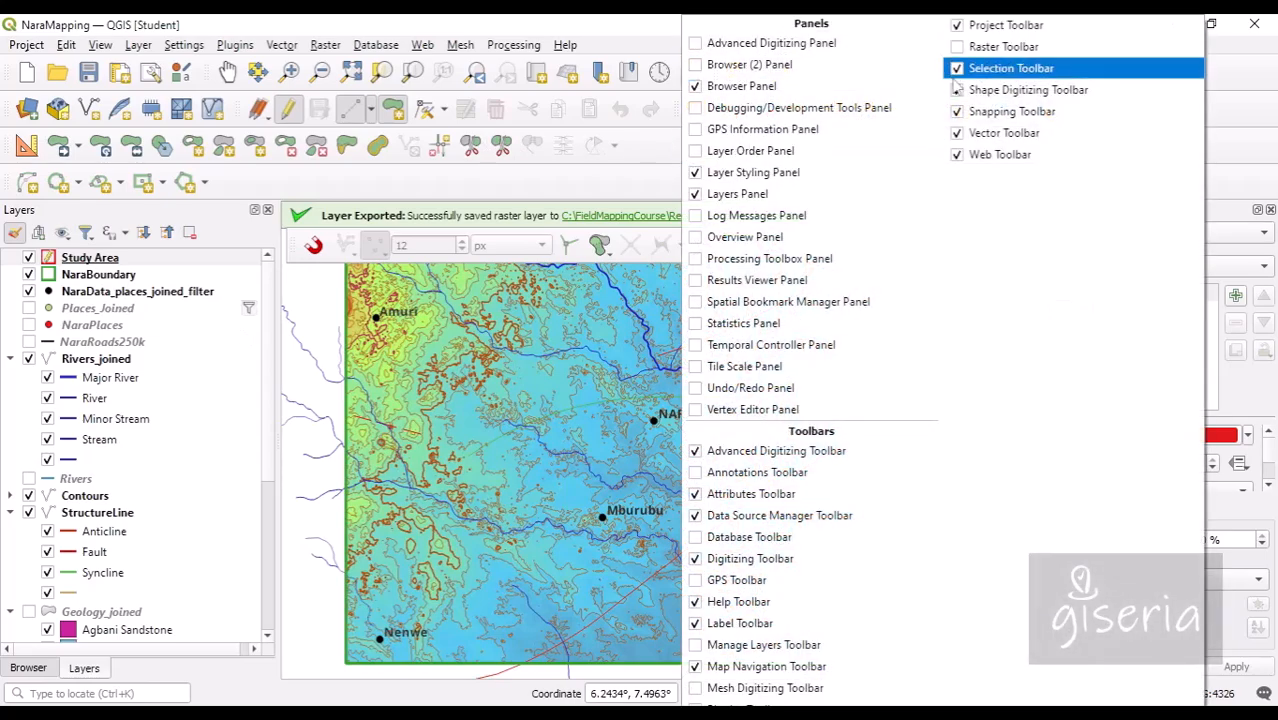
click(960, 117)
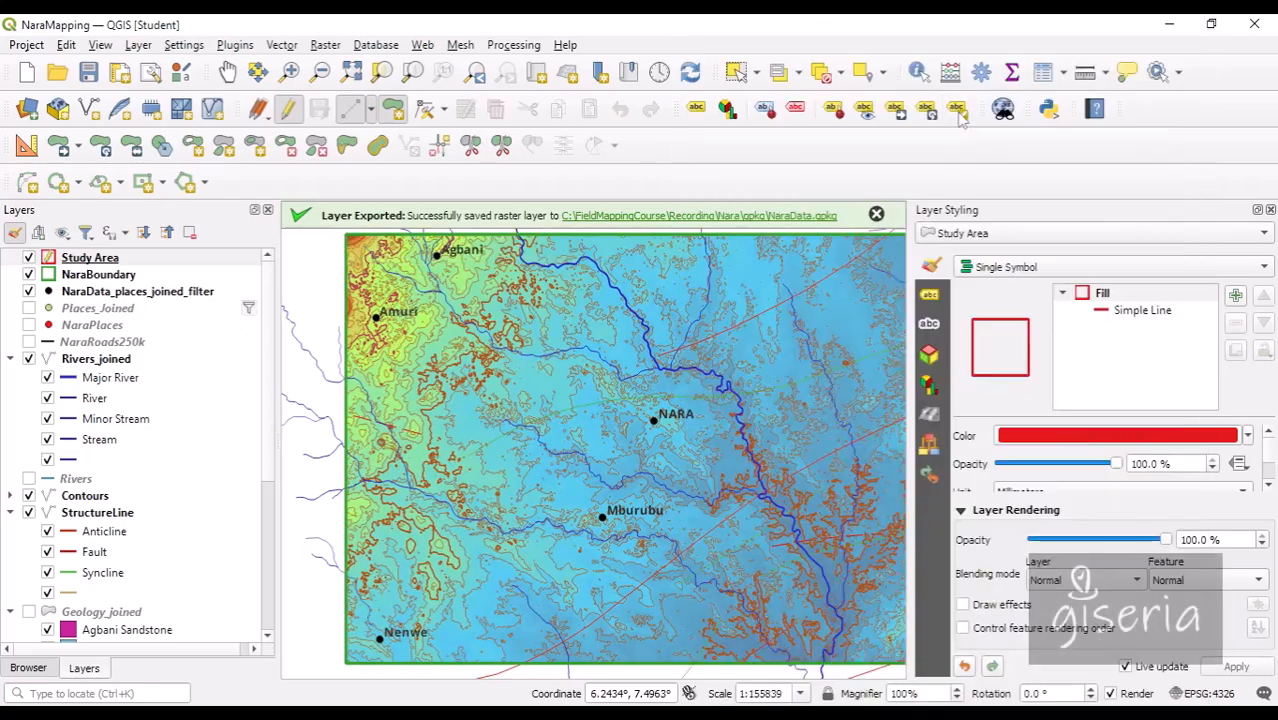
right_click(700, 160)
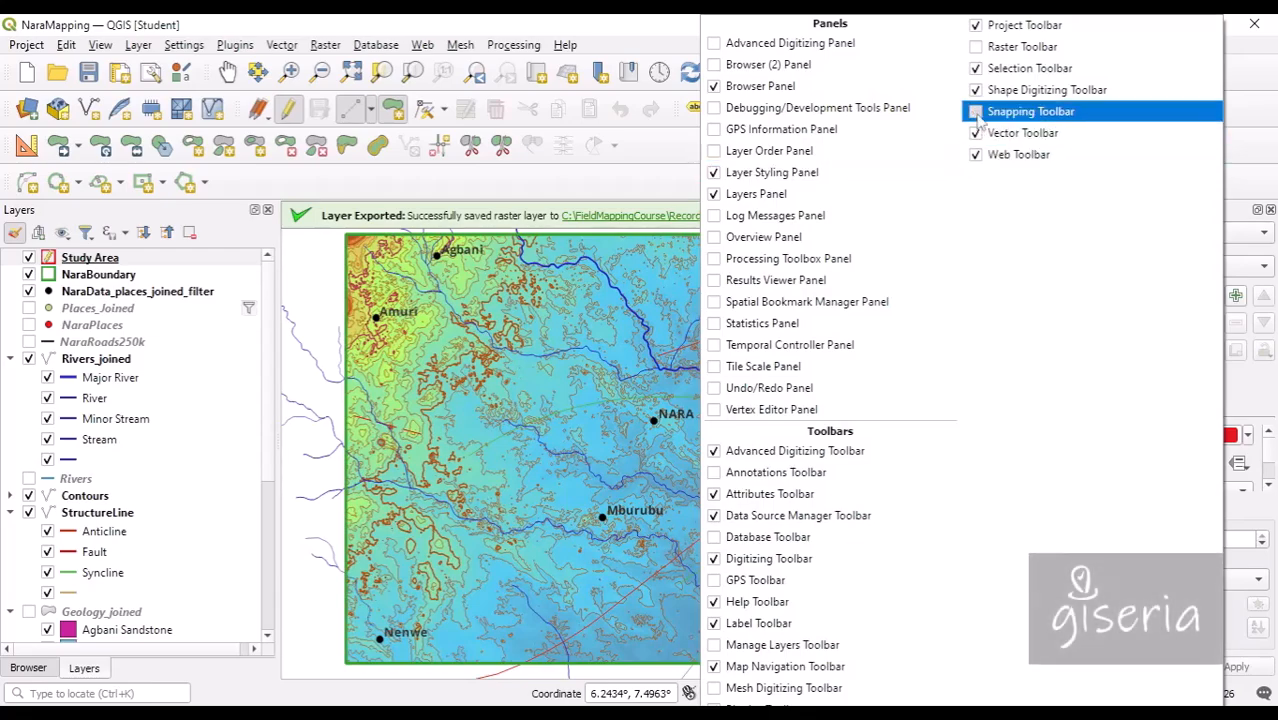
click(1030, 111)
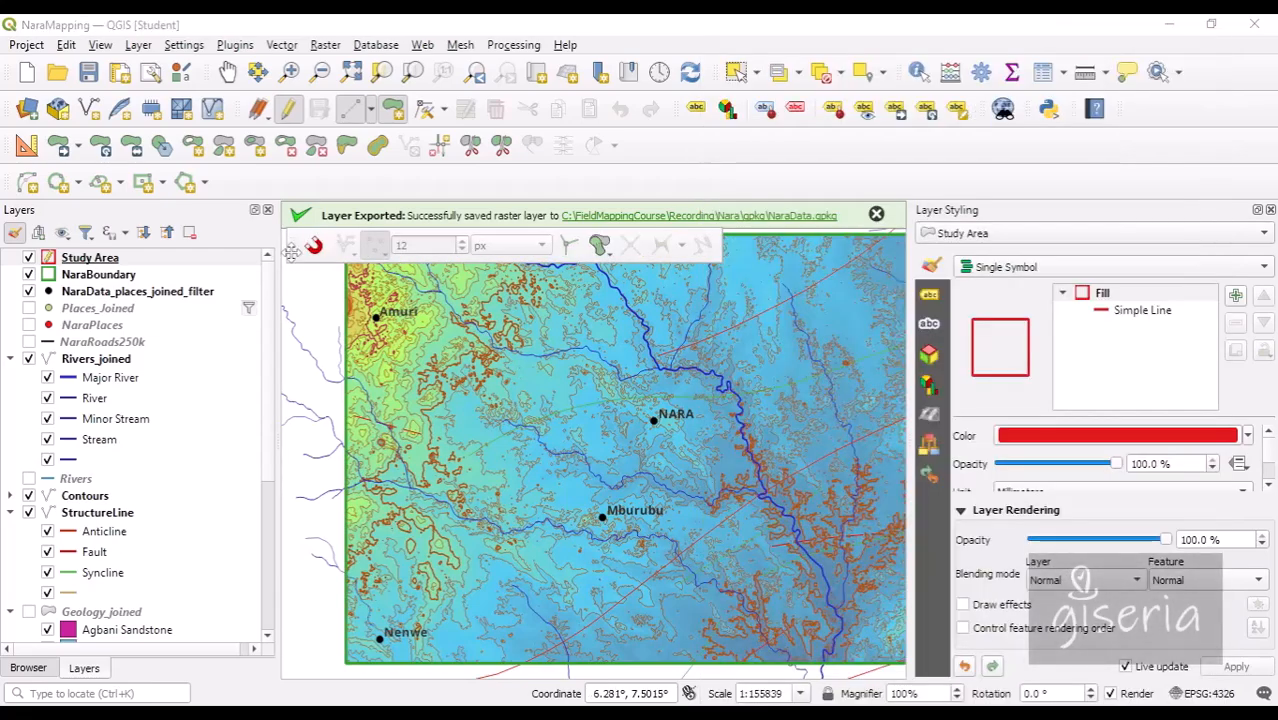
drag(291, 252, 283, 175)
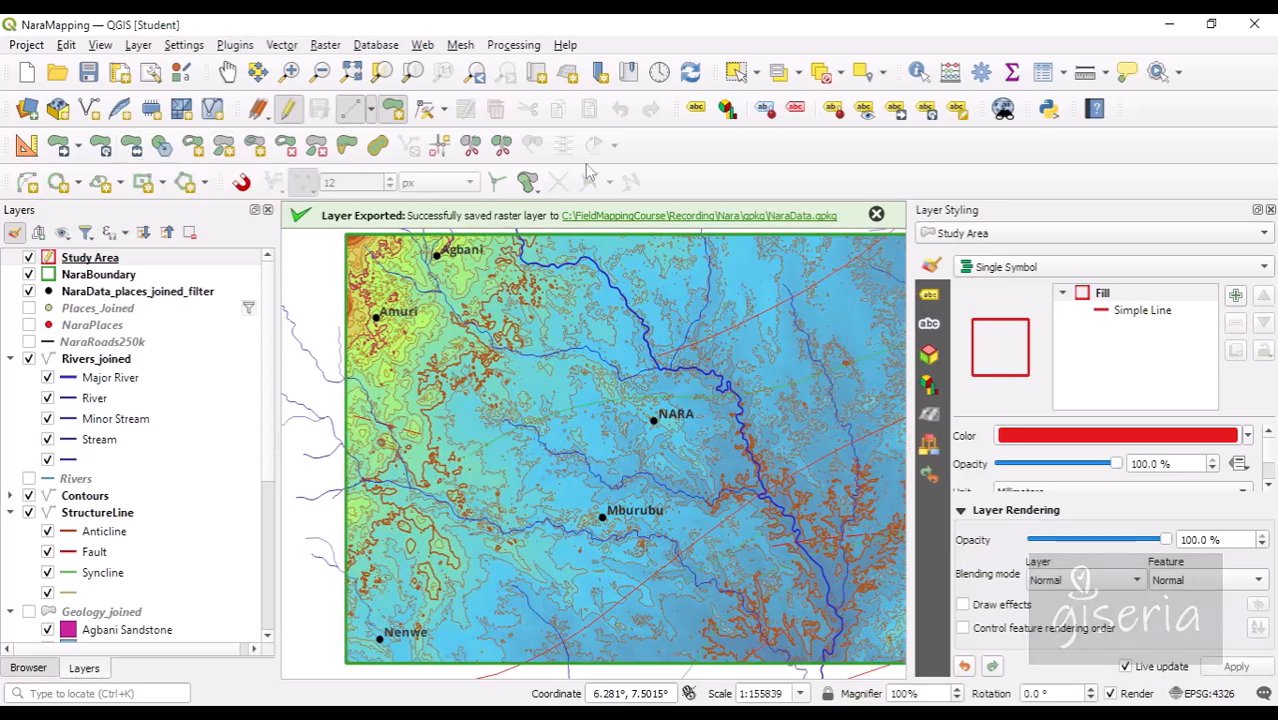
right_click(700, 163)
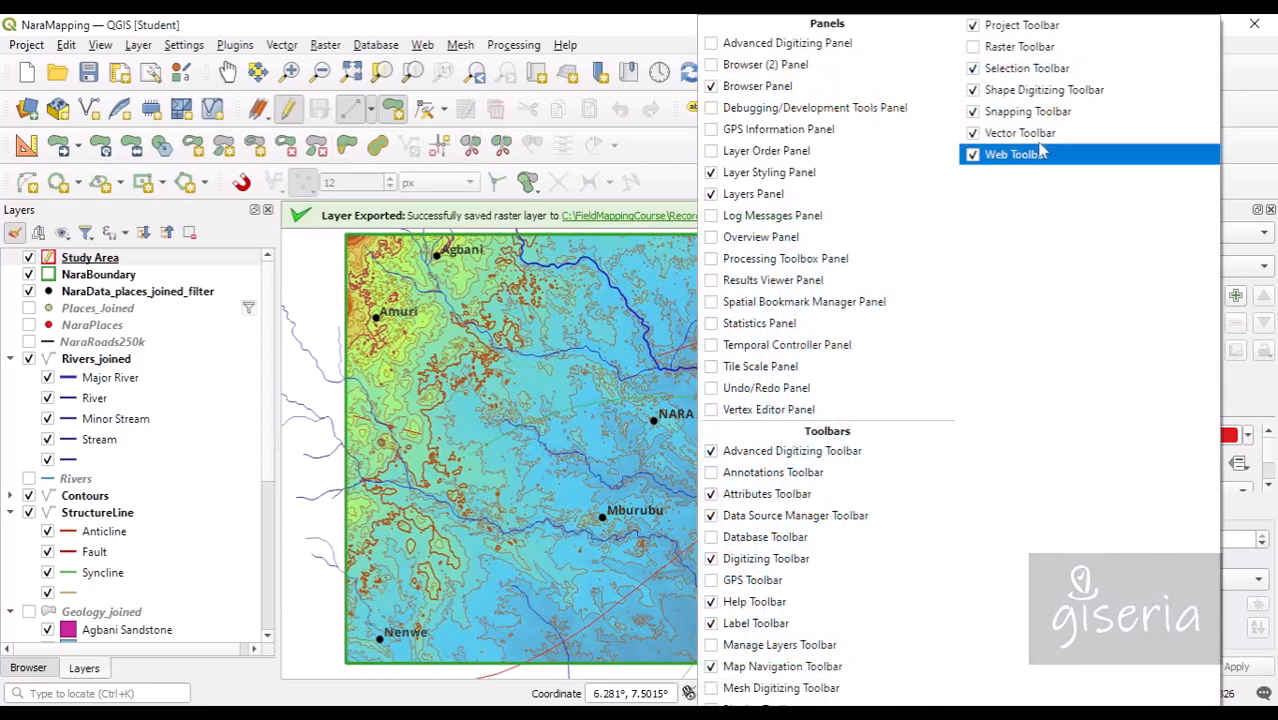
click(716, 451)
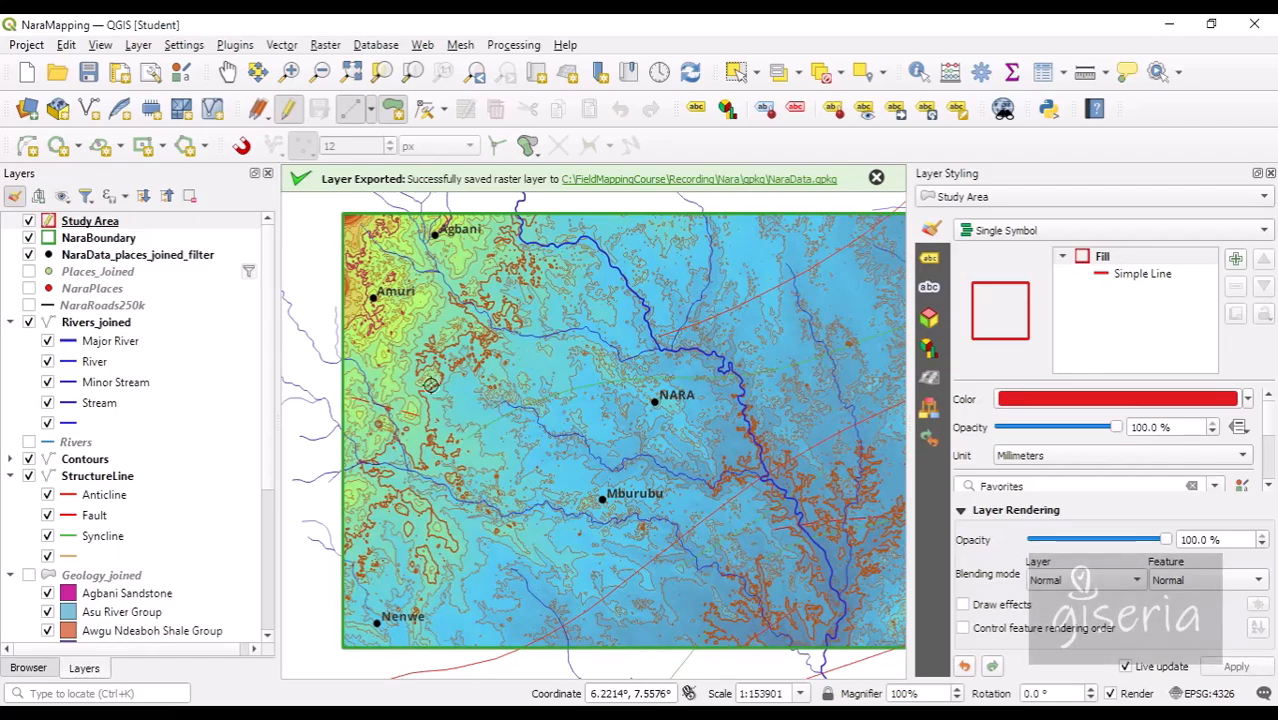
Step: Draw a trial rectangle from center and a point in the empty area west of the Nara boundary and cancel its attribute form
click(163, 147)
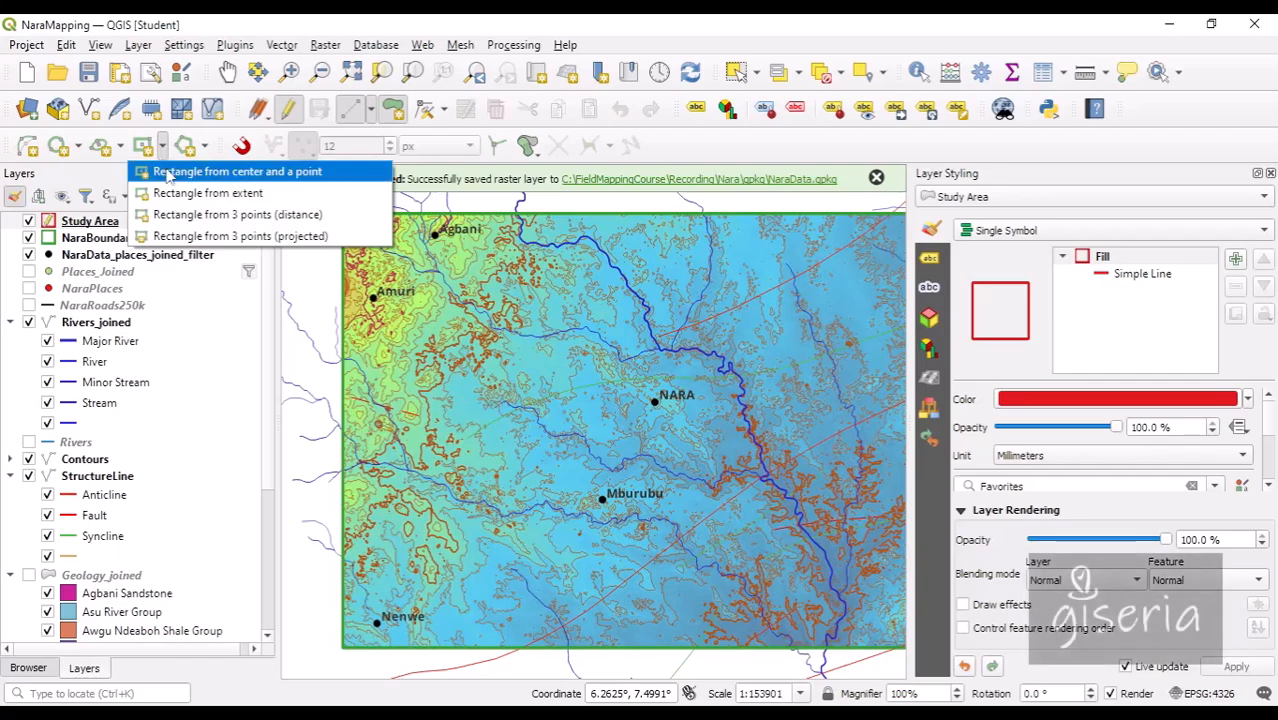
click(237, 175)
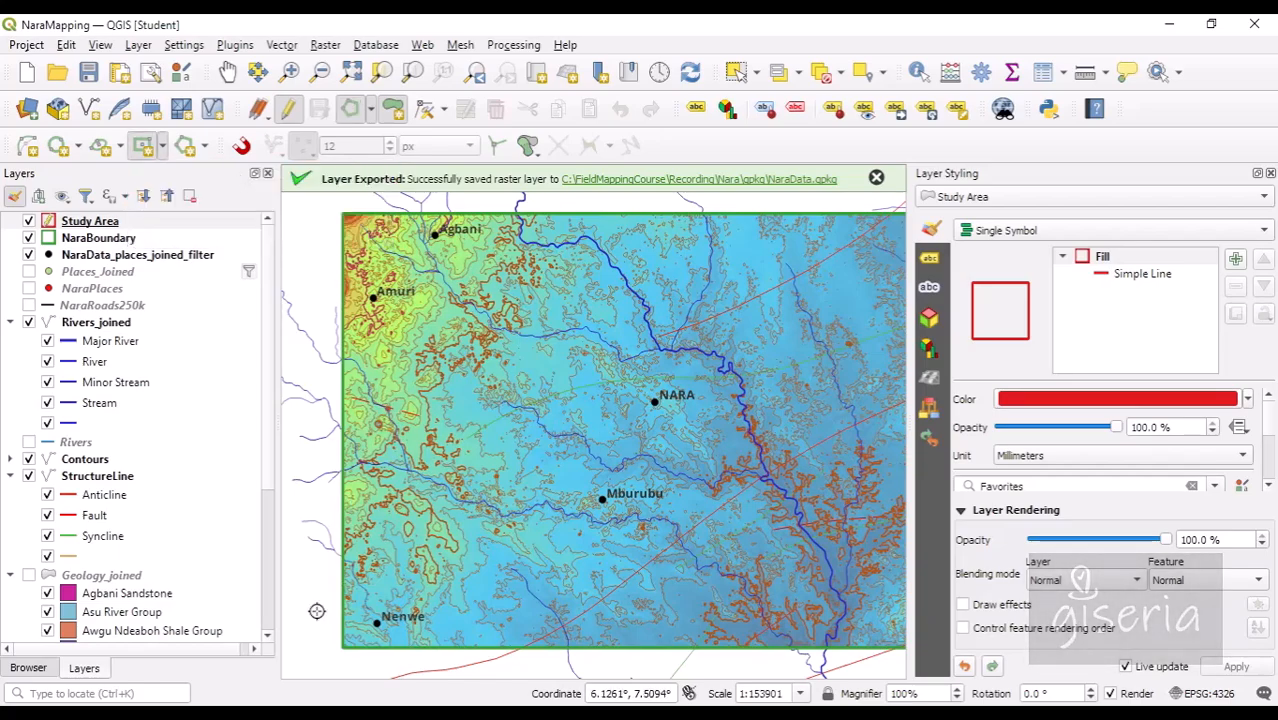
click(228, 71)
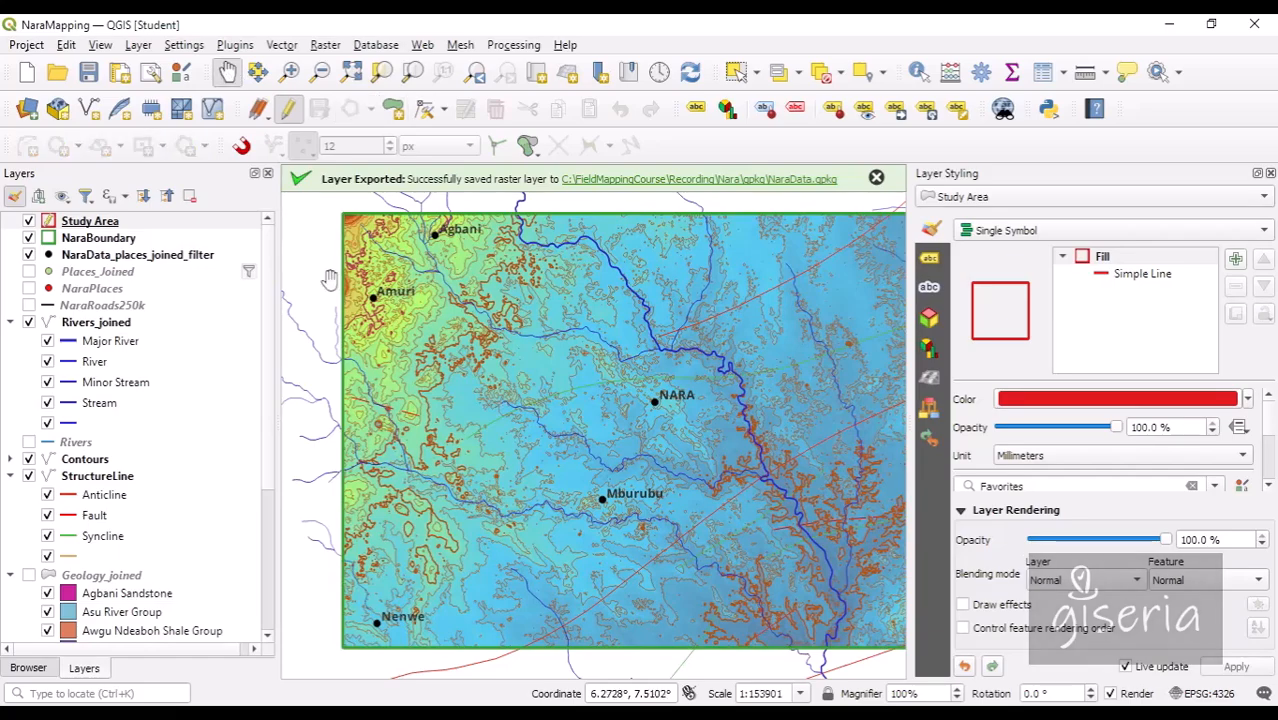
drag(395, 348, 717, 370)
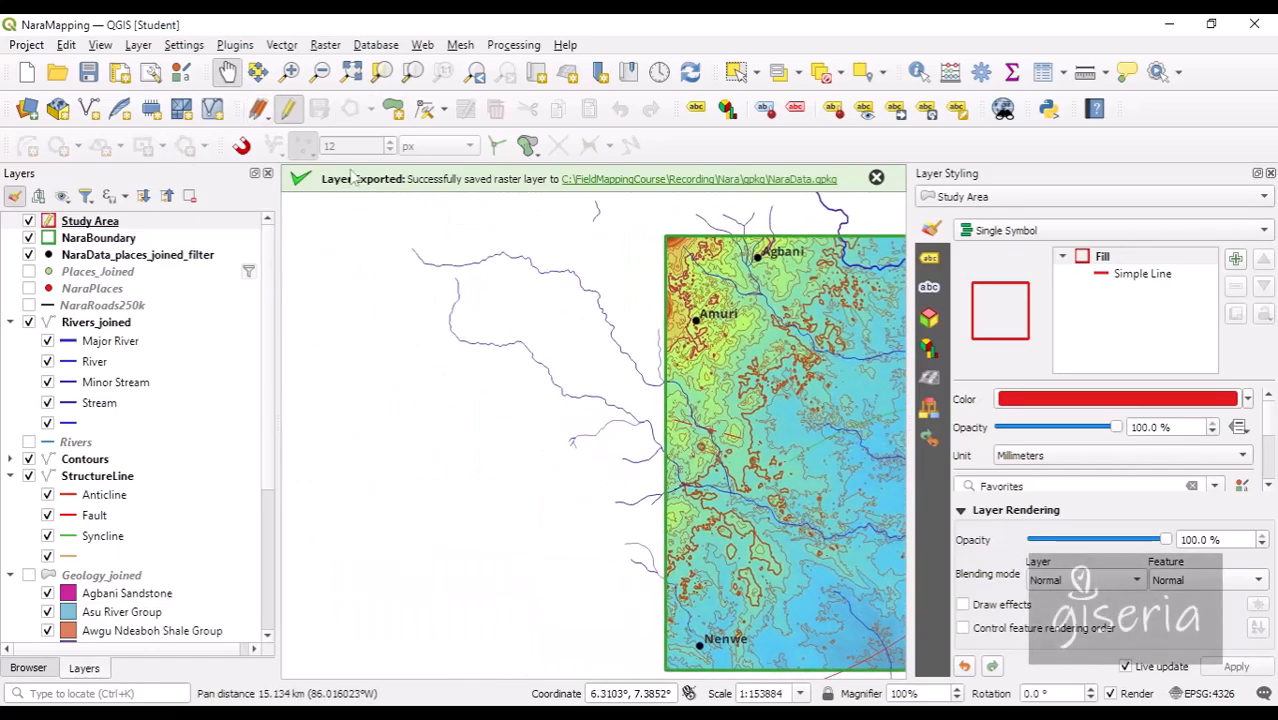
click(106, 224)
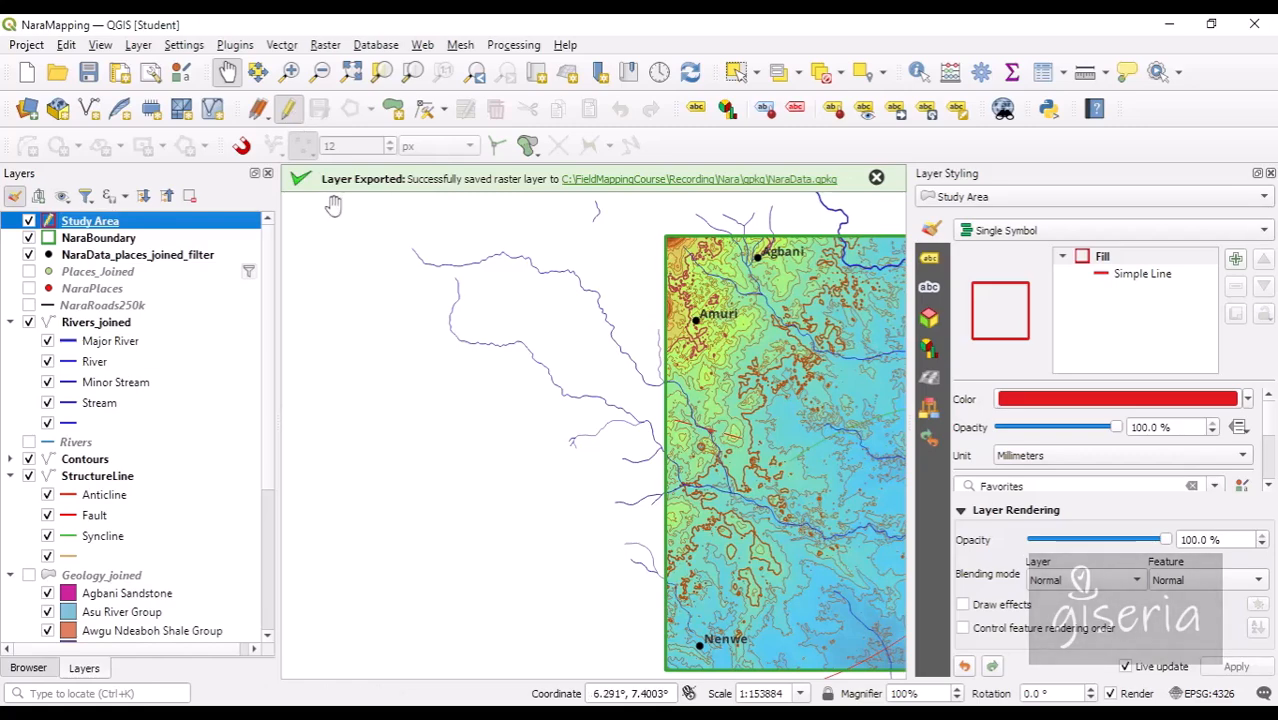
click(290, 112)
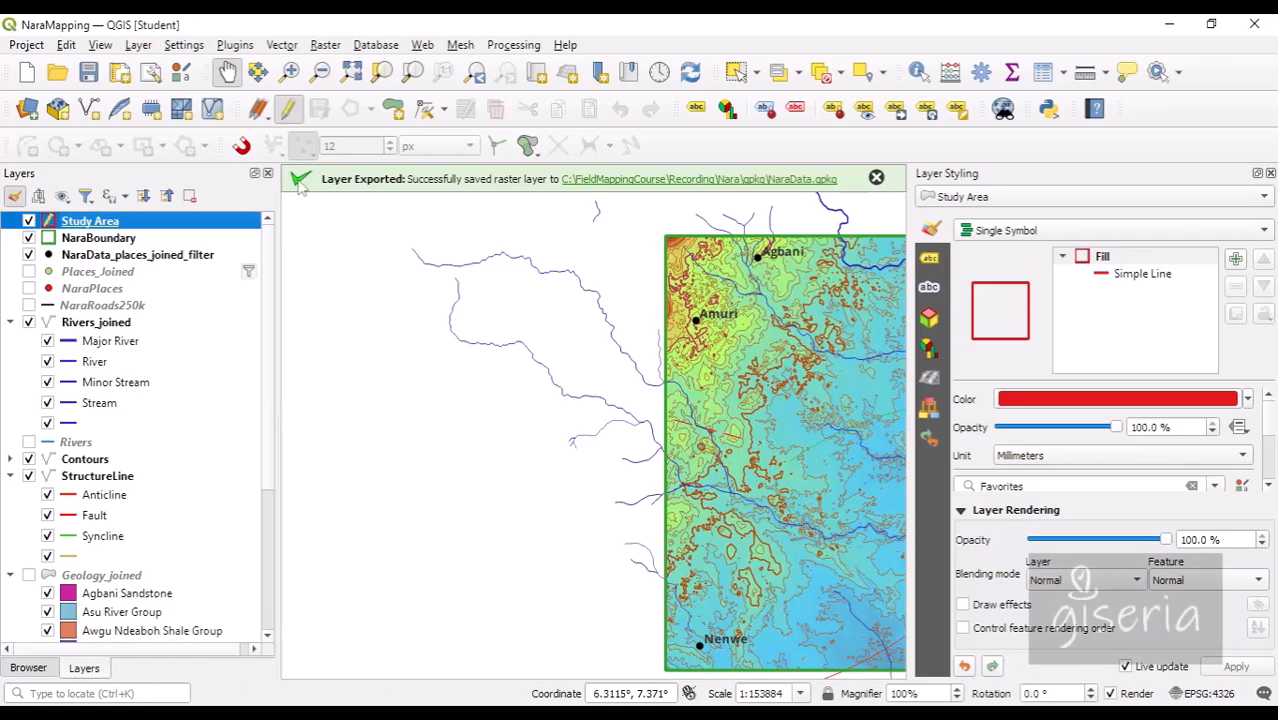
click(162, 146)
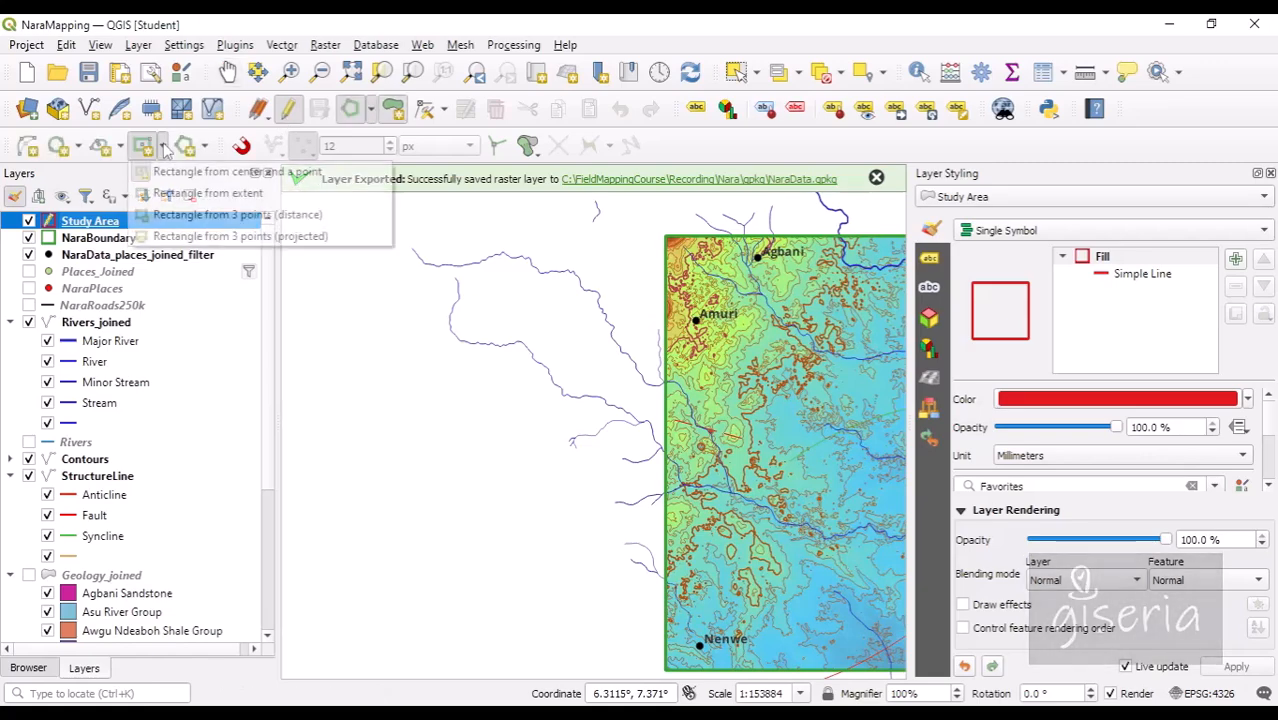
click(187, 176)
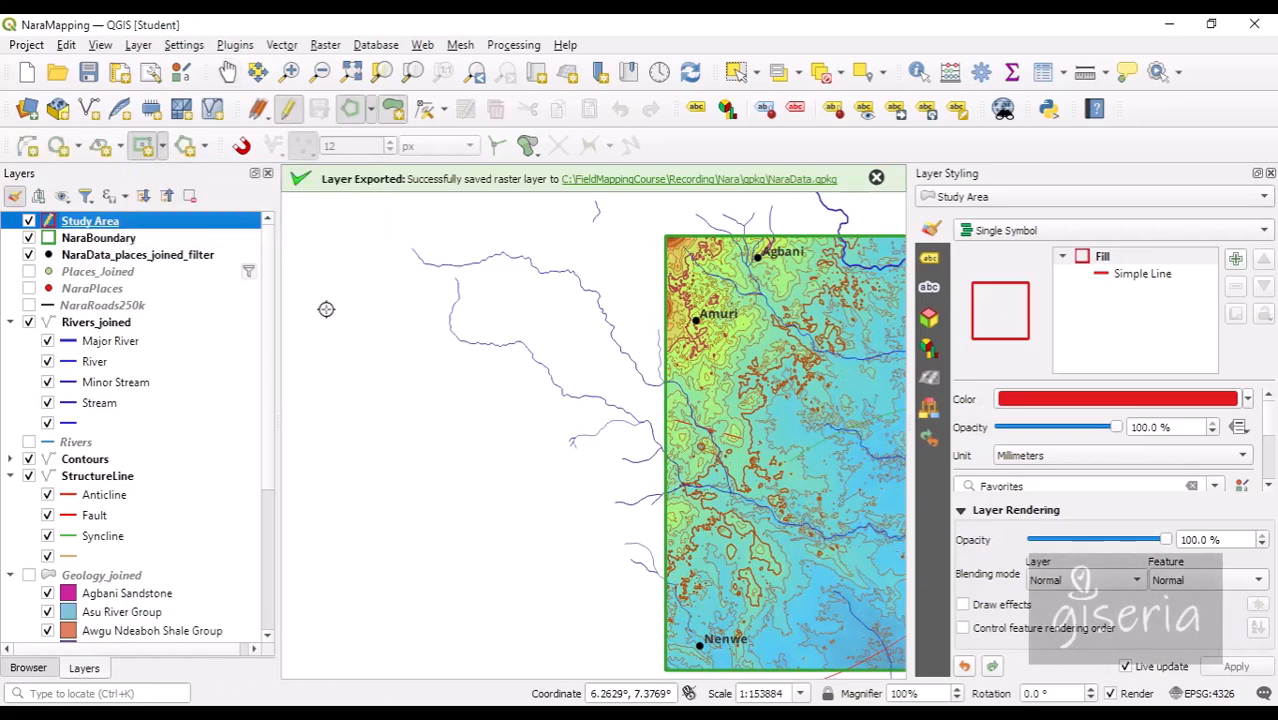
click(403, 435)
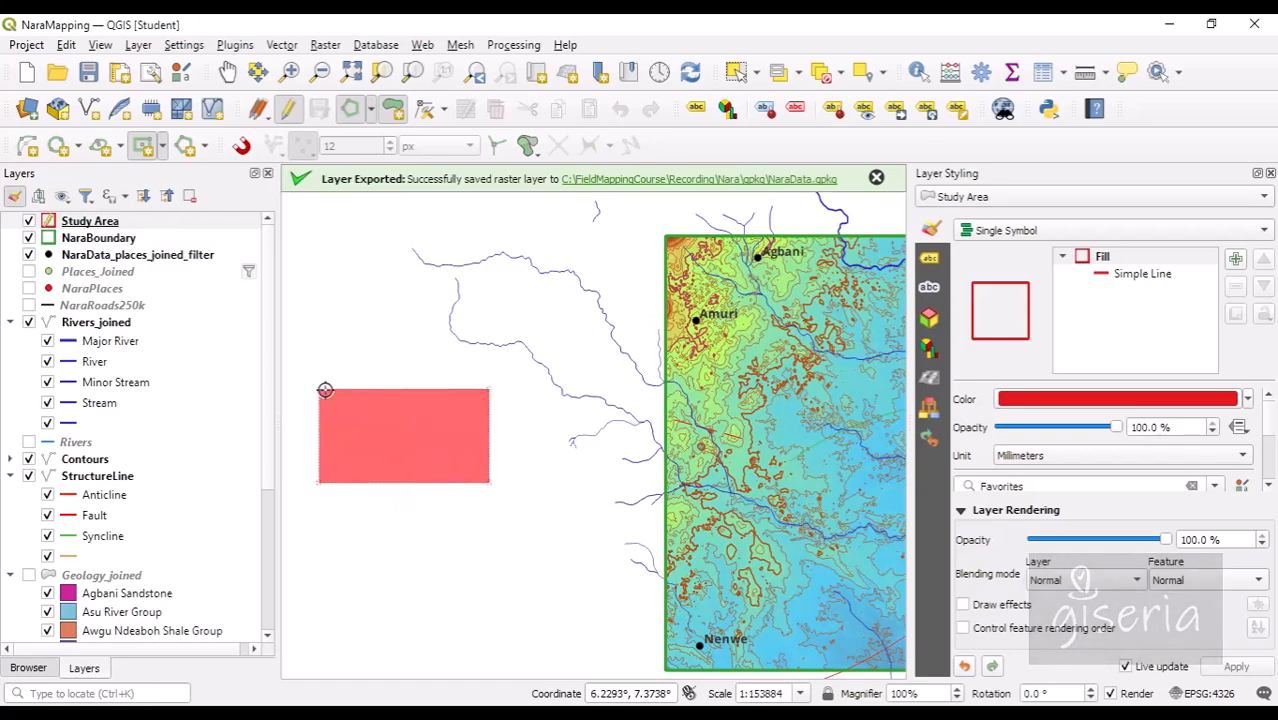
click(326, 387)
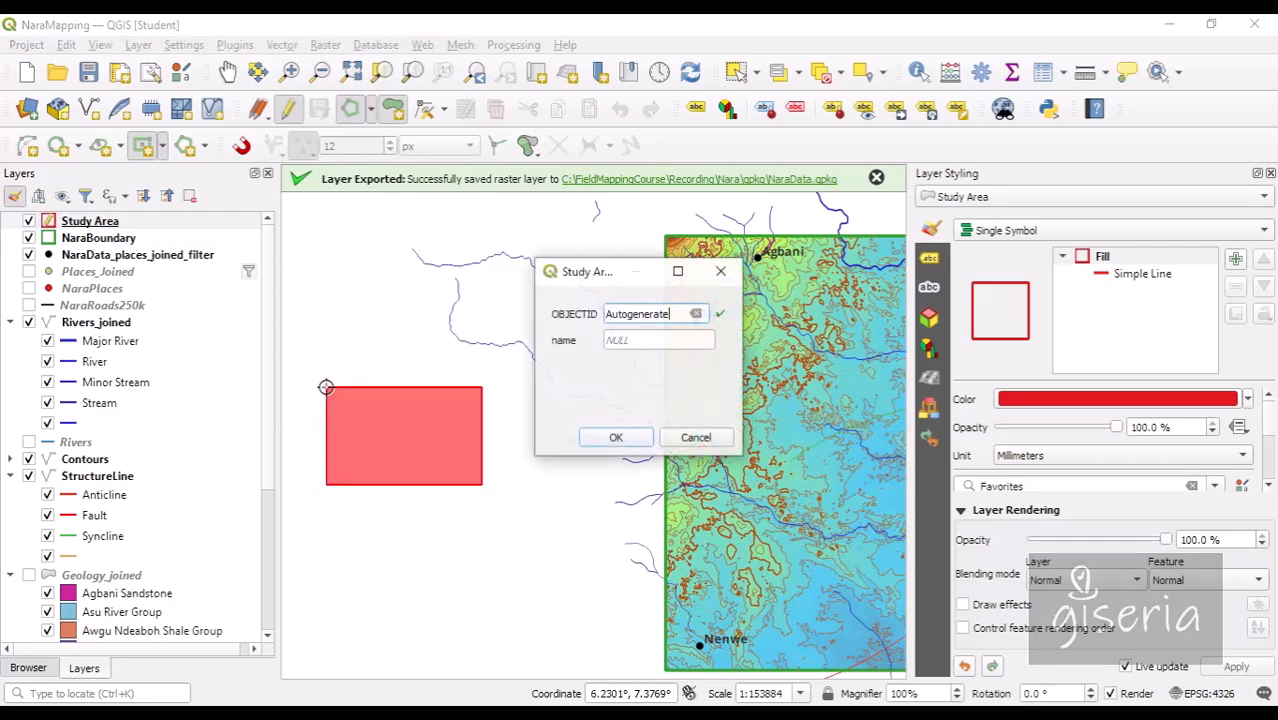
click(699, 444)
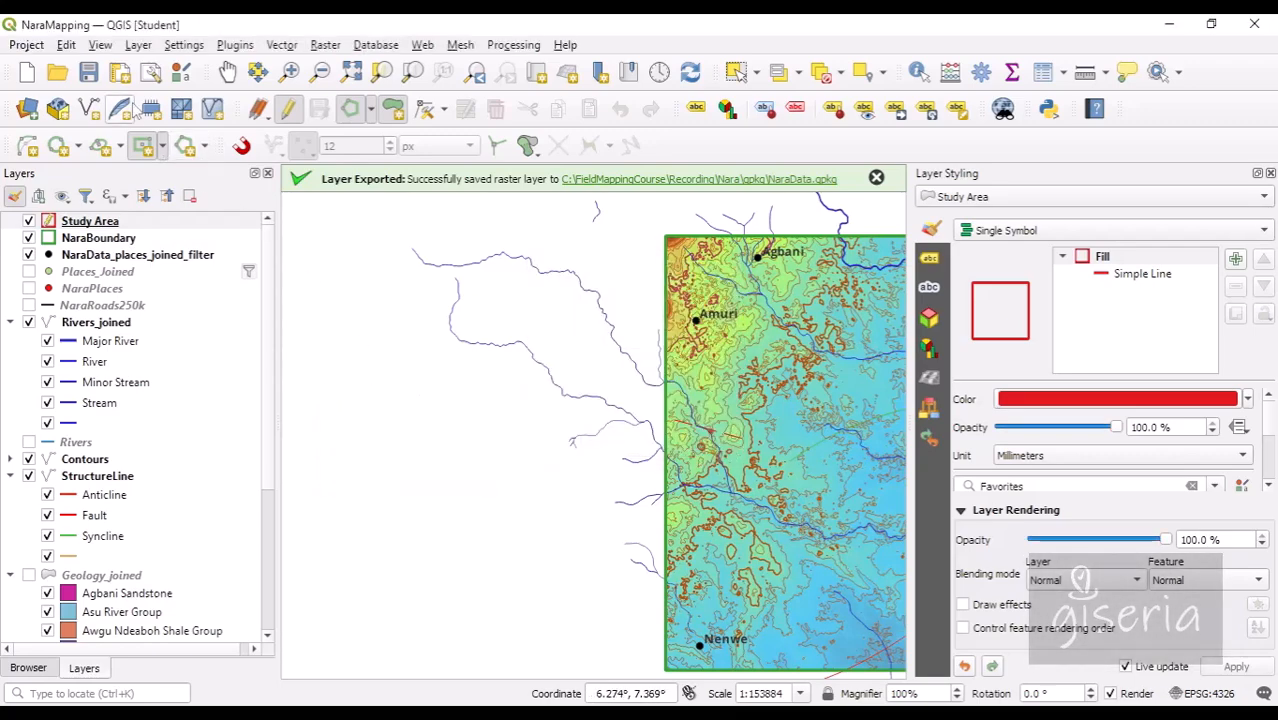
Step: Draw a small trial rectangle from extent west of the Nara boundary and cancel its attribute form
click(163, 146)
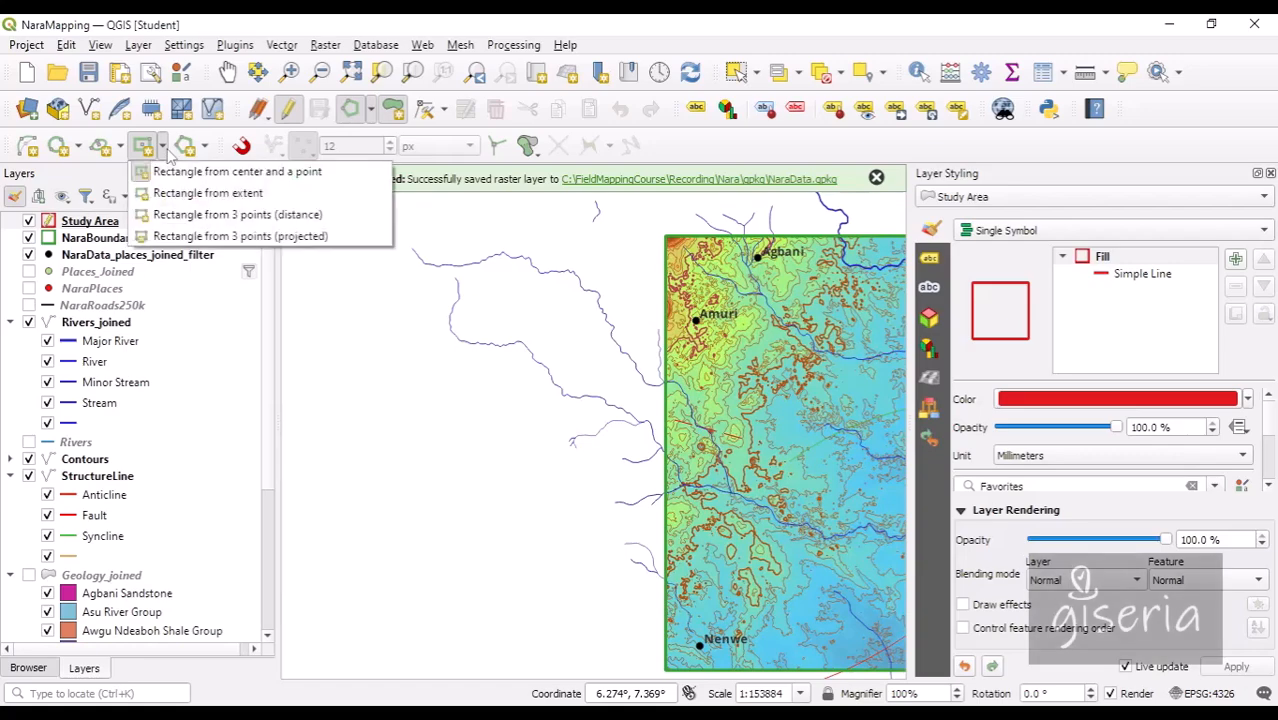
click(228, 196)
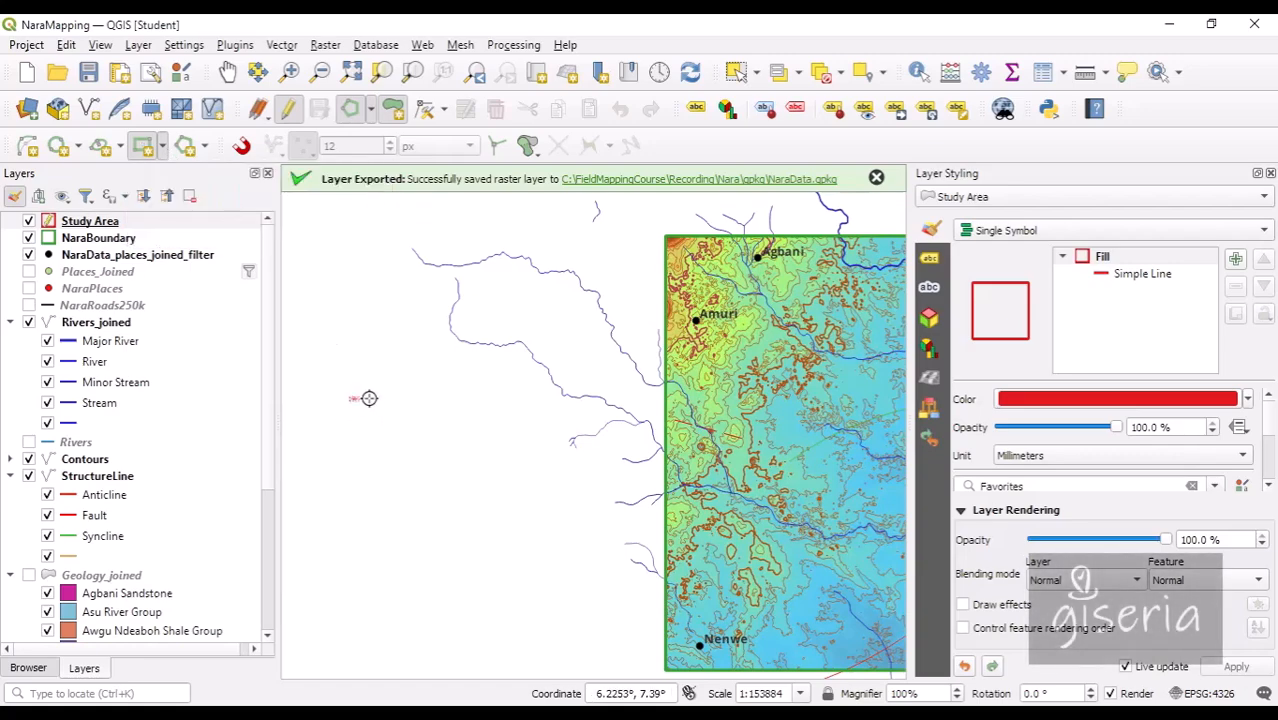
click(351, 399)
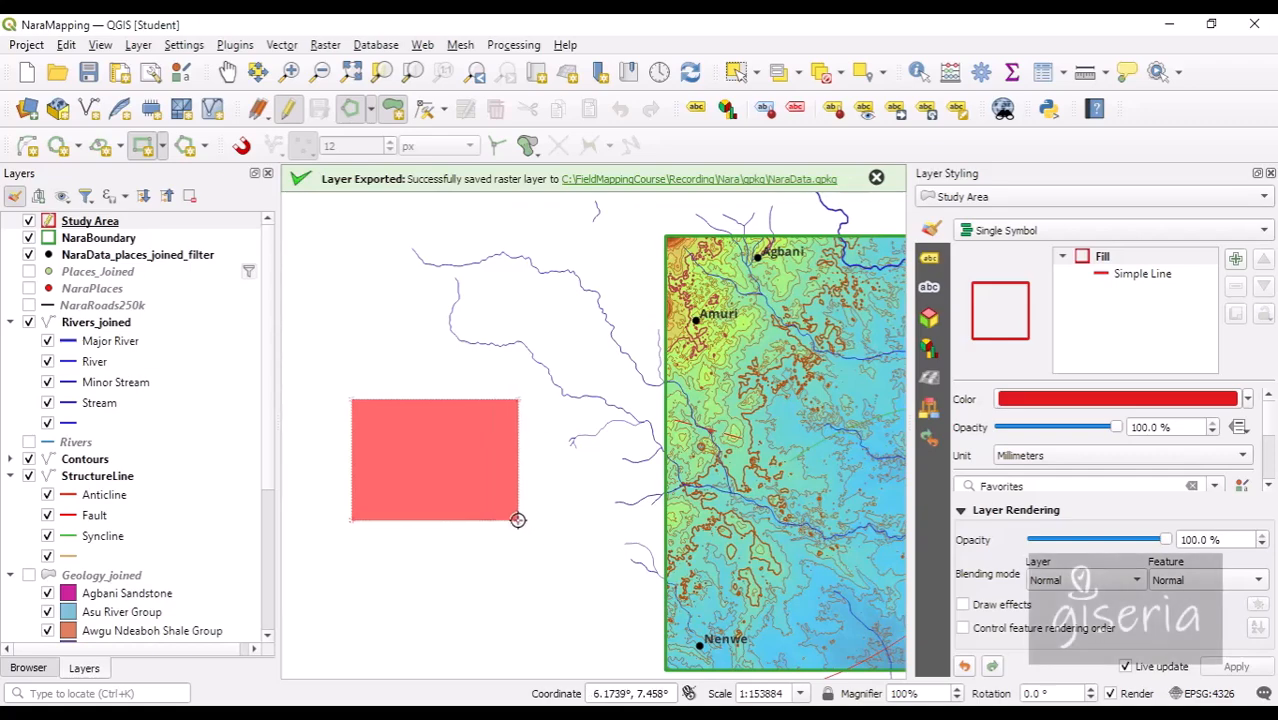
click(383, 372)
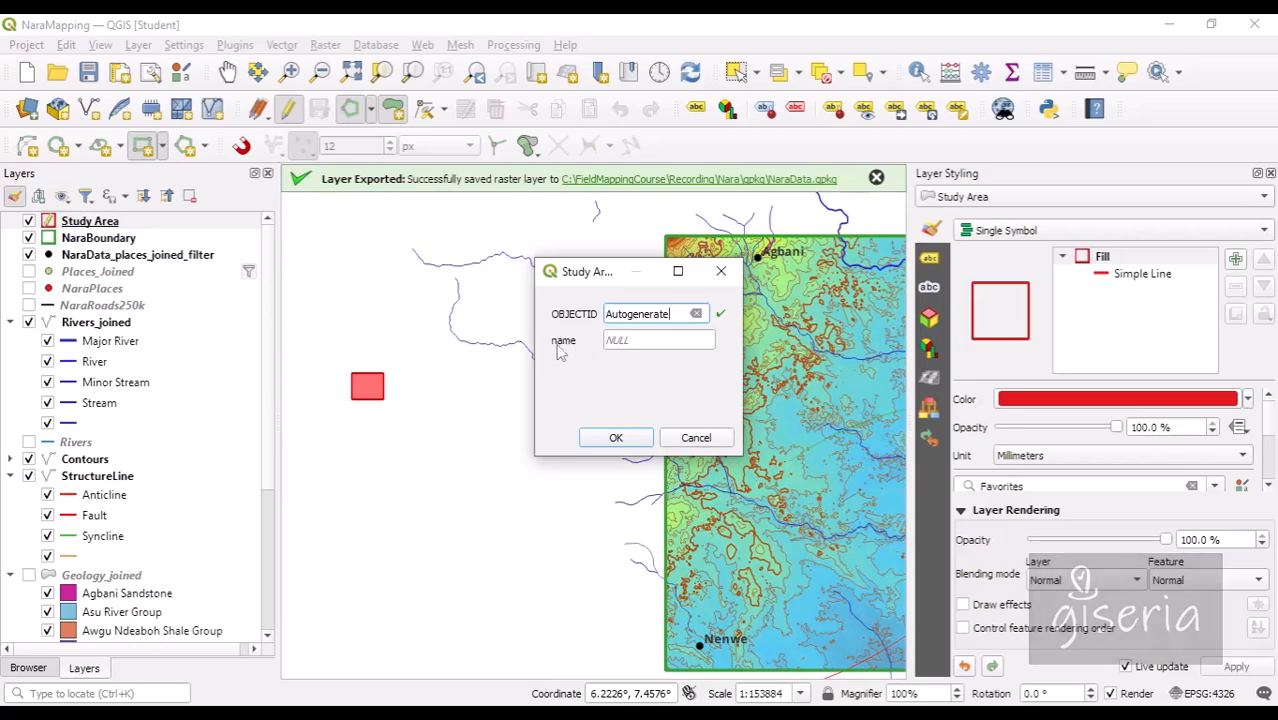
click(695, 438)
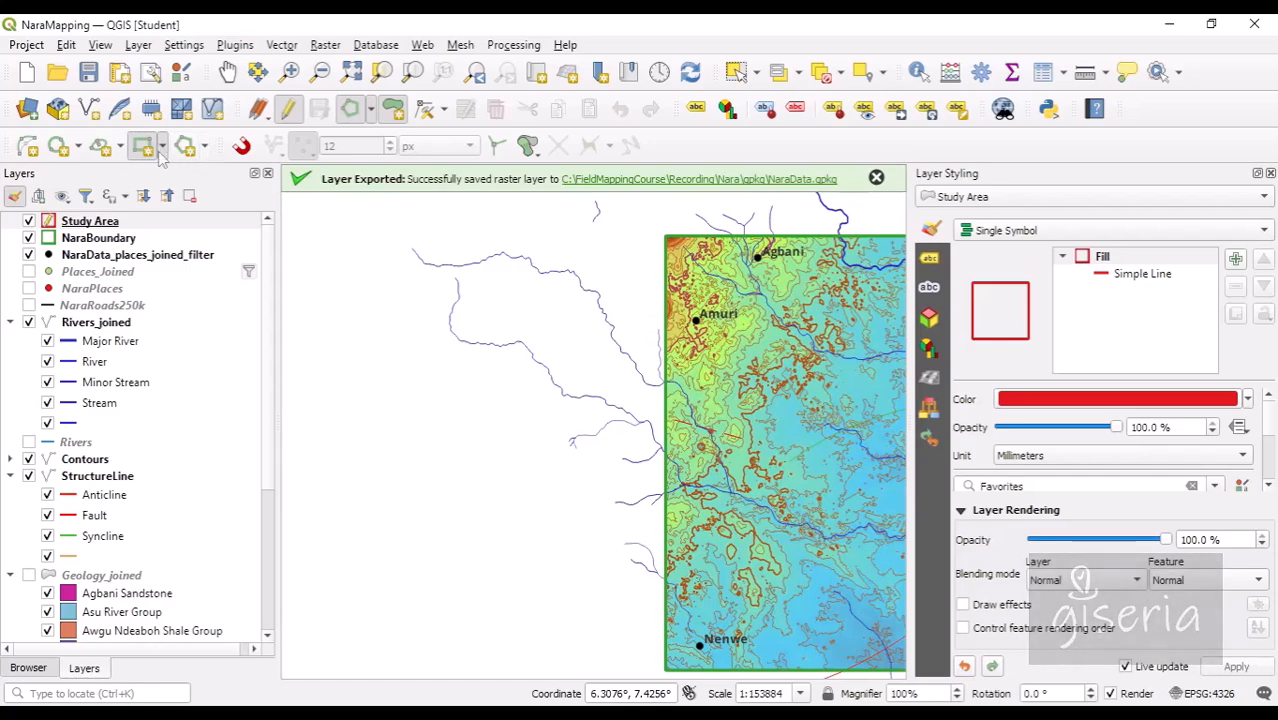
Step: Stop editing the Study Area layer and turn on editing for the Rivers_joined layer instead
click(371, 110)
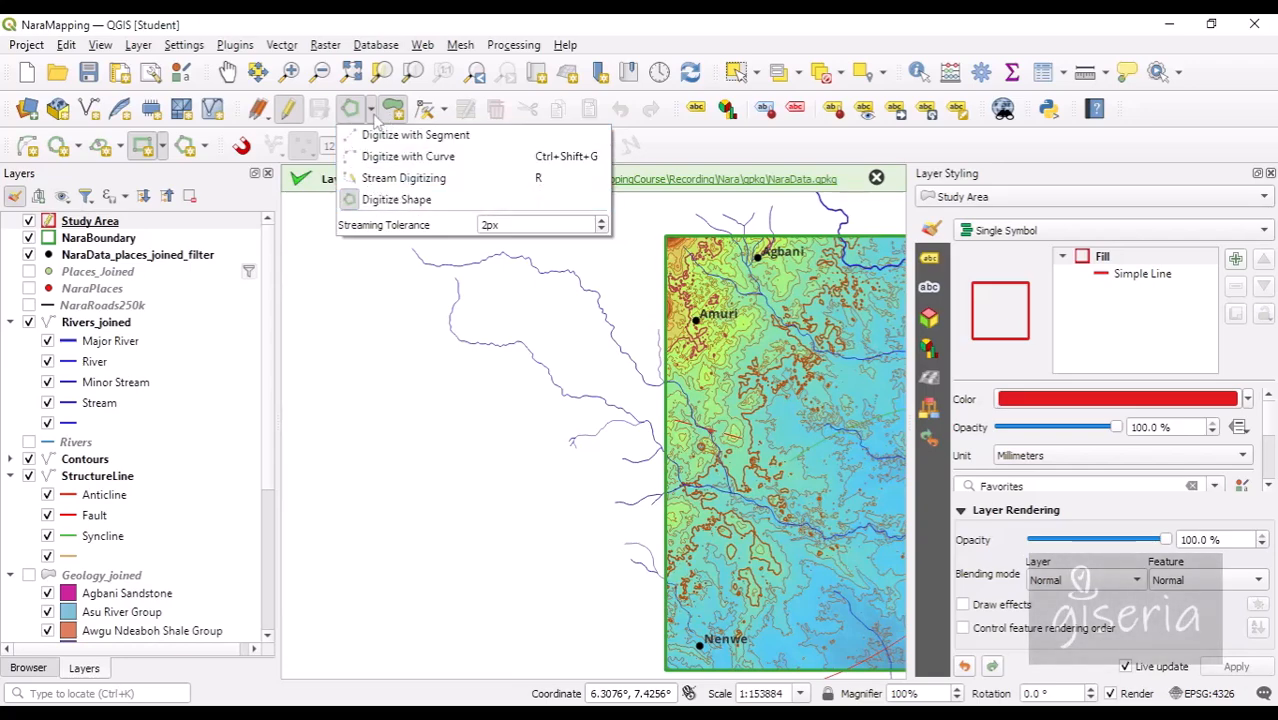
click(295, 109)
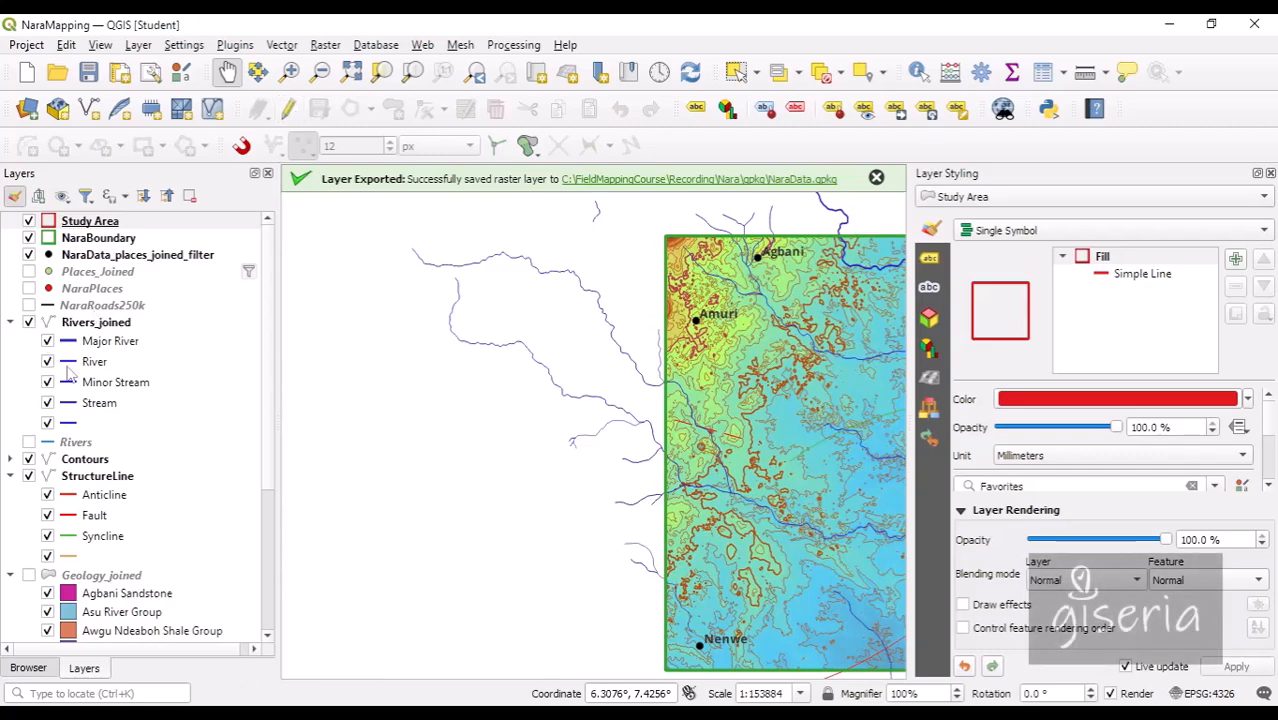
click(60, 306)
click(90, 323)
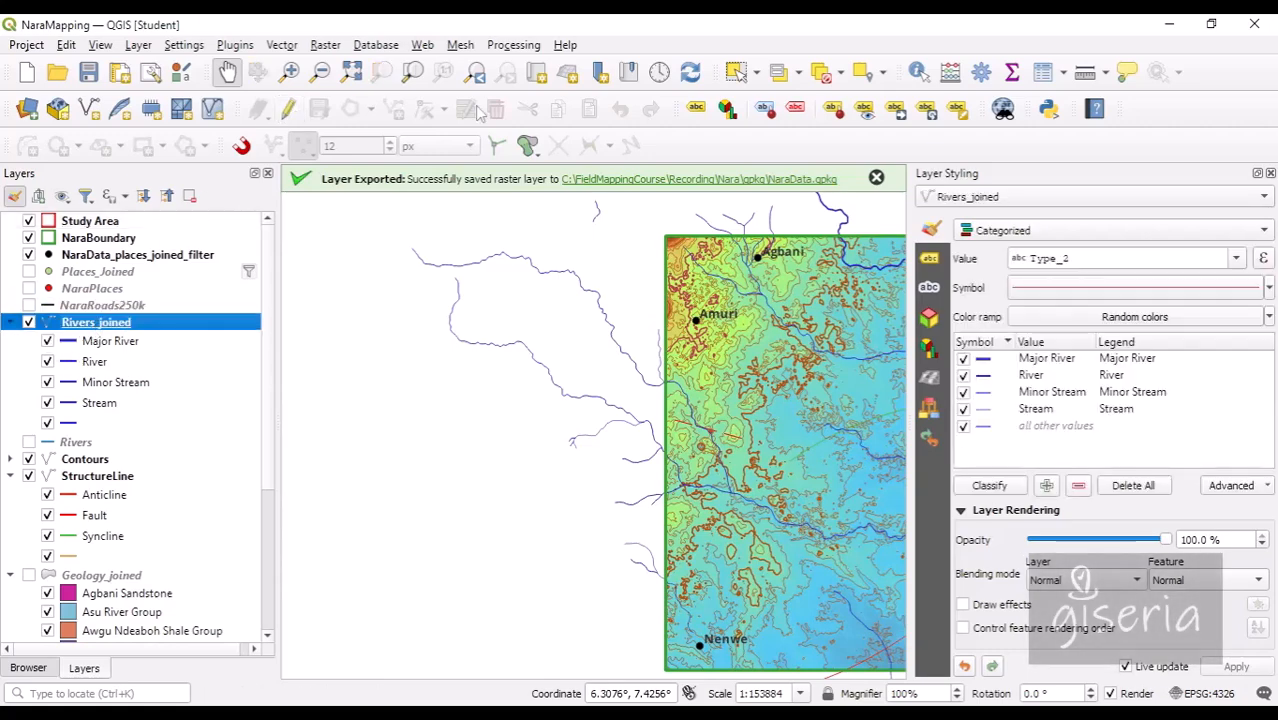
click(288, 109)
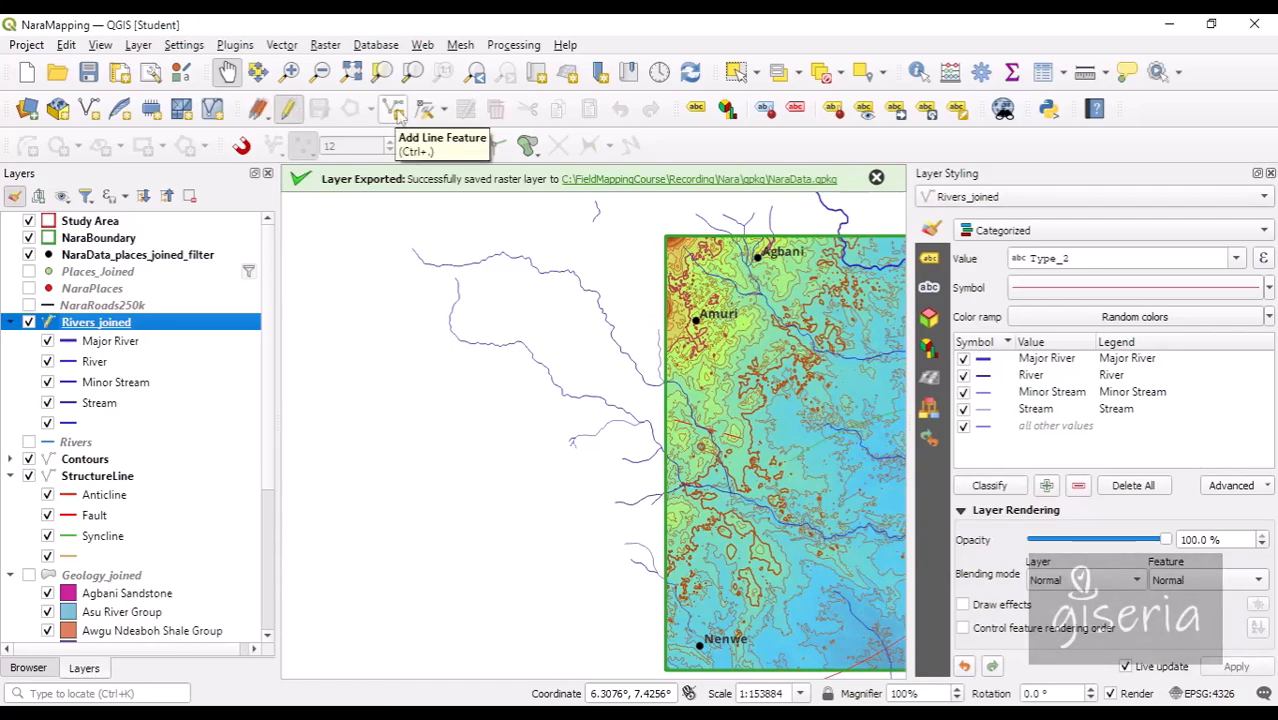
Step: Draw a trial rectangle as a line feature in the empty area west of the Nara boundary and cancel its attribute form
click(392, 110)
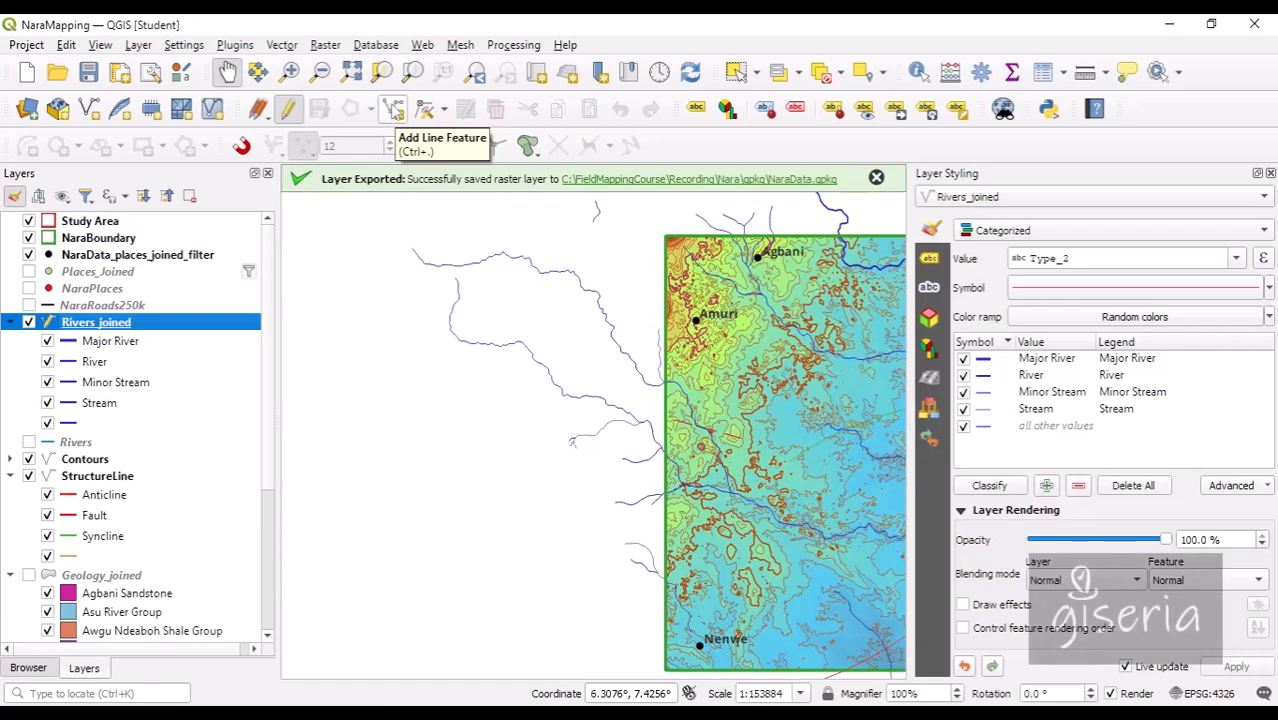
click(349, 420)
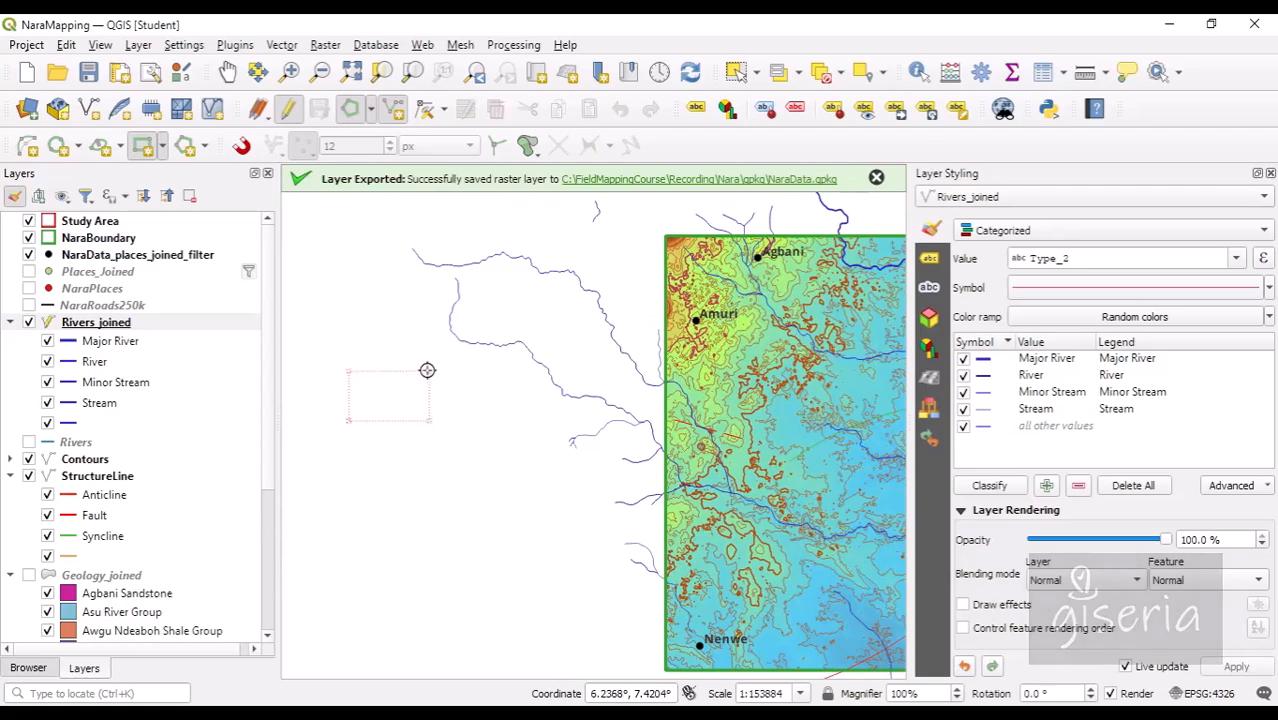
click(425, 366)
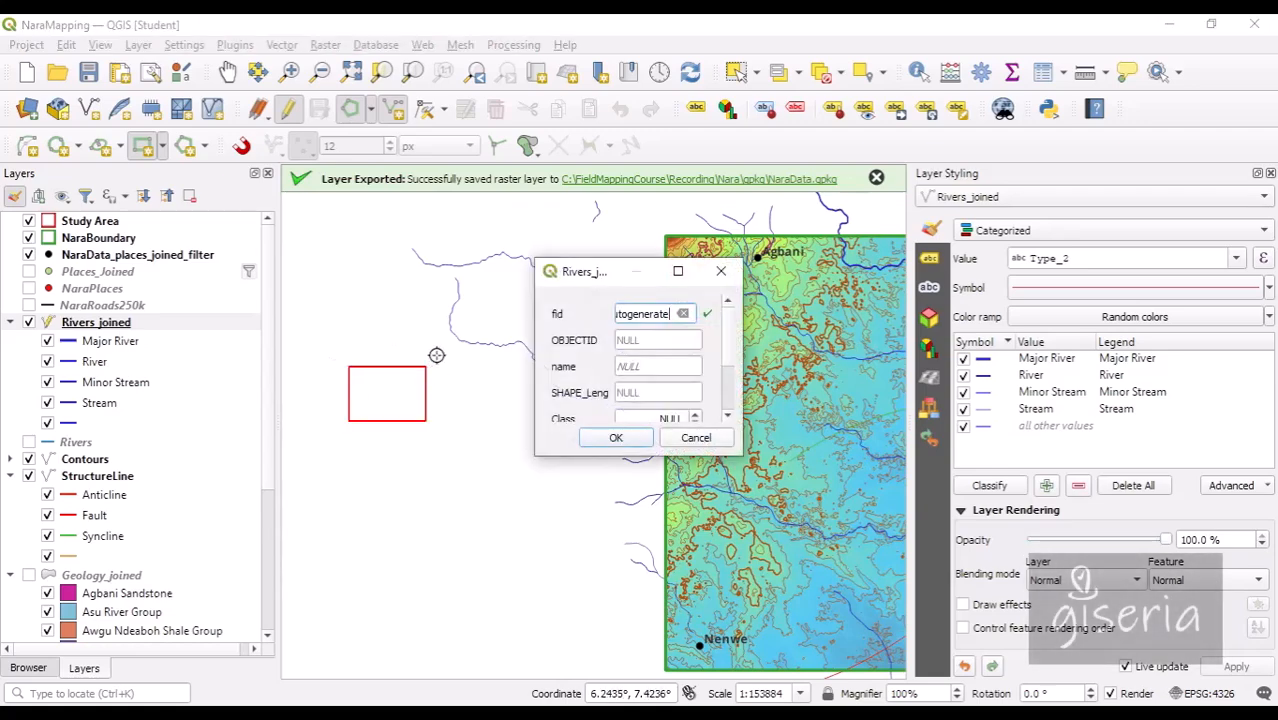
click(695, 438)
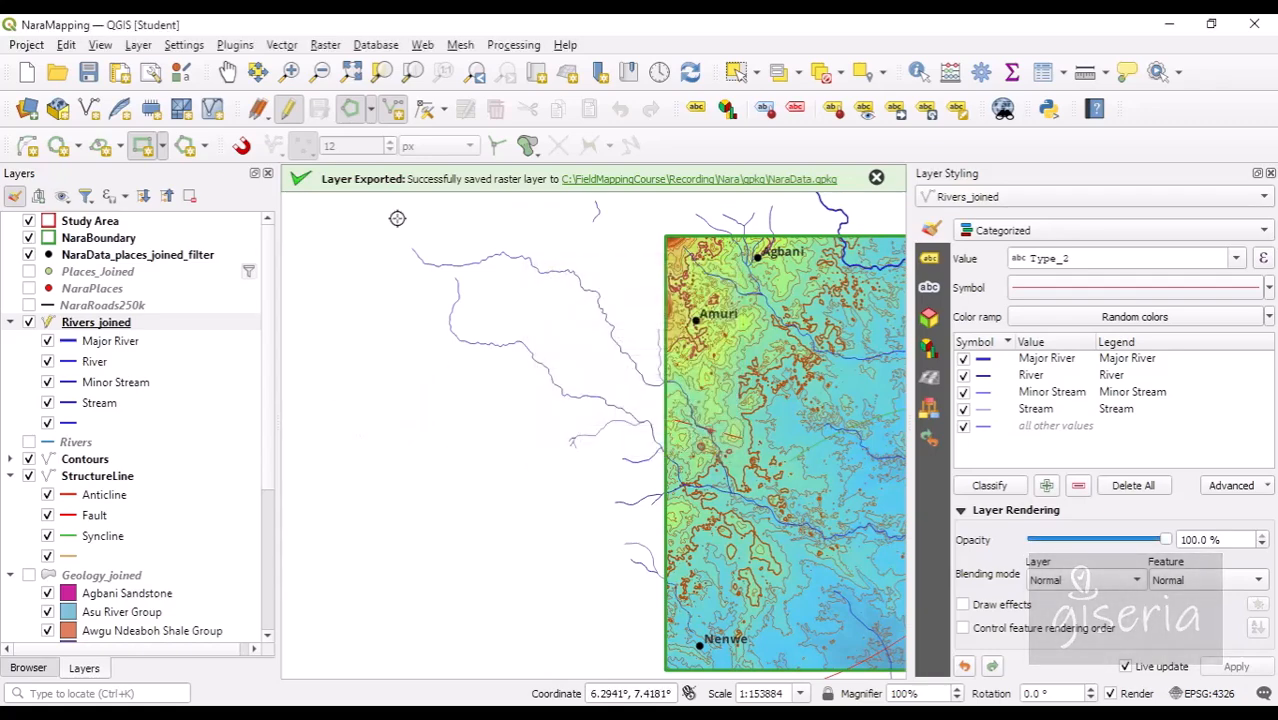
Step: Switch to Digitize with Segment, sketch a trial multi-vertex river line west of the Nara boundary, and cancel its attribute form
click(371, 109)
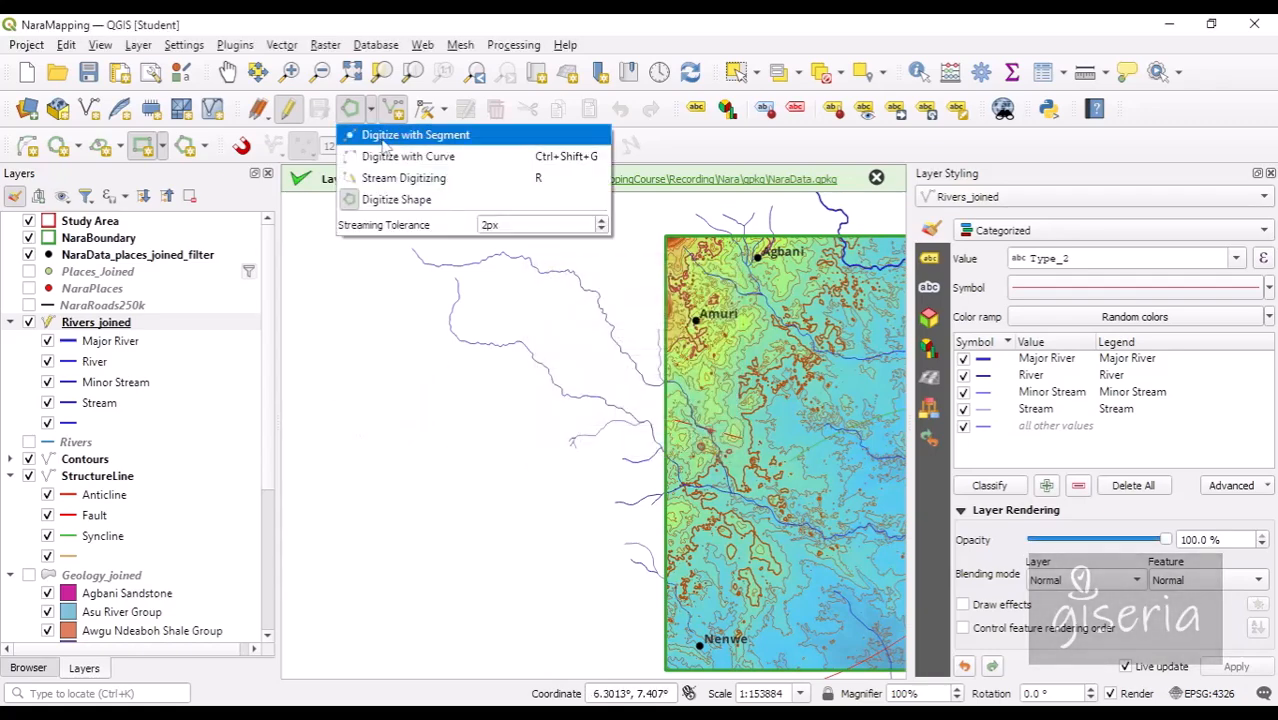
click(383, 140)
click(449, 503)
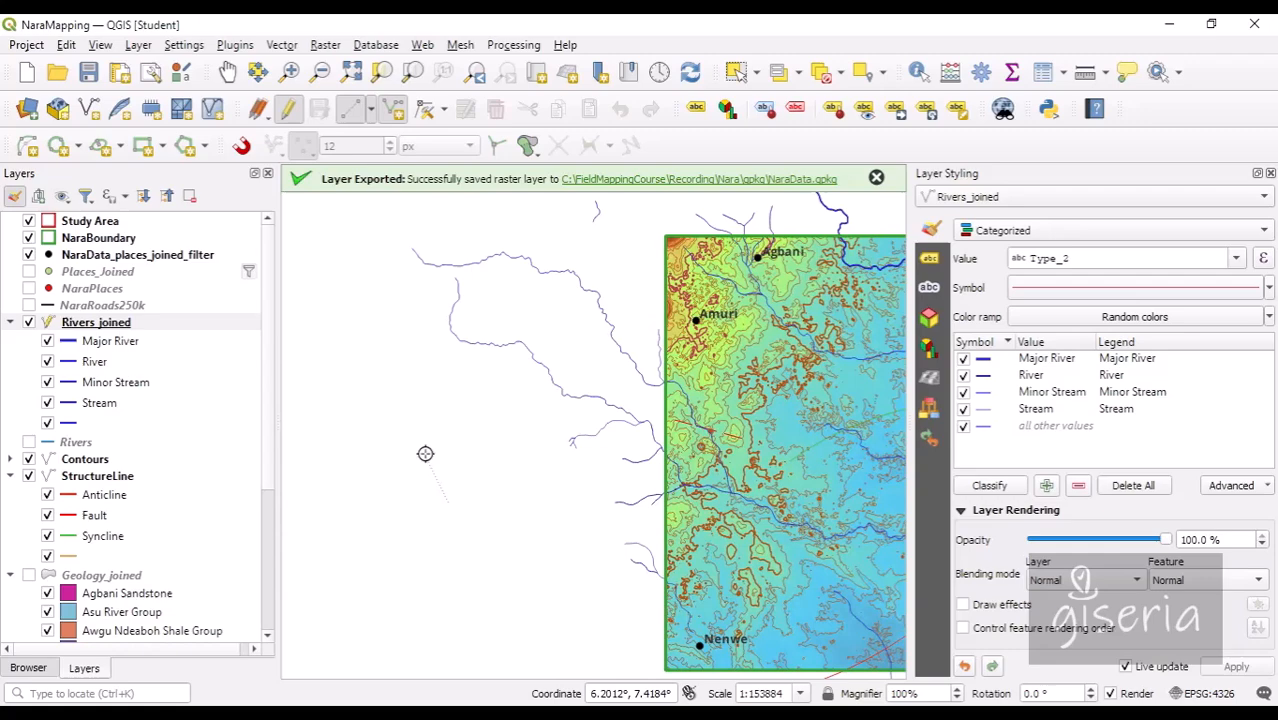
click(388, 382)
click(355, 360)
click(329, 310)
click(331, 277)
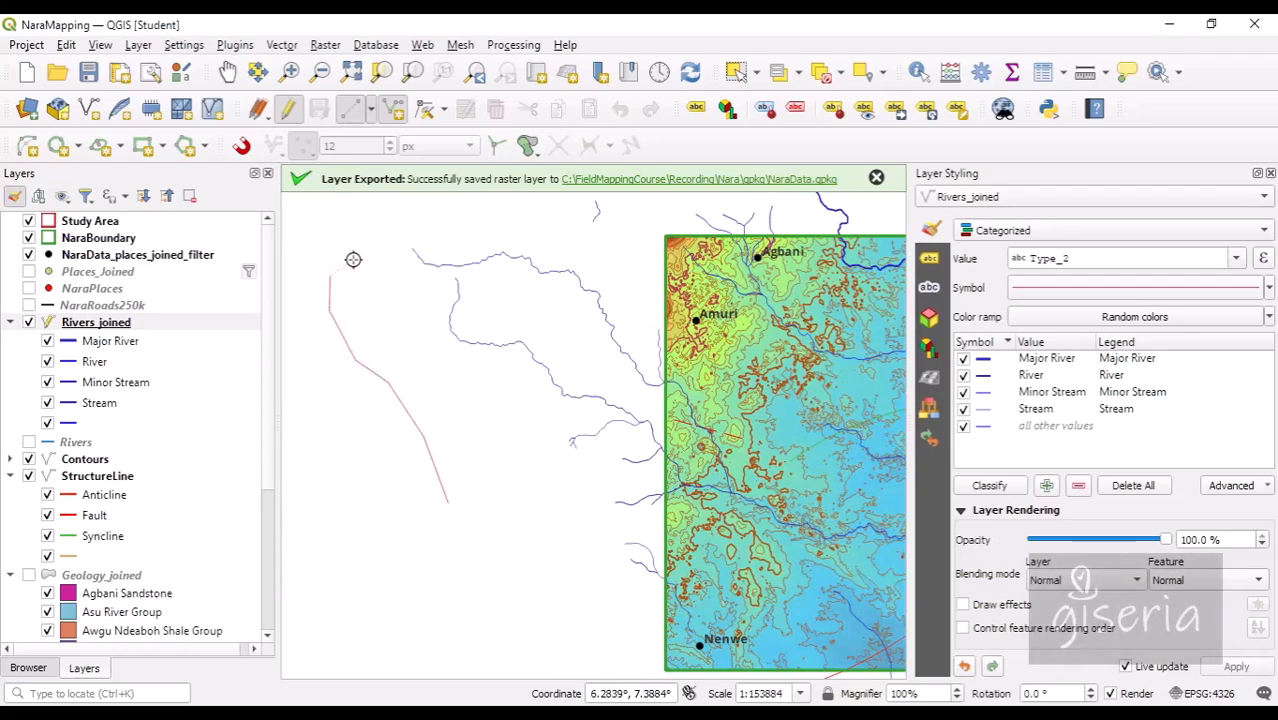
right_click(331, 277)
click(695, 440)
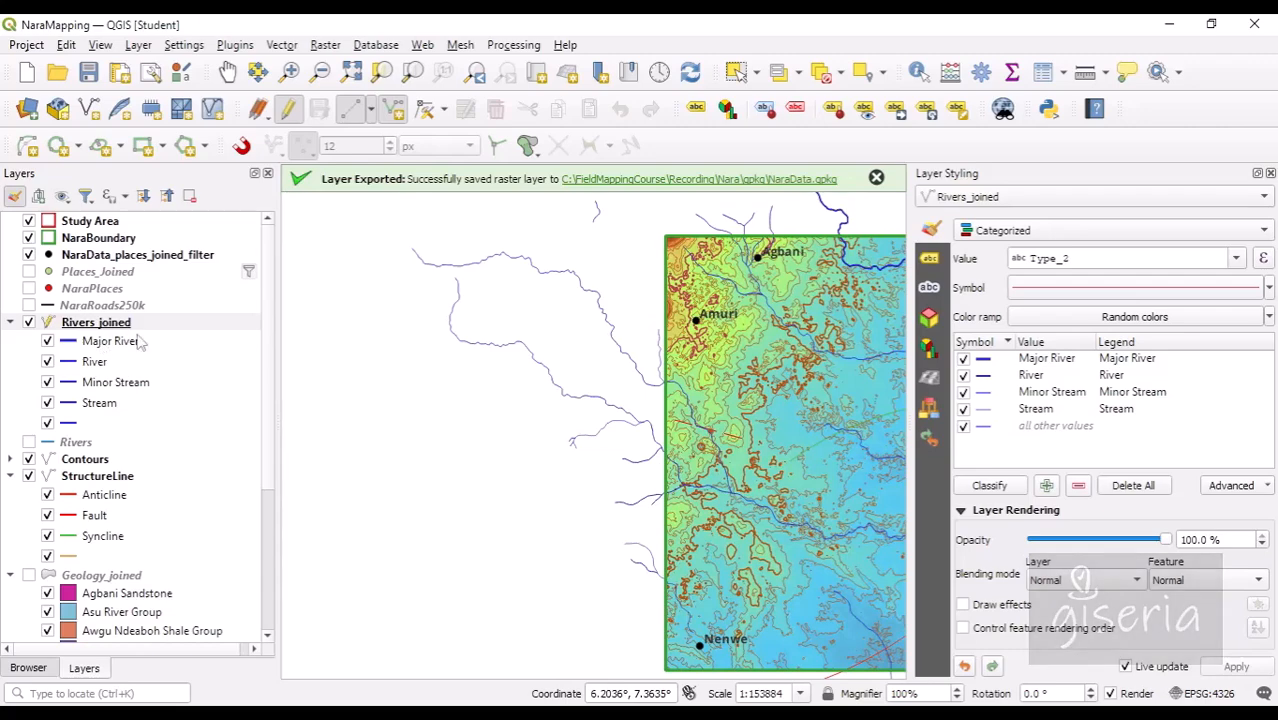
Step: Add a trial five-vertex river line west of the Nara boundary with its attributes left empty, and undo the addition
click(425, 505)
click(396, 448)
click(374, 390)
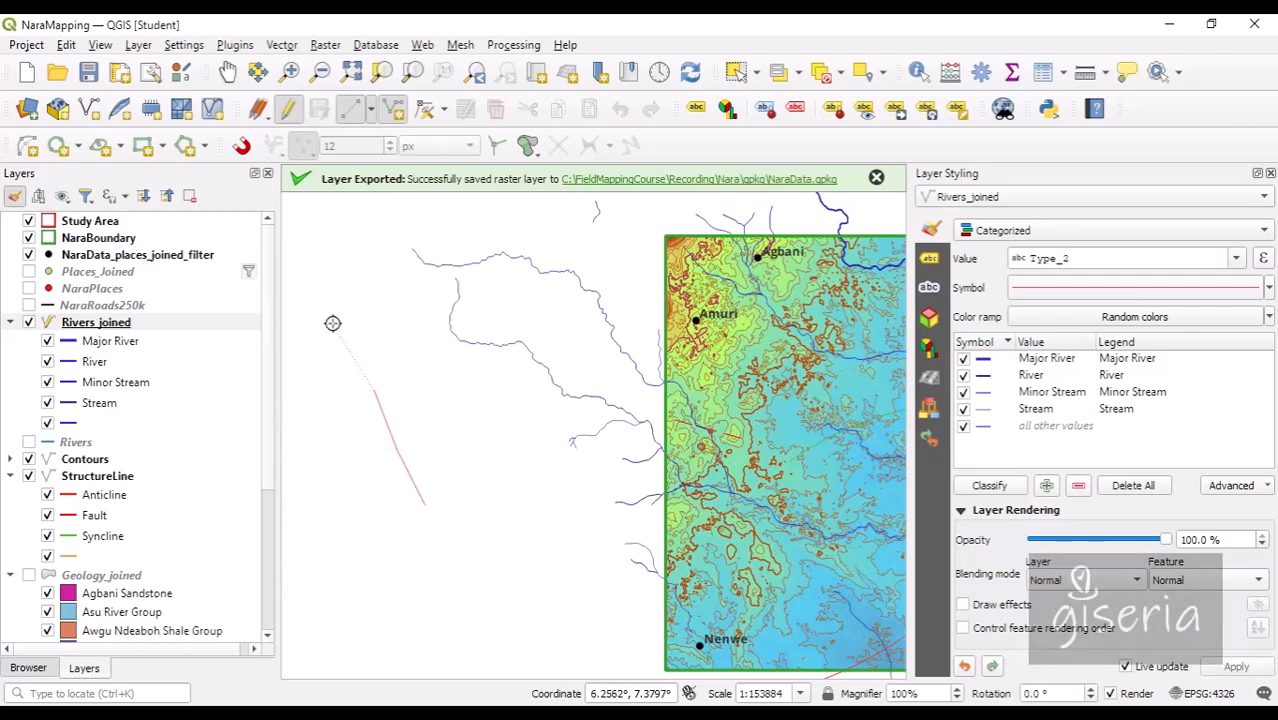
click(334, 313)
click(348, 258)
right_click(414, 383)
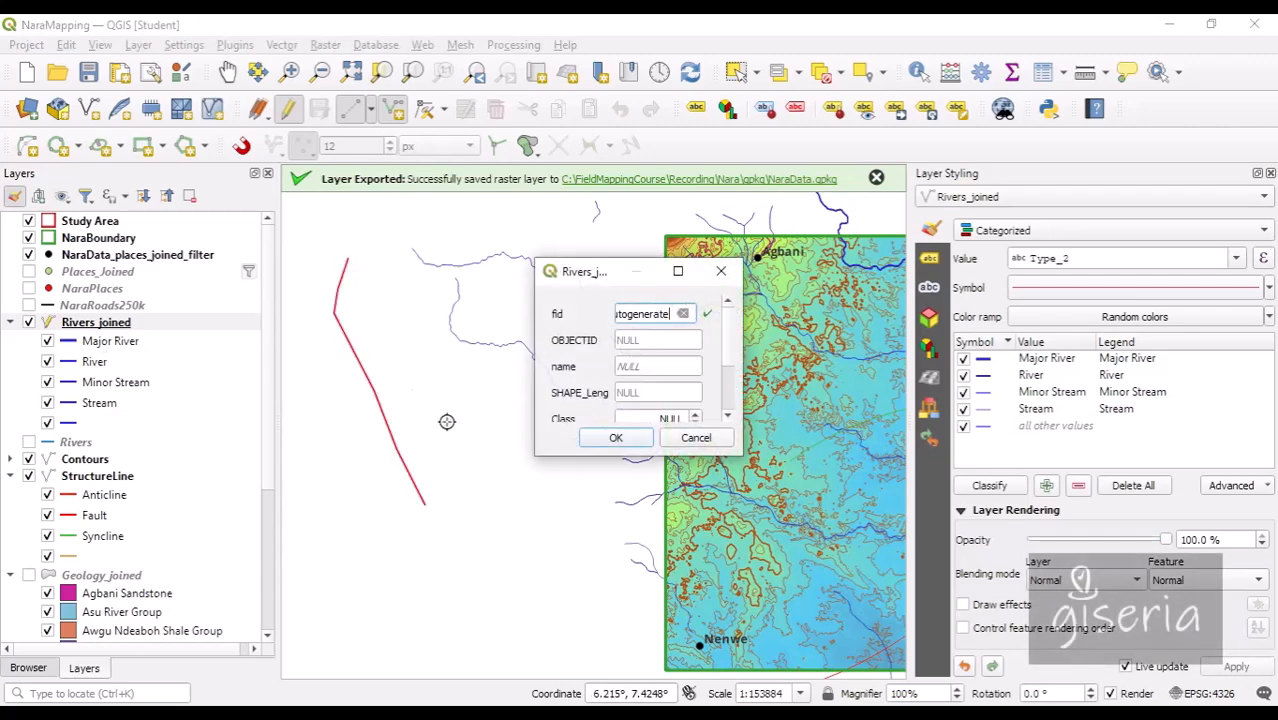
scroll(738, 365, down, 2)
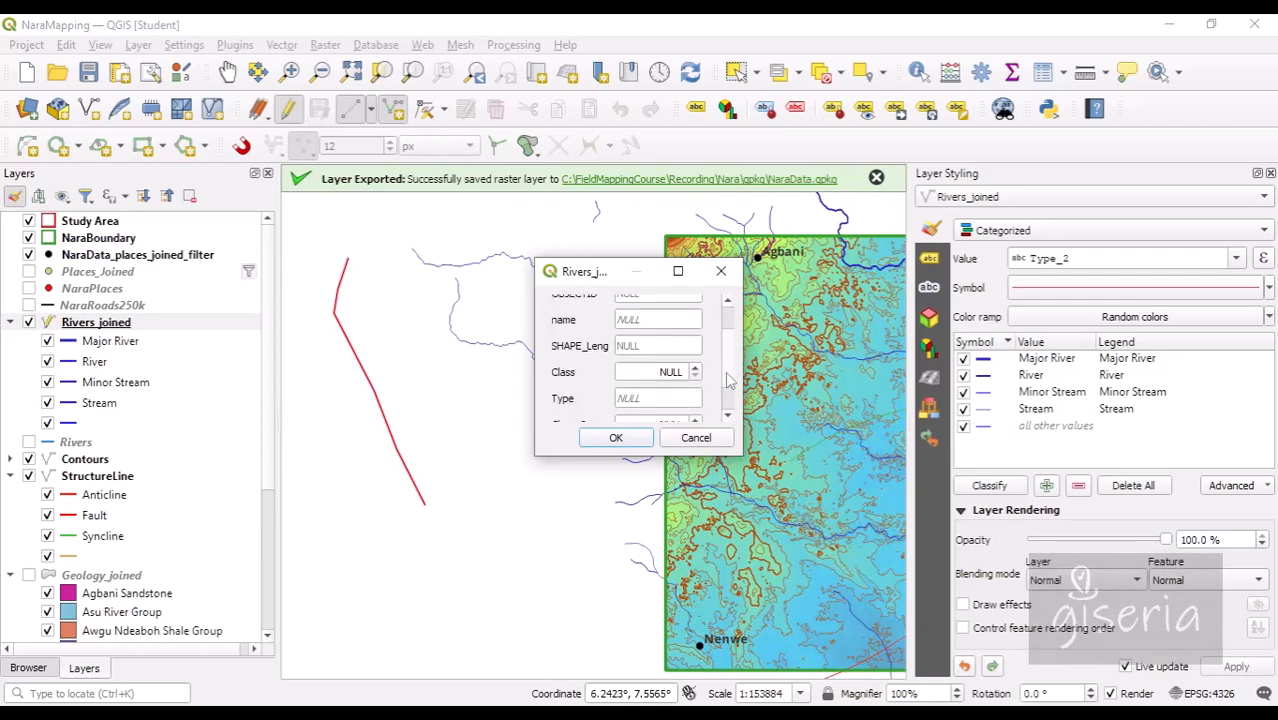
click(616, 439)
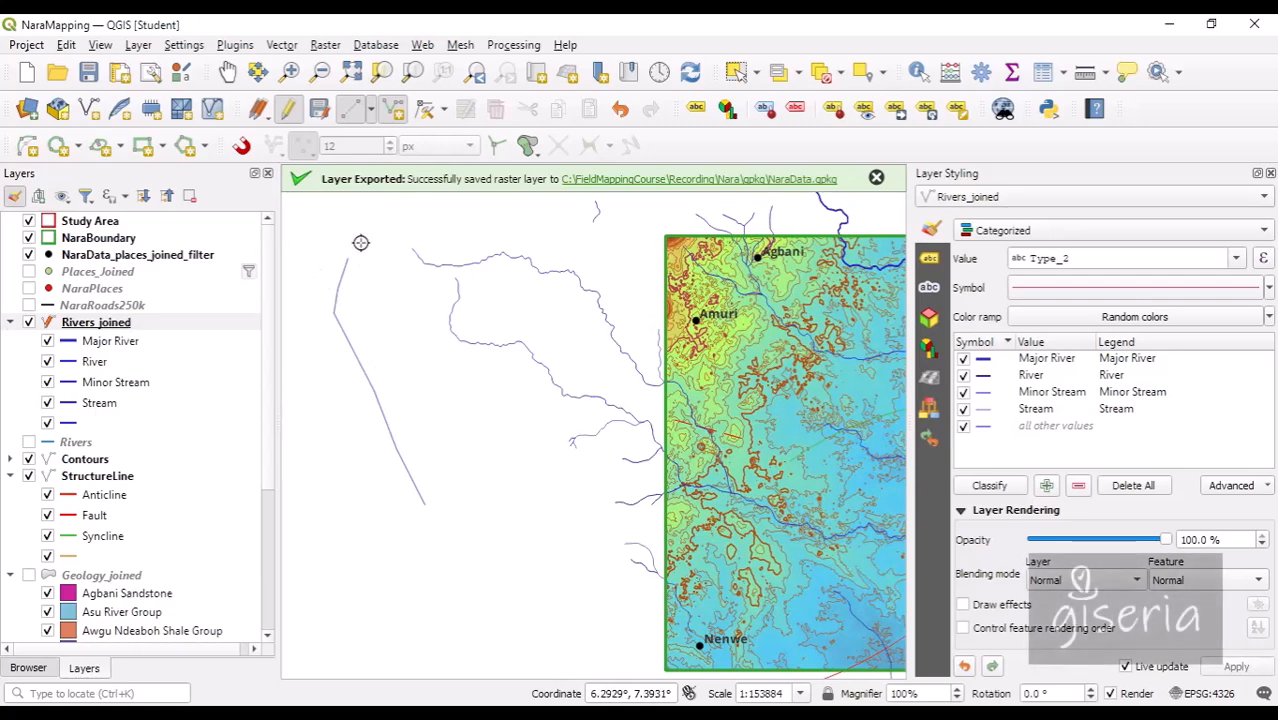
click(620, 109)
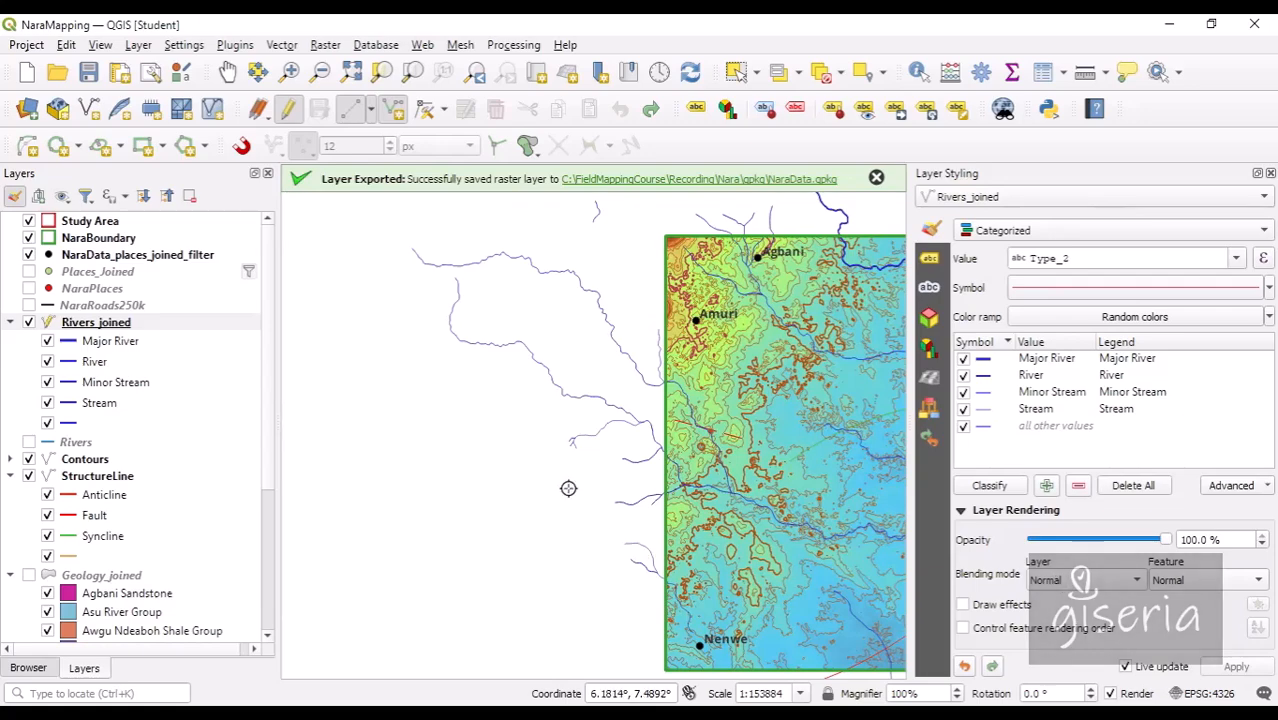
Step: Sketch another trial river line of six vertices west of the Nara boundary and cancel its attribute form
click(472, 522)
click(453, 483)
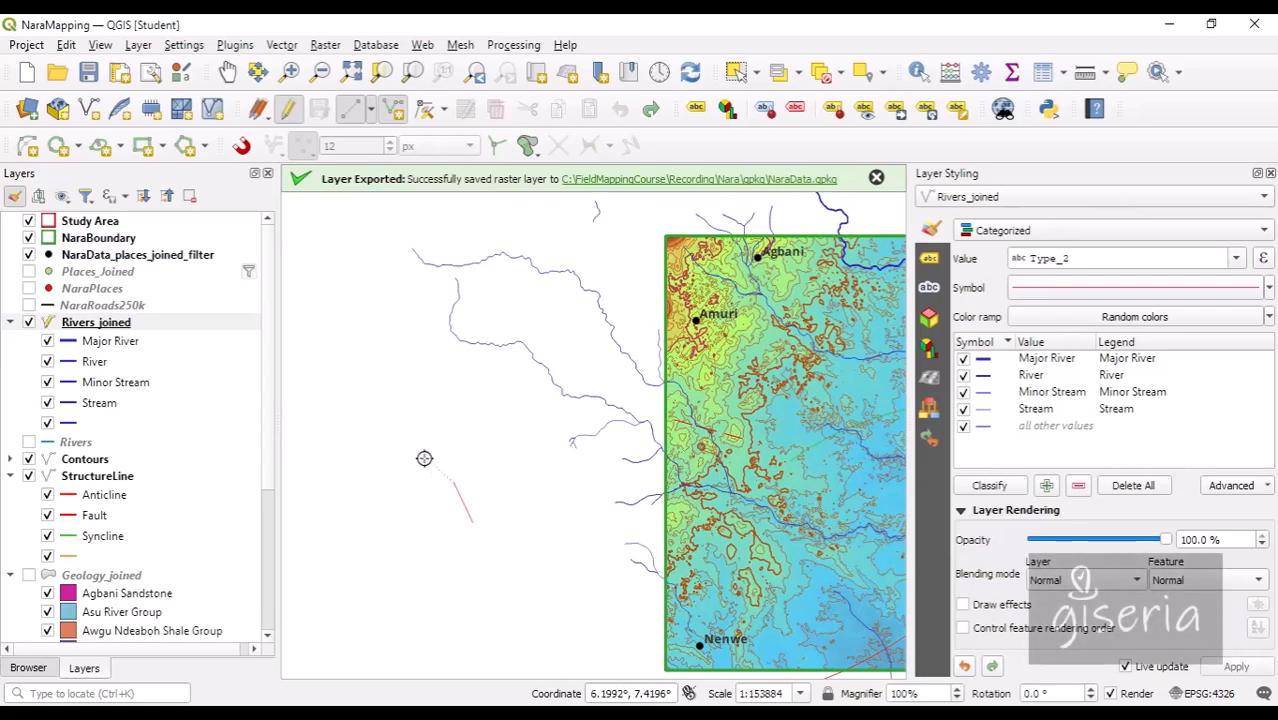
click(383, 419)
click(364, 371)
click(369, 331)
click(384, 285)
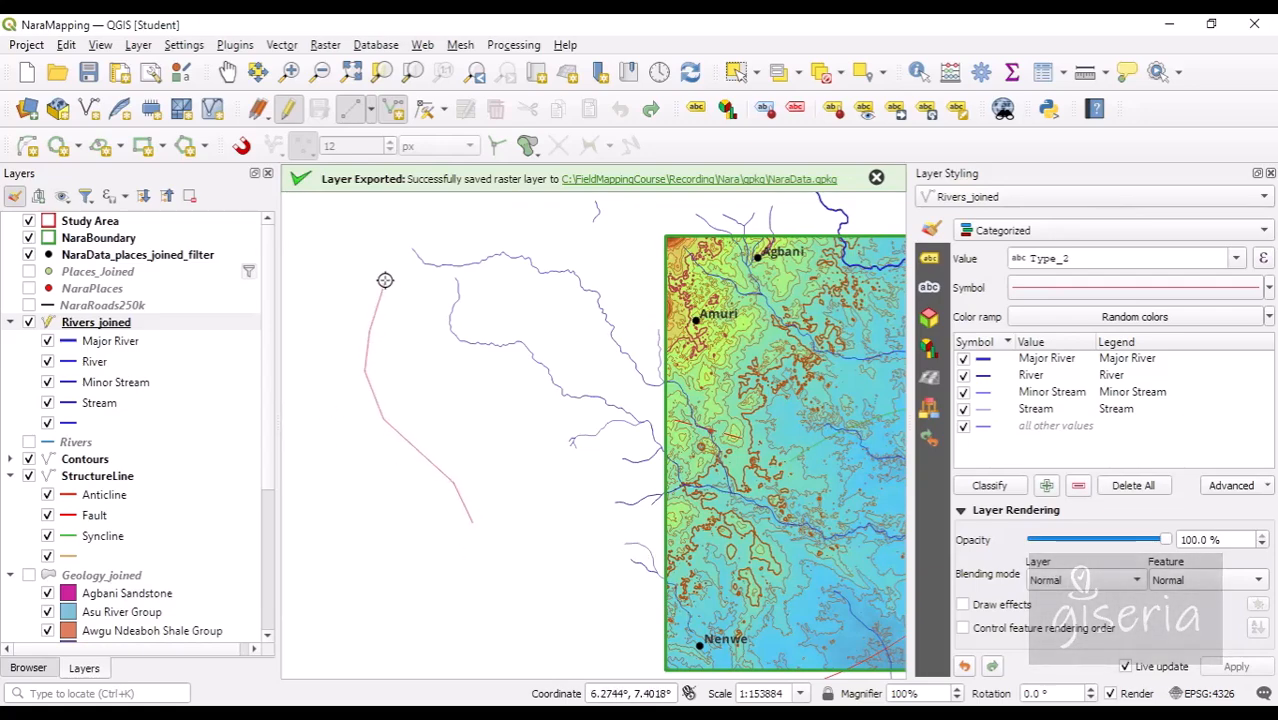
right_click(367, 456)
click(696, 439)
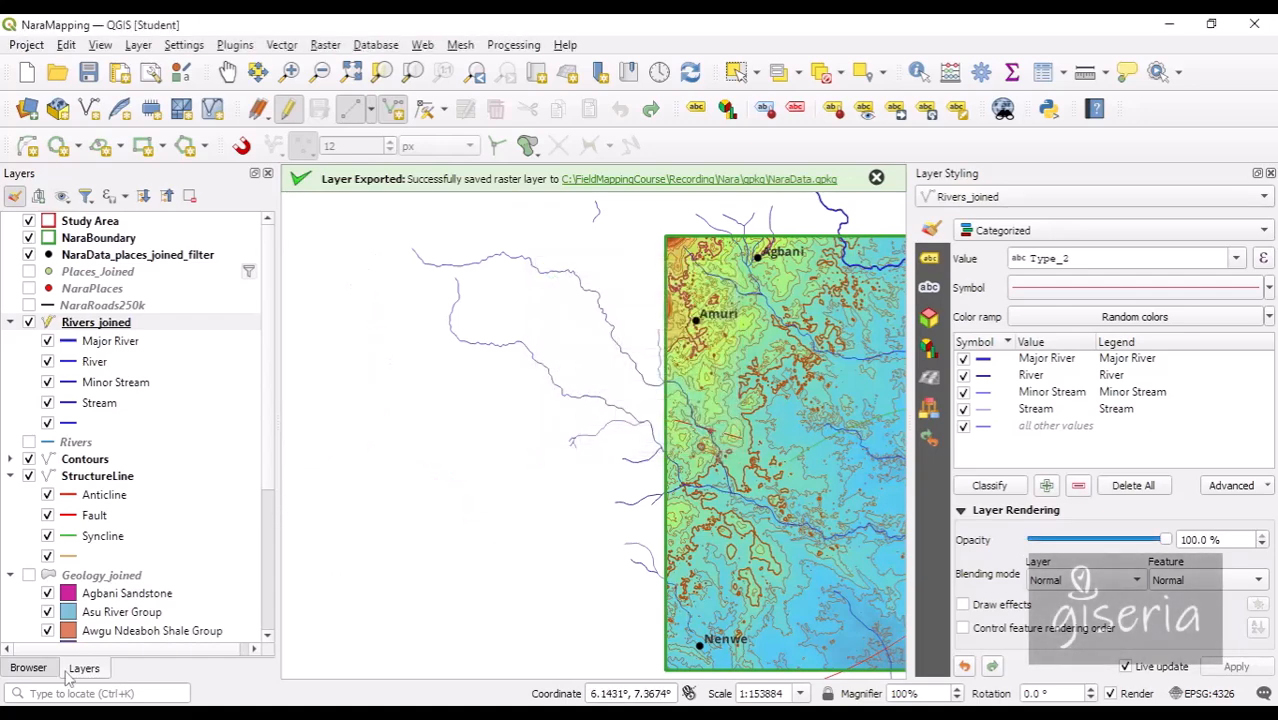
Step: Examine the layers stored in NaraData.gpkg in the project's gpkg folder, and return to the layer list
click(30, 668)
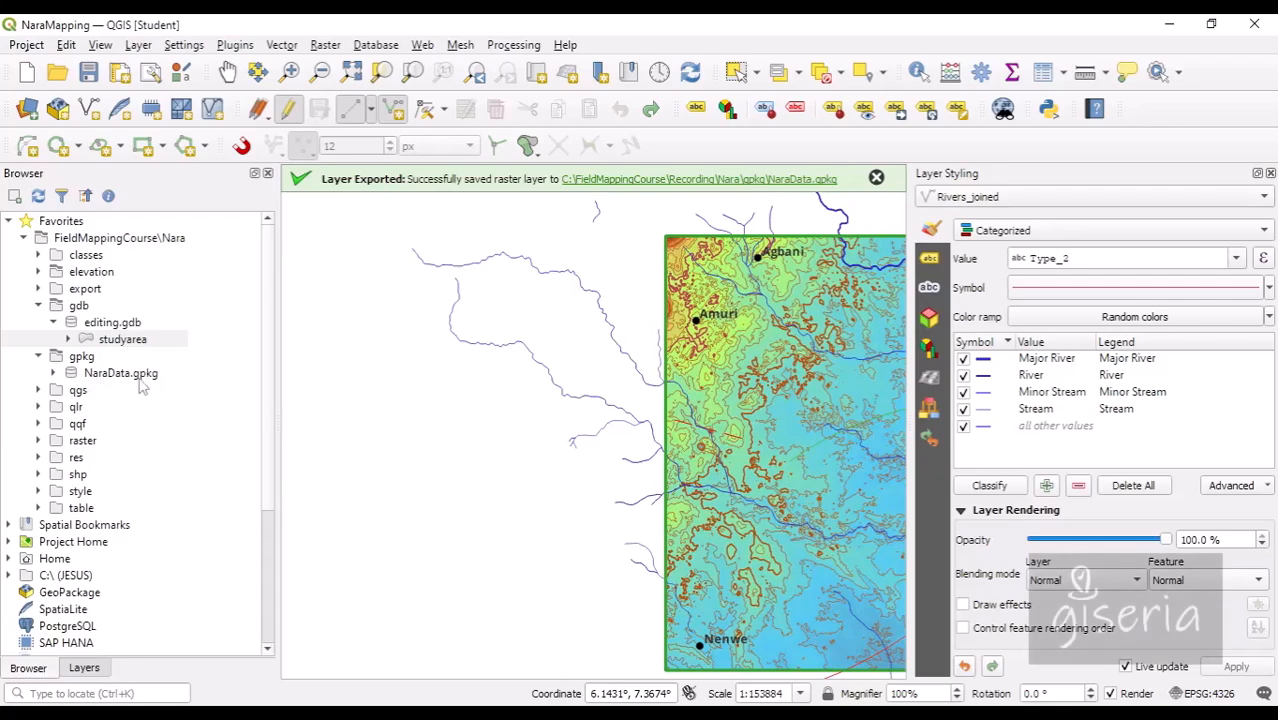
click(53, 372)
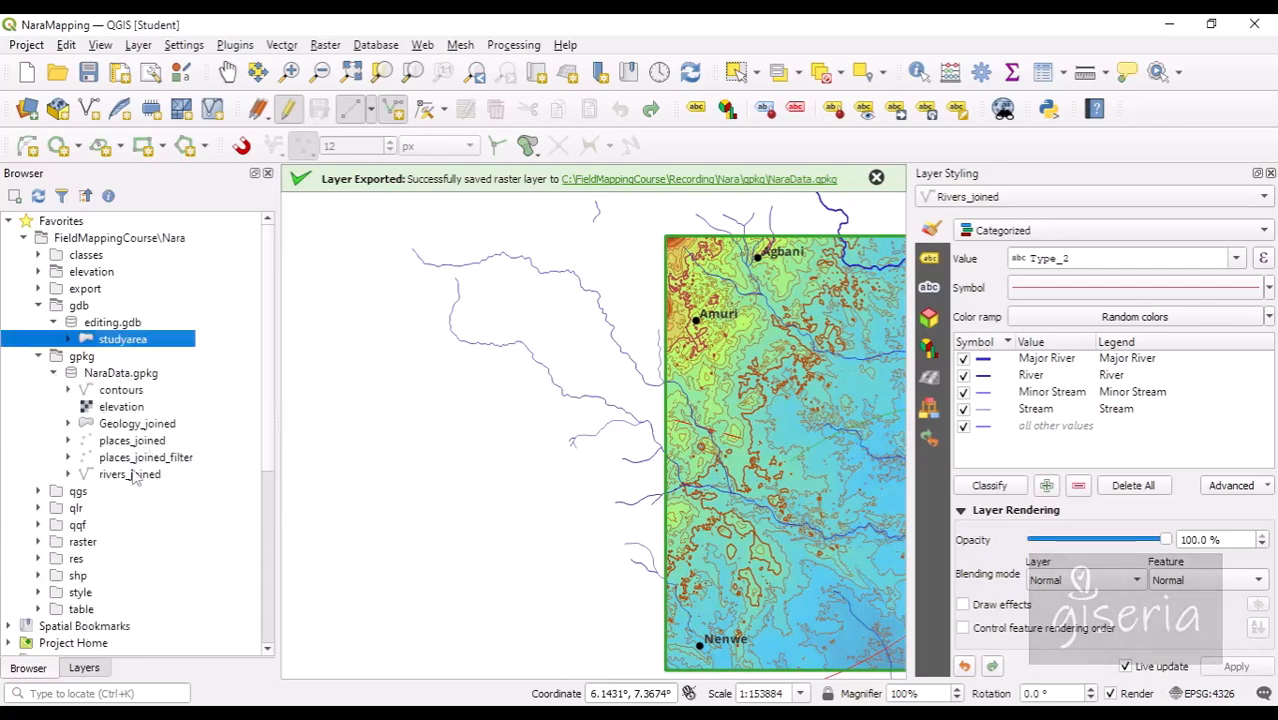
click(84, 667)
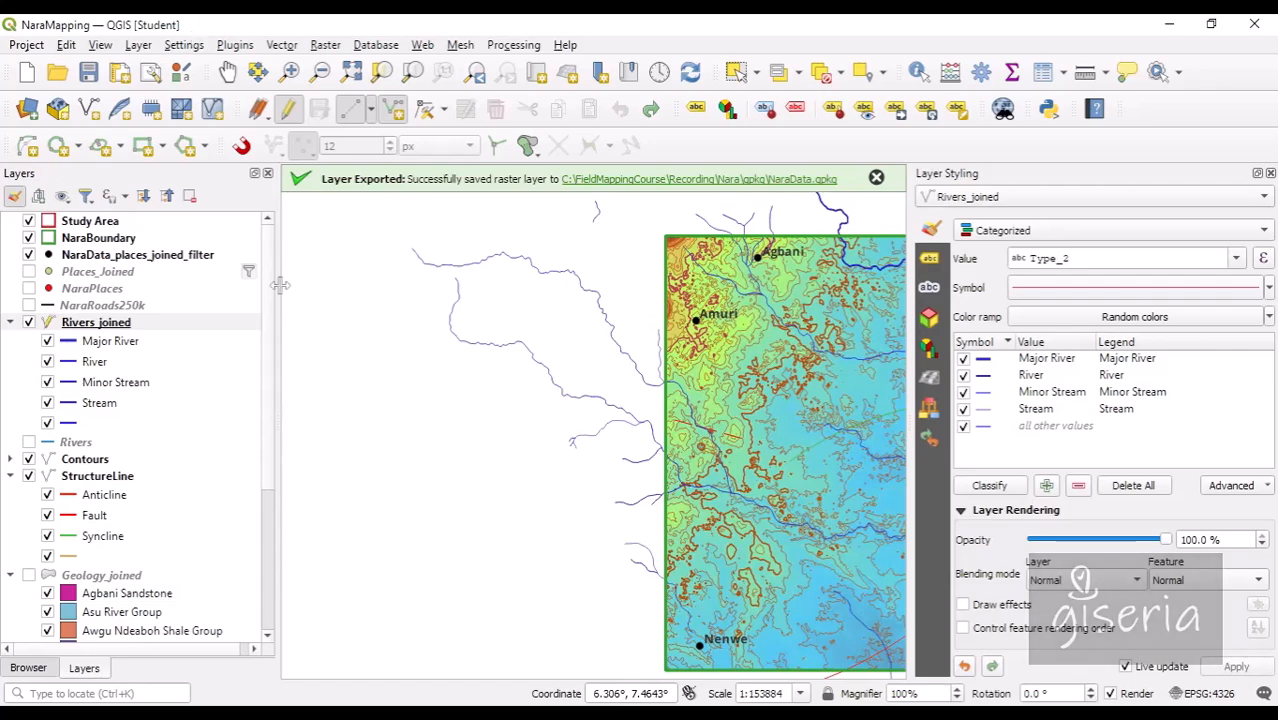
Step: Add a trial three-vertex river line west of the Nara boundary with blank attributes, and undo it
click(362, 420)
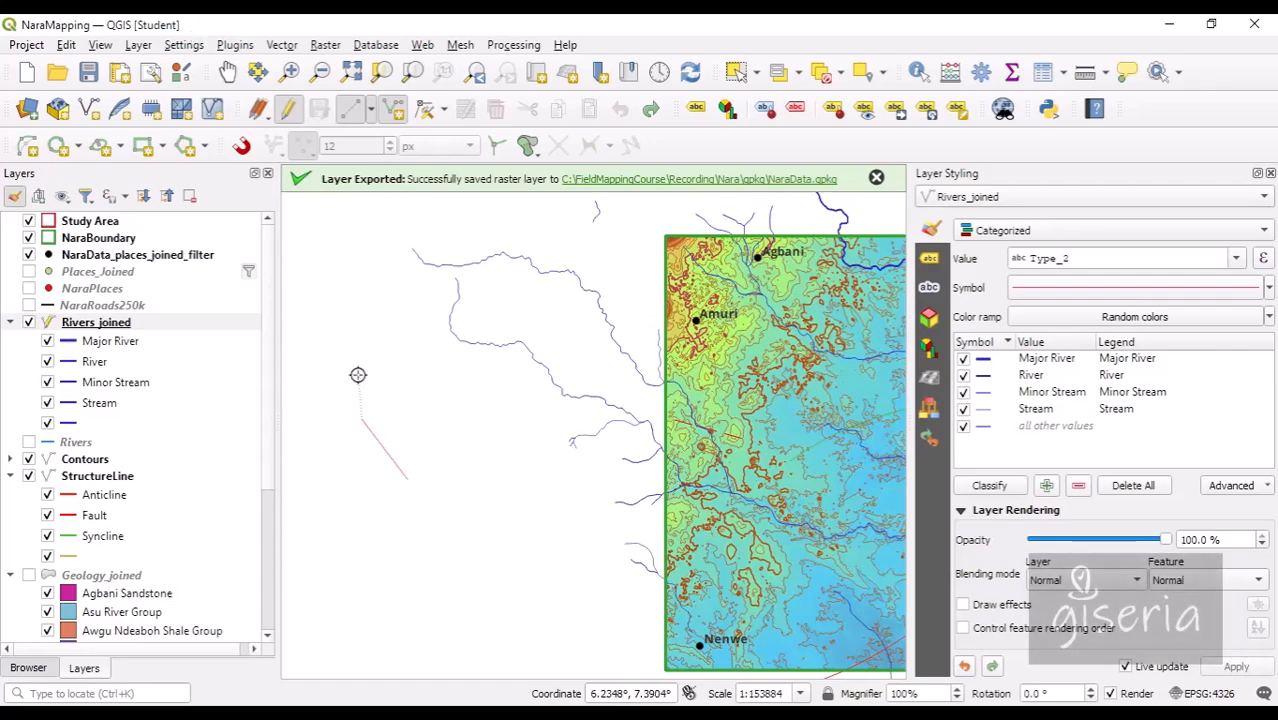
click(353, 263)
right_click(388, 283)
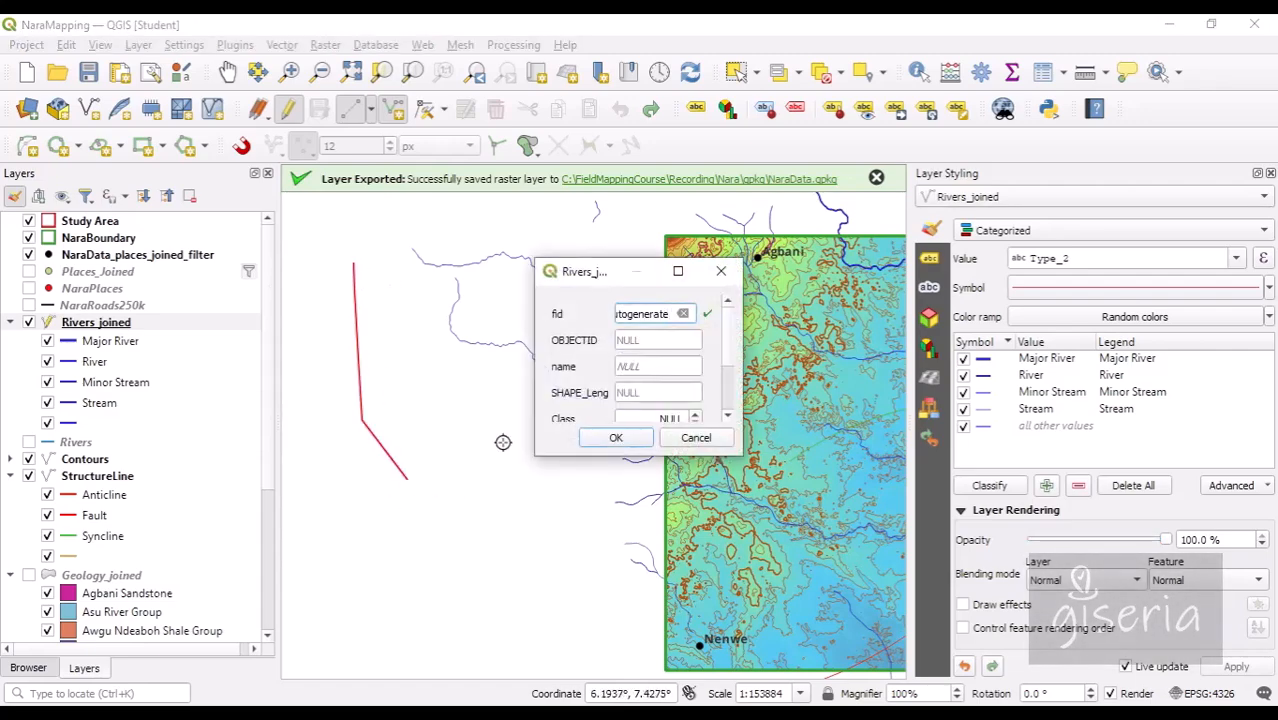
click(622, 435)
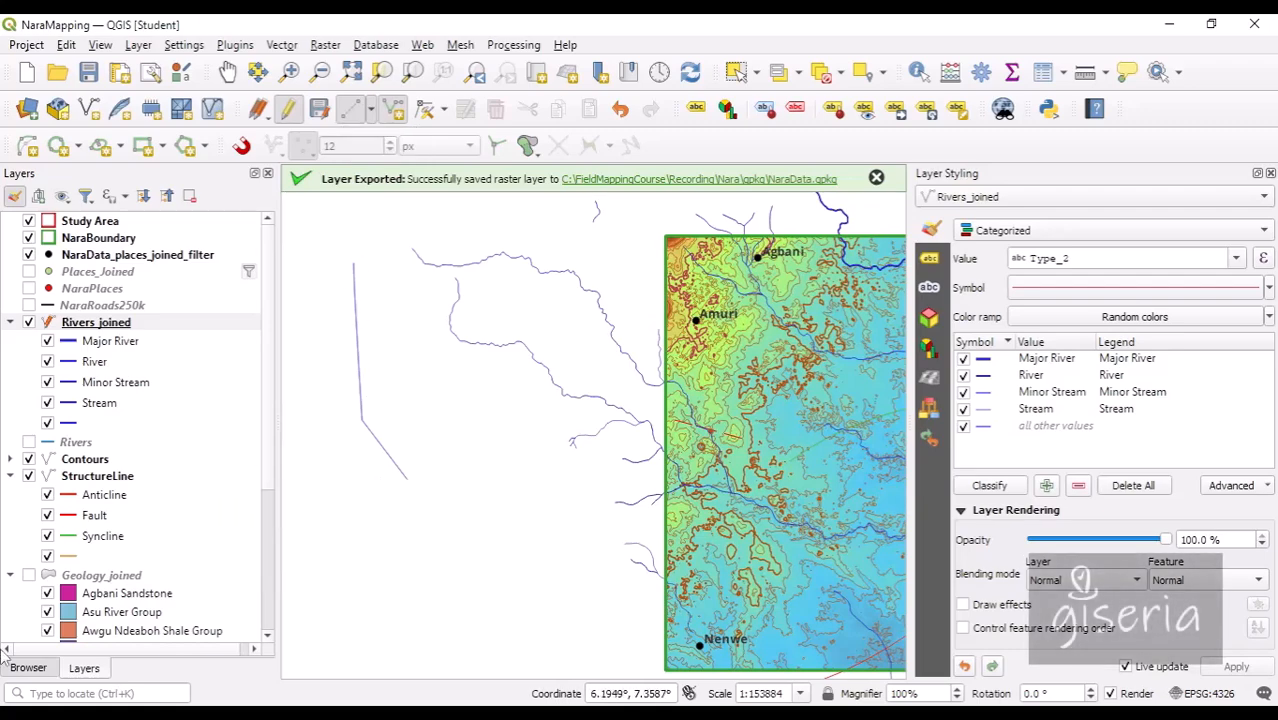
click(620, 109)
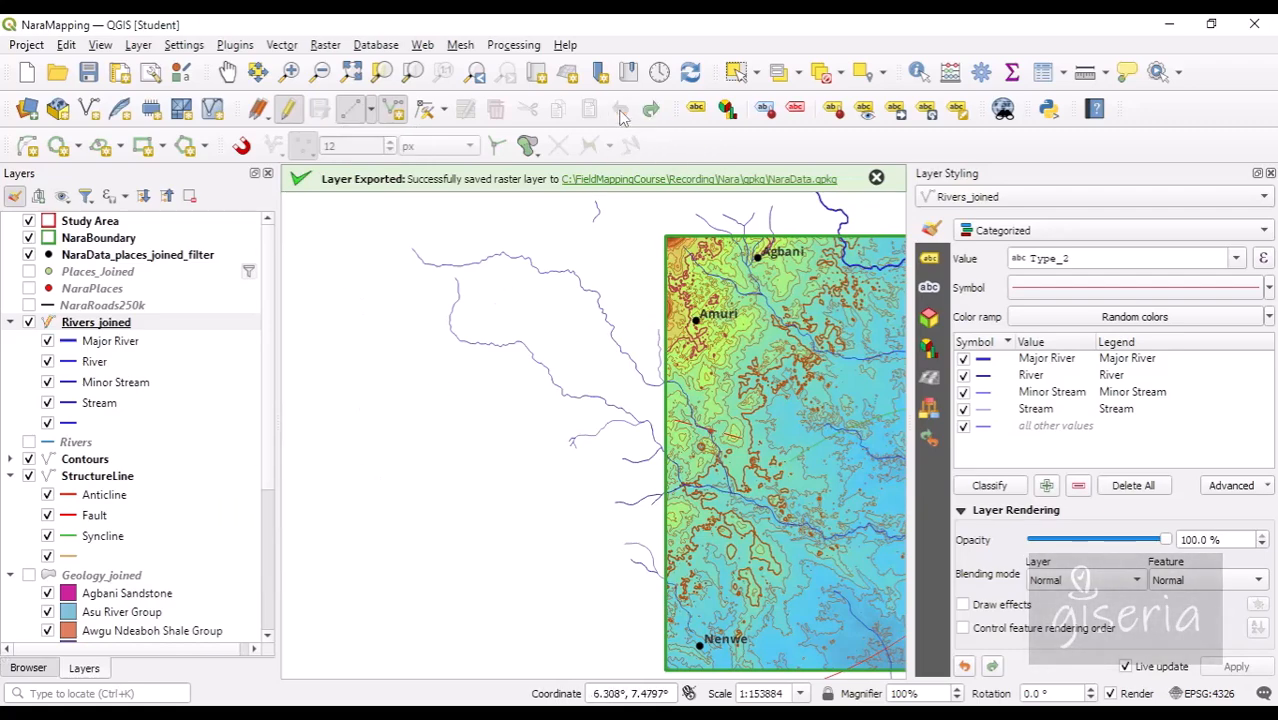
Step: Stop editing the Rivers_joined layer and turn on editing for the NaraData_places_joined_filter layer instead
click(289, 110)
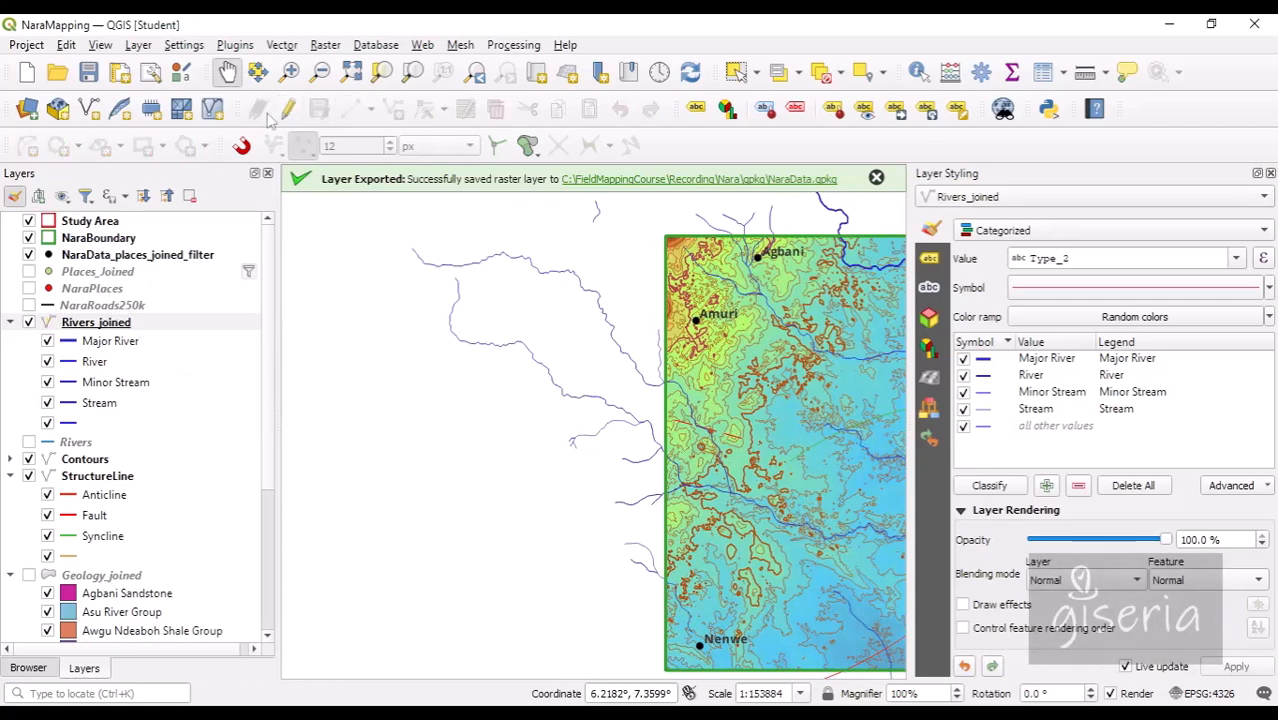
click(110, 256)
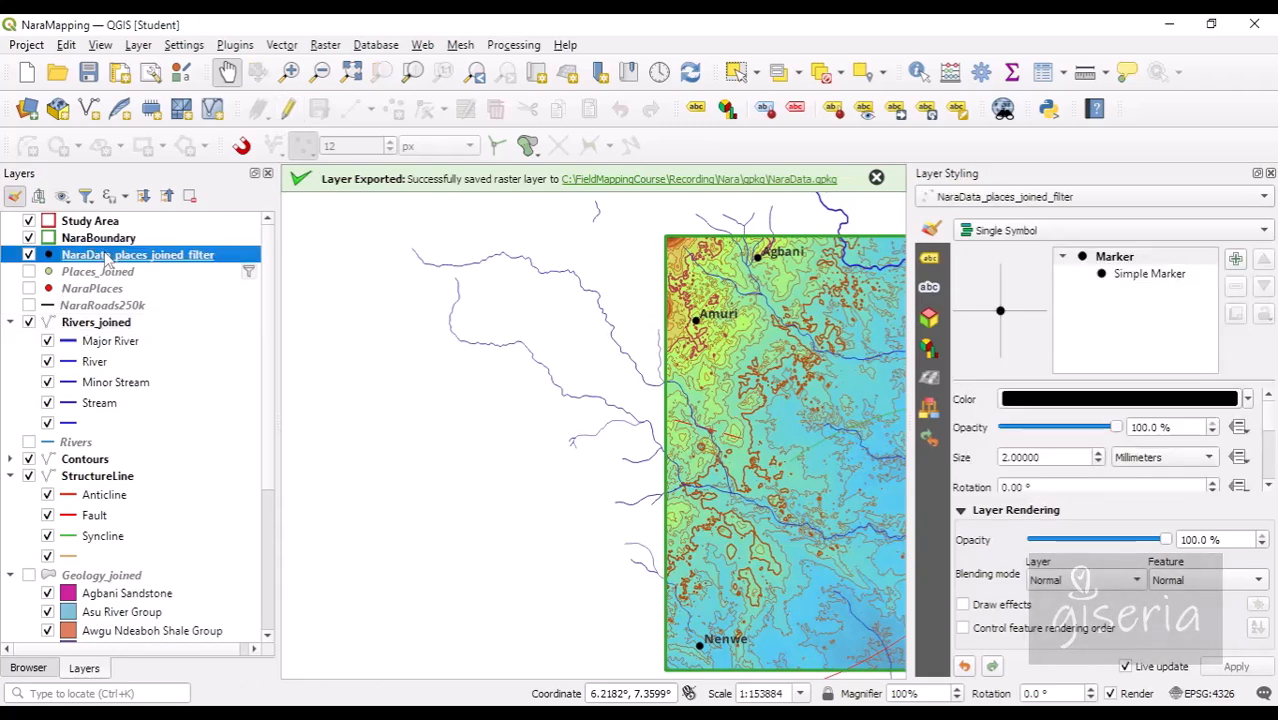
click(288, 110)
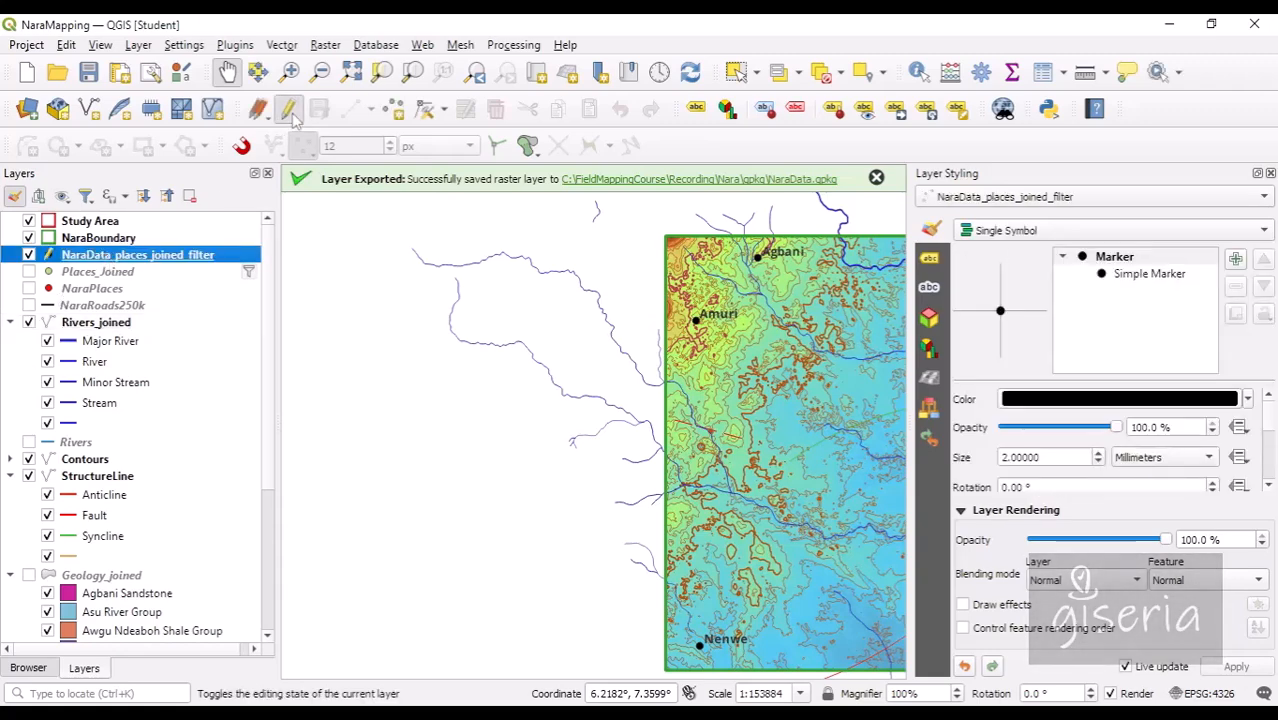
Step: Place a trial point feature west of the Nara boundary, cancel its attribute form, and stop editing the places layer
click(393, 110)
click(329, 418)
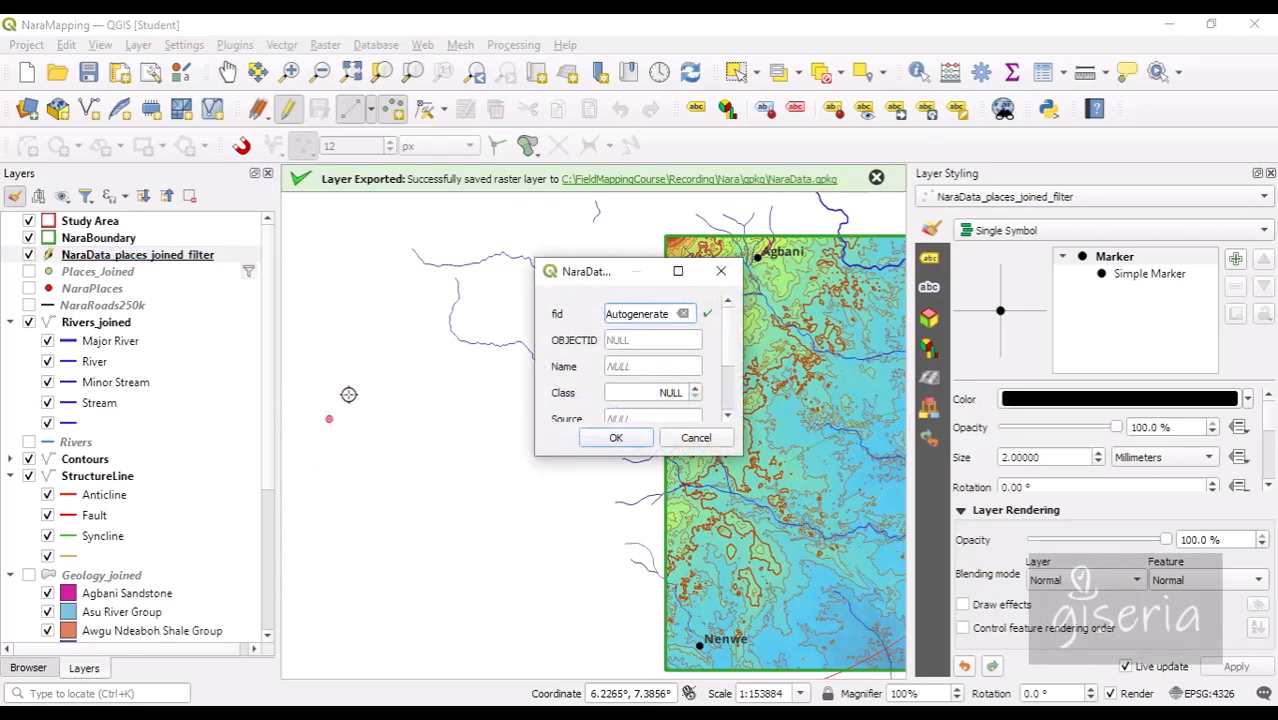
click(696, 437)
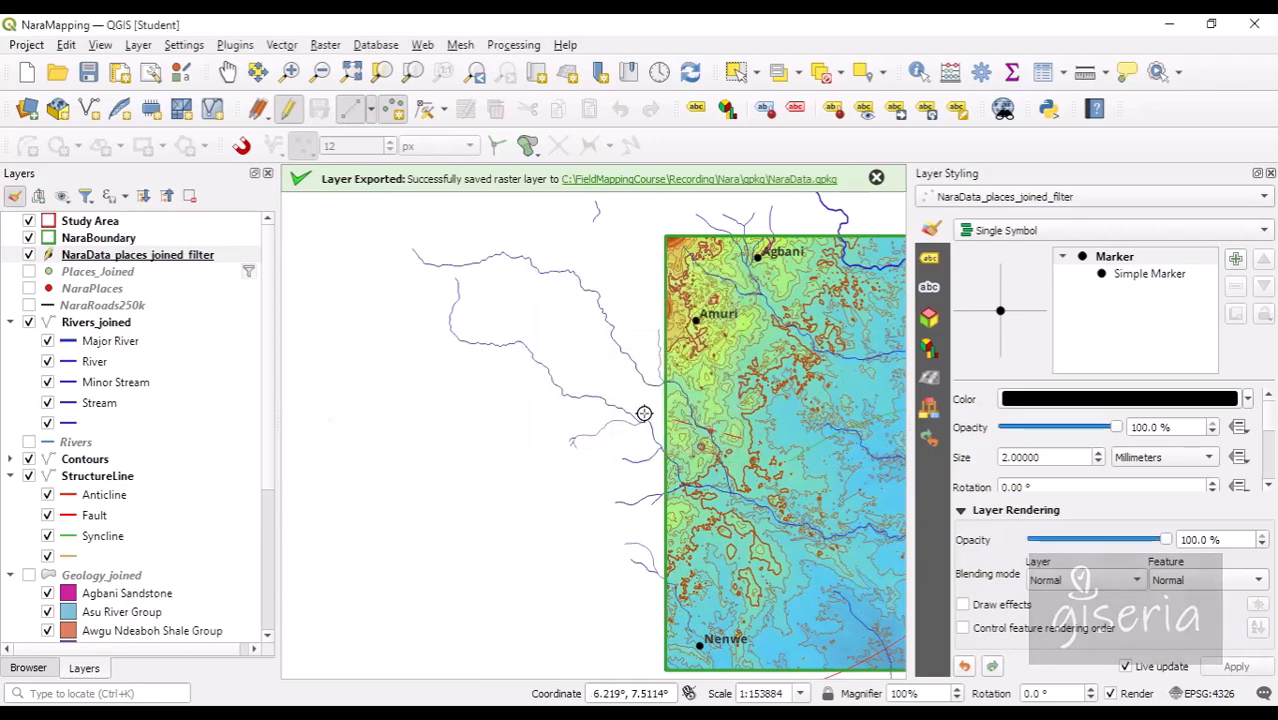
click(288, 110)
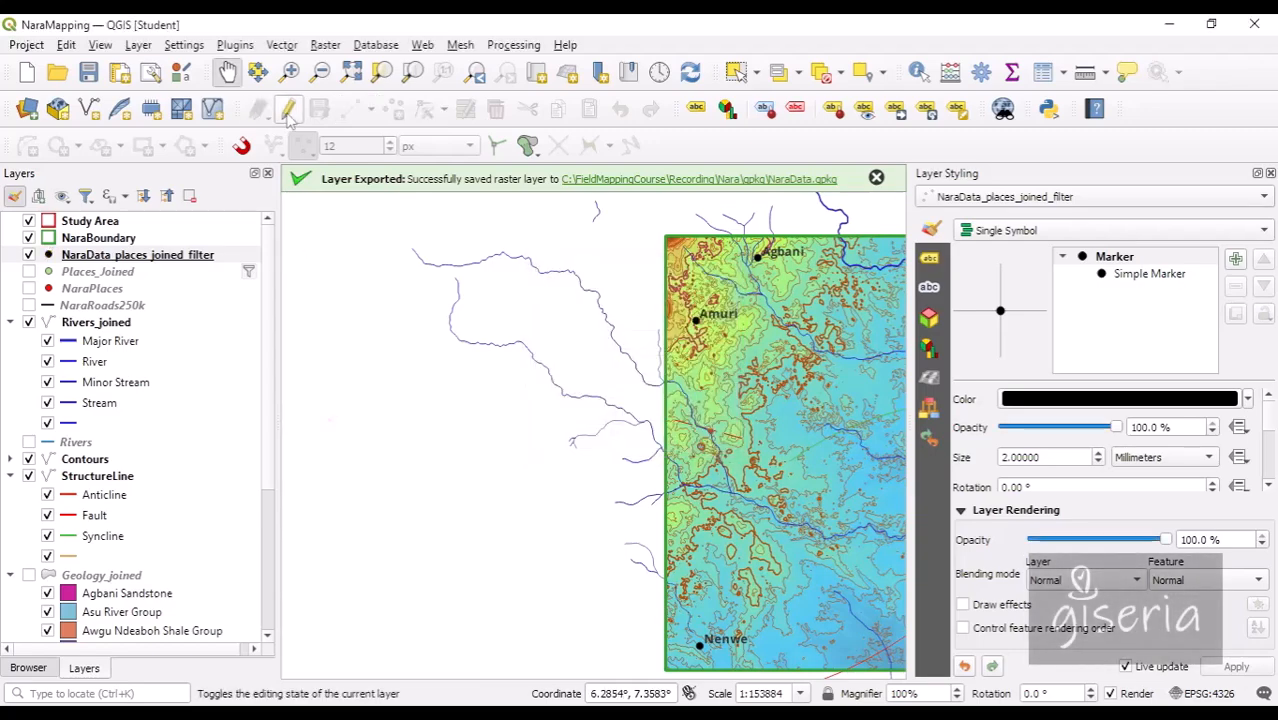
Step: Turn on editing for the Study Area layer and set Add Polygon Feature to the Digitize Shape method
click(100, 221)
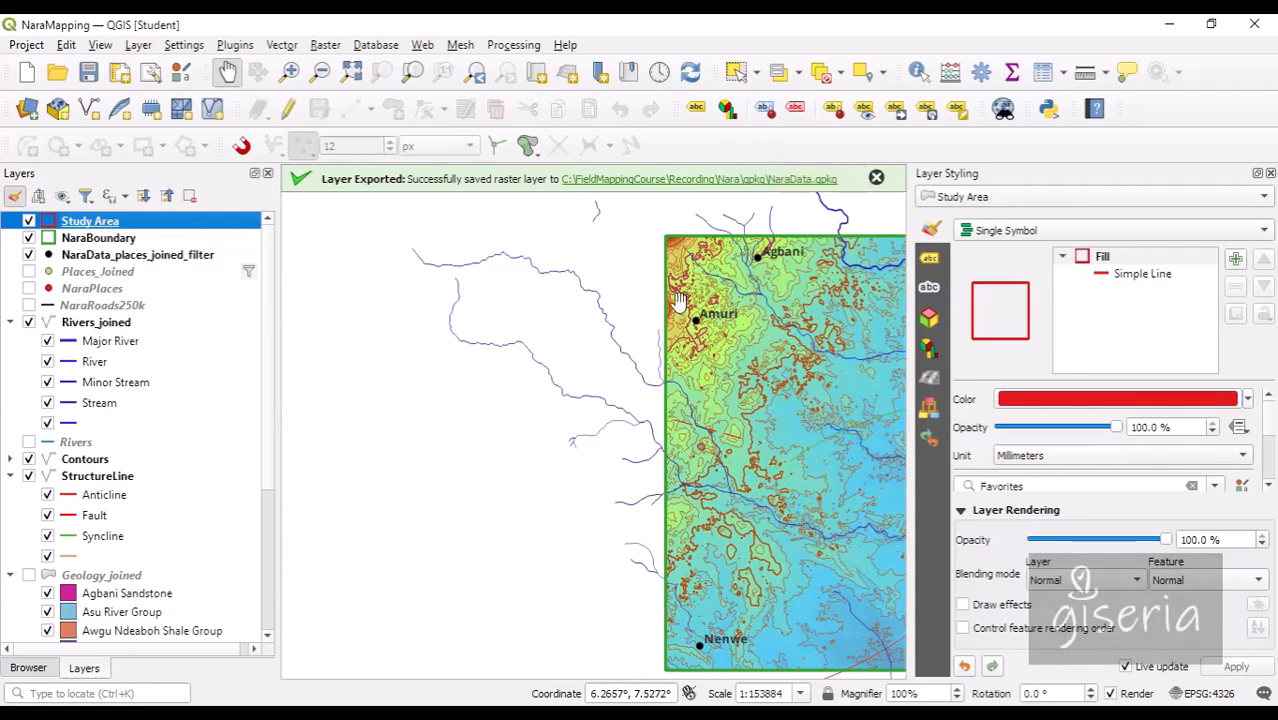
drag(705, 310, 491, 323)
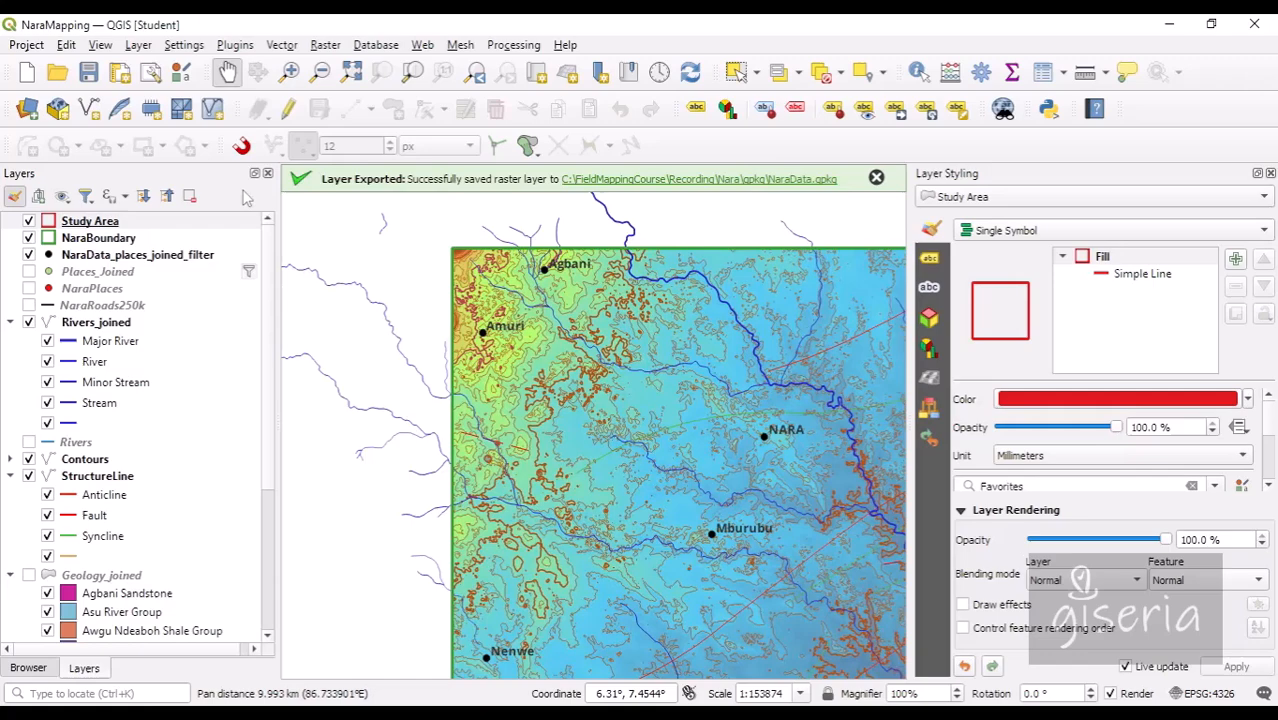
click(289, 110)
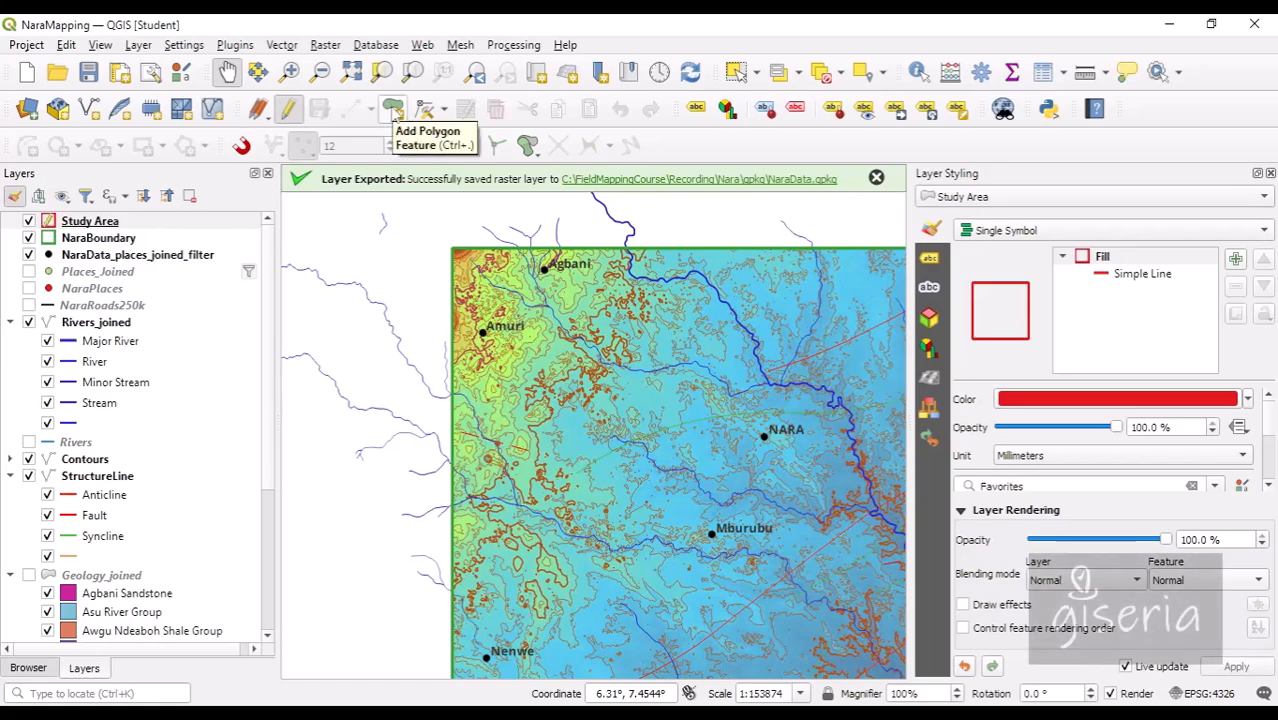
click(393, 110)
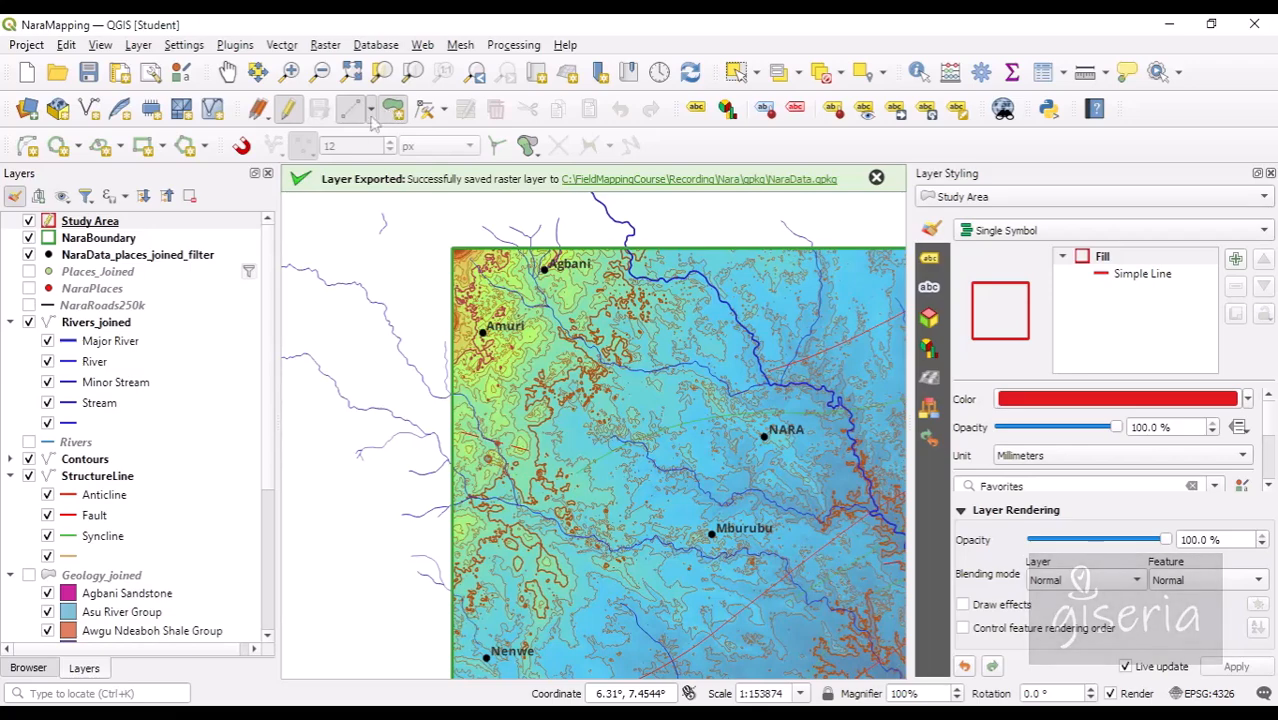
click(372, 110)
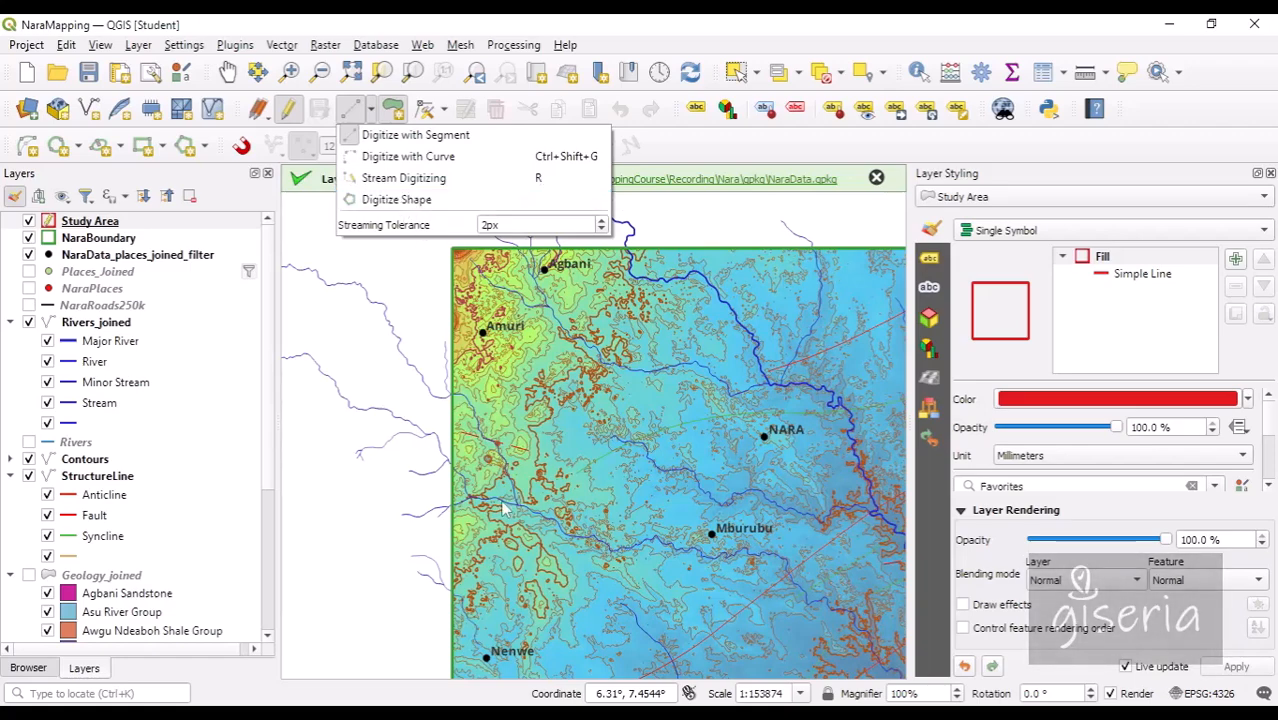
click(418, 200)
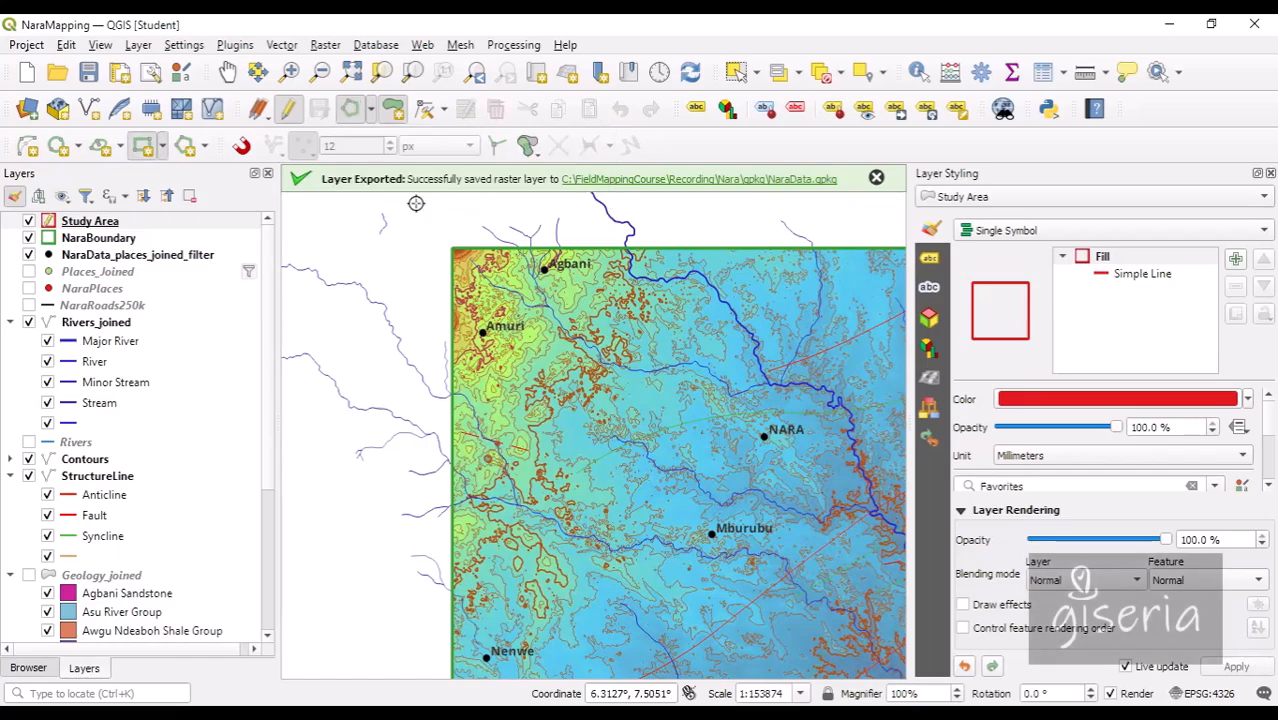
Step: Set the Study Area layer's shape digitizing to Rectangle from extent, after trying Rectangle from center and a point, with Digitize Shape active
click(161, 147)
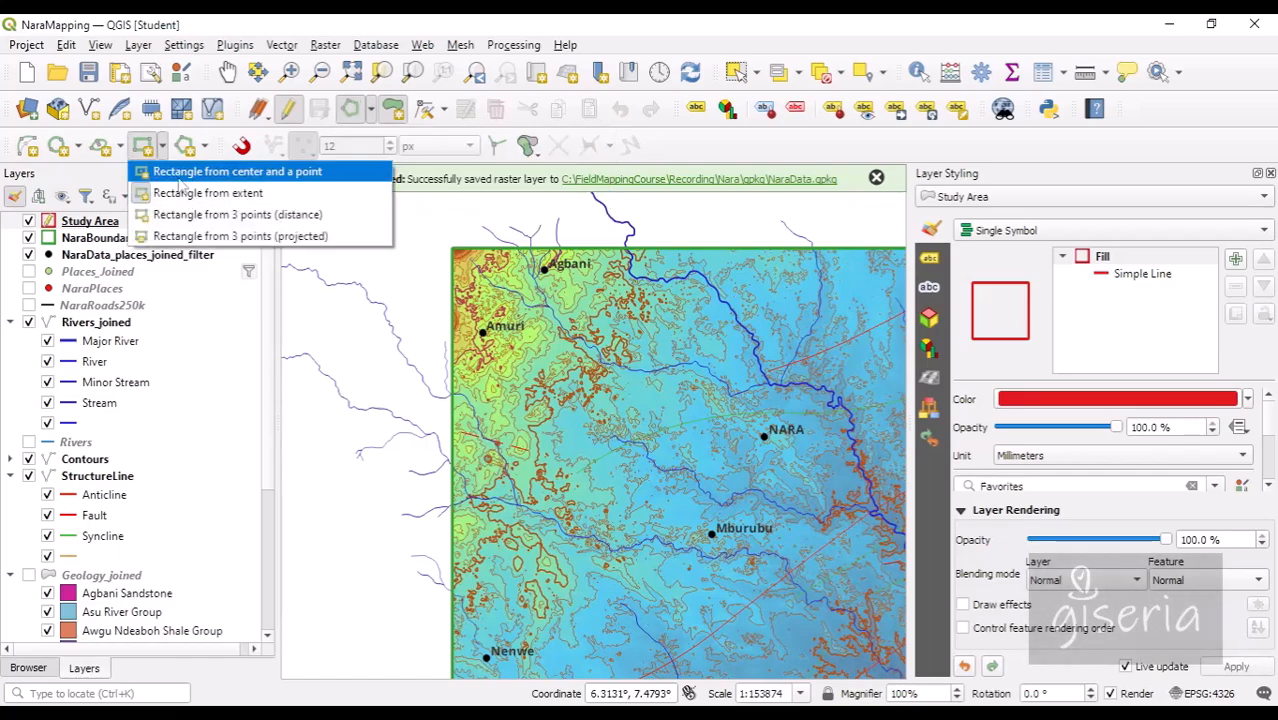
click(258, 176)
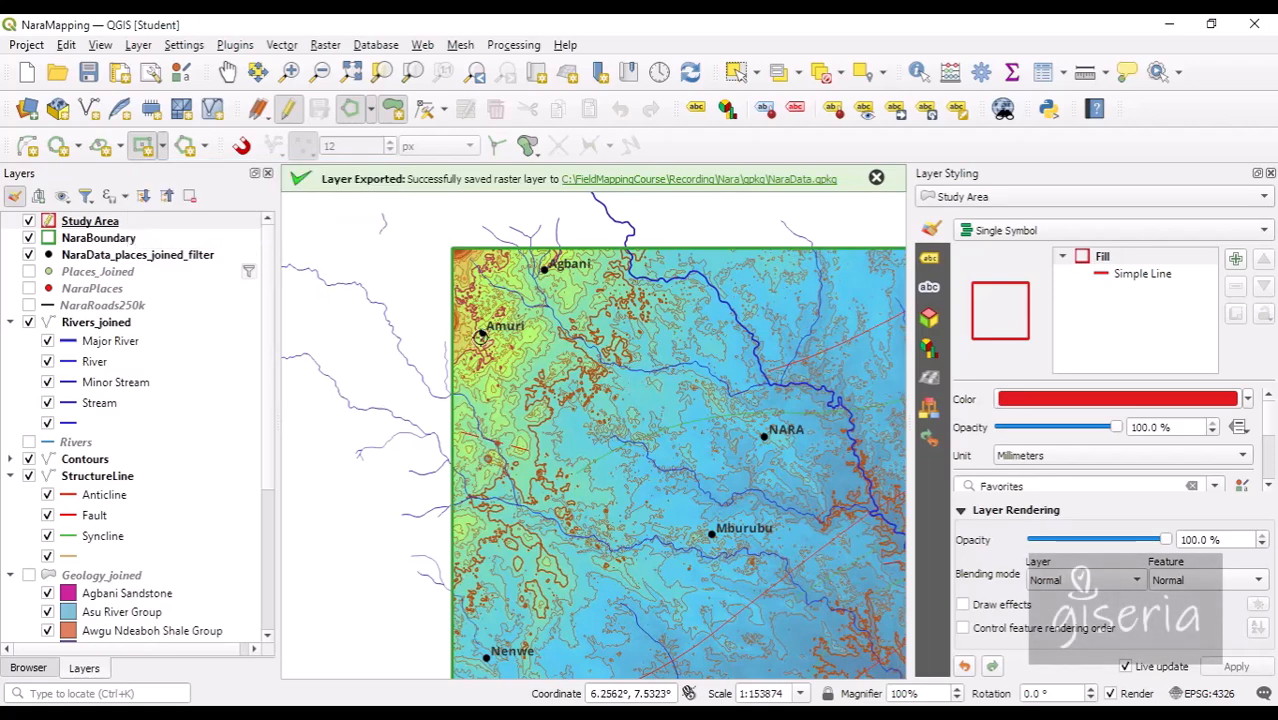
click(162, 148)
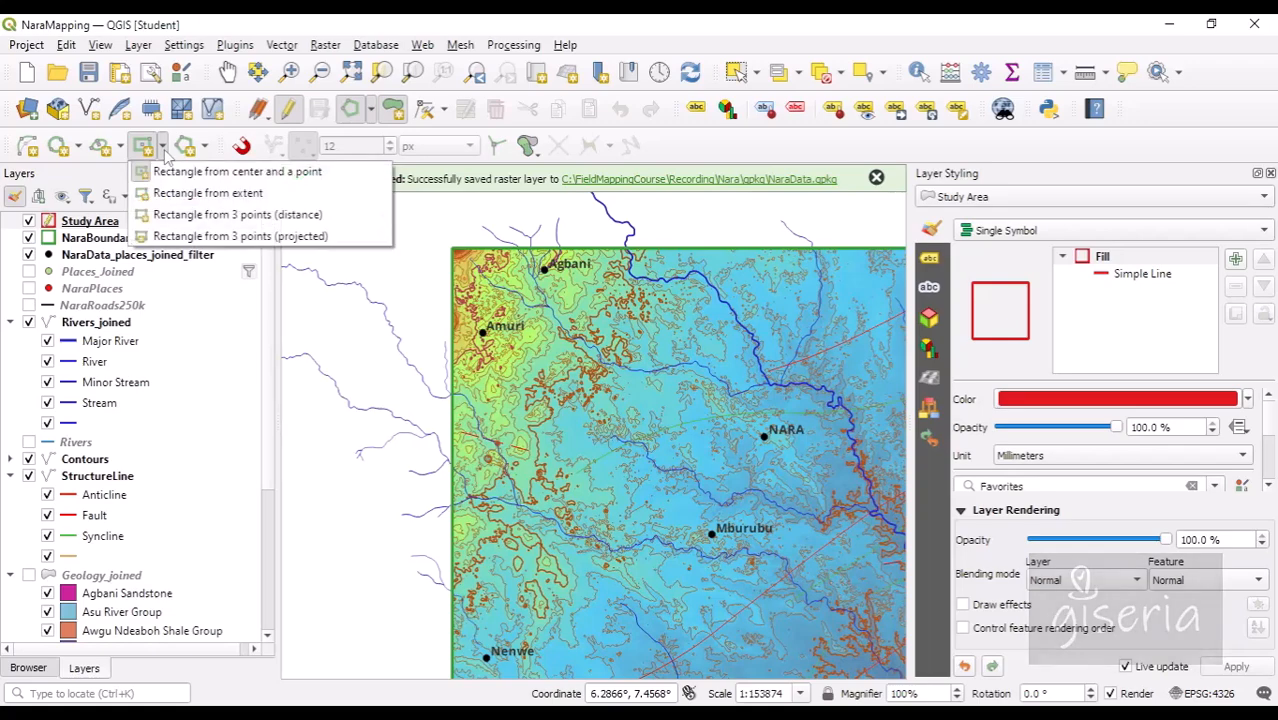
click(207, 194)
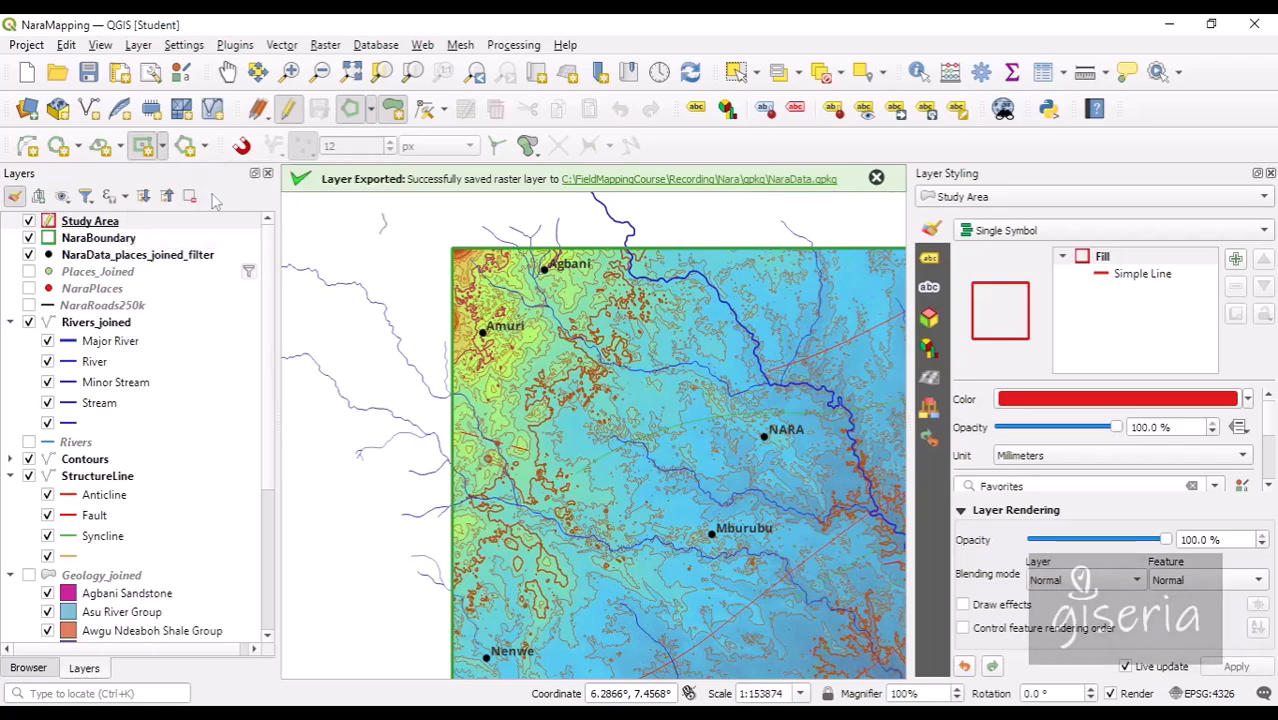
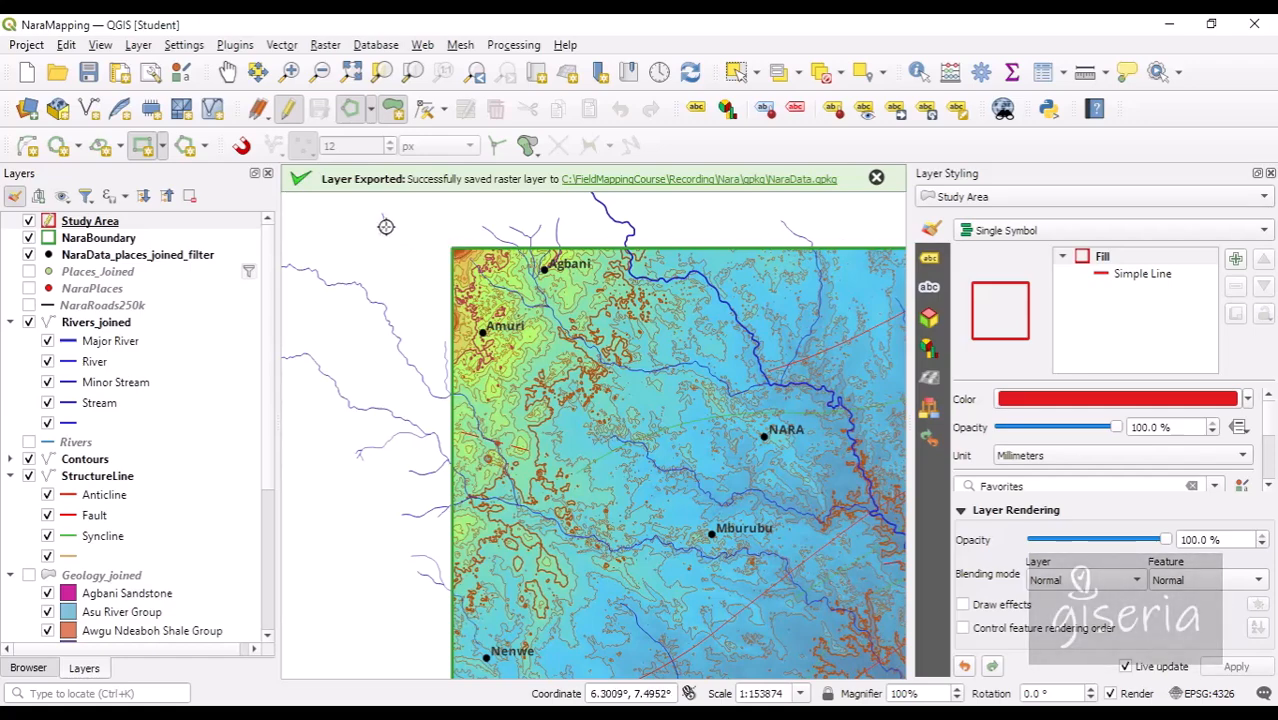
click(370, 110)
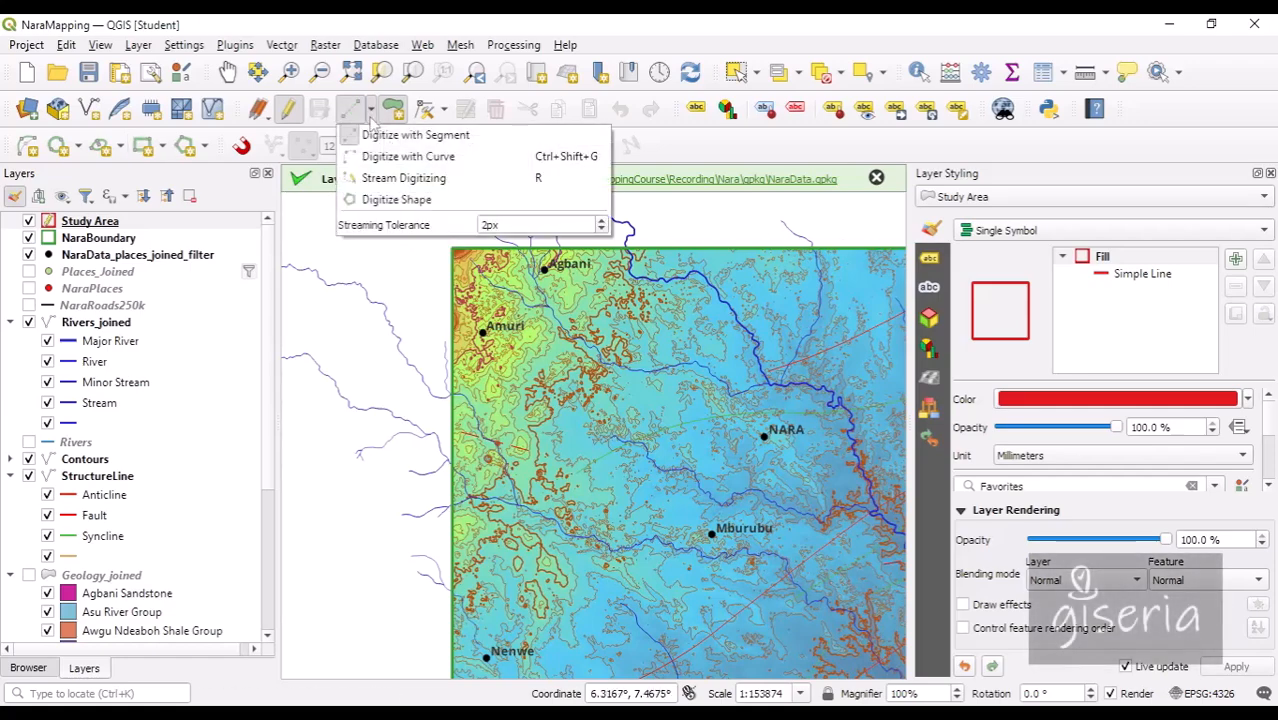
click(395, 131)
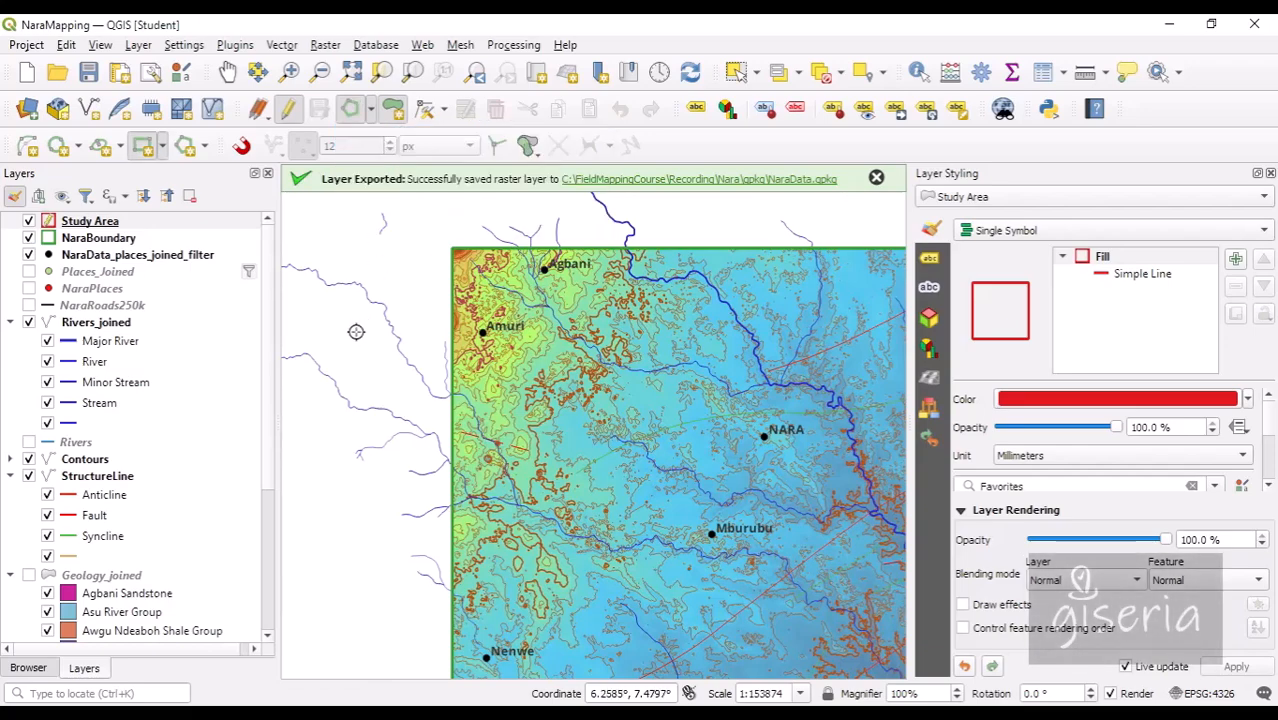
Step: Draw a trial rectangle west of the northwest corner of the Nara boundary and cancel its attribute form
click(394, 255)
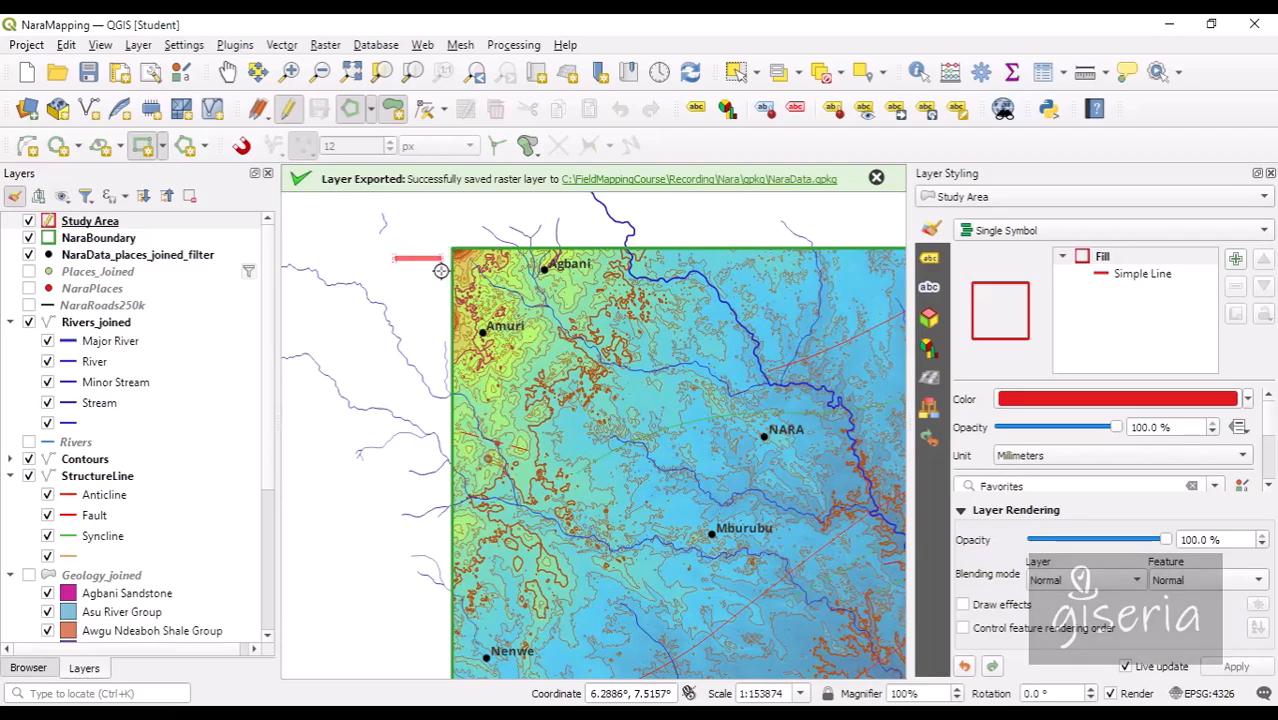
scroll(450, 248, down, 2)
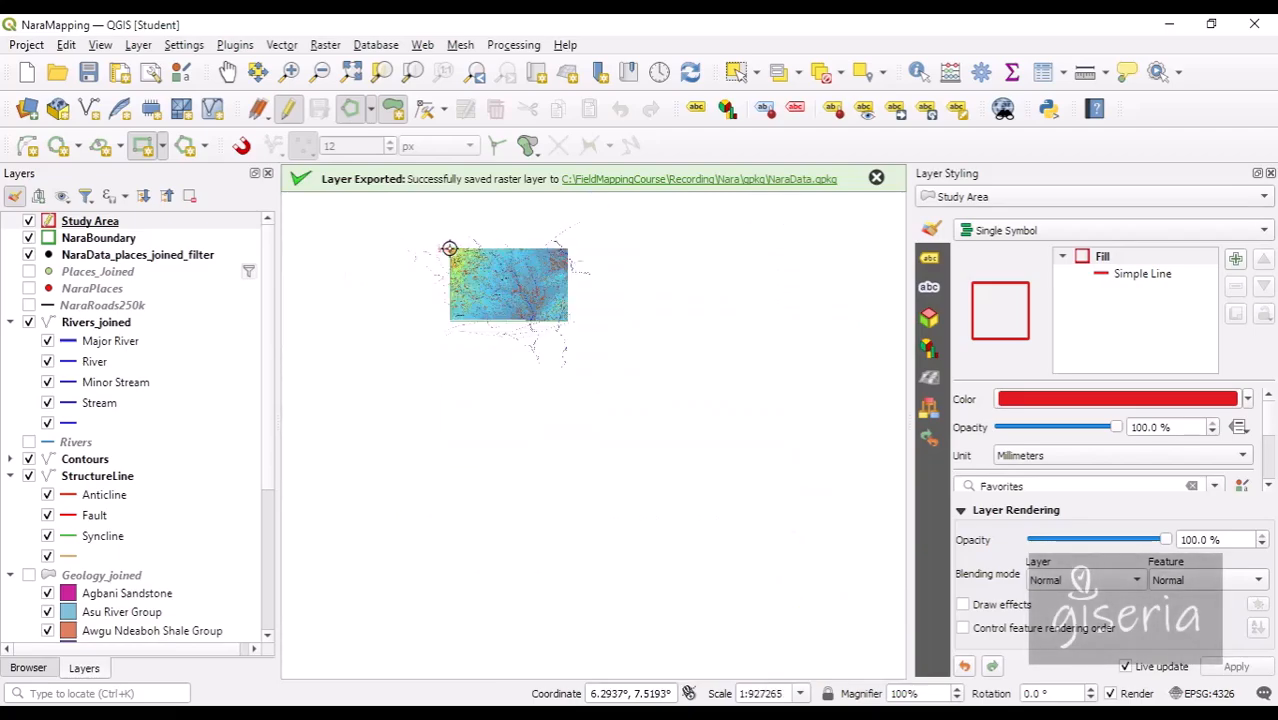
scroll(455, 248, up, 5)
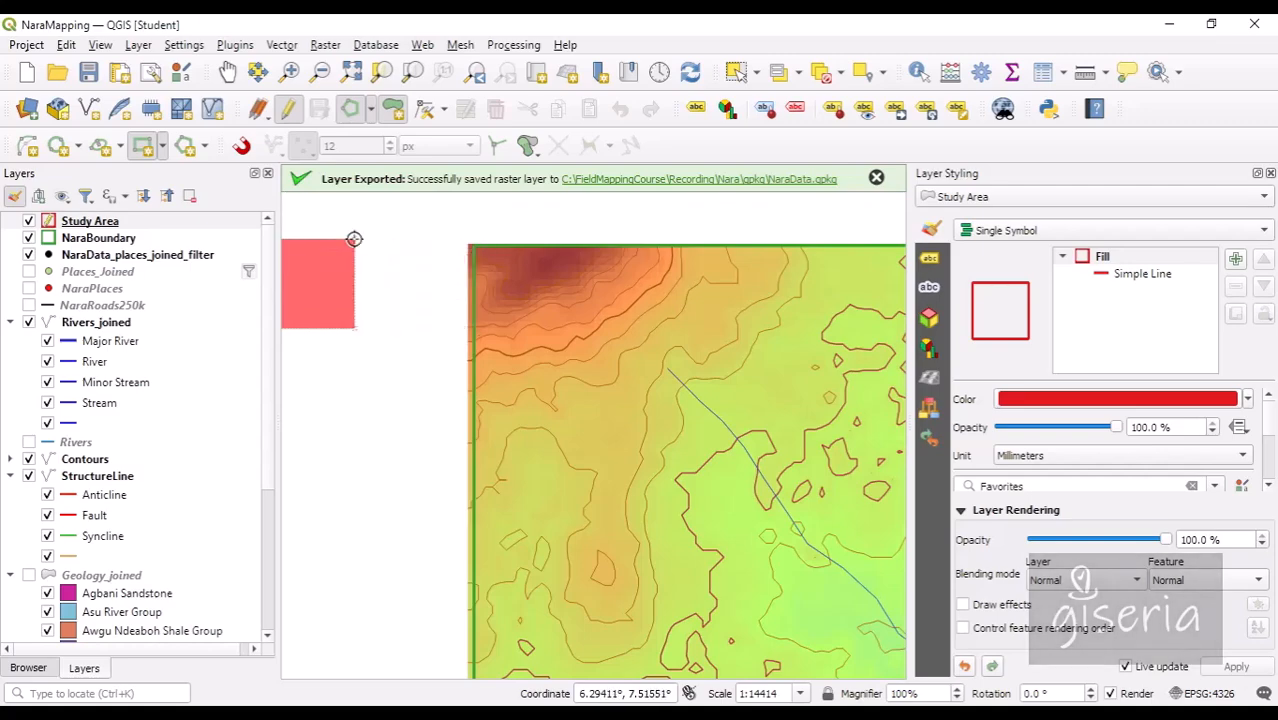
click(365, 259)
right_click(376, 265)
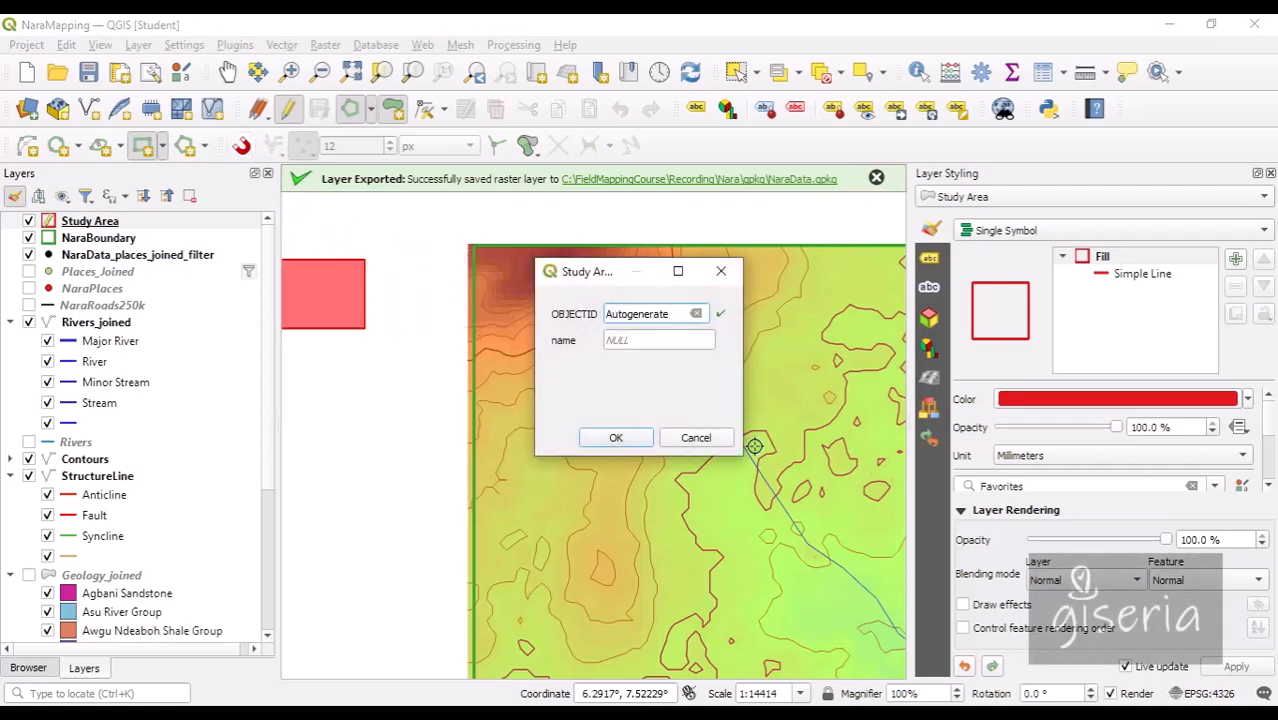
click(710, 438)
Step: Enable snapping, try the Segment snapping type, and return the snapping type to Vertex
click(241, 145)
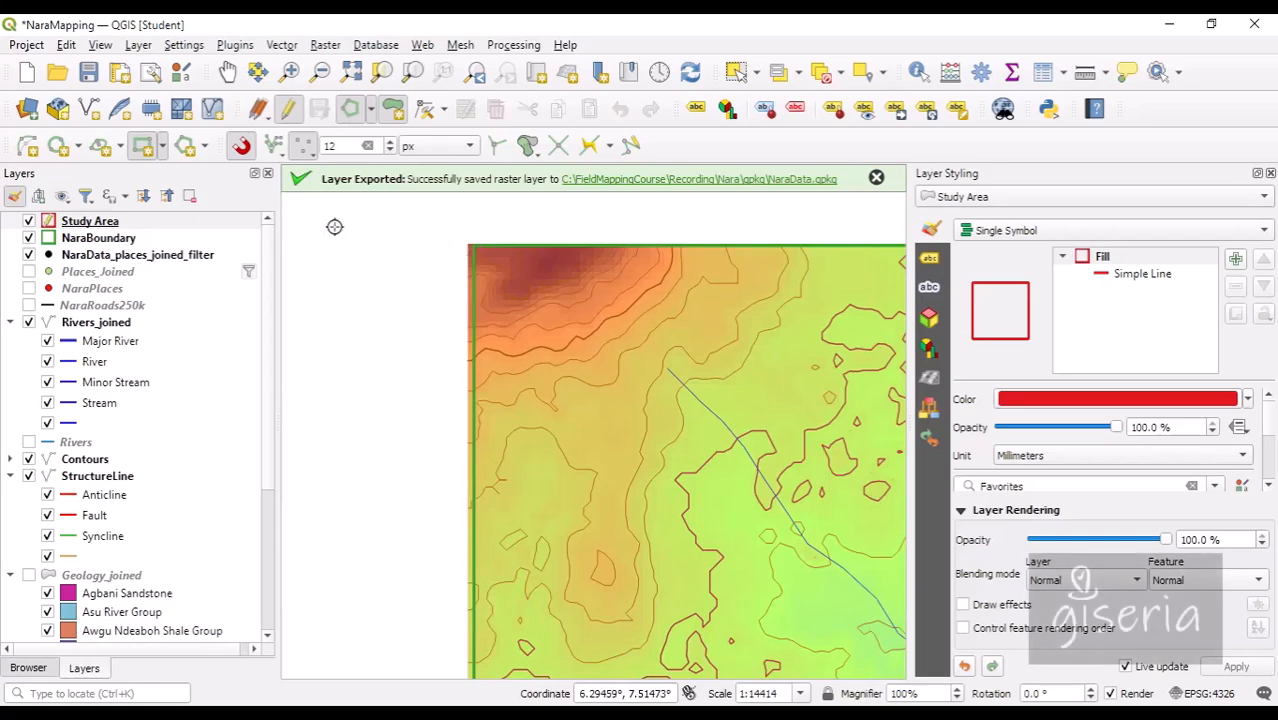
click(311, 150)
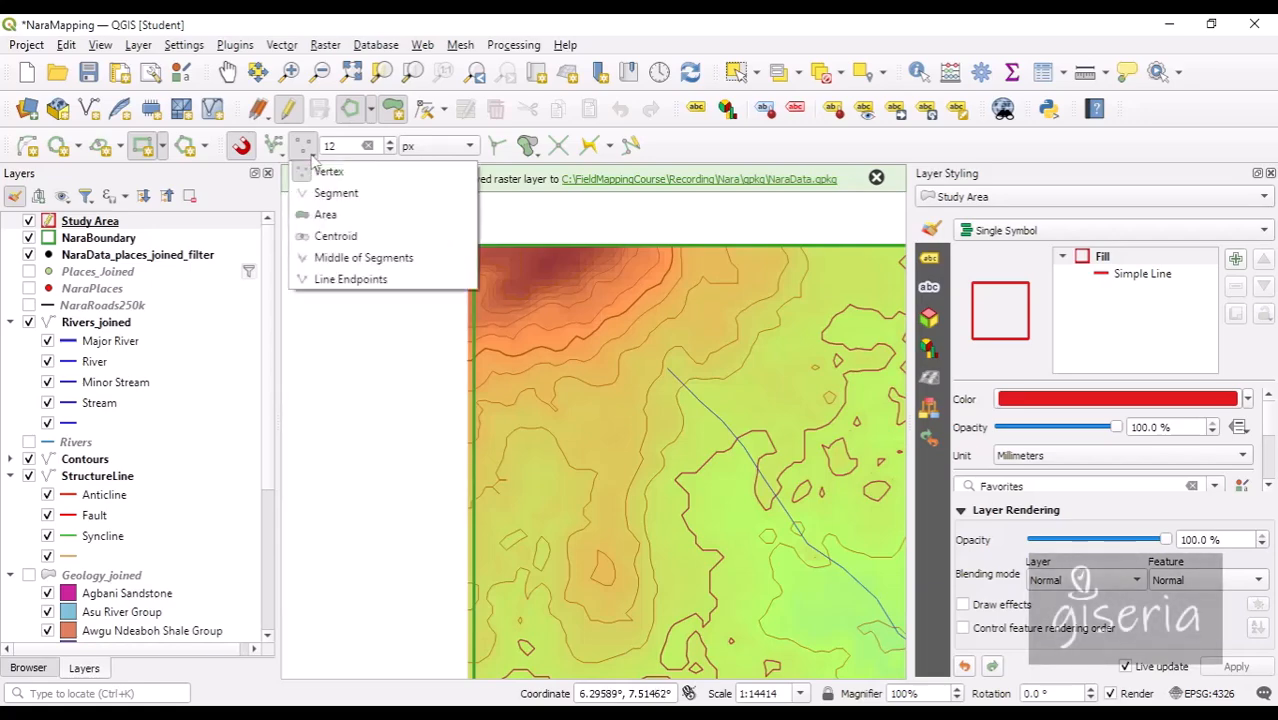
click(347, 200)
click(319, 154)
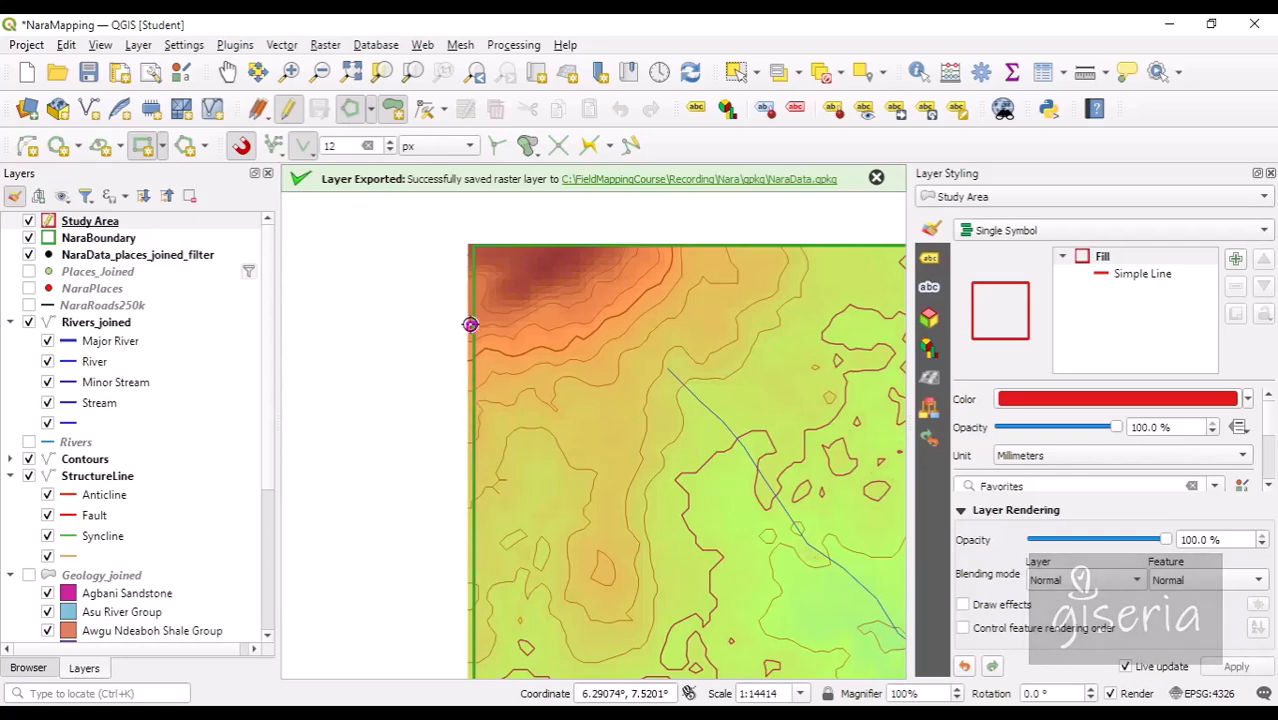
click(310, 152)
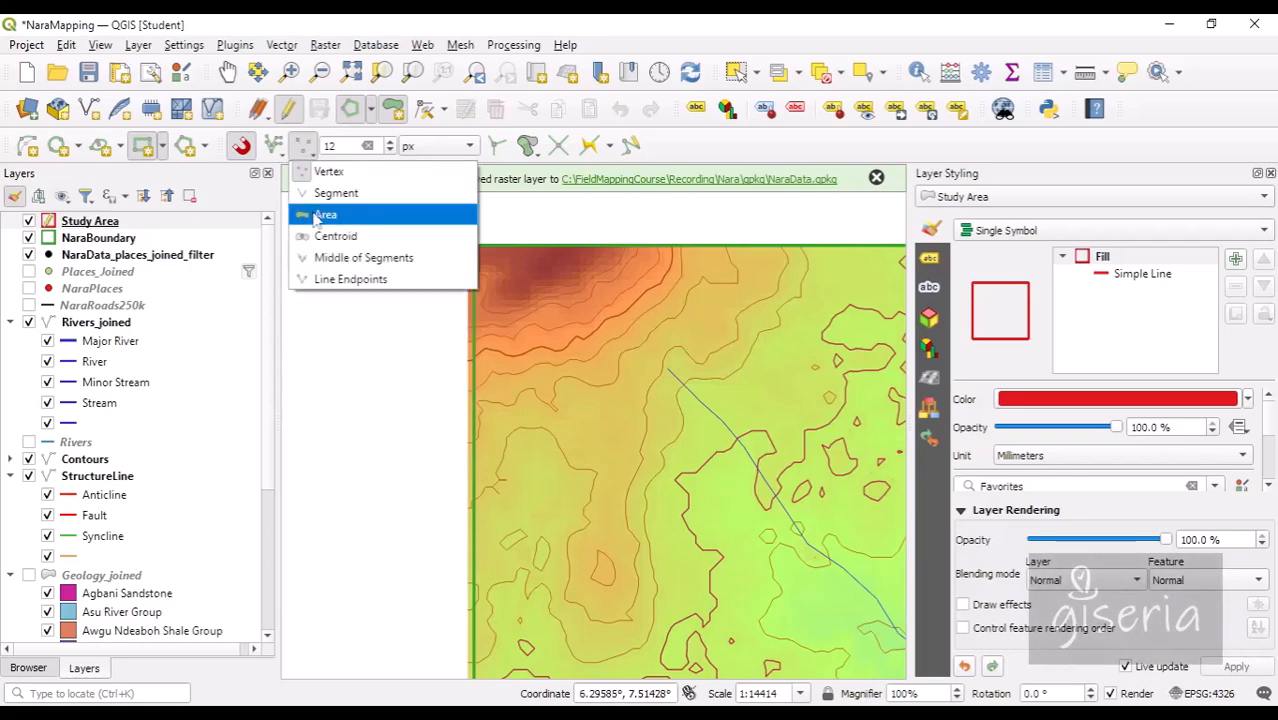
click(309, 152)
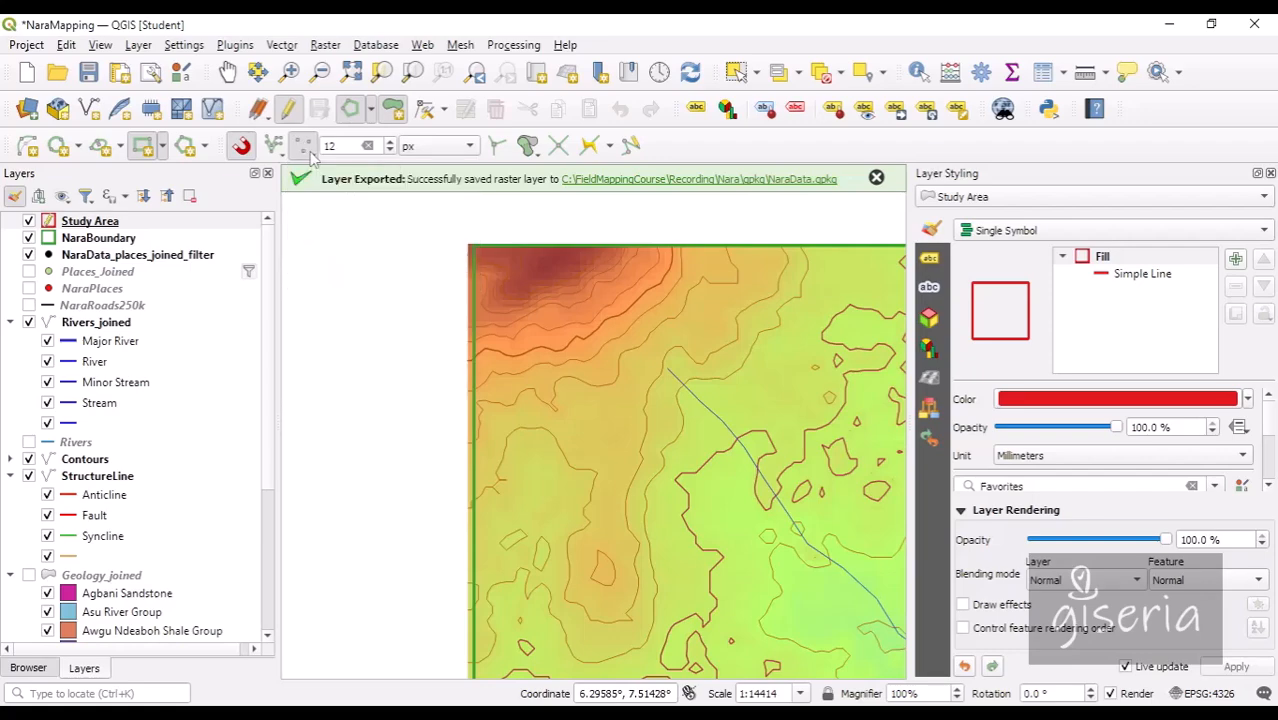
Step: Keep Rectangle from extent as the drawing method and hide the Contours, Rivers_joined and StructureLine layers
click(161, 147)
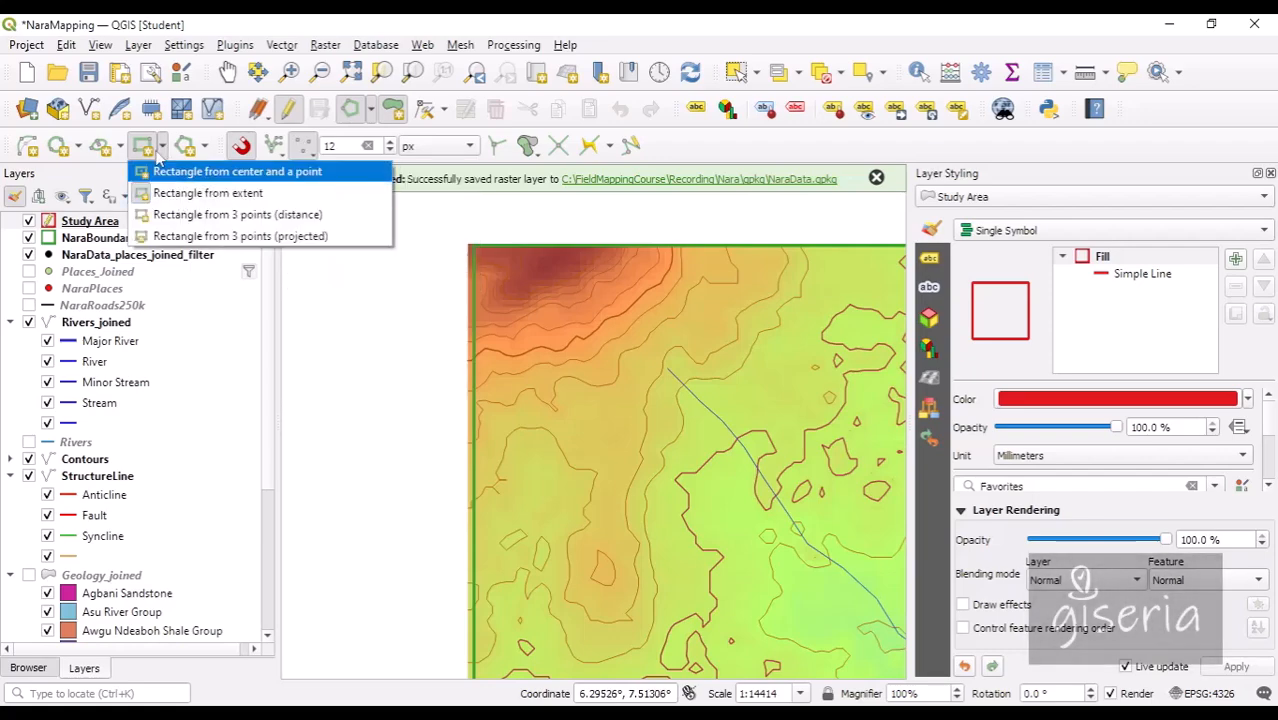
click(185, 171)
scroll(420, 340, down, 1)
scroll(420, 340, down, 5)
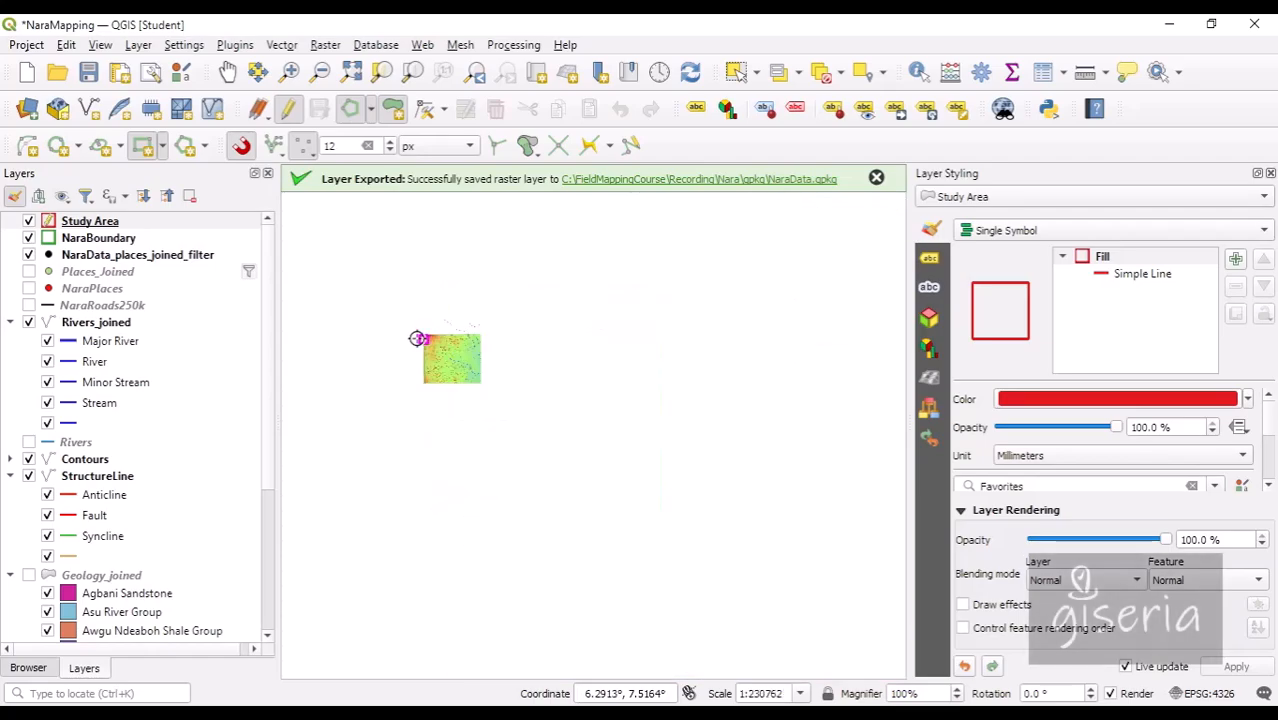
scroll(400, 350, up, 4)
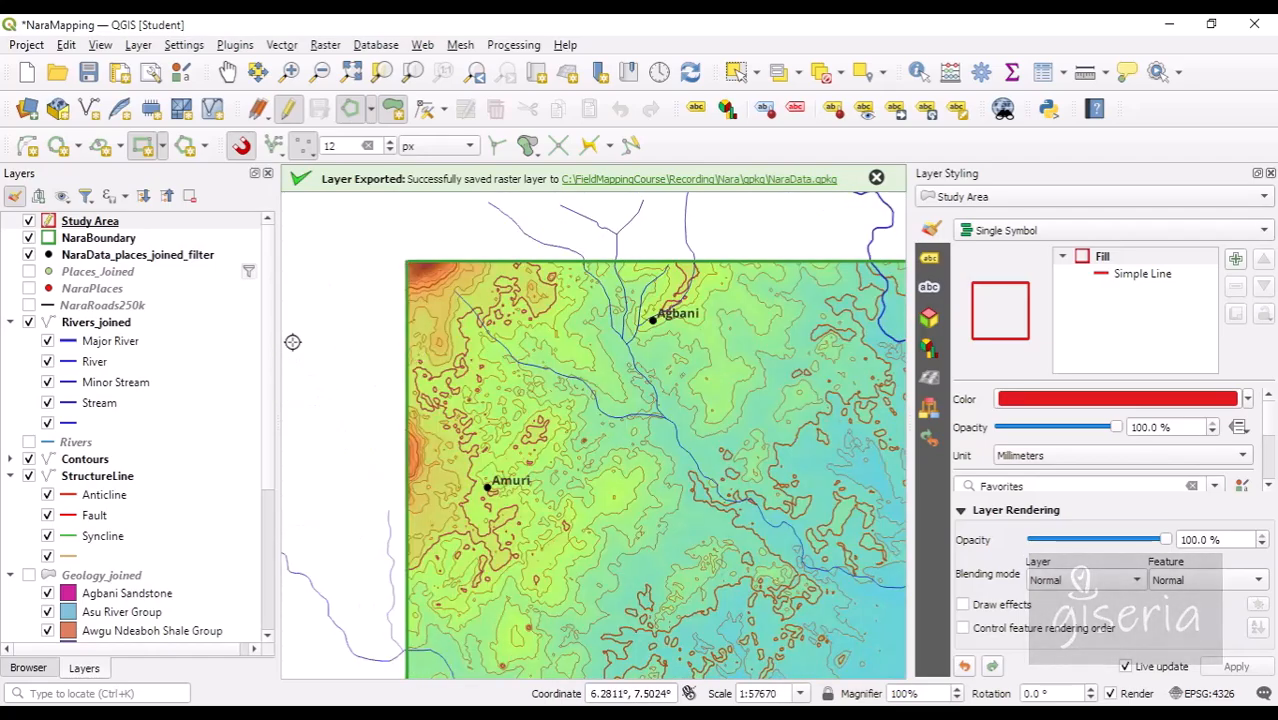
click(29, 461)
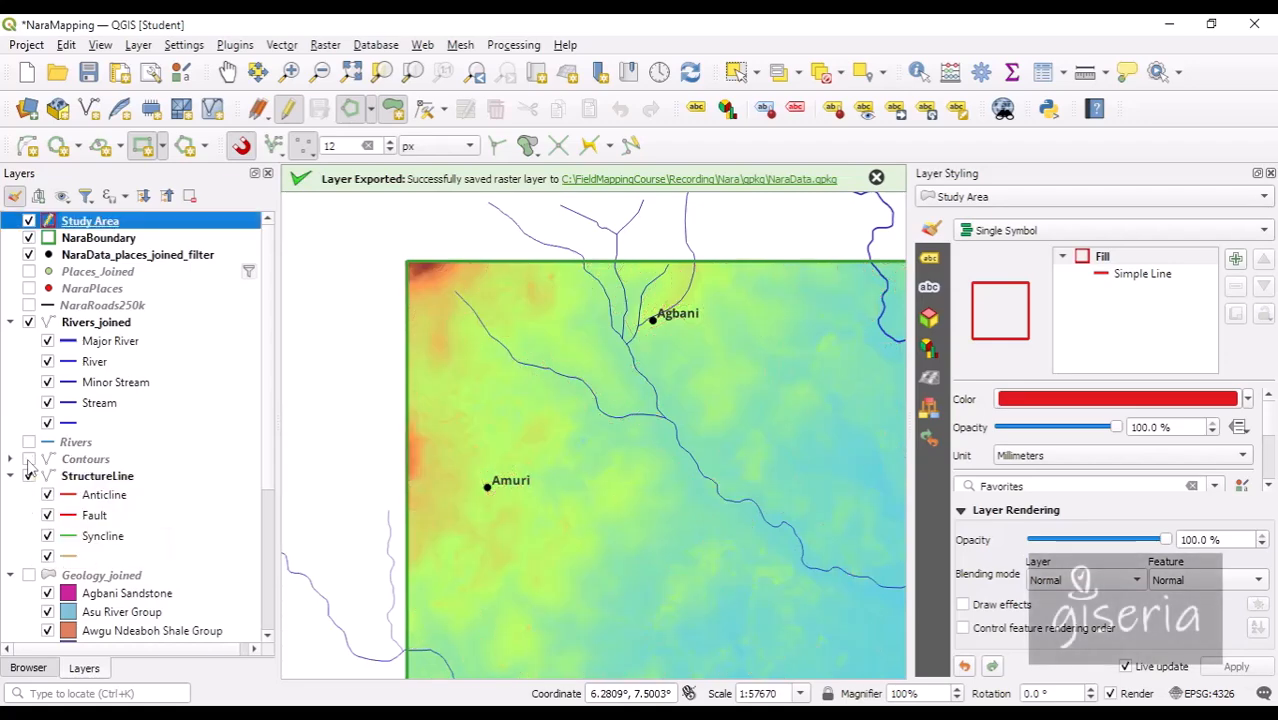
click(28, 321)
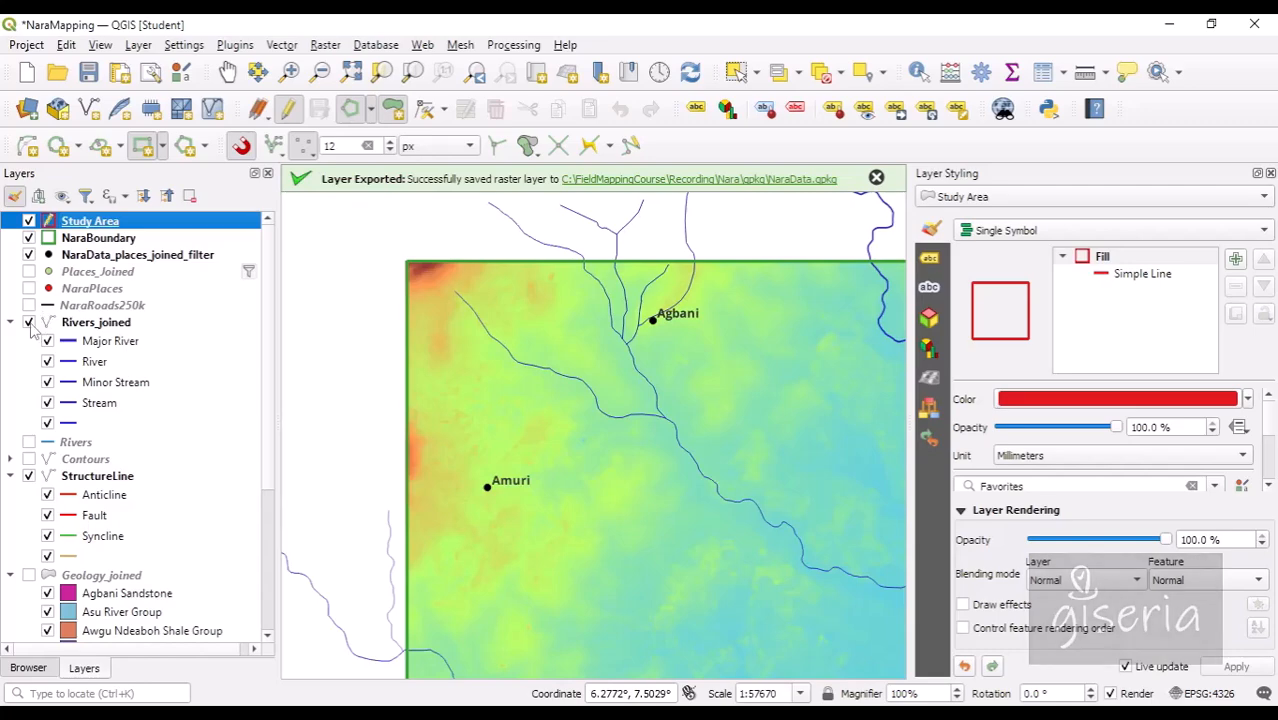
scroll(421, 383, down, 1)
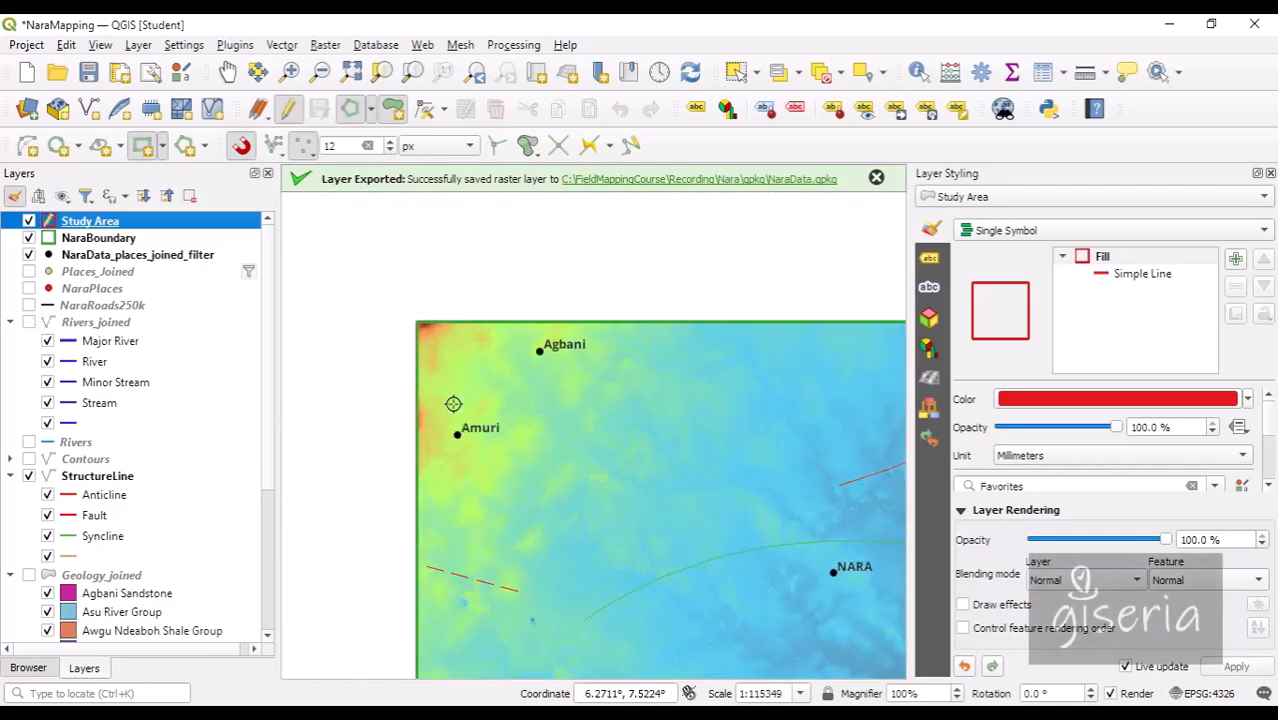
click(28, 476)
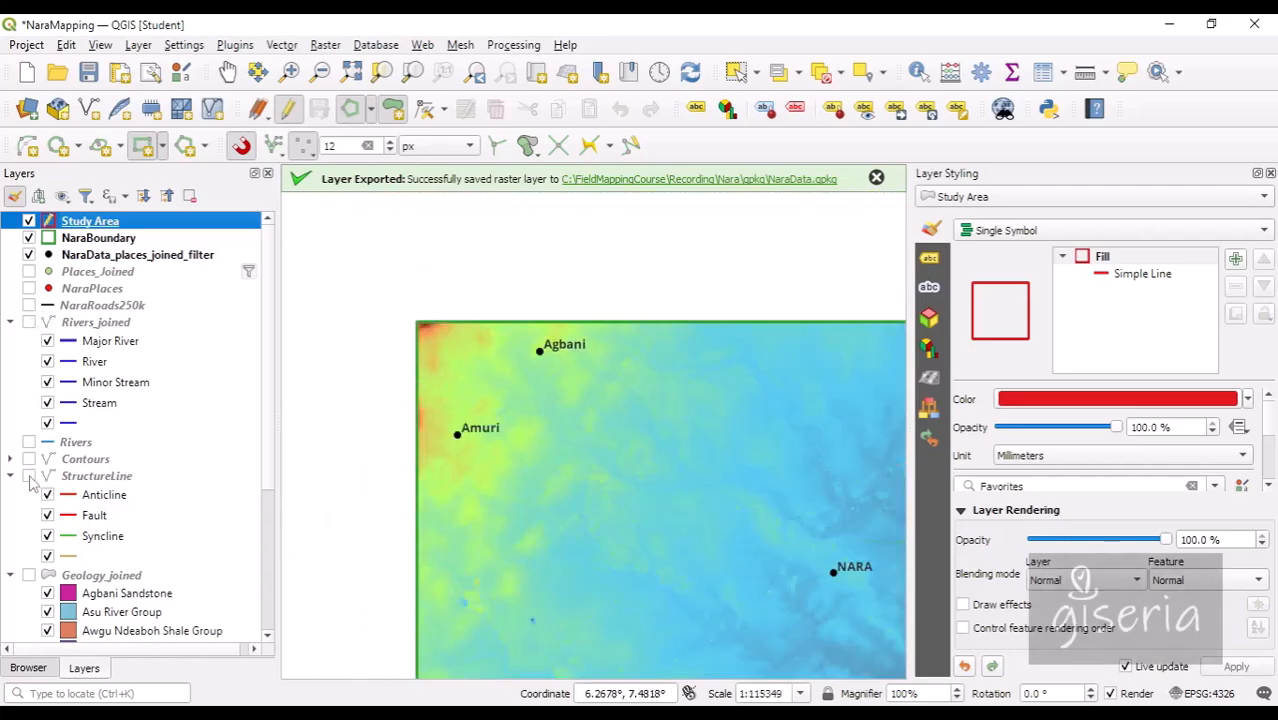
Step: Draw a rectangle from the NaraBoundary's northwest corner enclosing Agbani and Amuri, name it area1, and save and end the layer edits
click(413, 321)
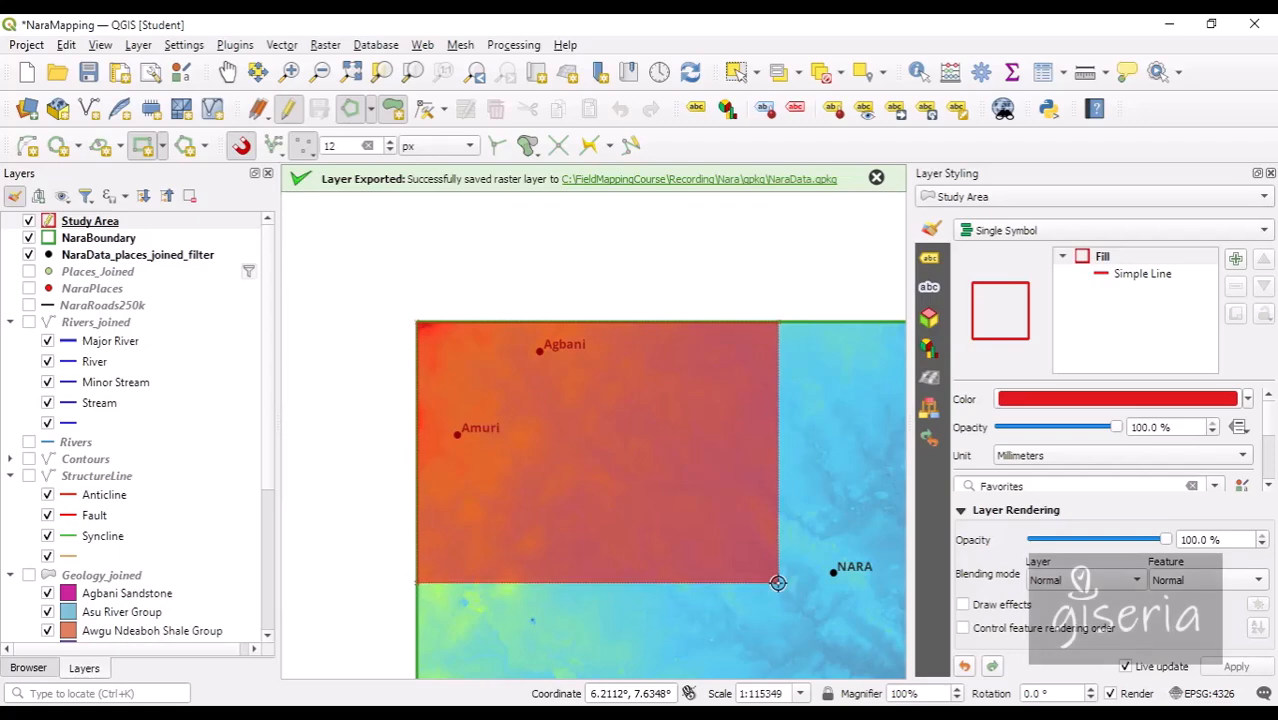
right_click(778, 582)
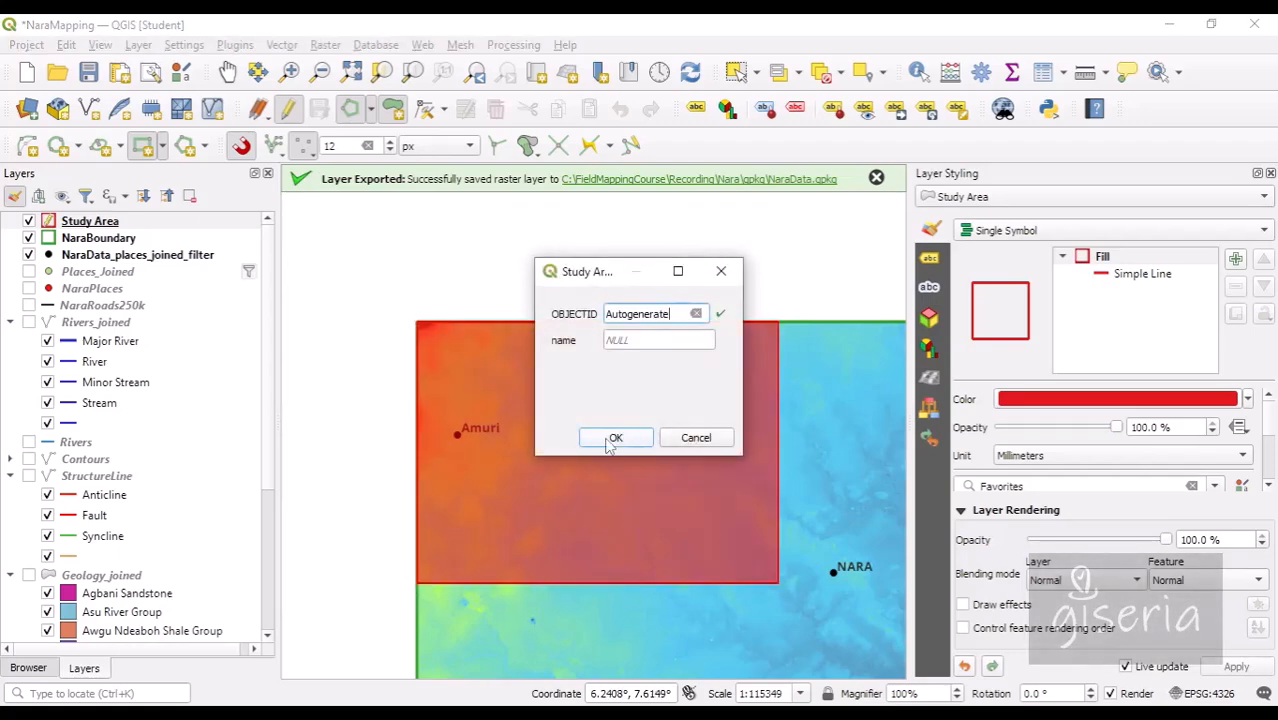
click(636, 342)
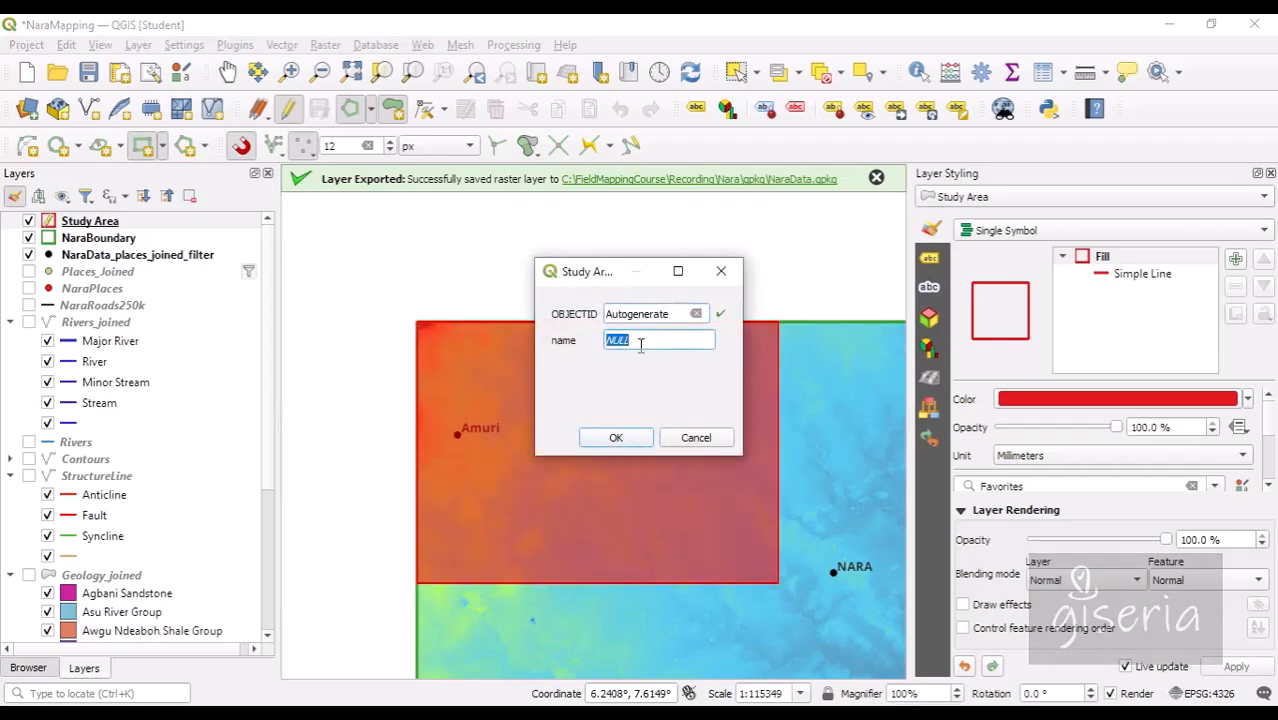
text(a)
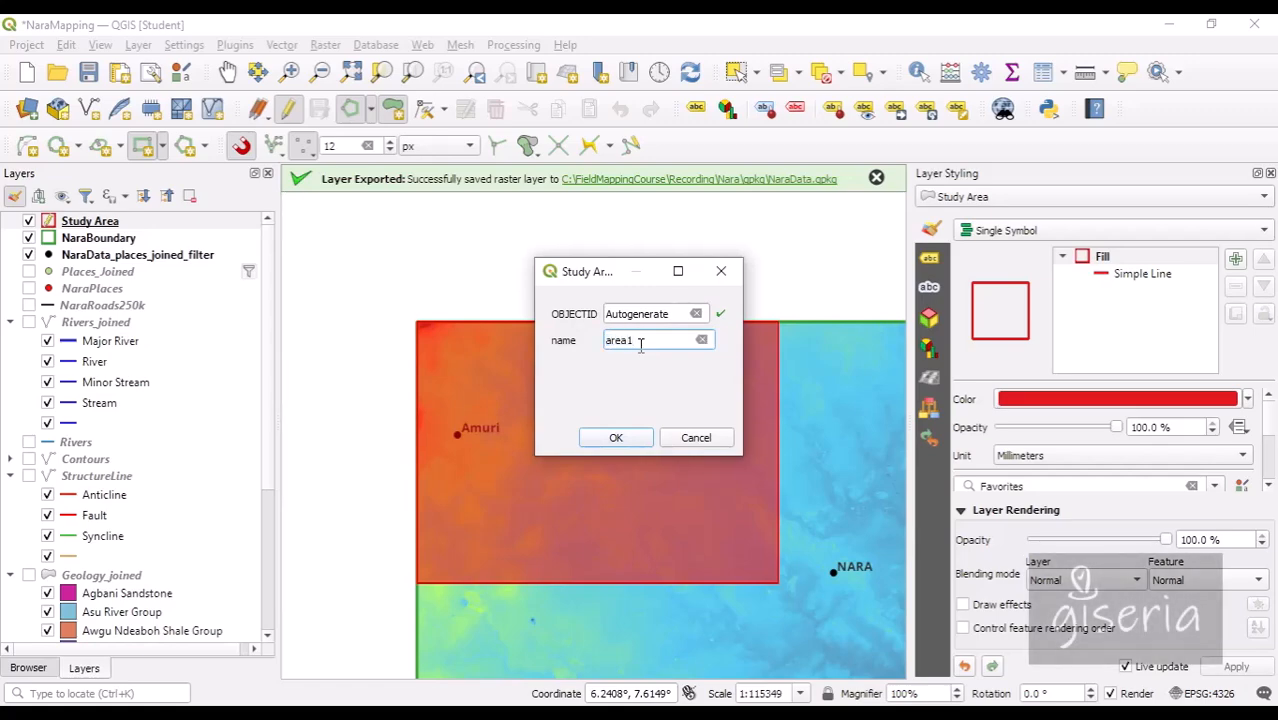
text(rea1)
click(616, 438)
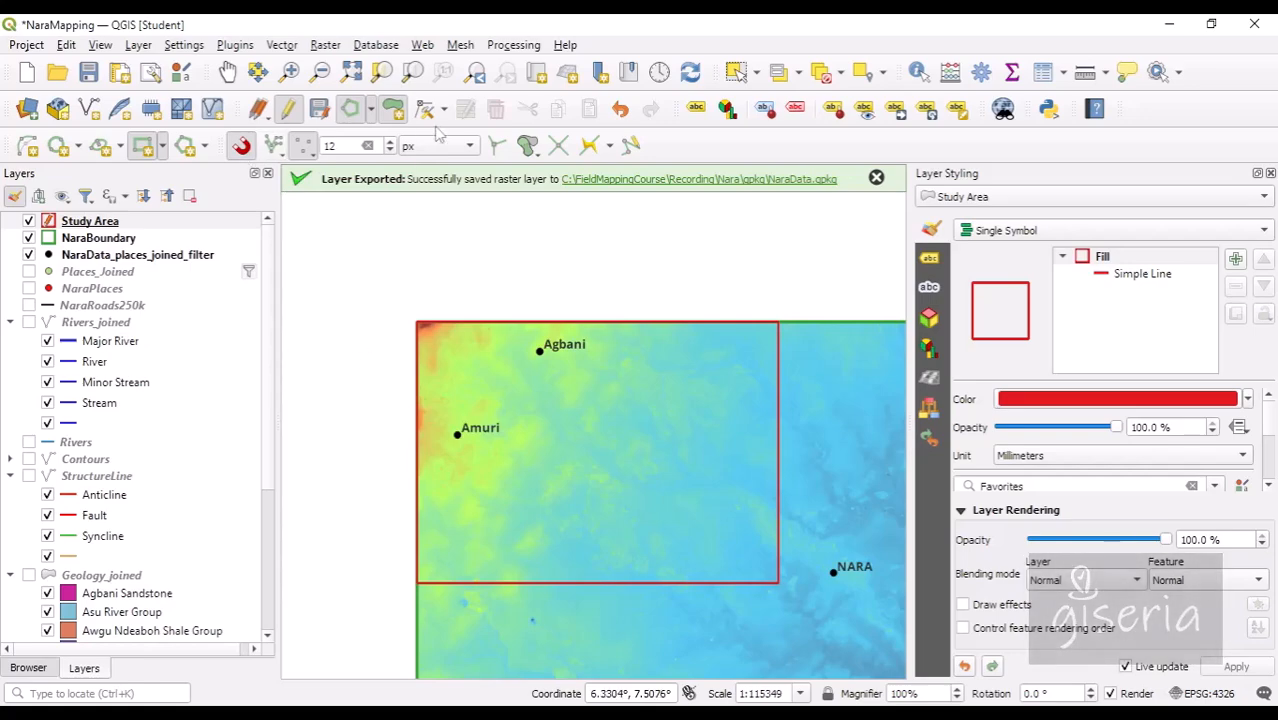
click(319, 108)
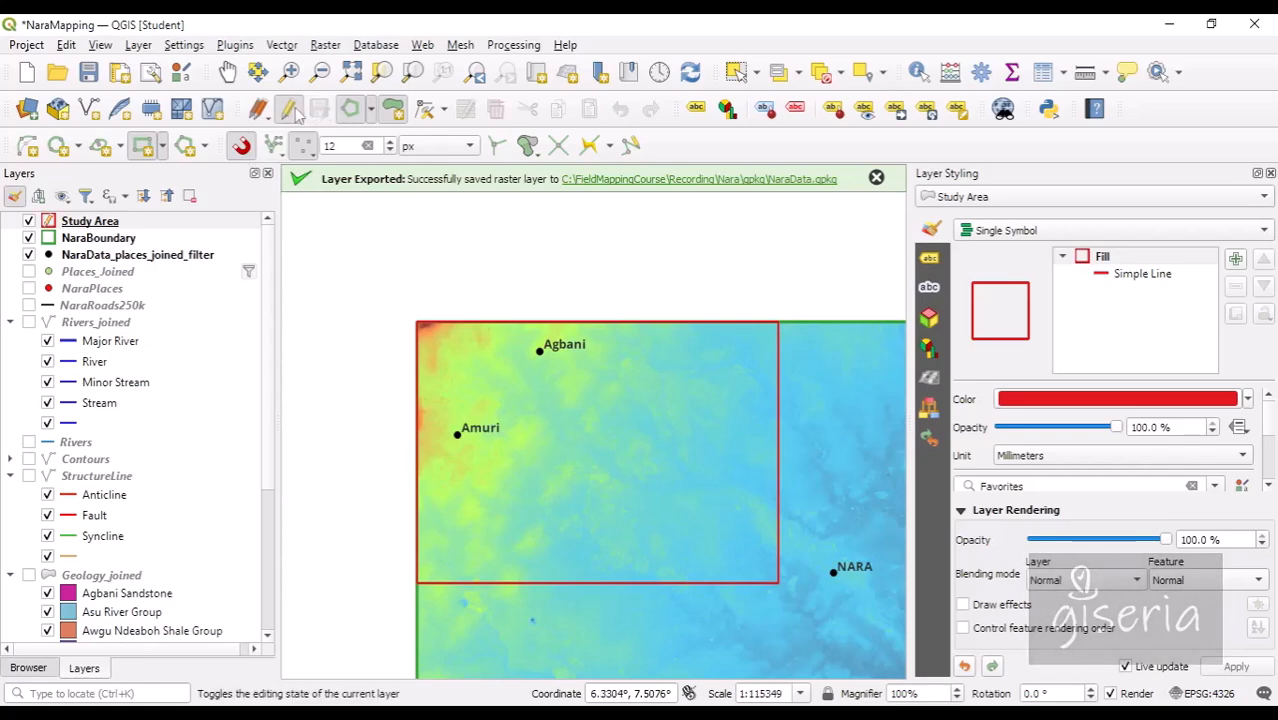
click(290, 110)
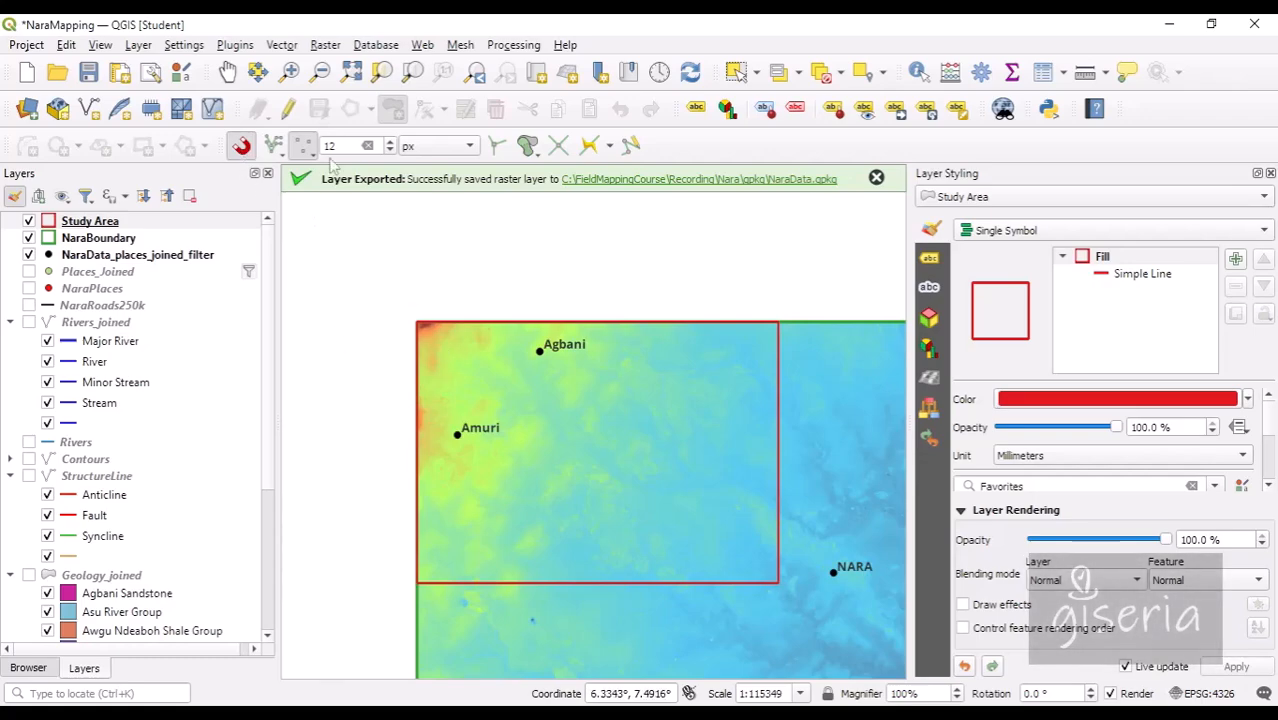
Step: Hide the Snapping Toolbar and the Shape Digitizing Toolbar
right_click(719, 151)
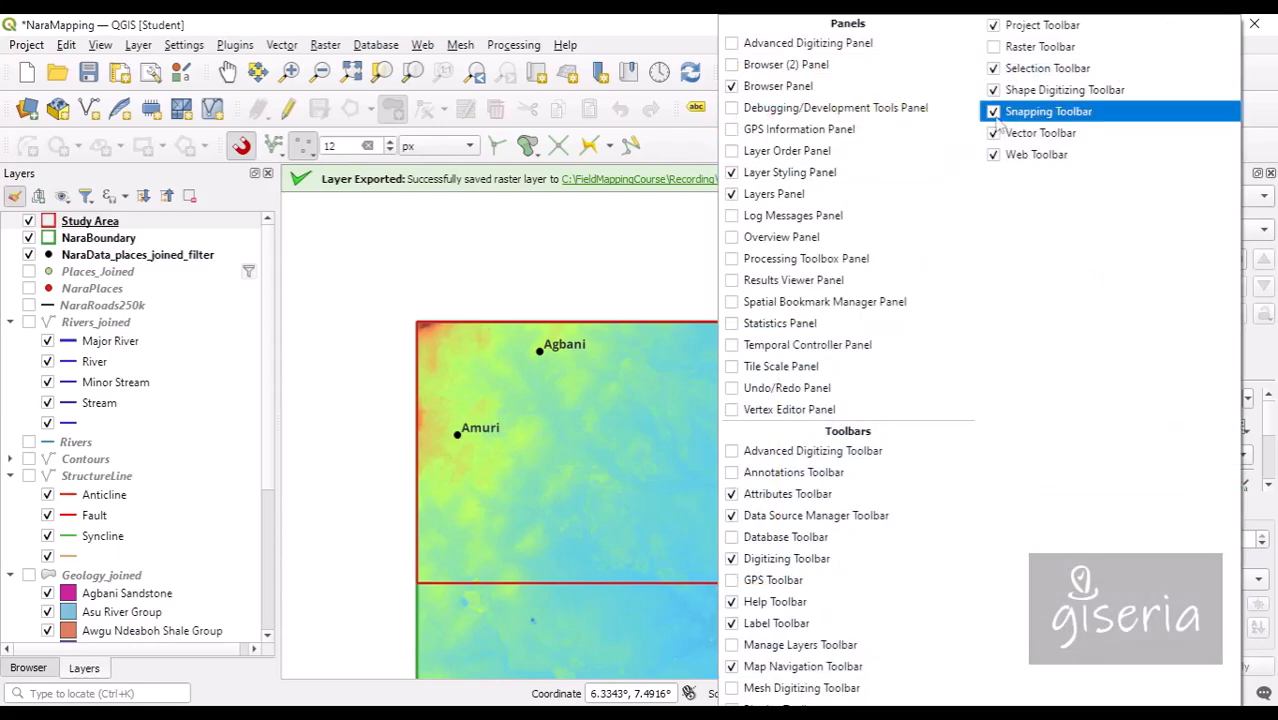
click(1000, 110)
right_click(1003, 110)
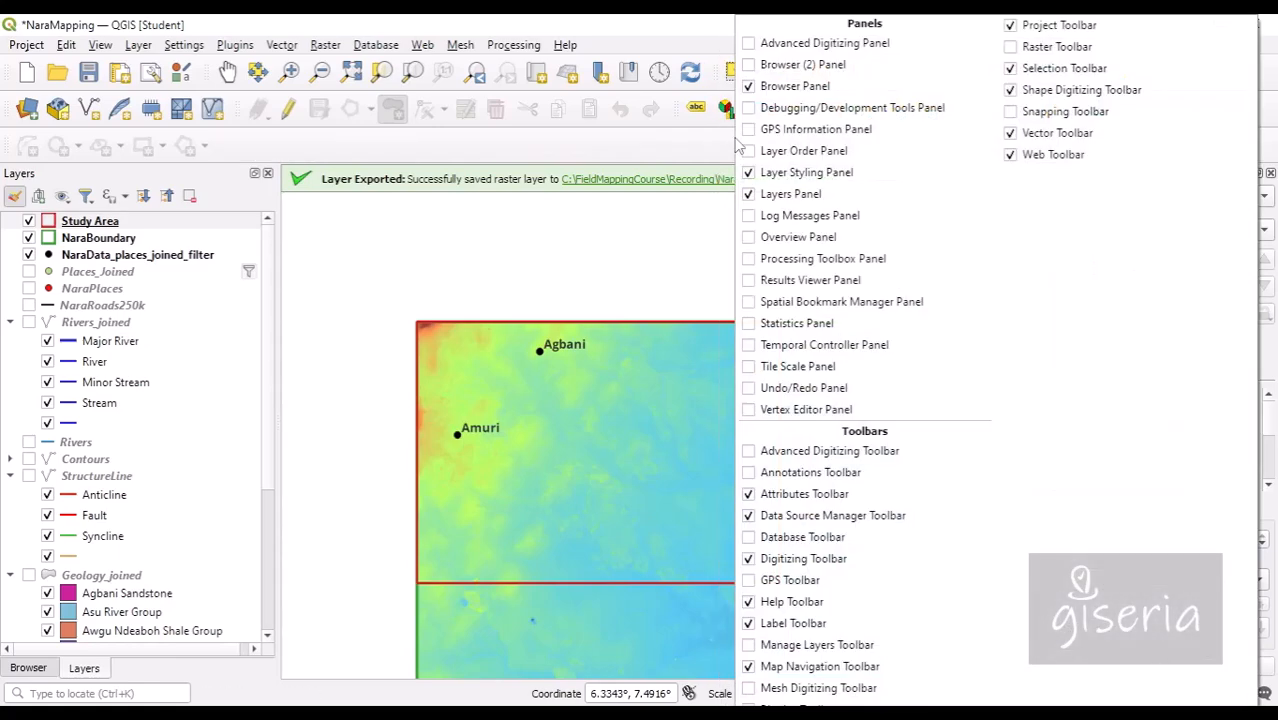
click(1015, 93)
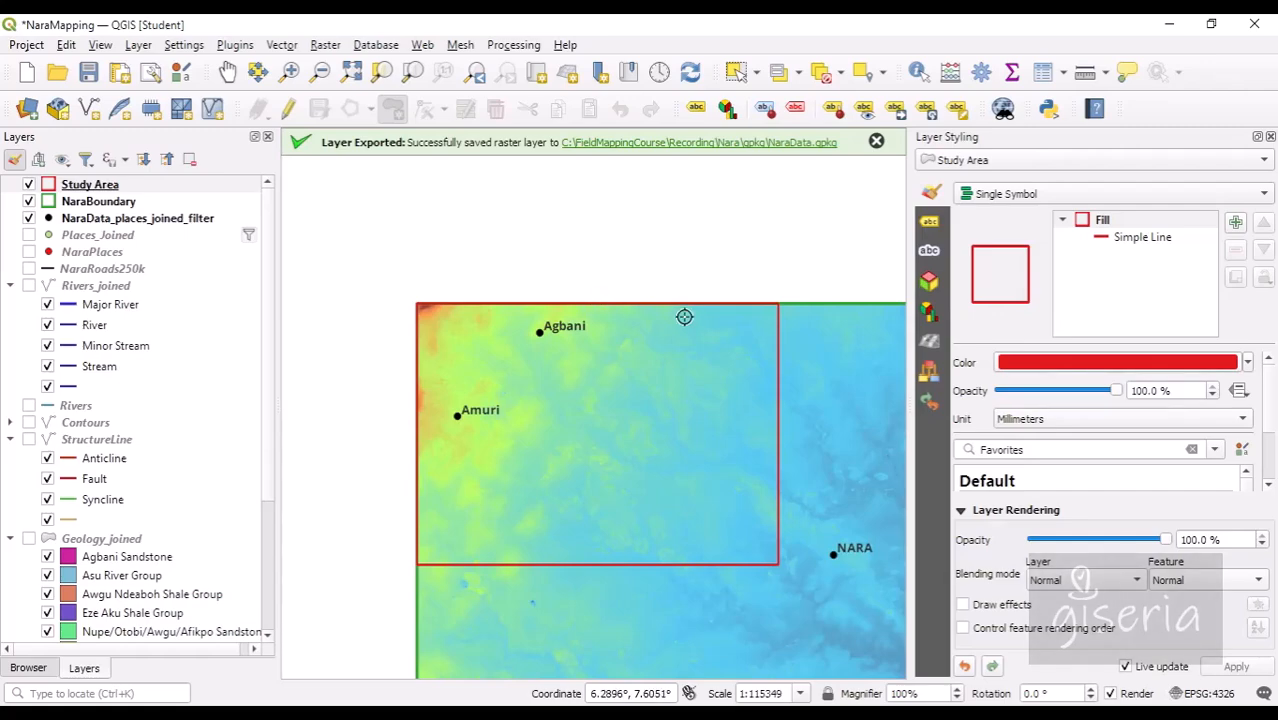
click(226, 72)
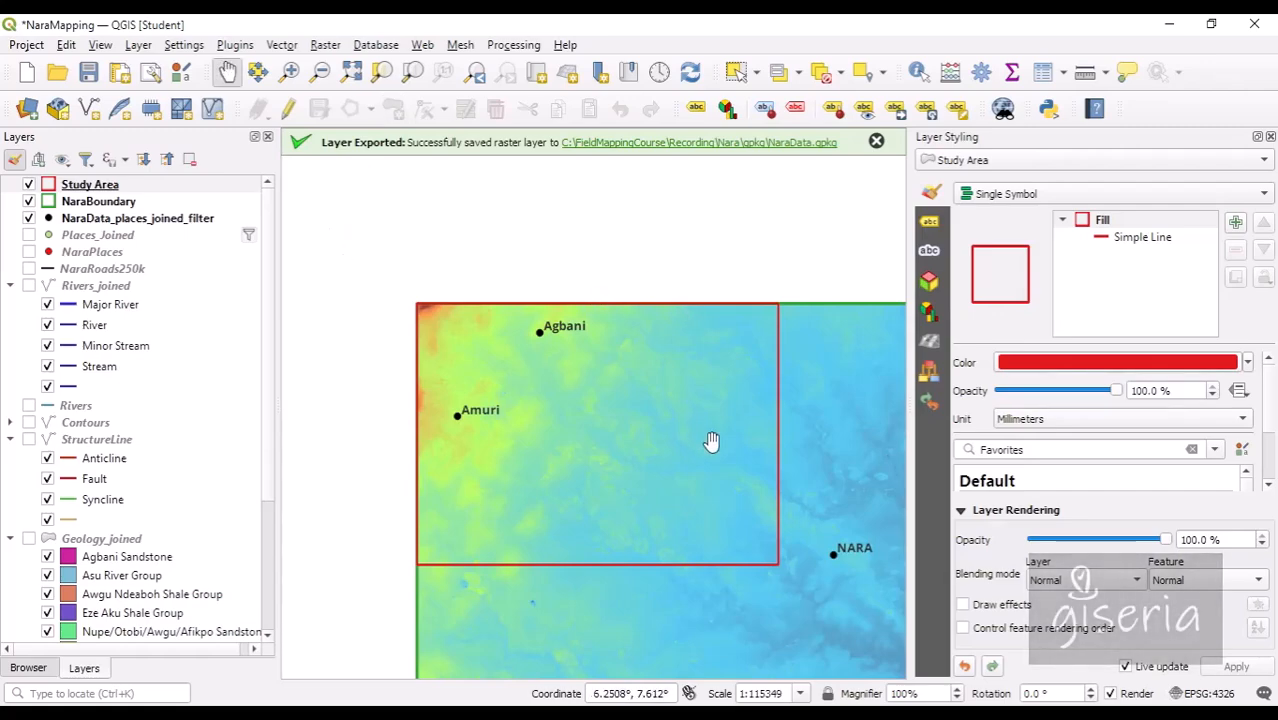
drag(592, 466, 523, 353)
drag(428, 354, 565, 379)
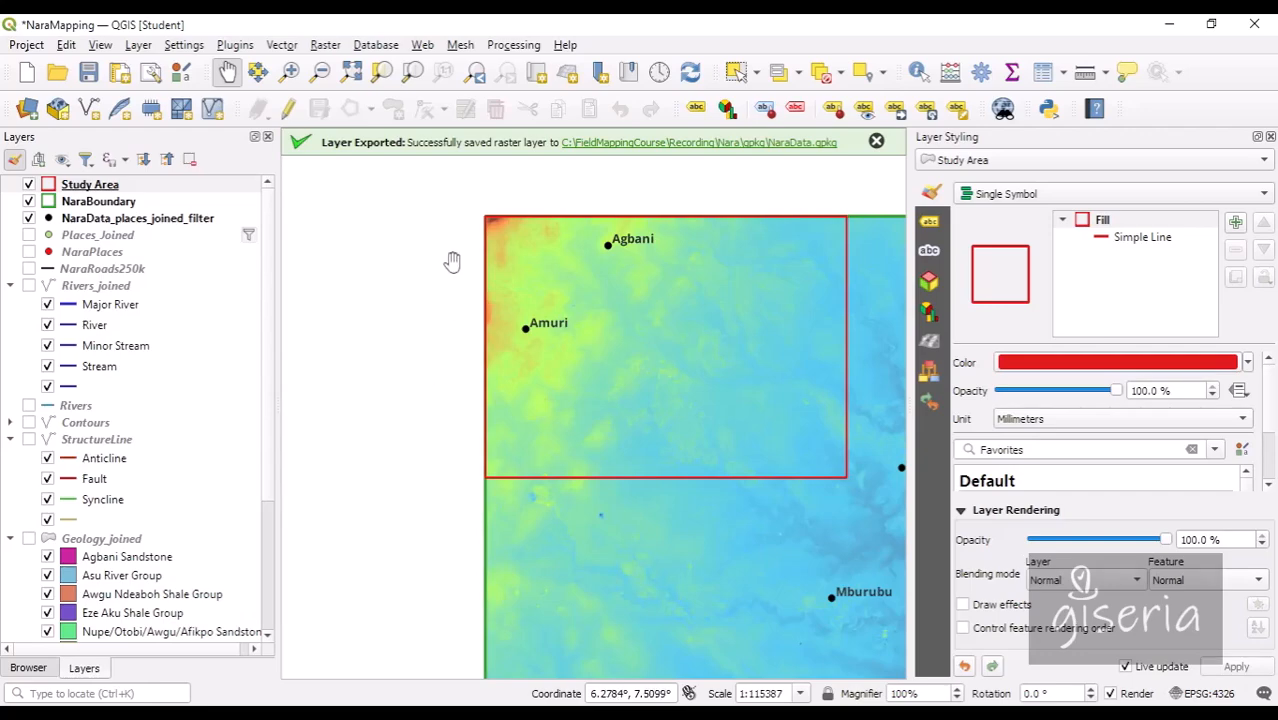
Step: Start the Clip Raster by Extent tool with NaraElevation as the input layer
drag(775, 388, 589, 385)
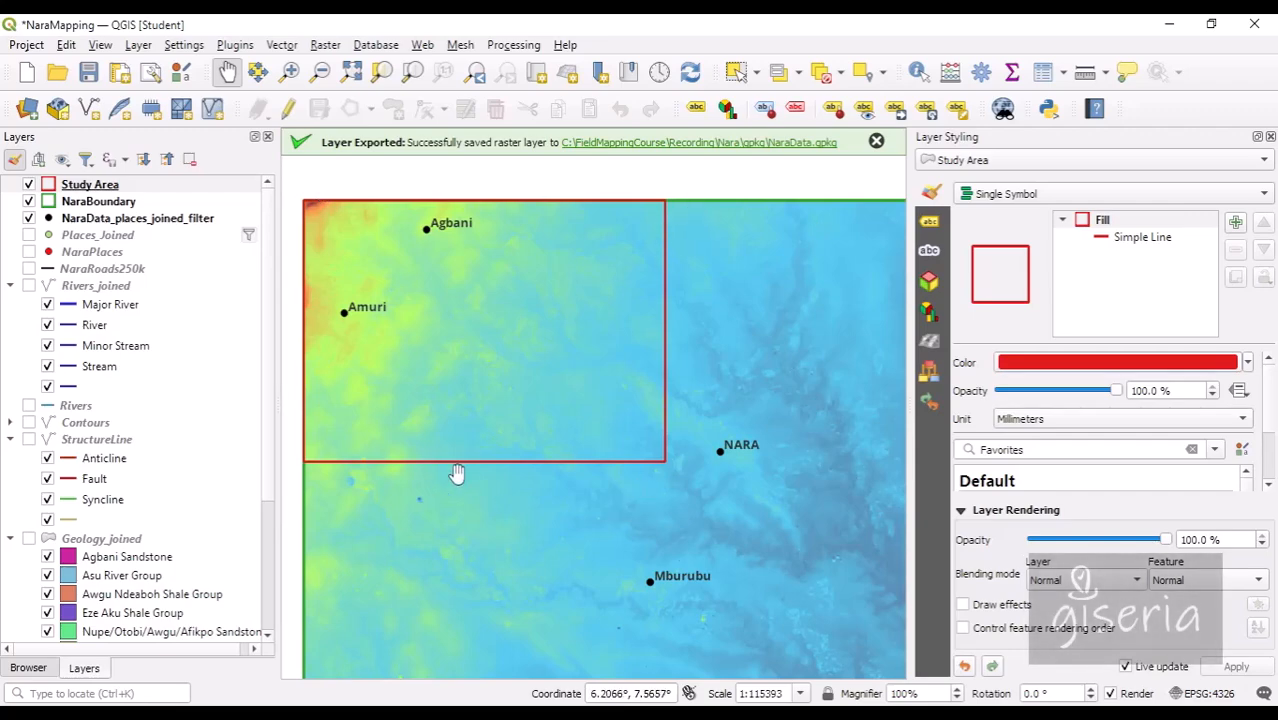
scroll(570, 431, up, 1)
scroll(570, 431, down, 2)
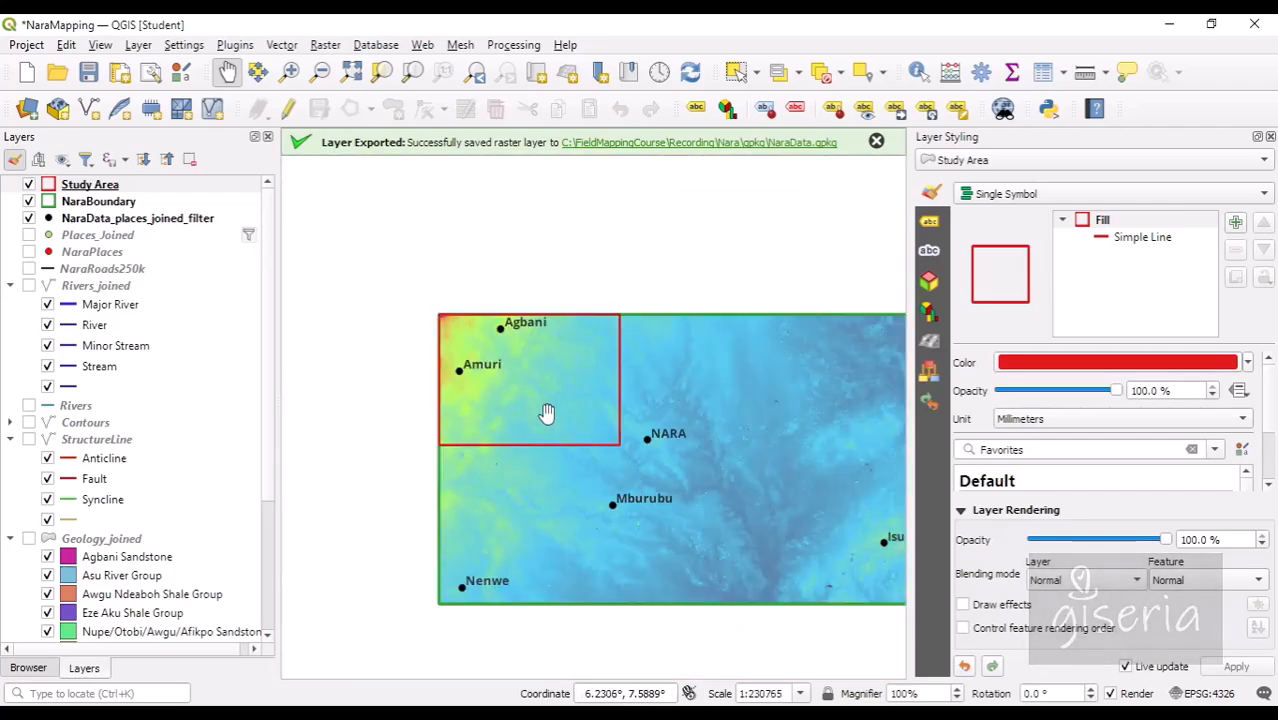
click(330, 47)
mouse_move(393, 151)
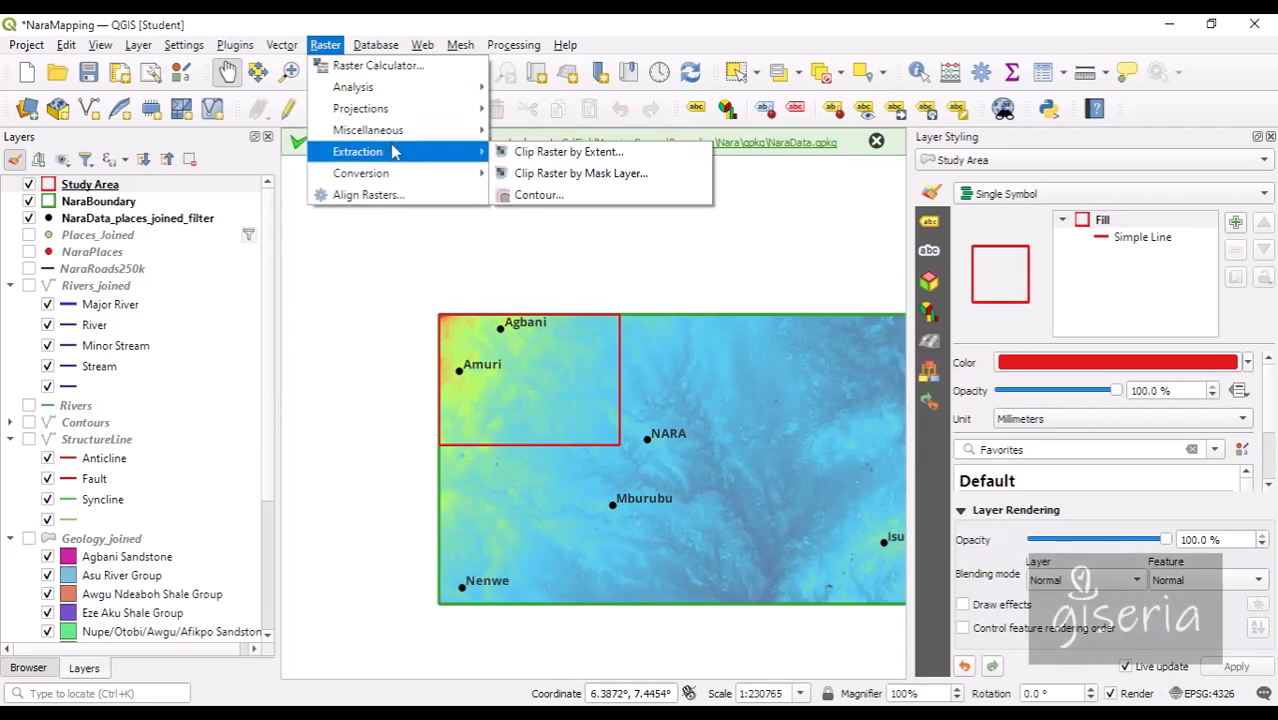
click(551, 163)
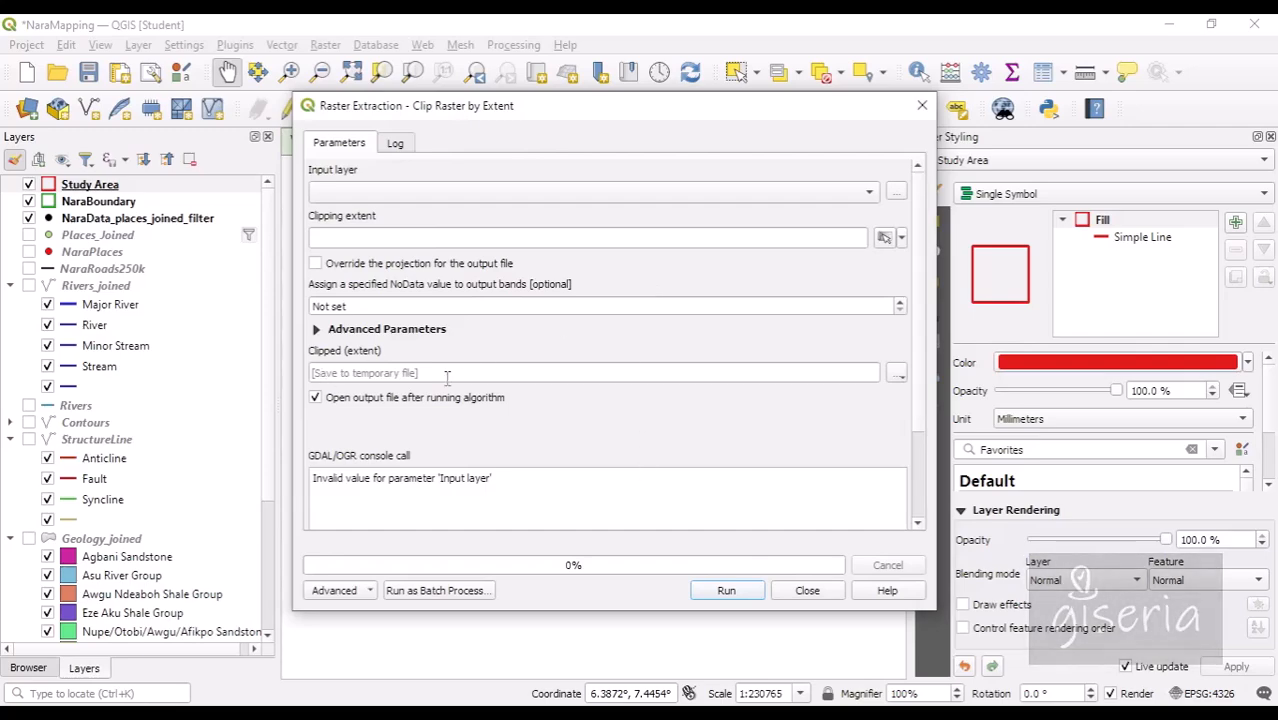
click(896, 375)
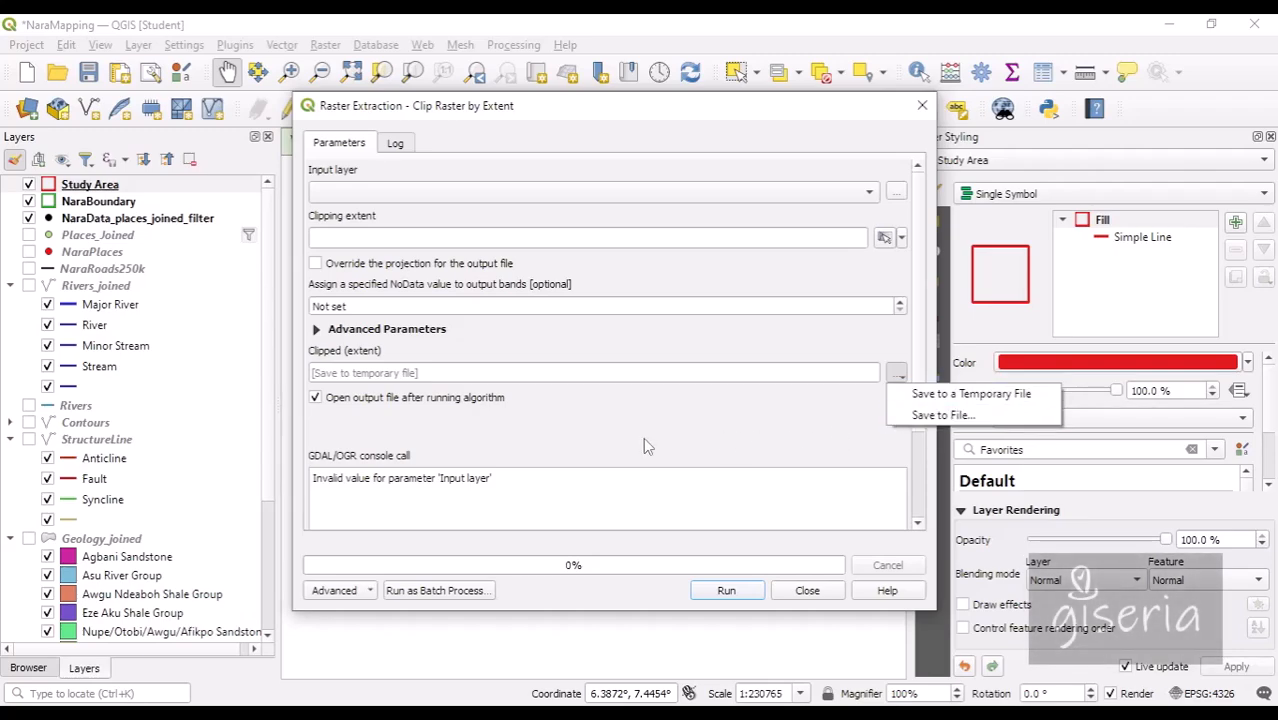
click(699, 439)
click(446, 192)
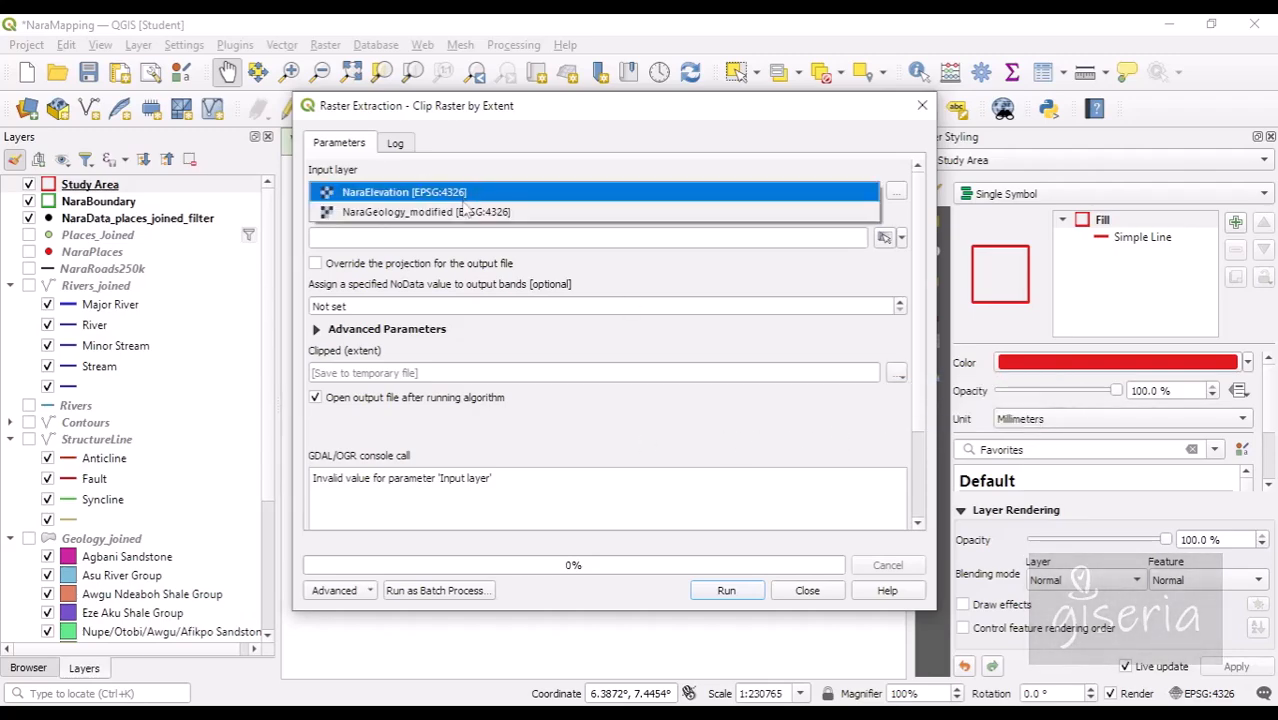
click(456, 193)
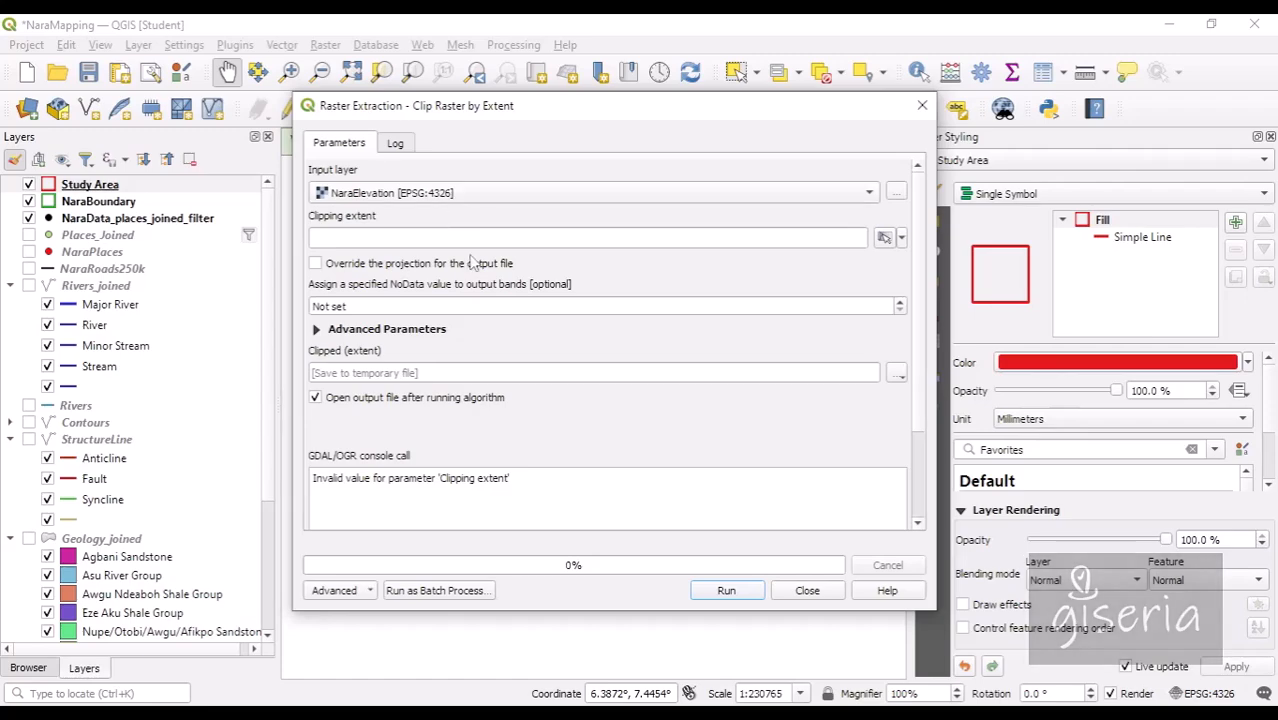
Step: Calculate the clipping extent from the Study Area layer, run the clip to a temporary file, and close the tool
click(901, 238)
mouse_move(906, 262)
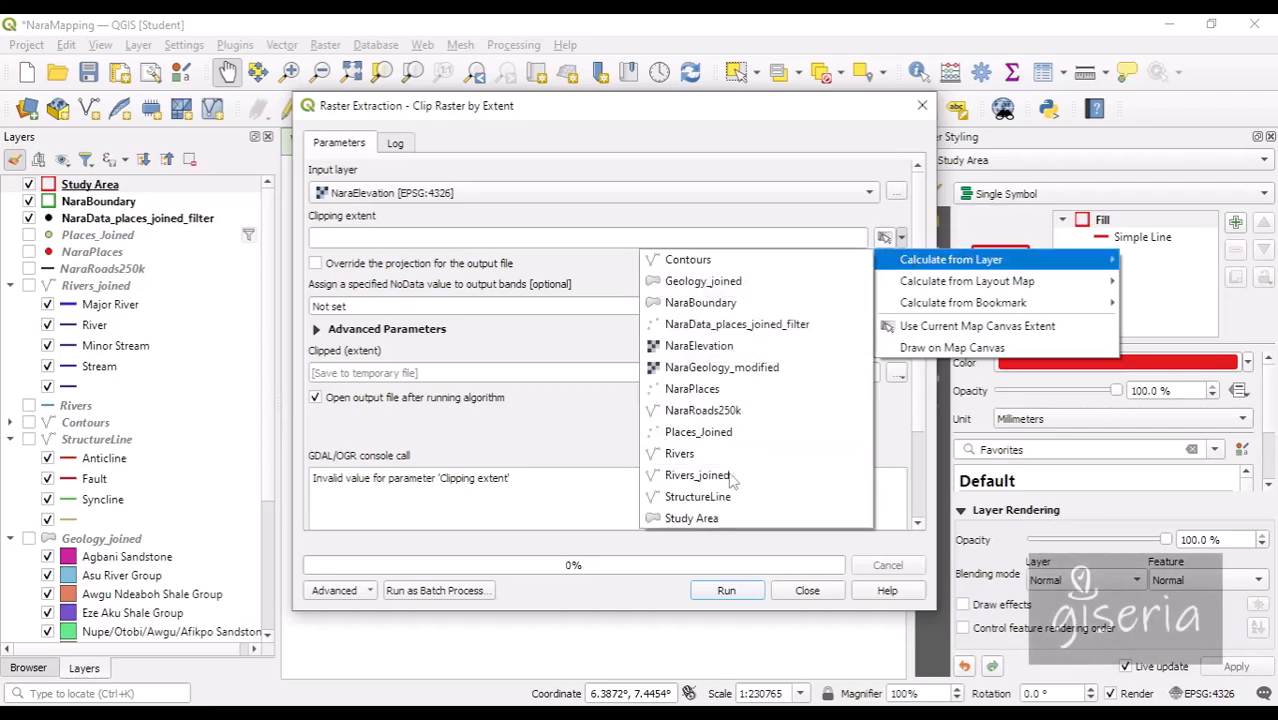
click(741, 520)
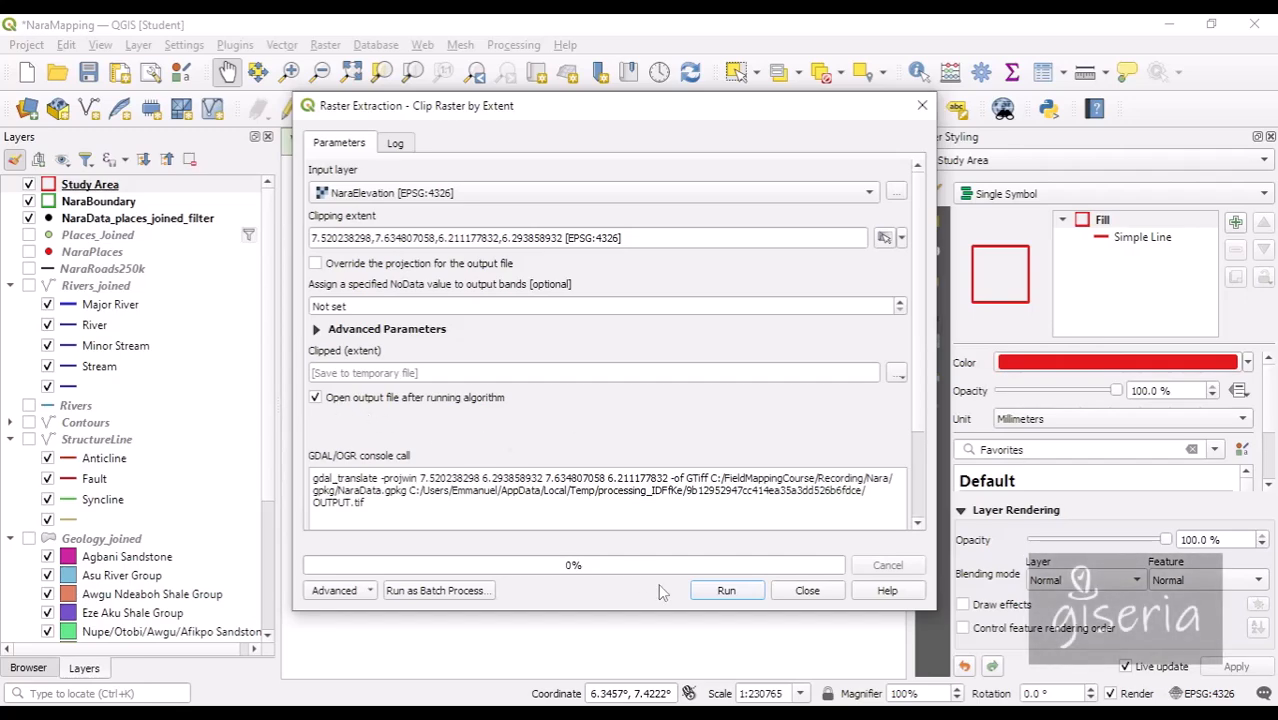
click(726, 591)
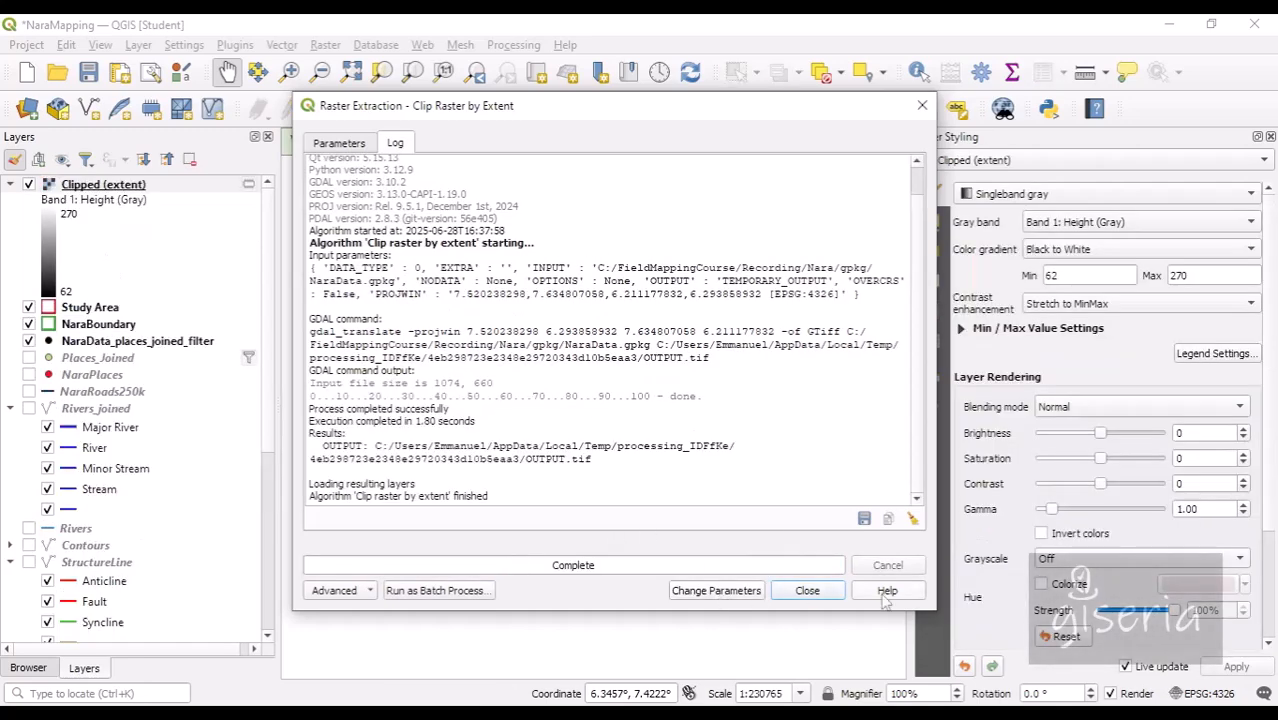
click(808, 591)
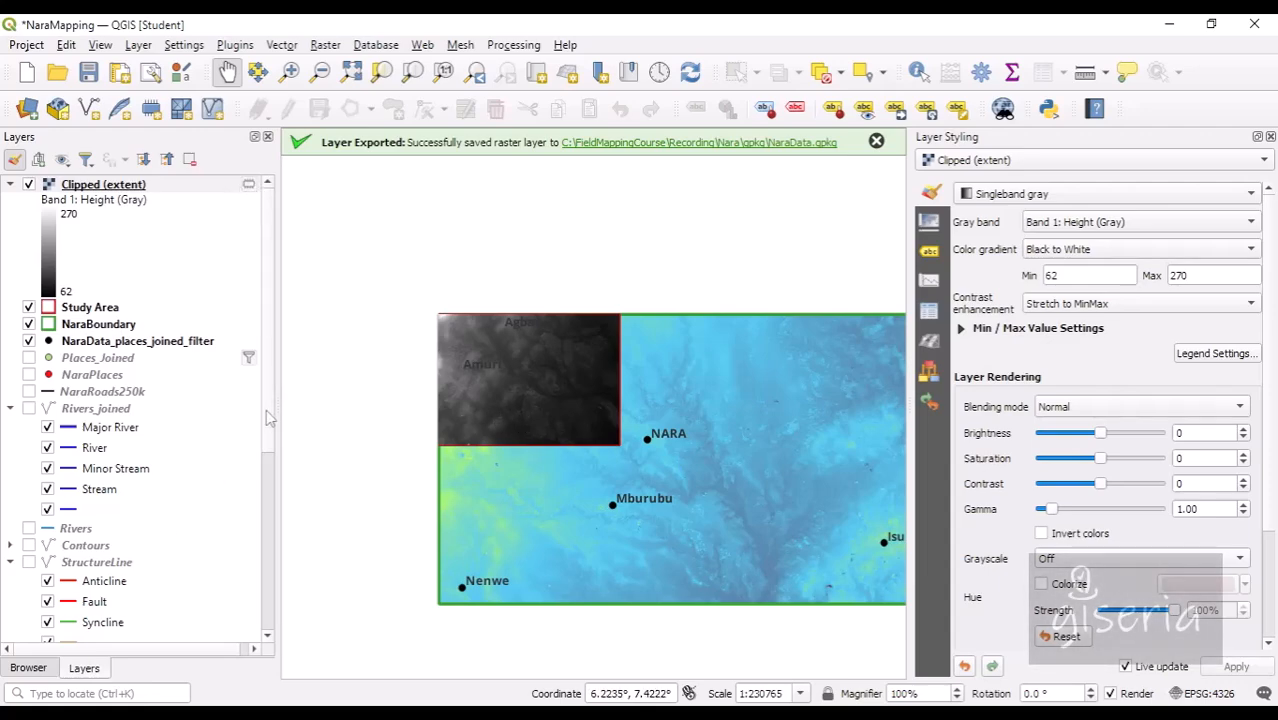
Step: Hide the NaraElevation and NaraBoundary layers to isolate the clipped raster on the map
drag(268, 418, 265, 555)
click(29, 568)
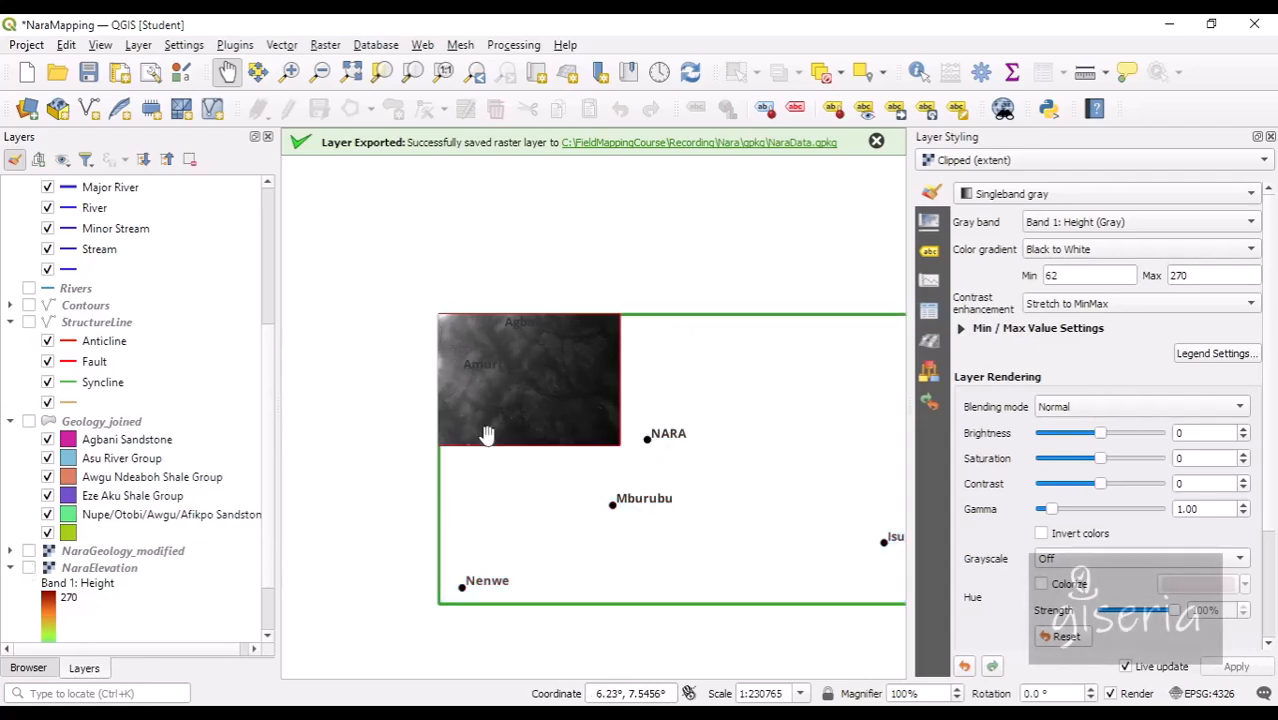
scroll(268, 370, down, 1)
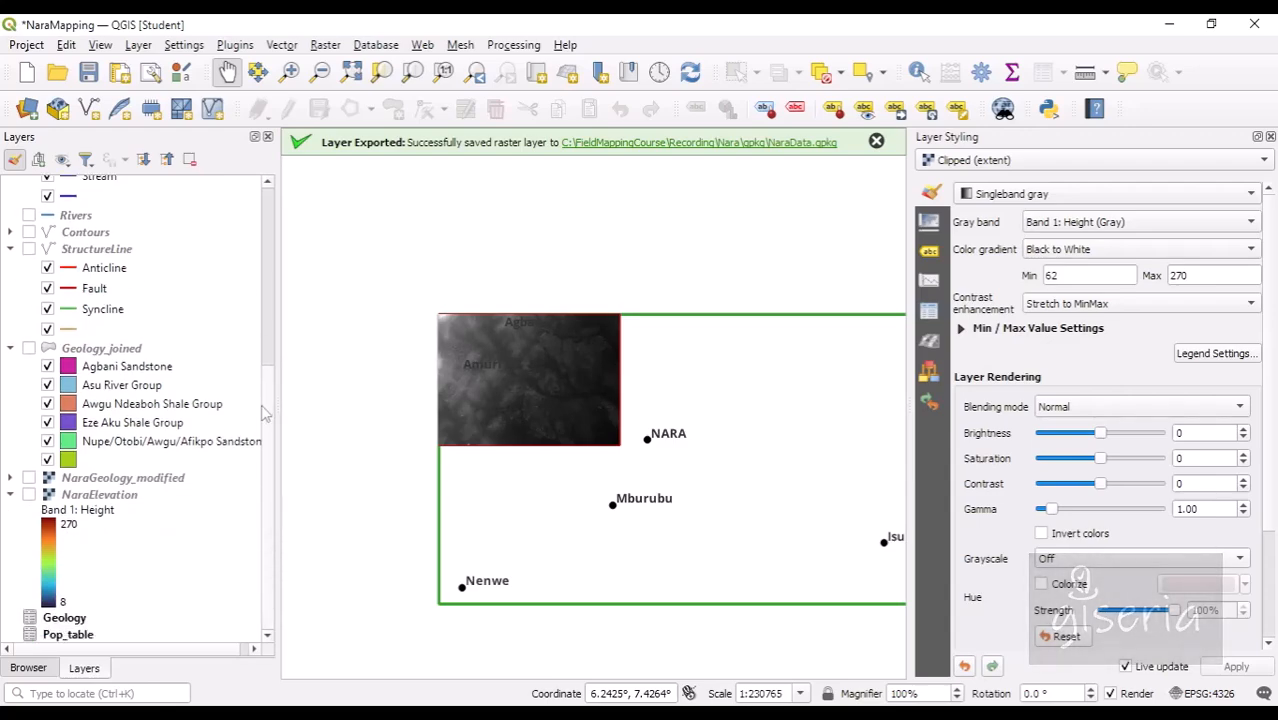
scroll(118, 498, up, 4)
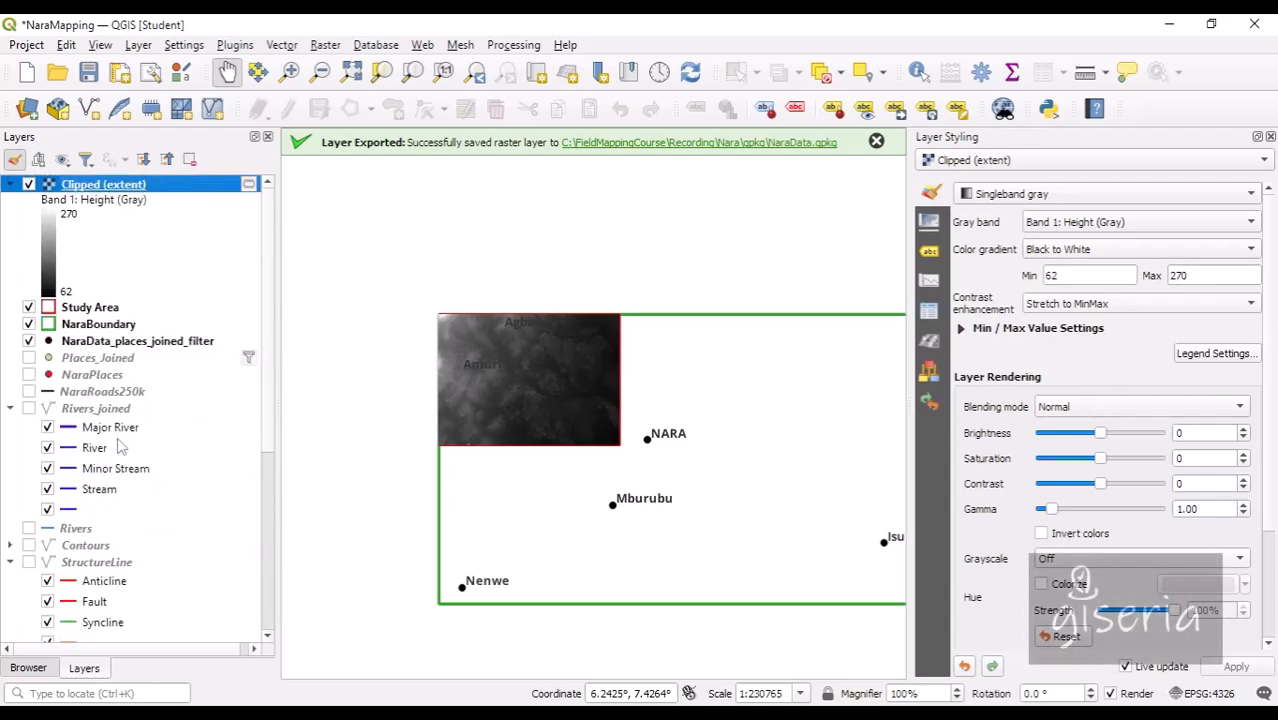
click(29, 324)
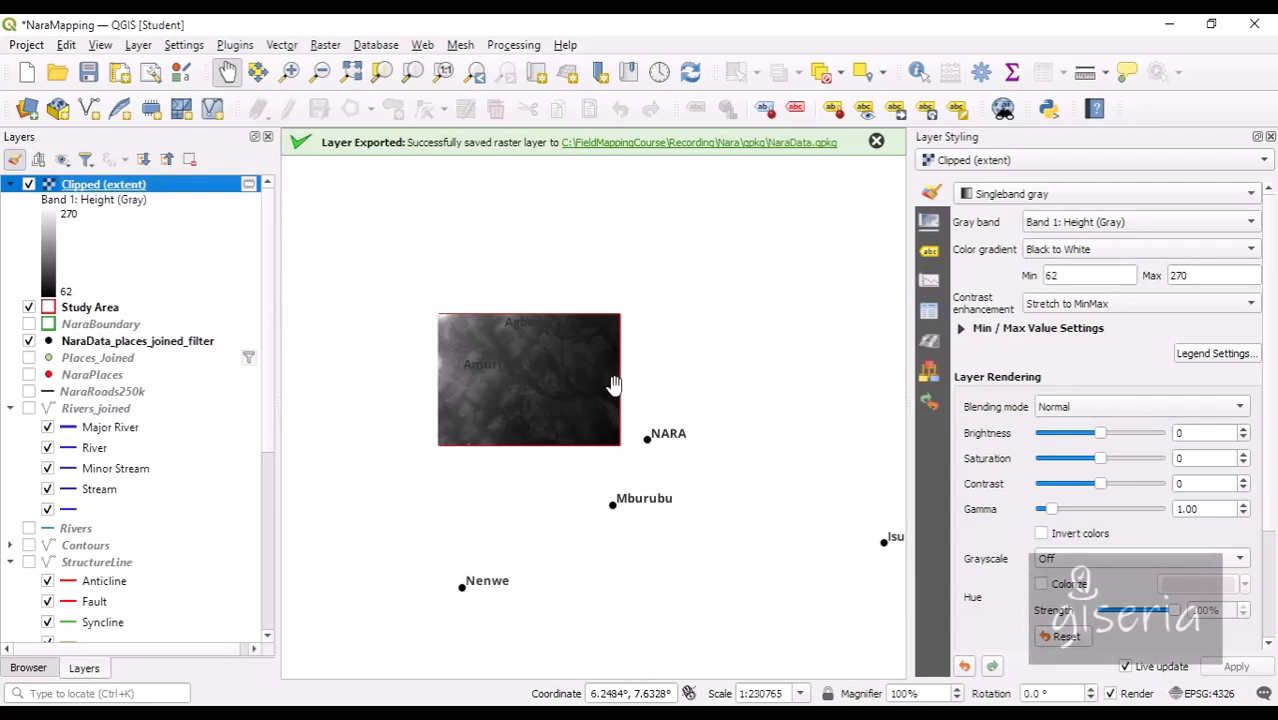
scroll(490, 364, down, 1)
scroll(490, 365, up, 2)
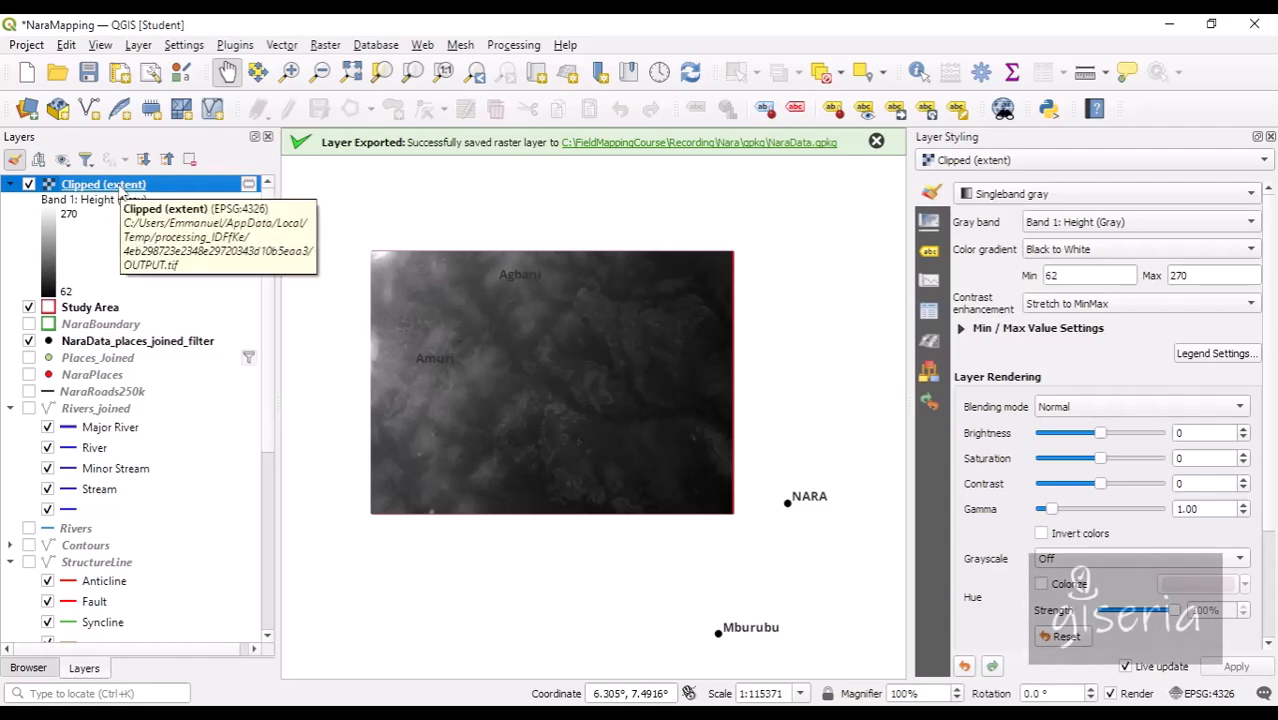
Step: Bring up the export settings for saving the Clipped (extent) raster layer
right_click(120, 188)
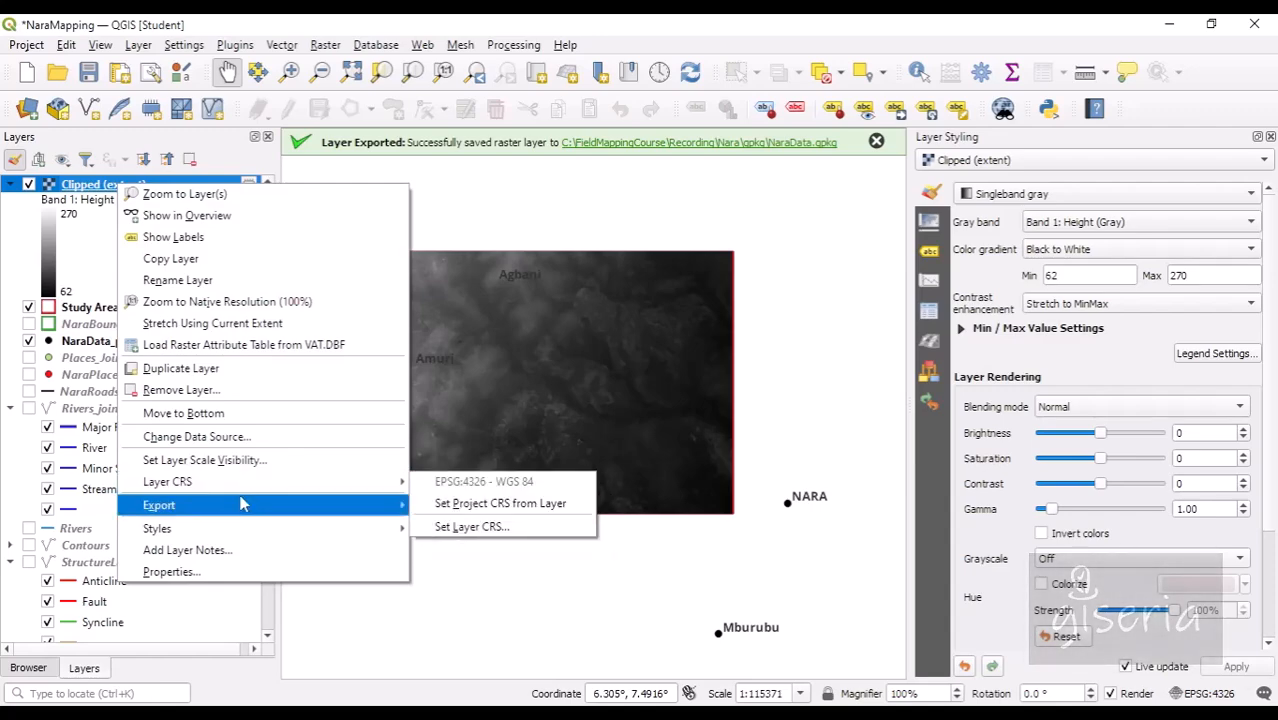
mouse_move(253, 514)
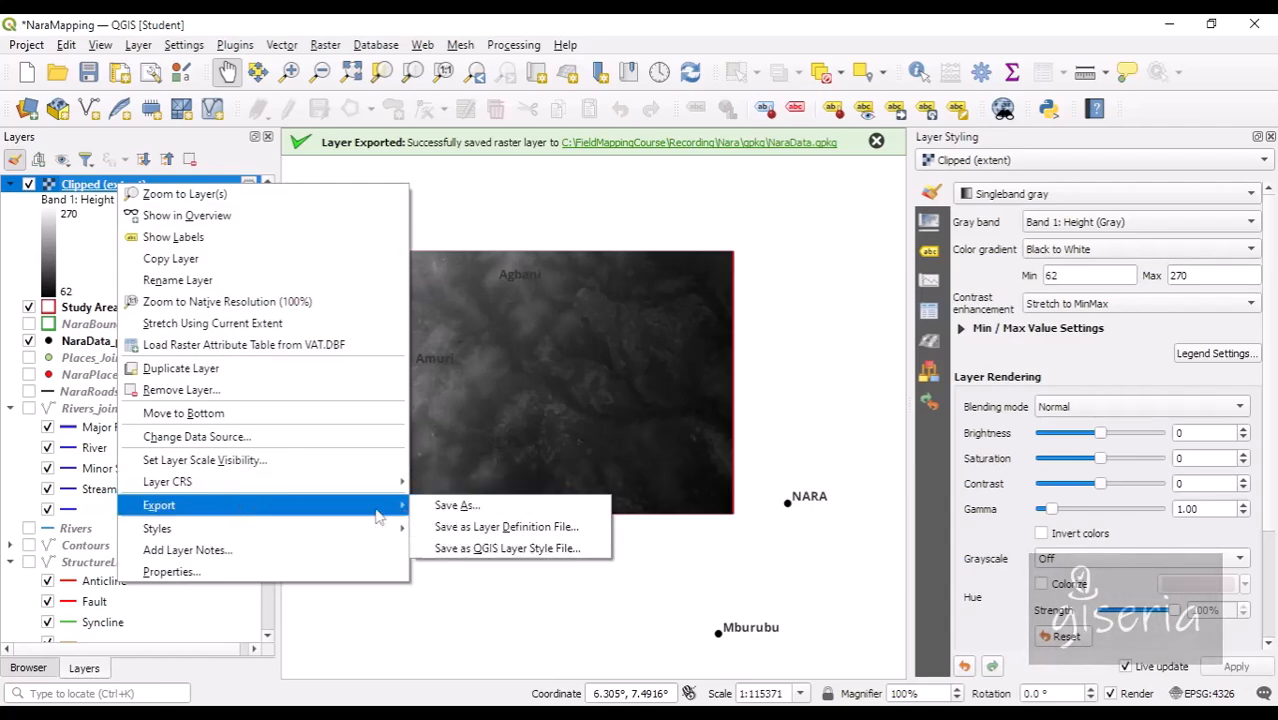
click(447, 507)
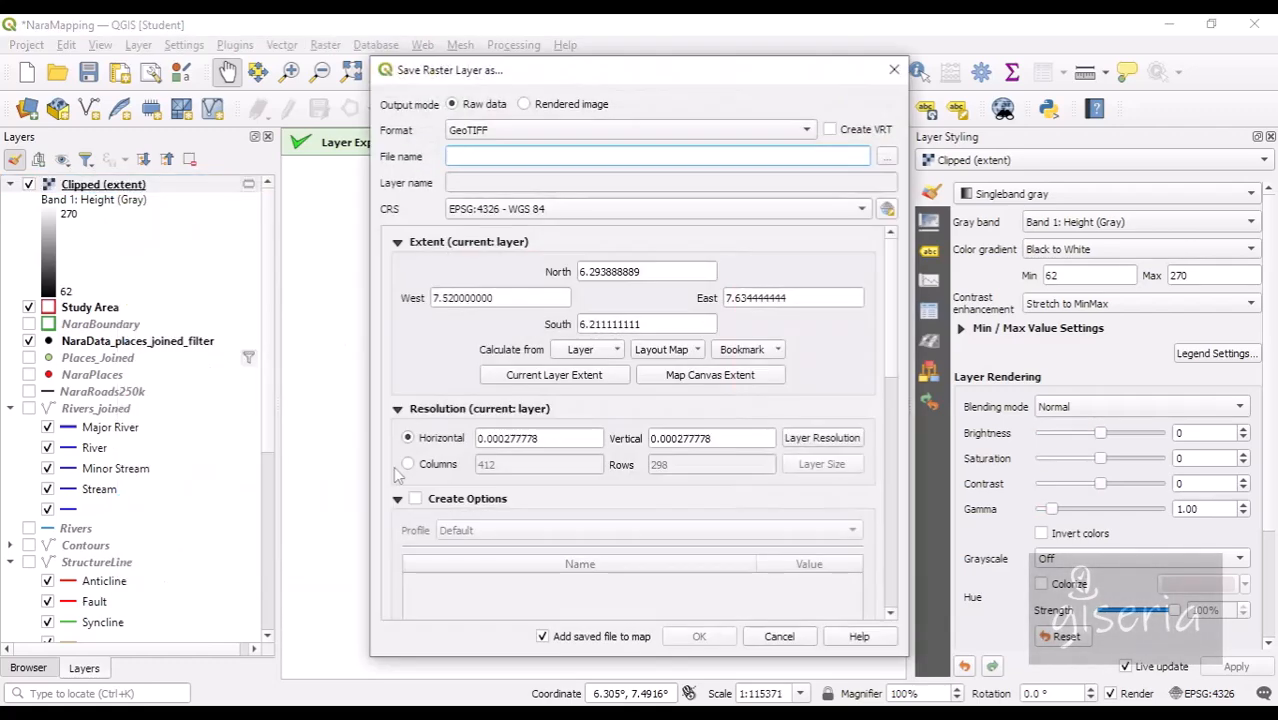
Step: Try GeoPackage as the export format and browse for a destination file in the gpkg folder
click(560, 137)
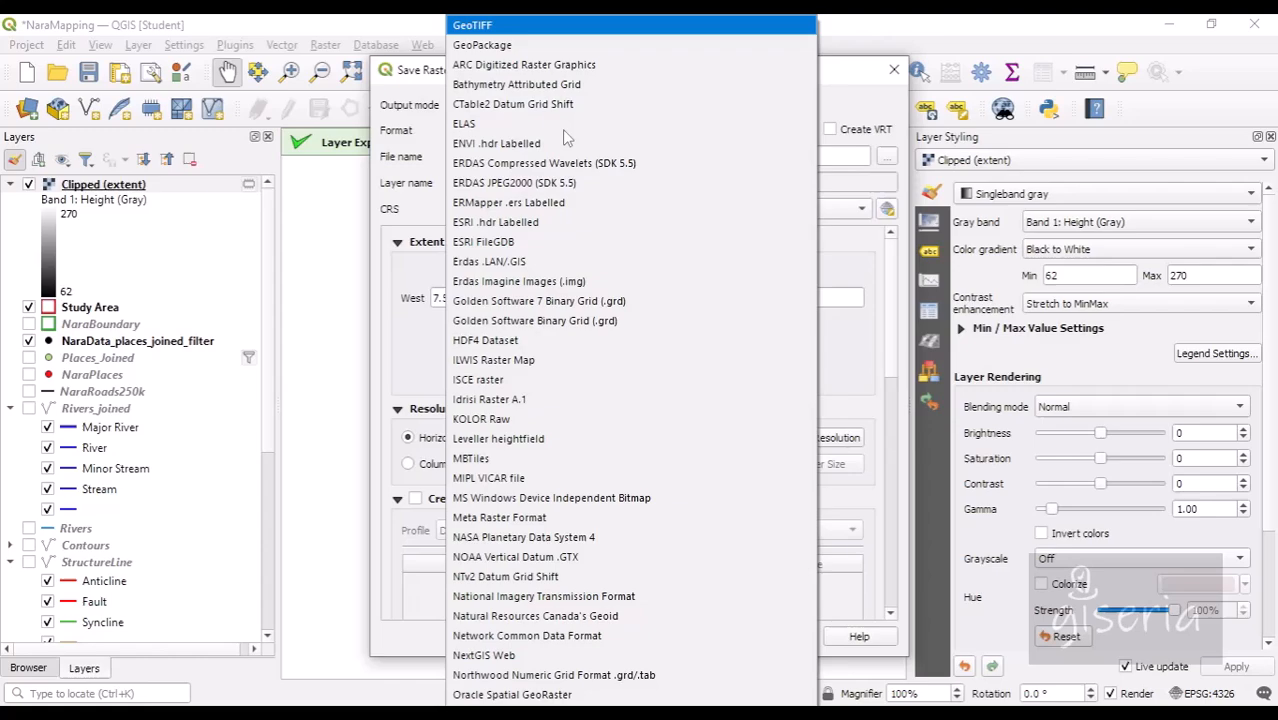
click(526, 48)
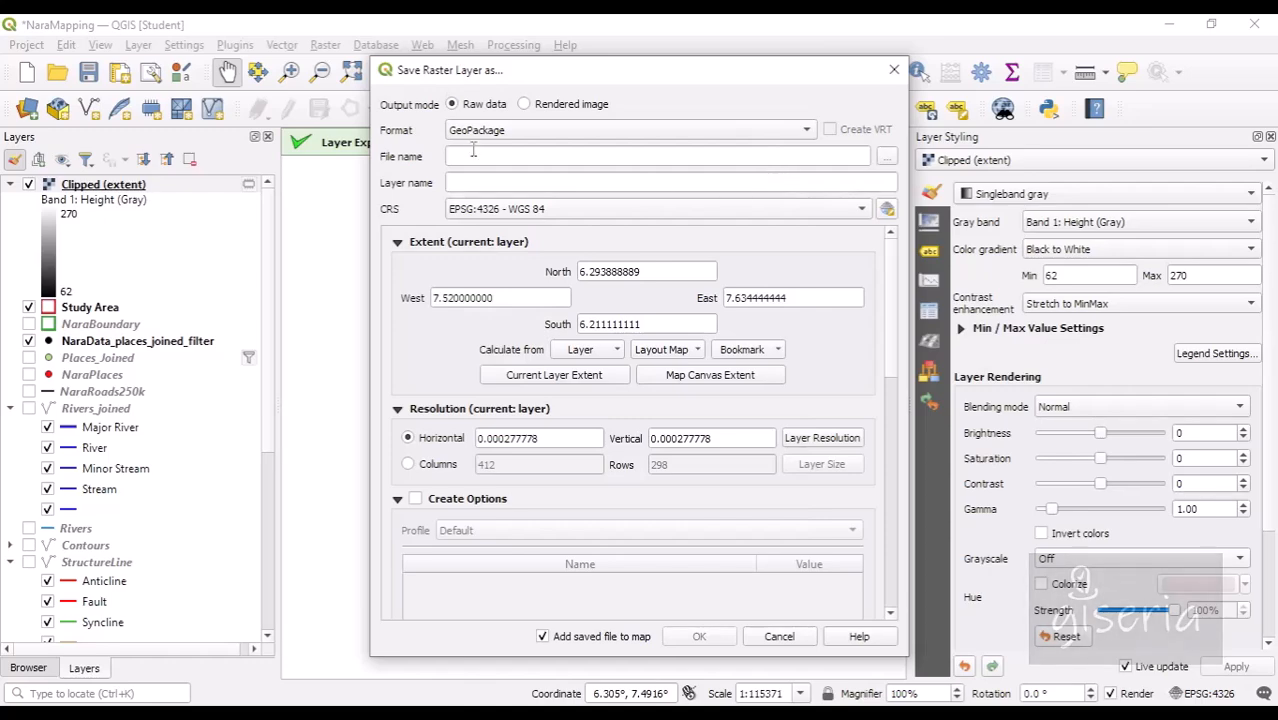
click(886, 158)
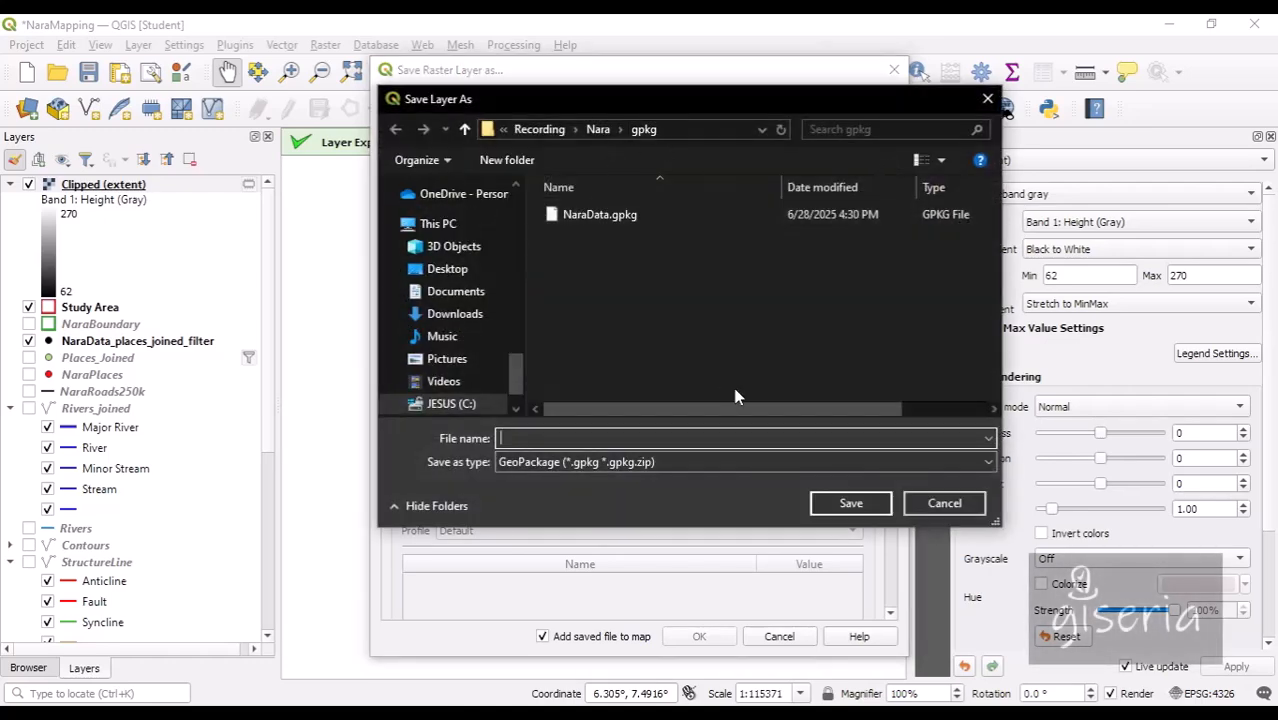
click(839, 465)
click(951, 509)
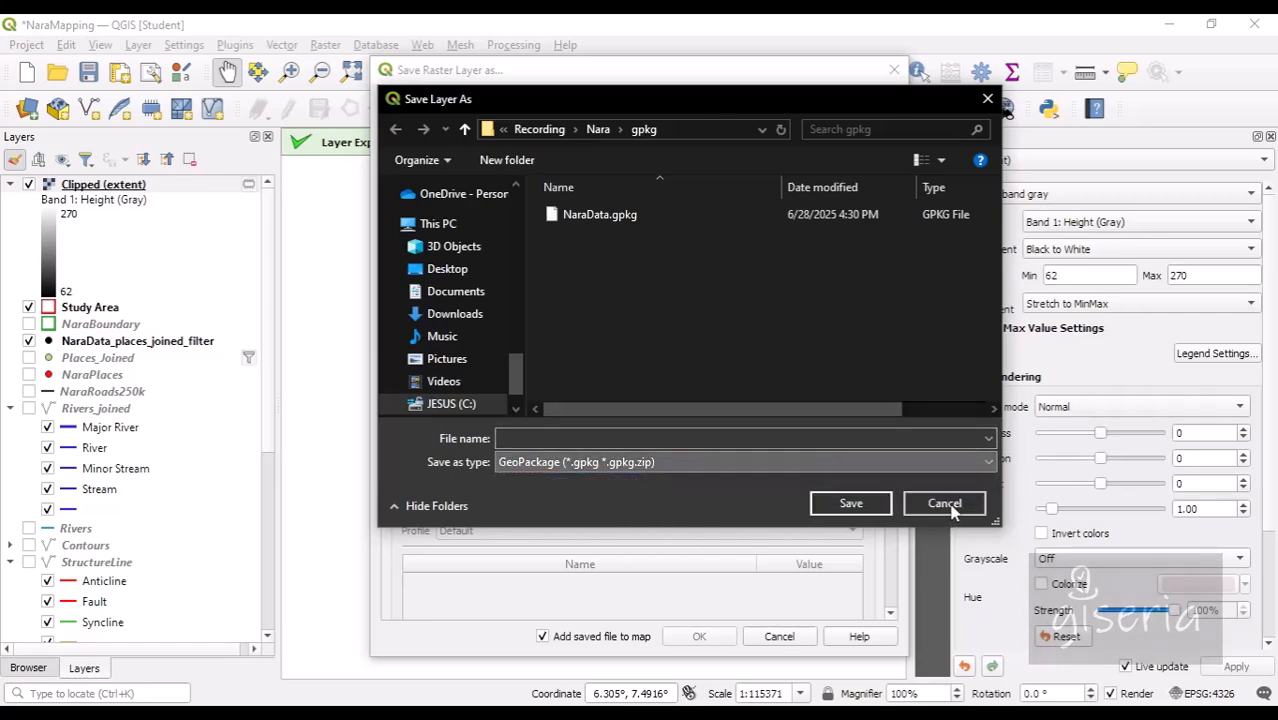
click(951, 509)
Step: Try ESRI FileGDB as the export format and browse to editing.gdb in the gdb folder as the destination
click(560, 130)
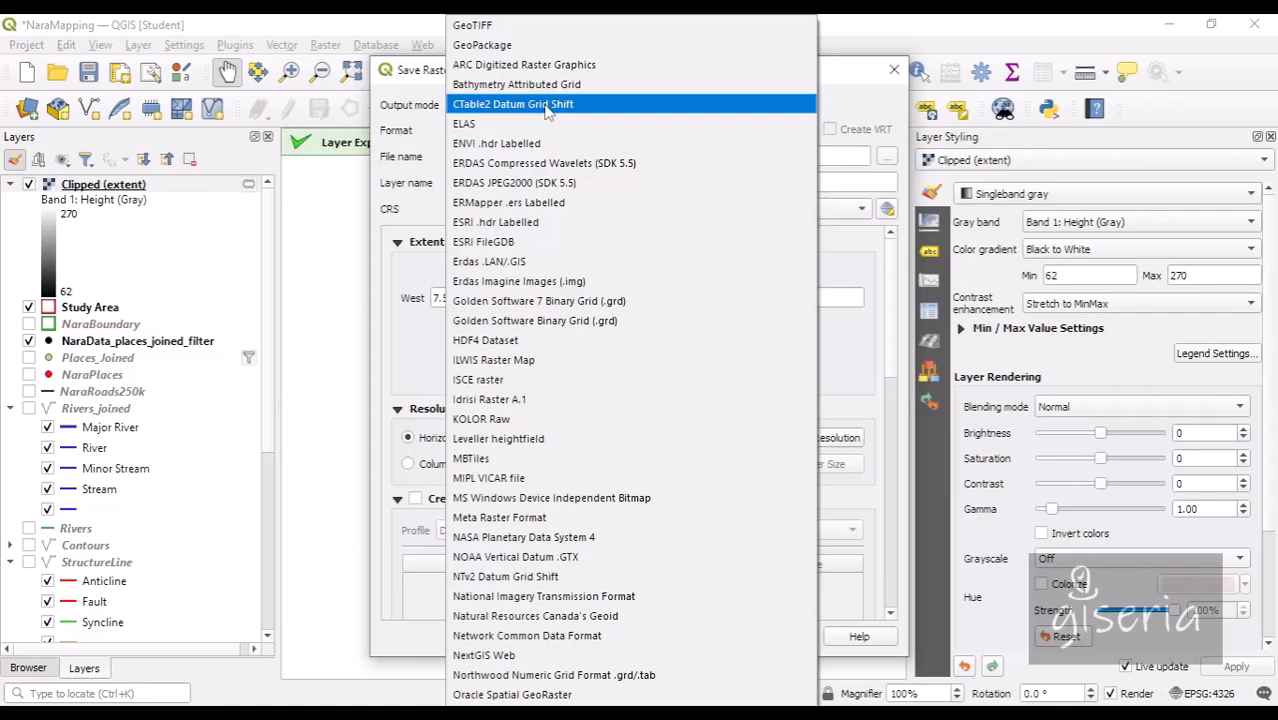
click(533, 245)
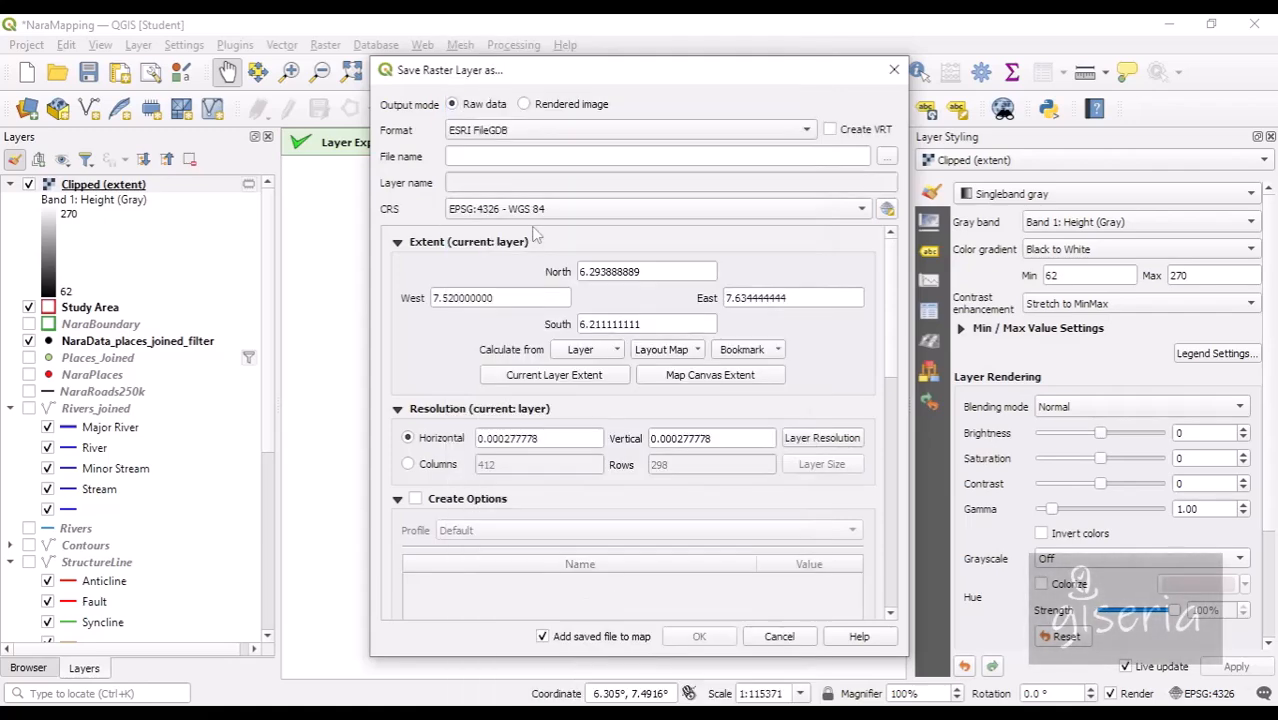
click(886, 158)
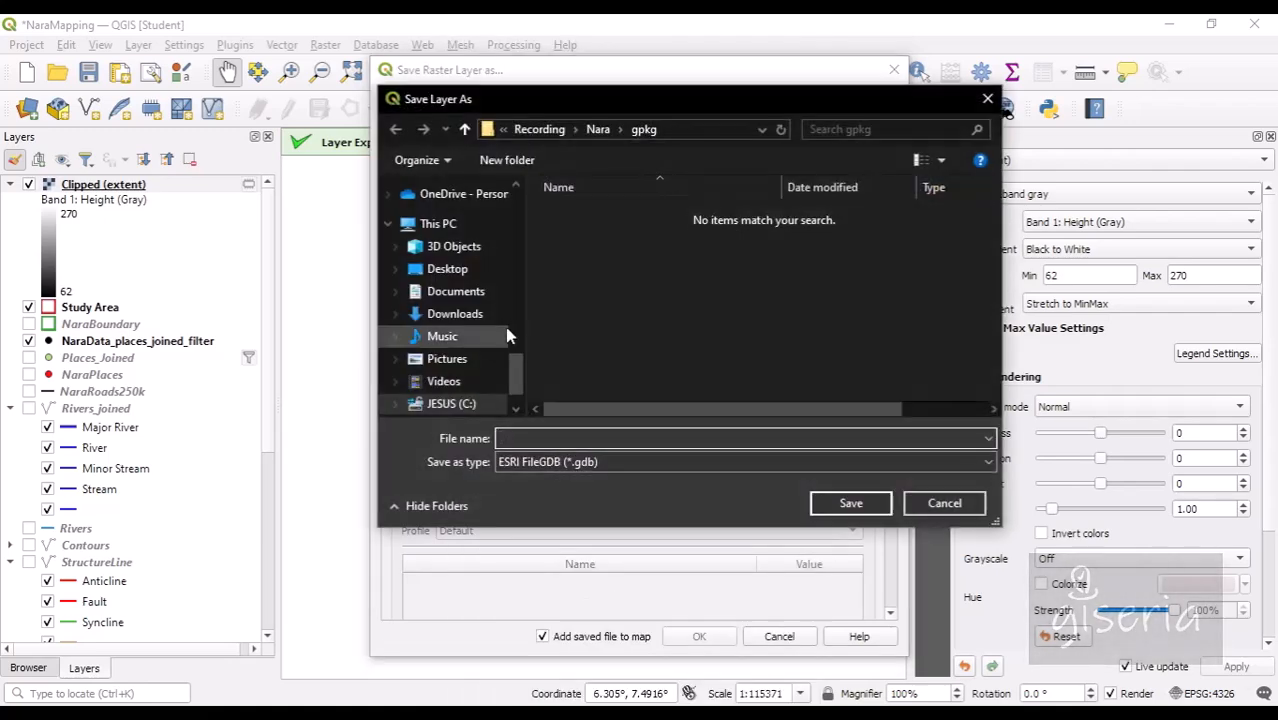
click(620, 133)
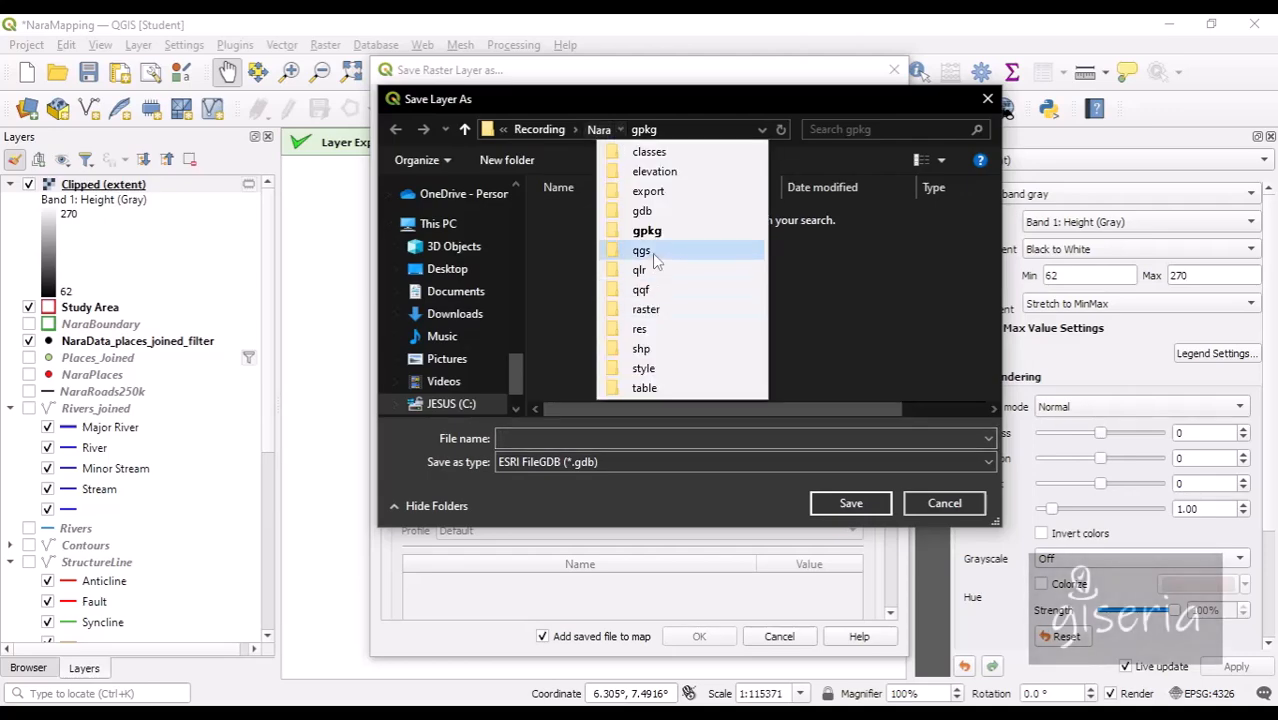
click(650, 212)
double_click(592, 219)
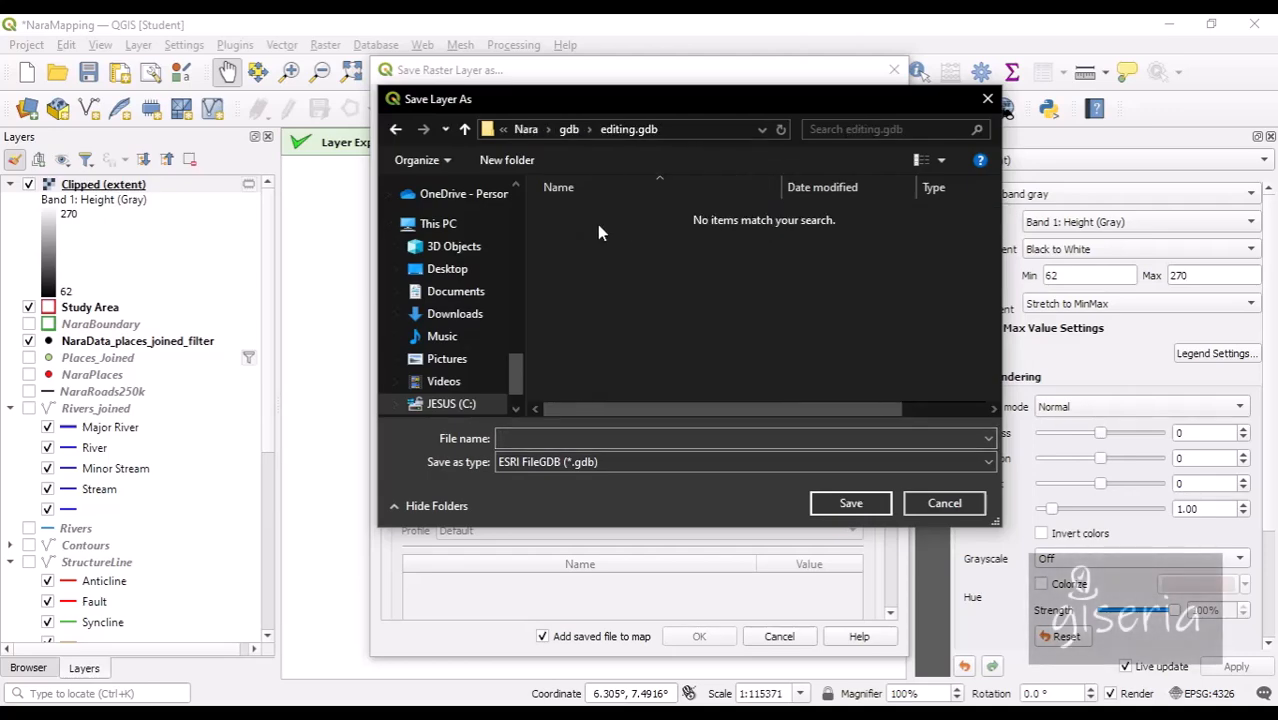
click(944, 503)
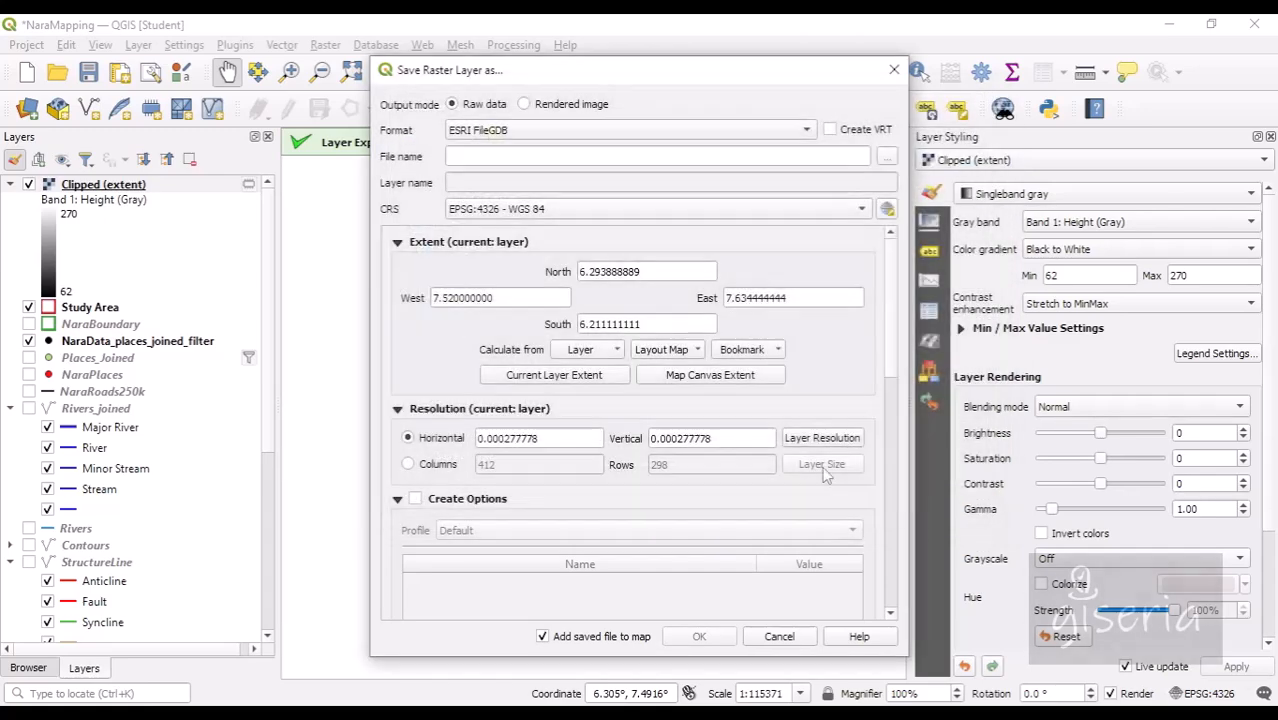
Step: Set the export format of the clipped raster to GeoTIFF
click(594, 134)
scroll(519, 120, up, 2)
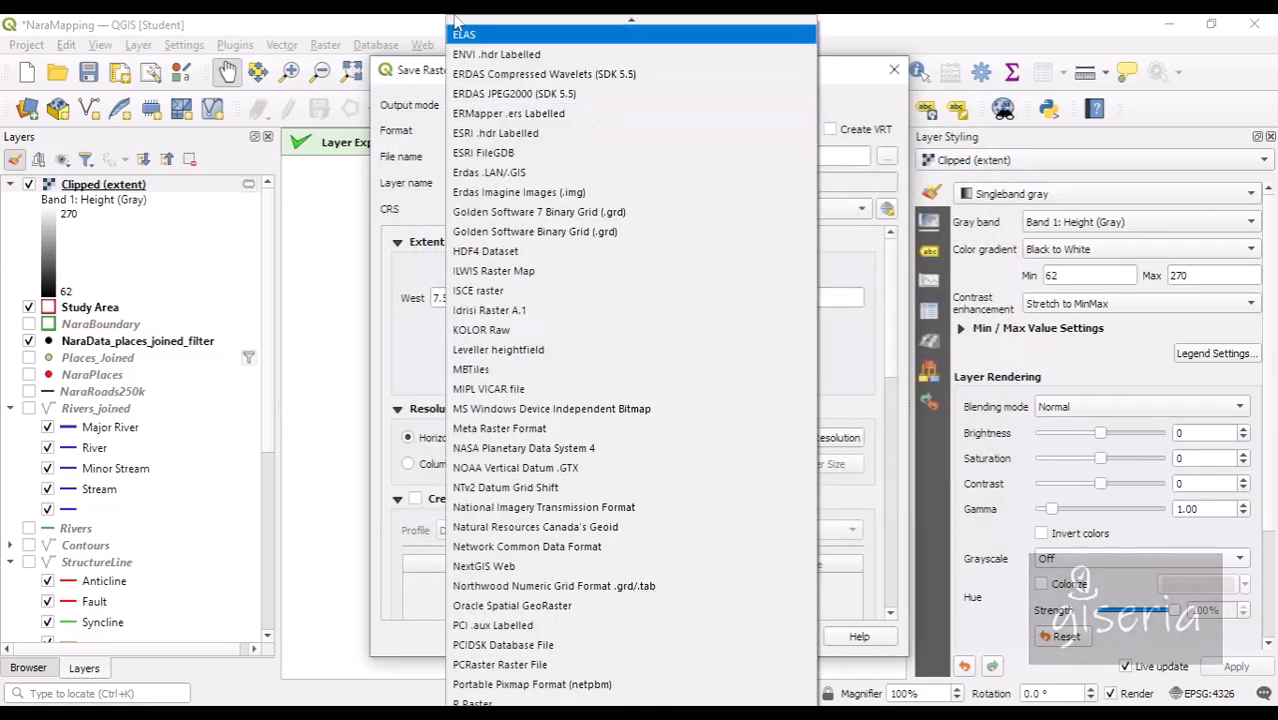
scroll(519, 120, up, 1)
click(502, 26)
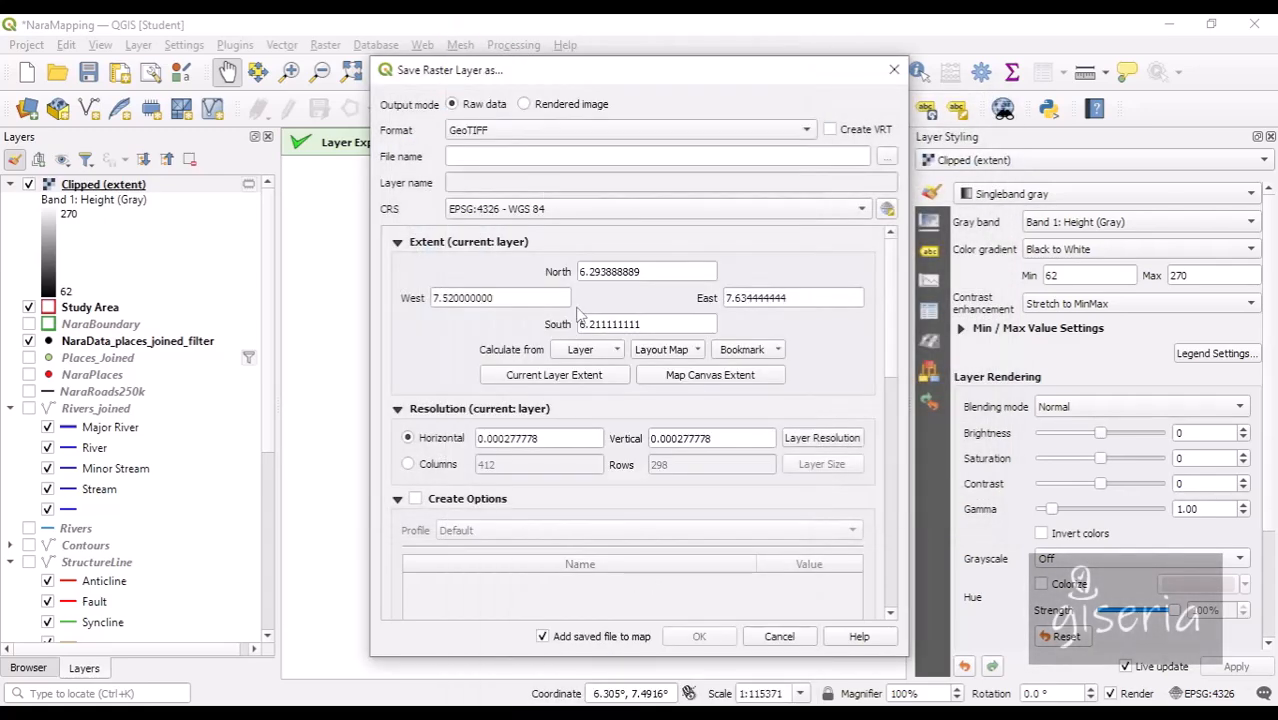
Step: Browse for the export destination in the Nara folder and create a new folder there named studyarea
click(544, 157)
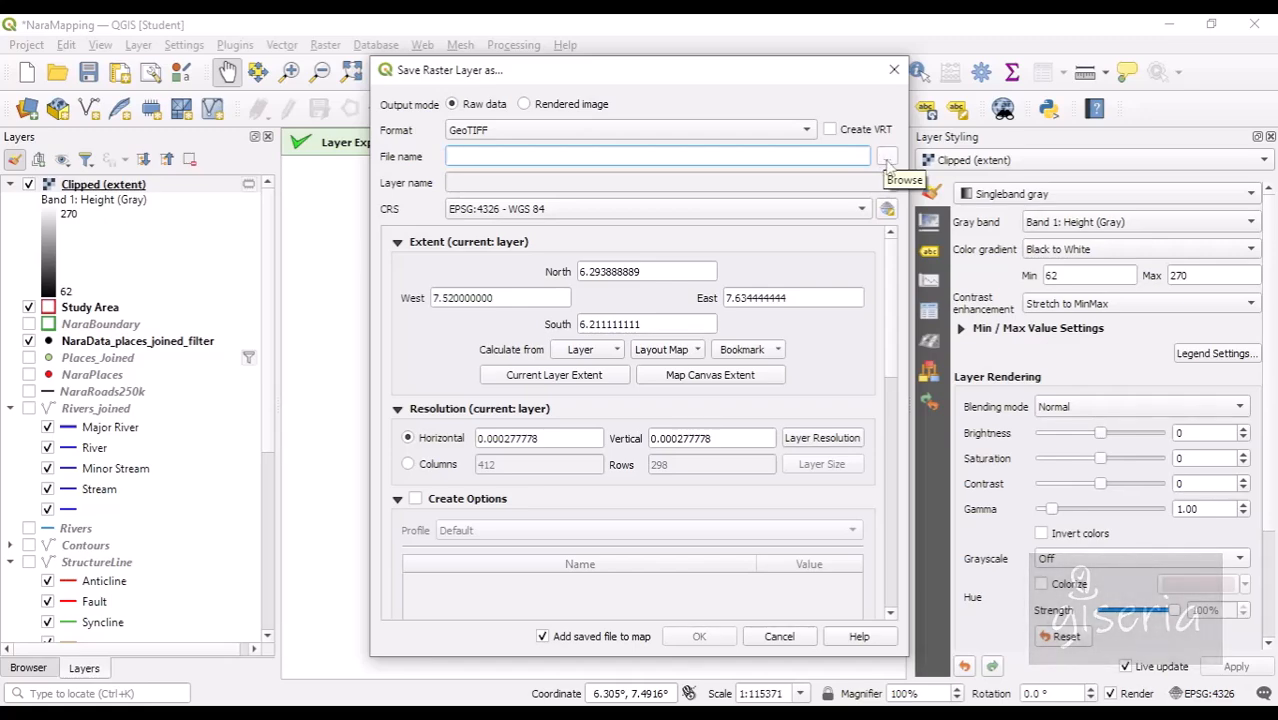
click(886, 157)
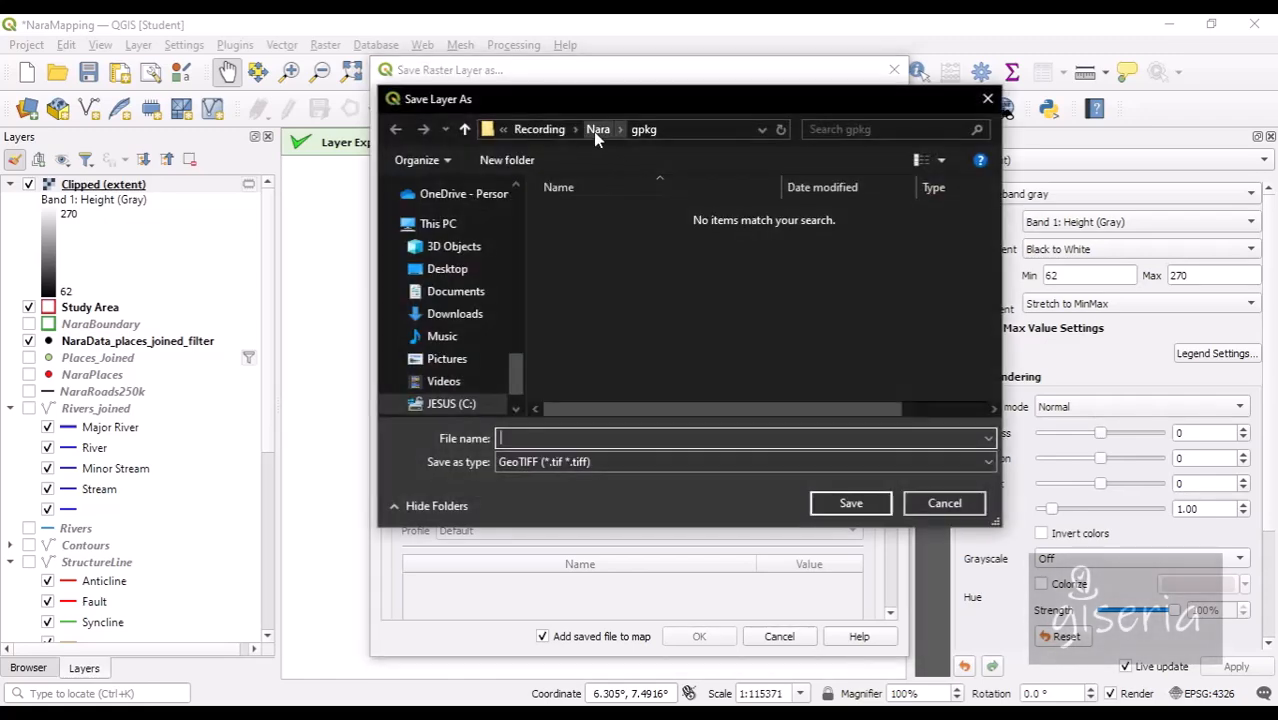
click(596, 131)
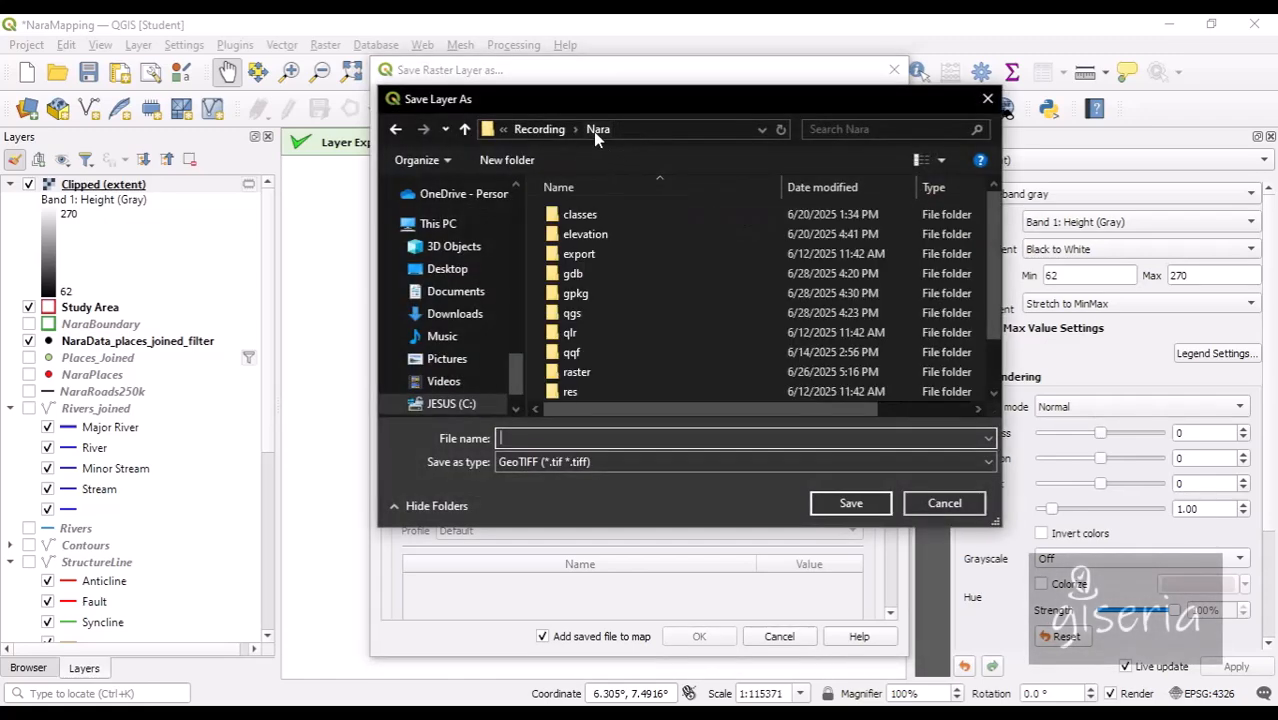
click(520, 163)
text(s)
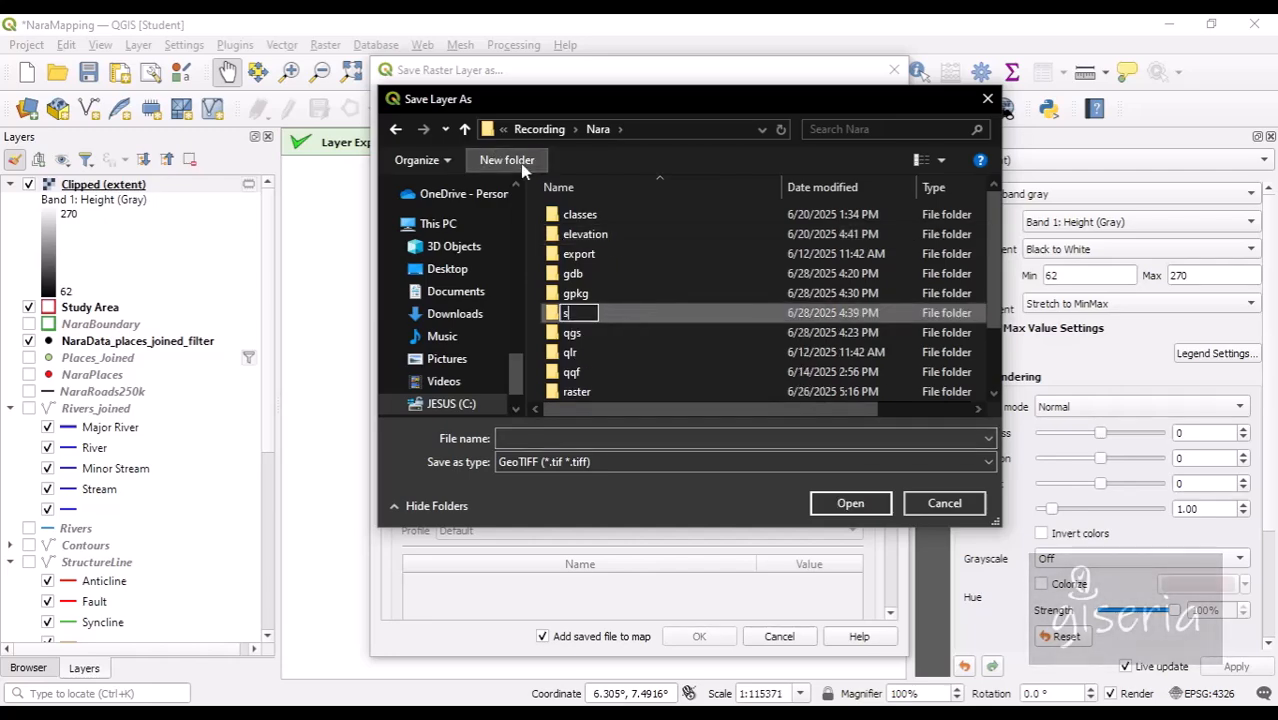
text(tudya)
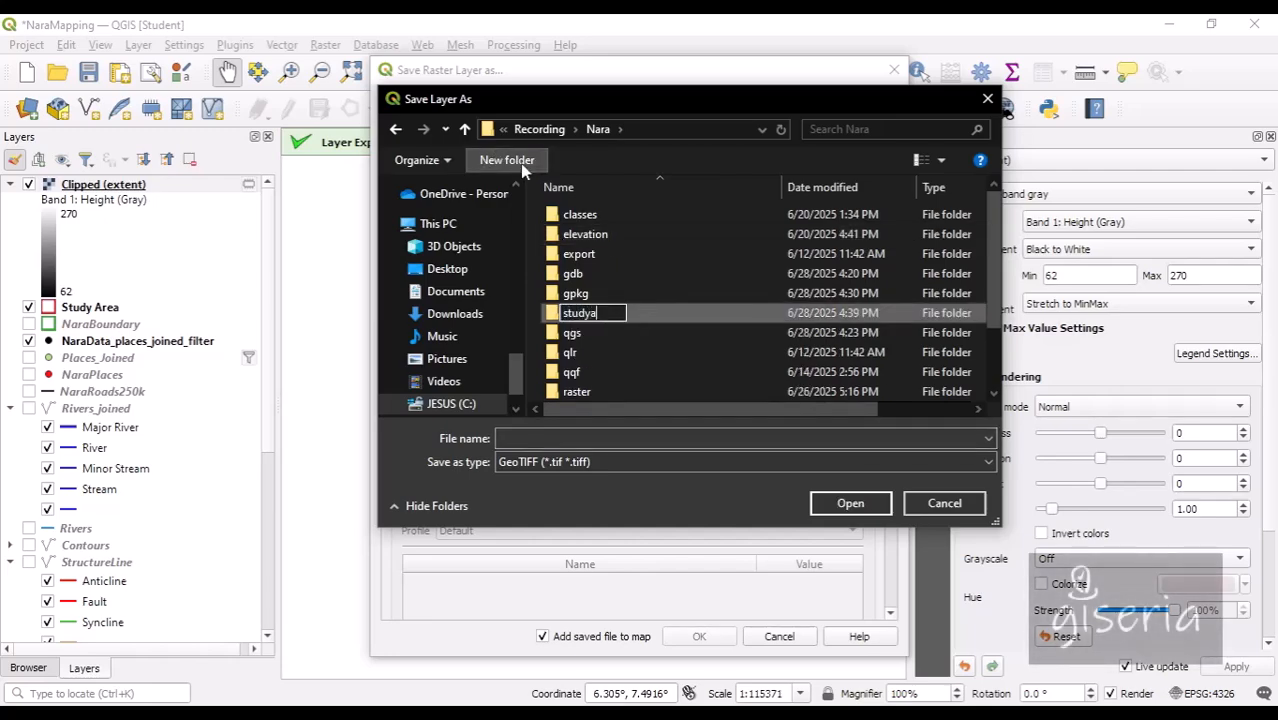
text(rea)
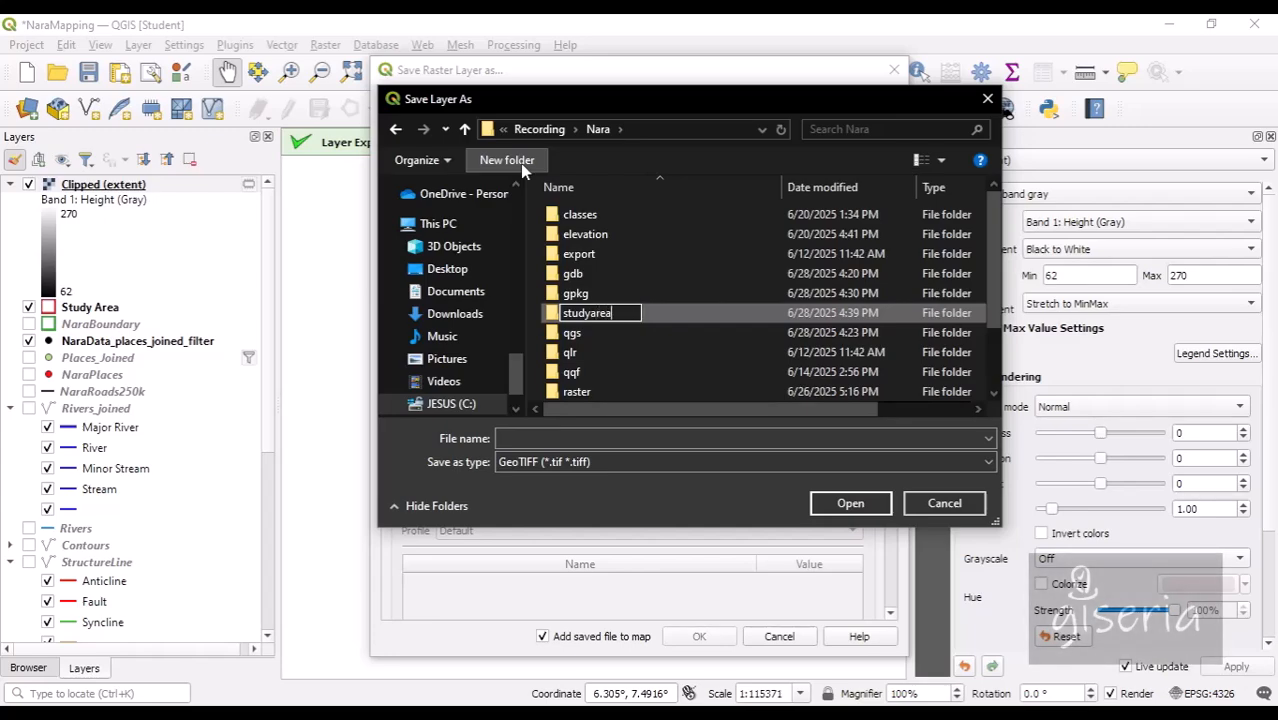
Step: Name the output file studyelev, save it inside the studyarea folder, and export the clipped raster
click(708, 441)
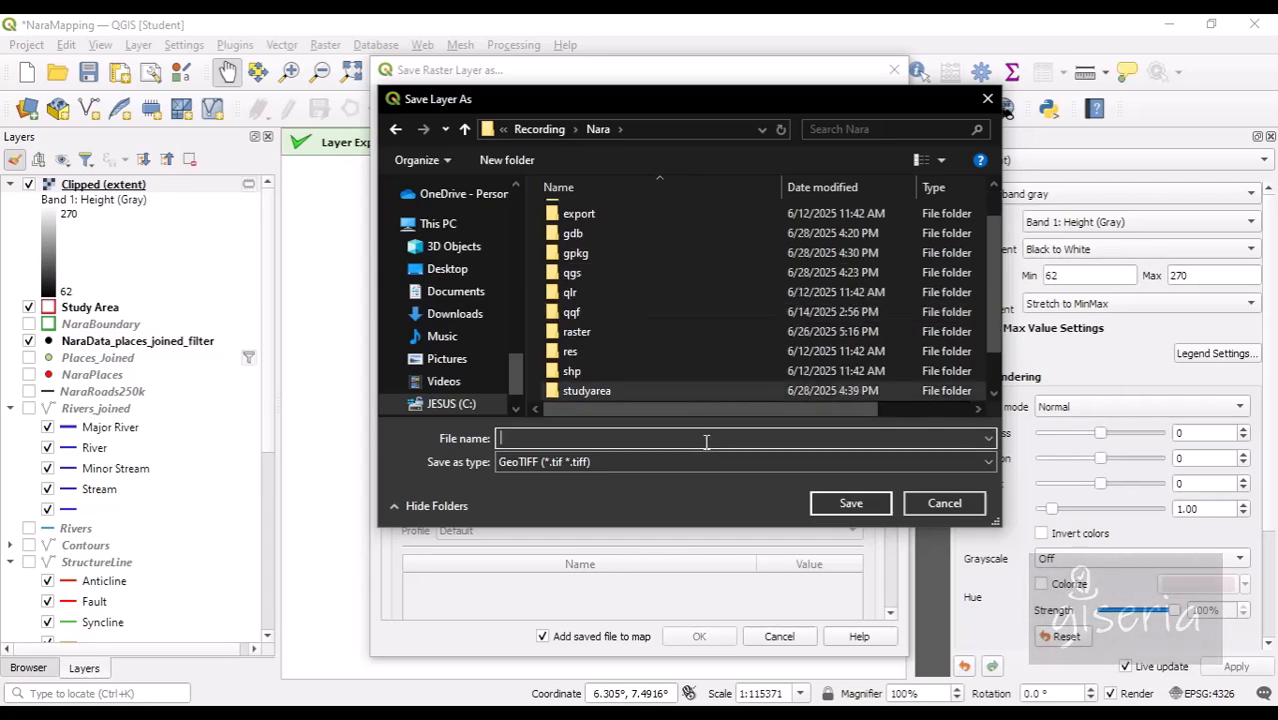
text(studyelev)
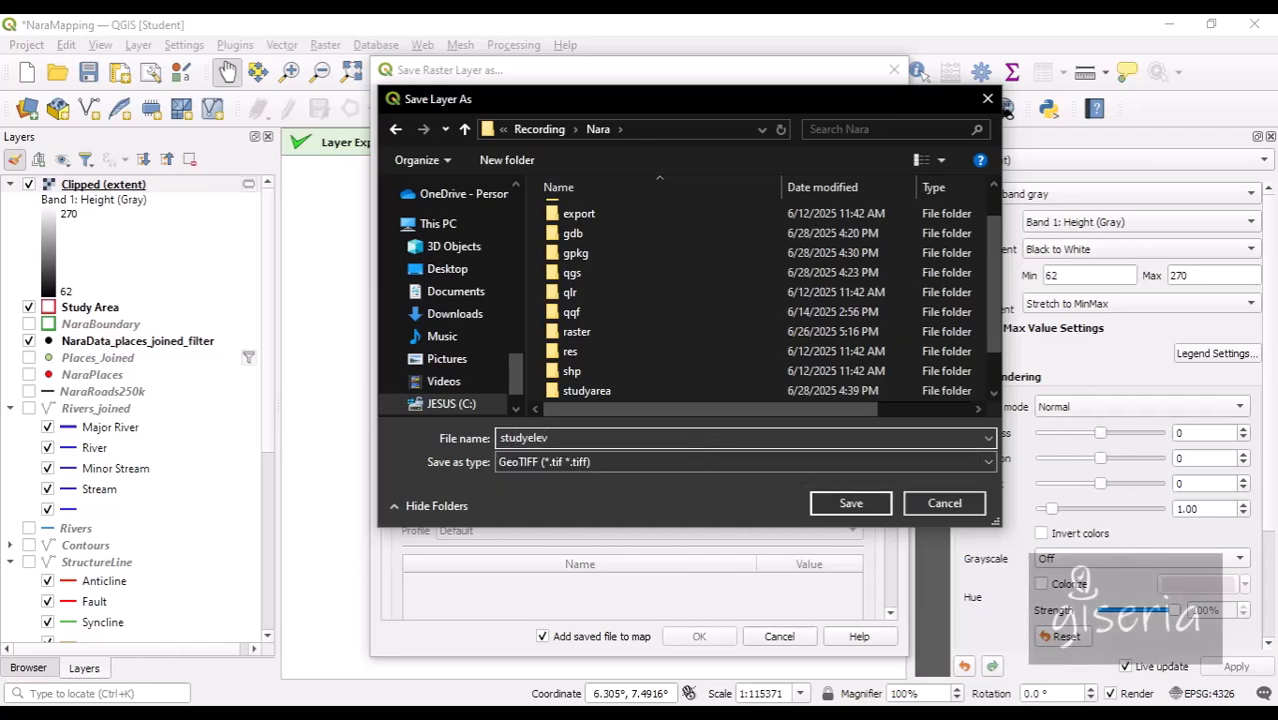
double_click(625, 391)
click(851, 503)
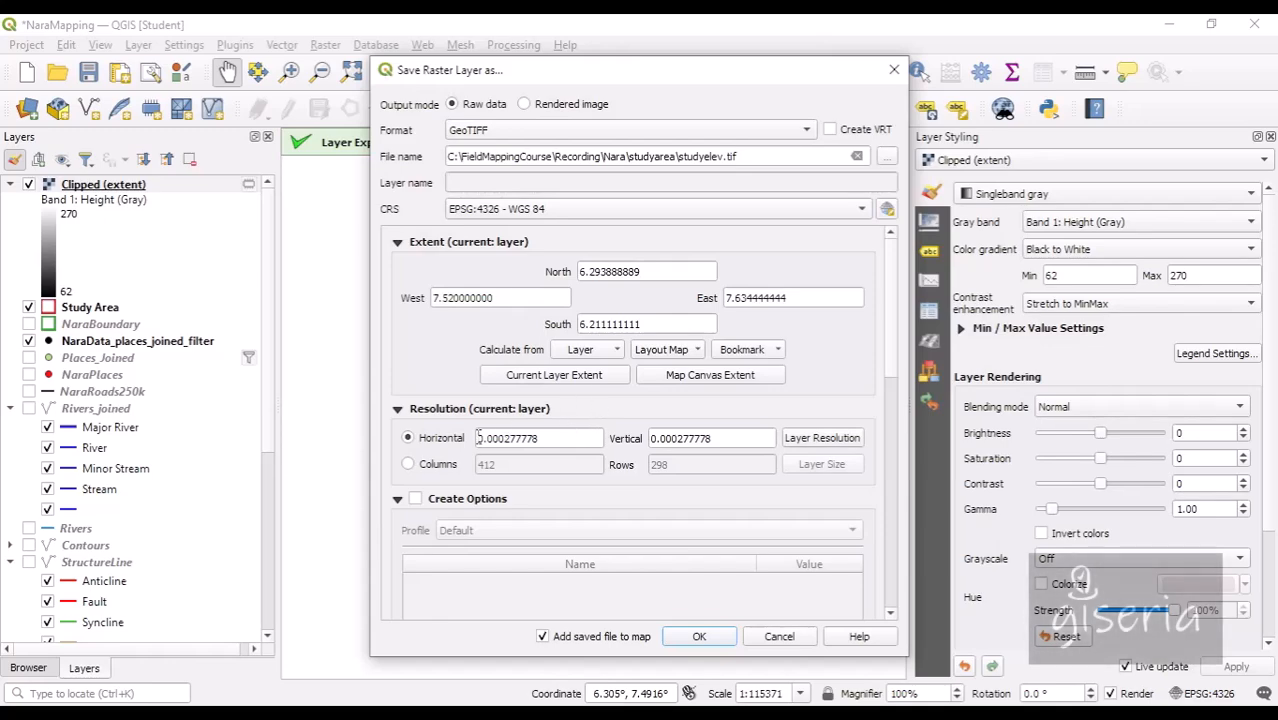
click(699, 637)
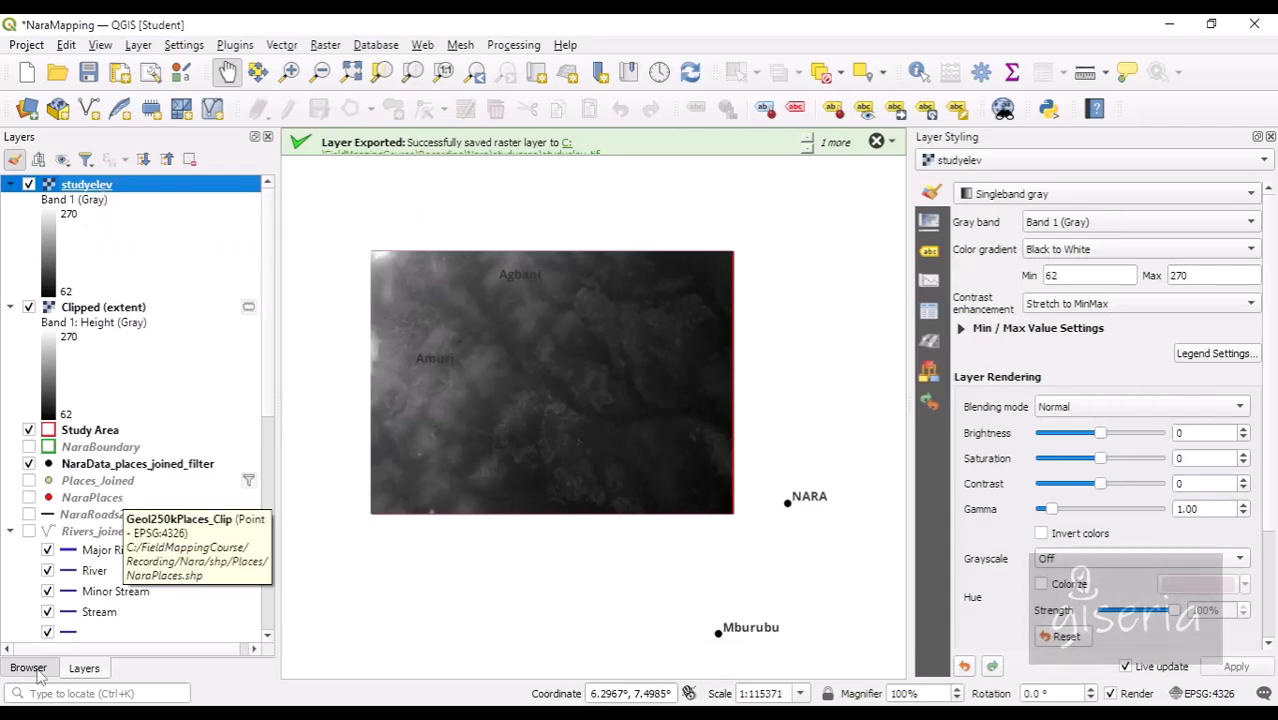
Step: Remove the temporary Clipped (extent) layer from the project
click(89, 312)
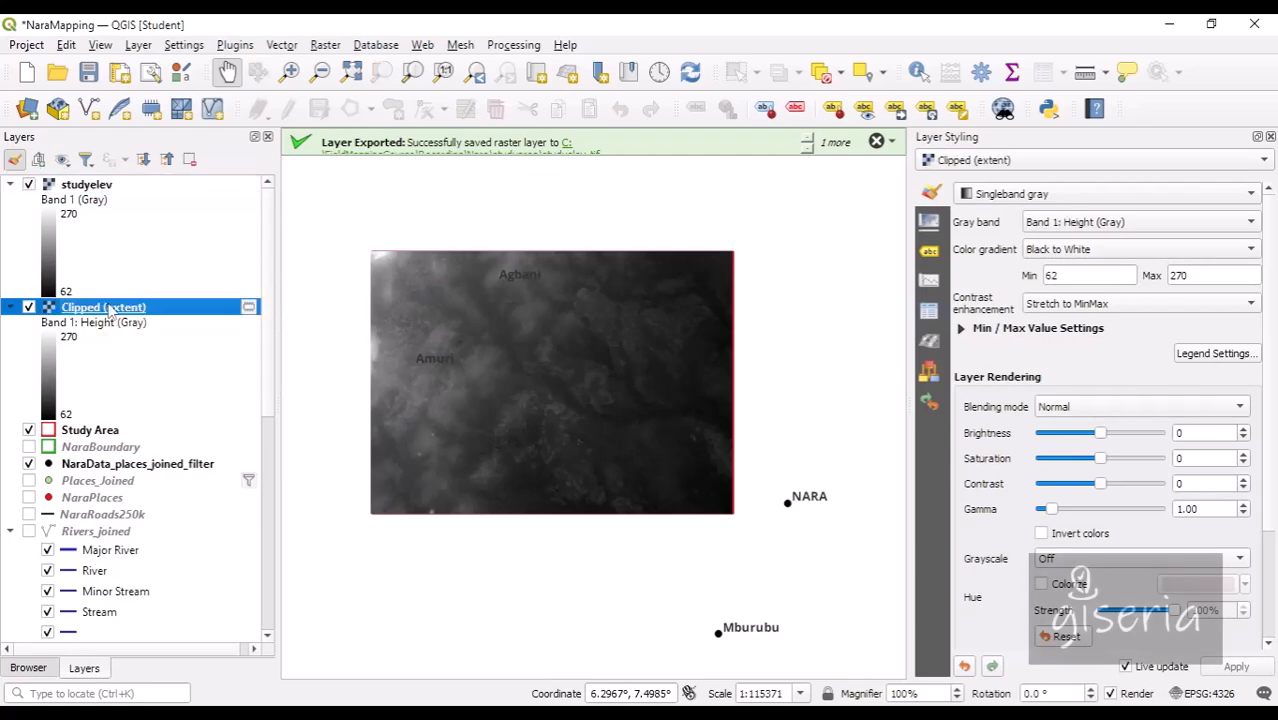
click(189, 162)
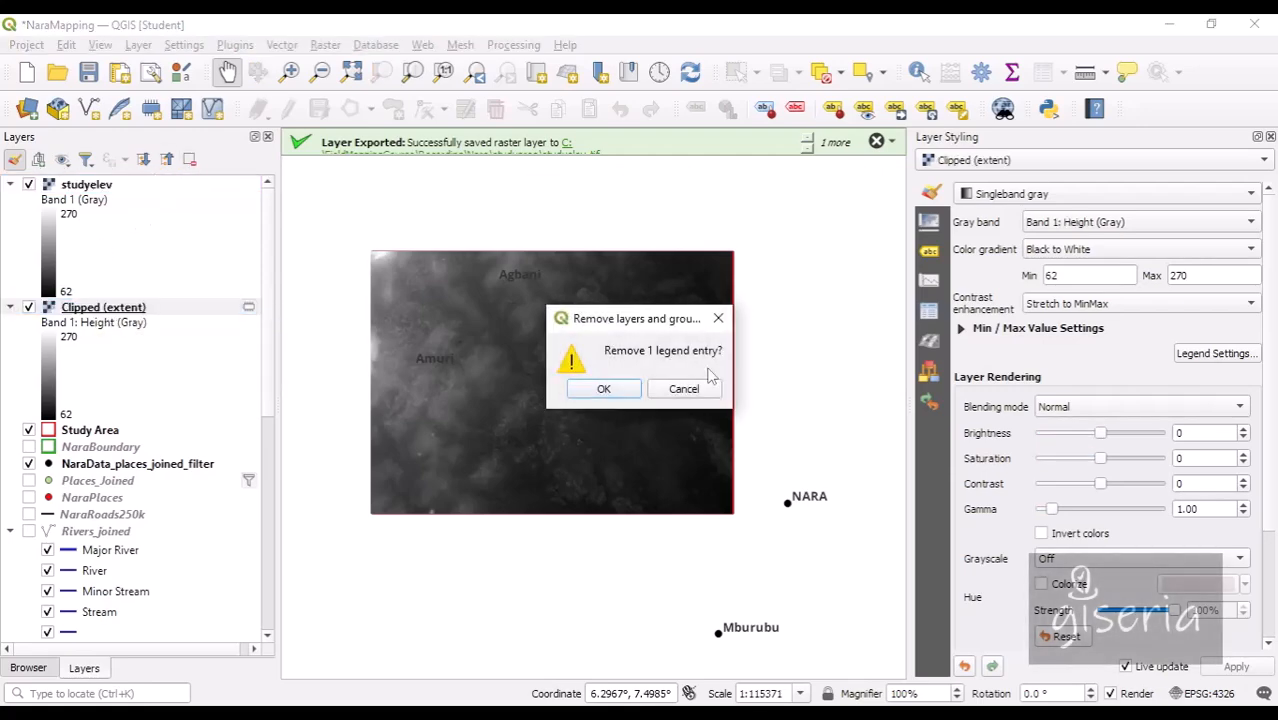
click(604, 389)
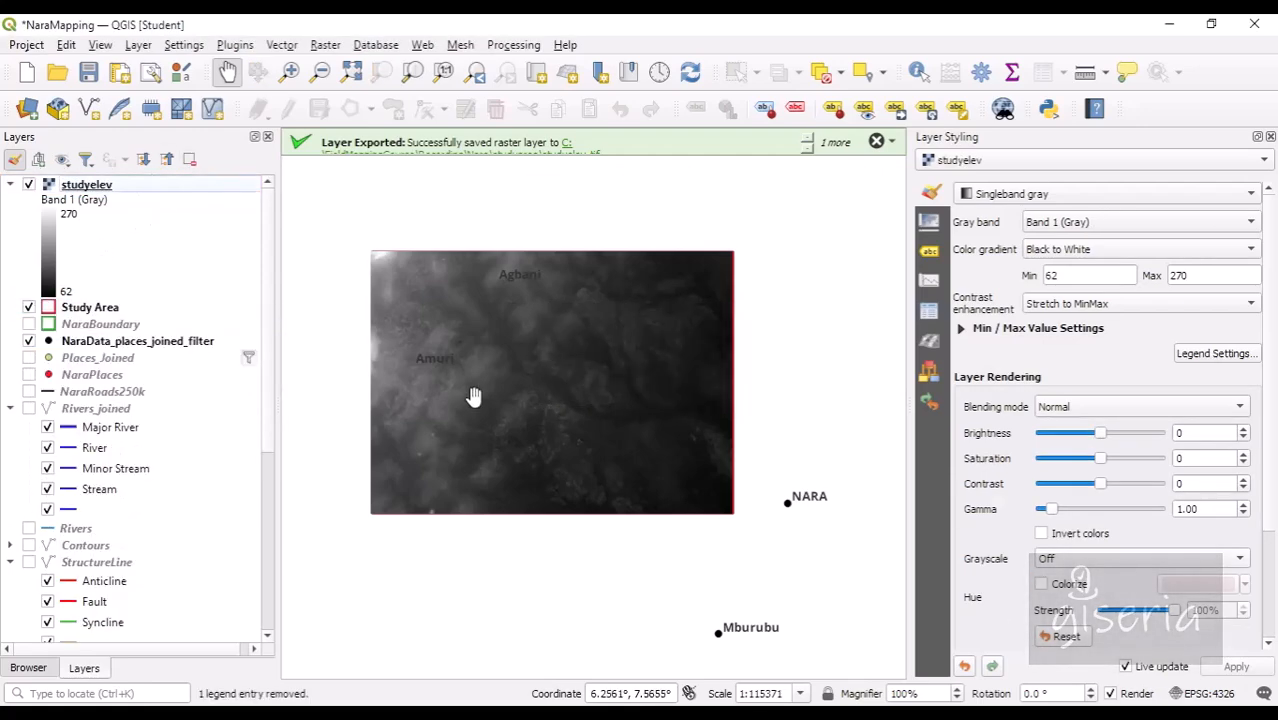
Step: Refresh the FieldMappingCourse\Nara favorite and check the contents of its studyarea folder
click(29, 668)
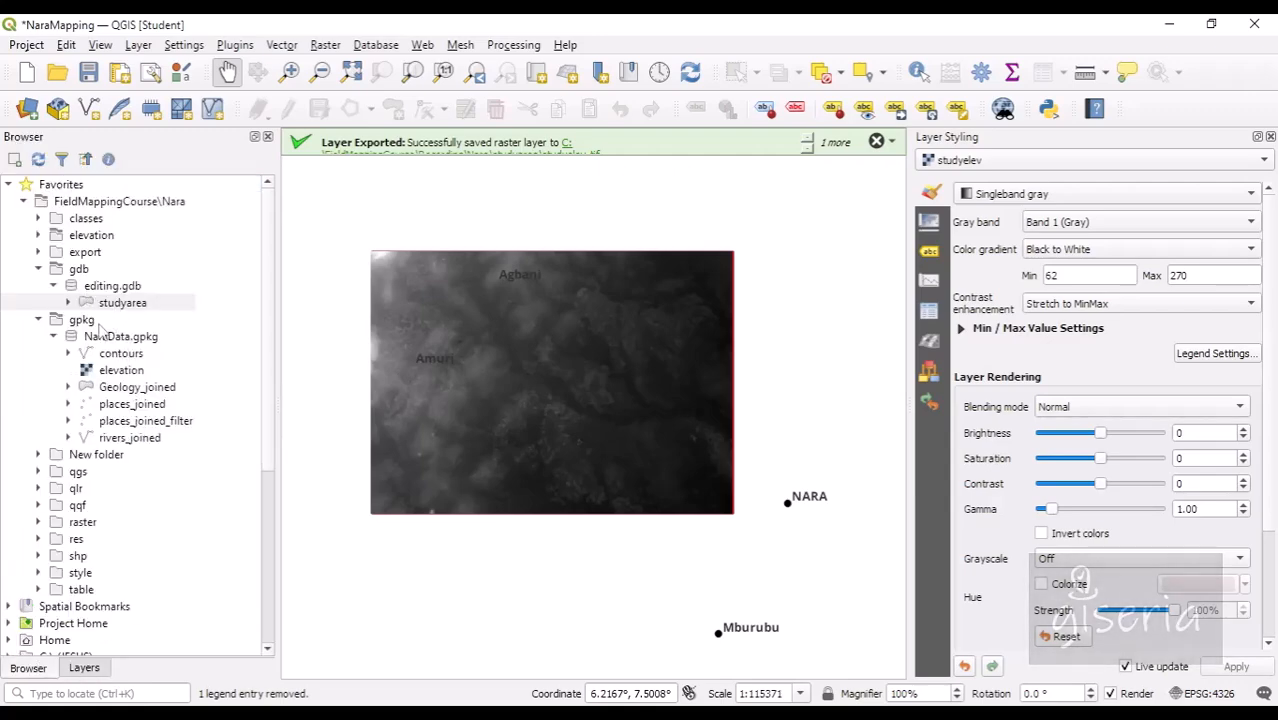
click(85, 202)
right_click(85, 202)
click(120, 218)
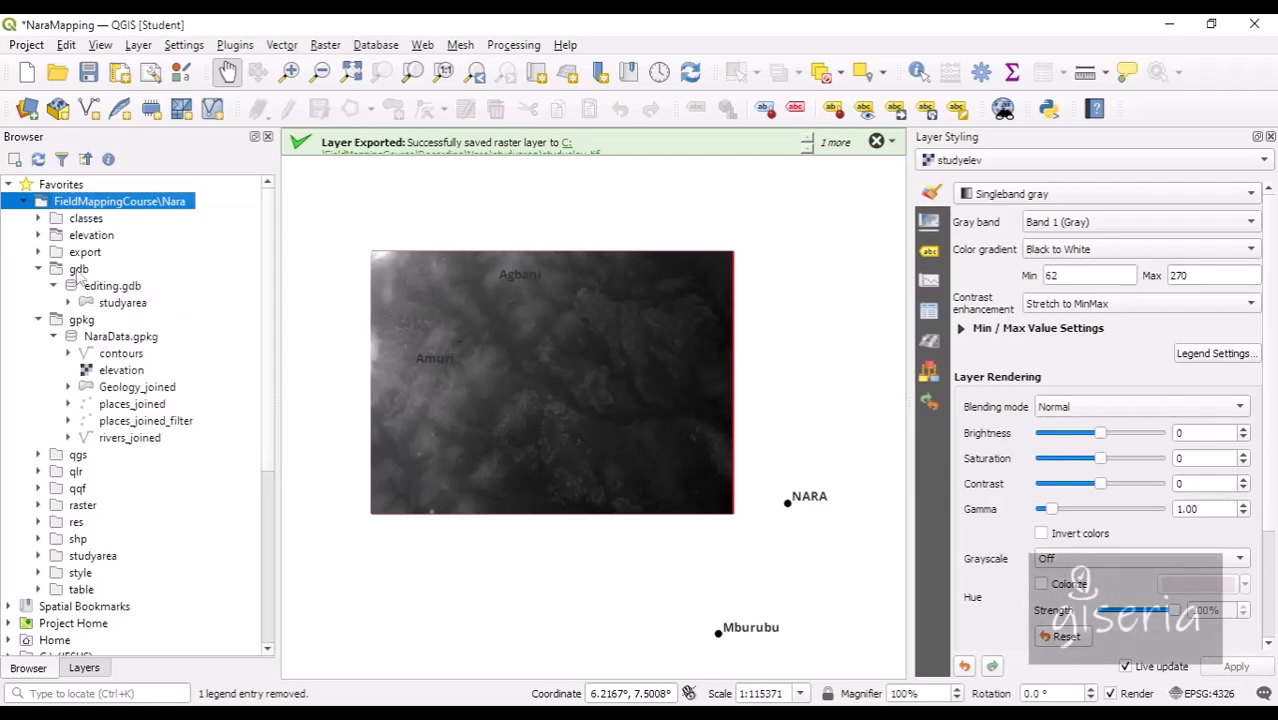
click(39, 557)
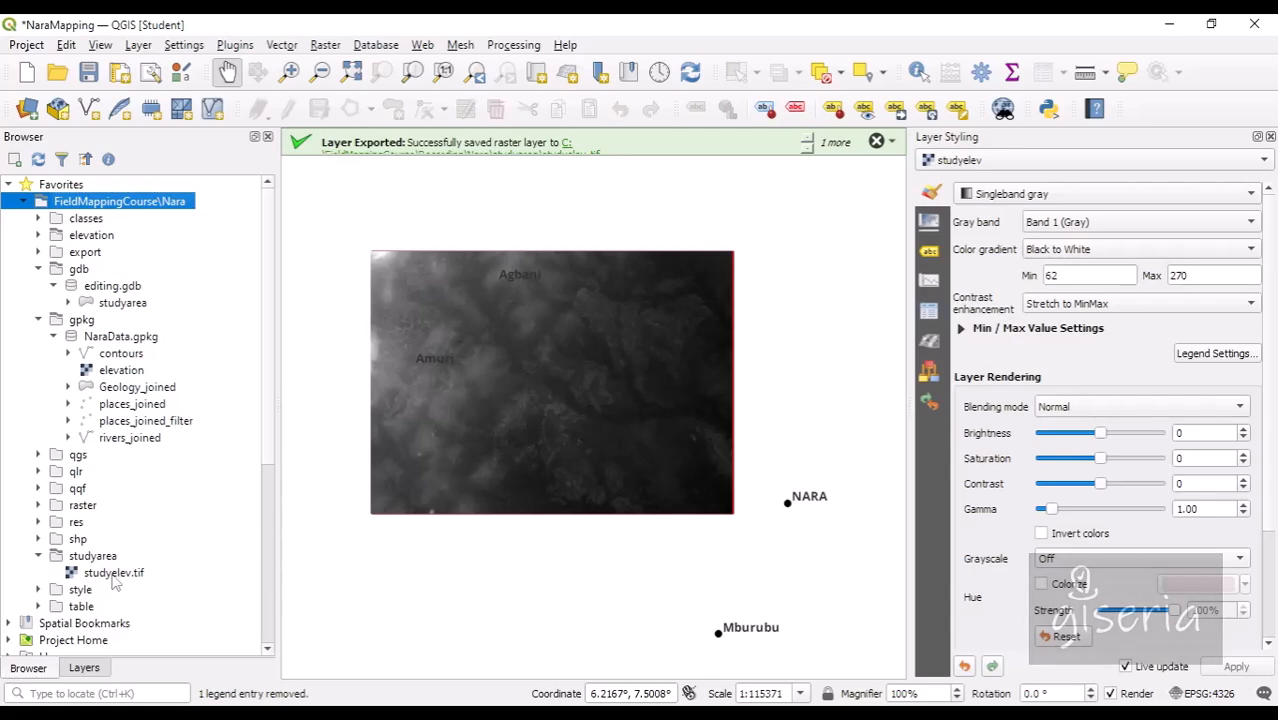
click(85, 668)
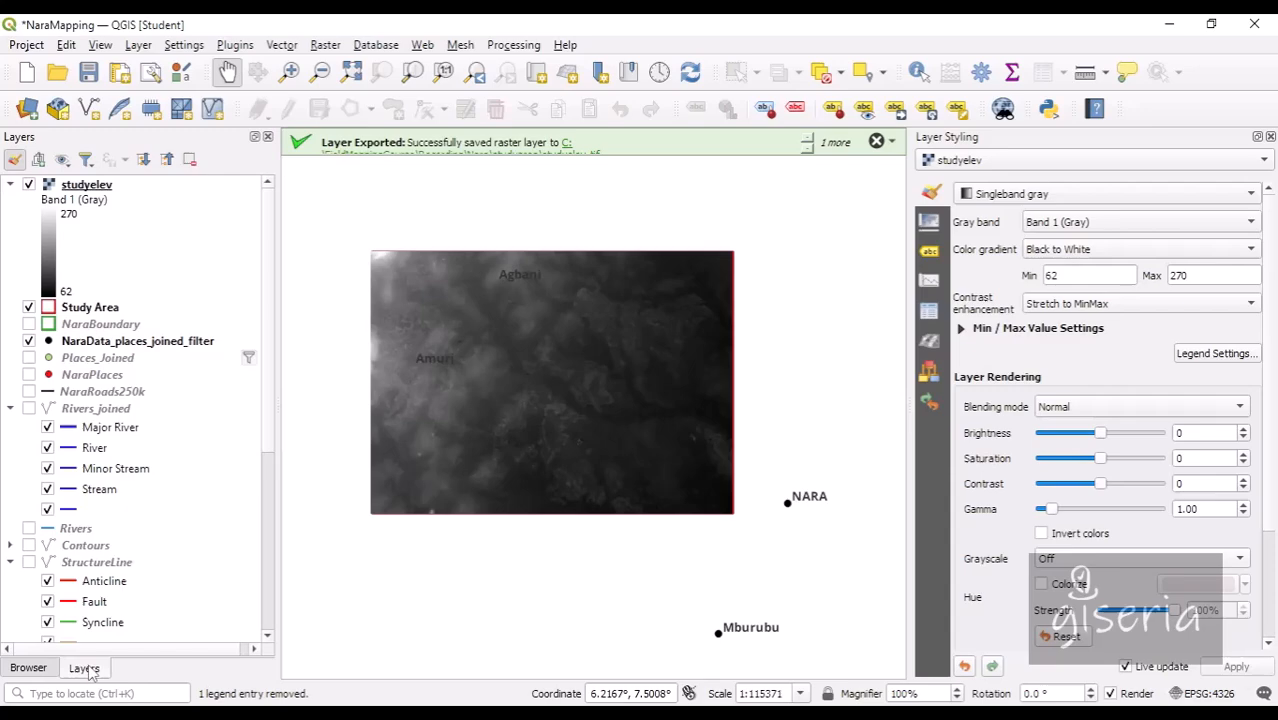
Step: Reorder the studyelev raster so it sits below Geology_joined and directly above NaraGeology_modified
right_click(90, 193)
key(Escape)
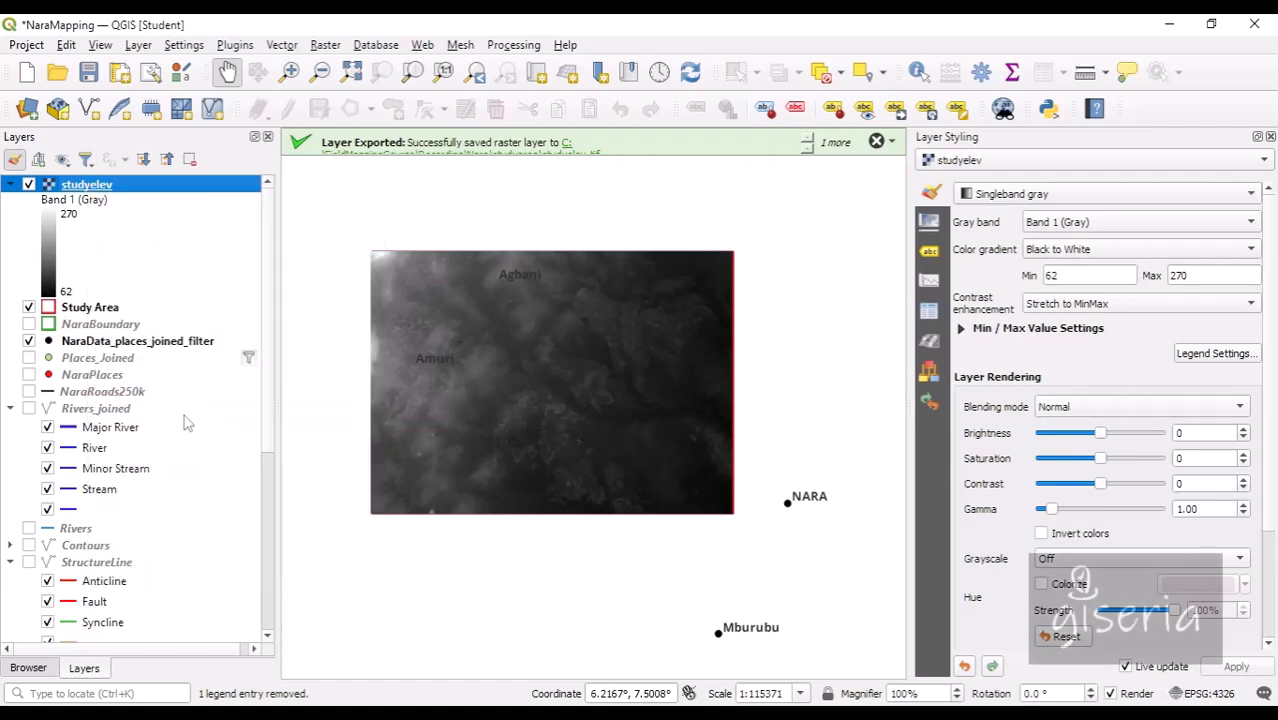
scroll(172, 420, down, 3)
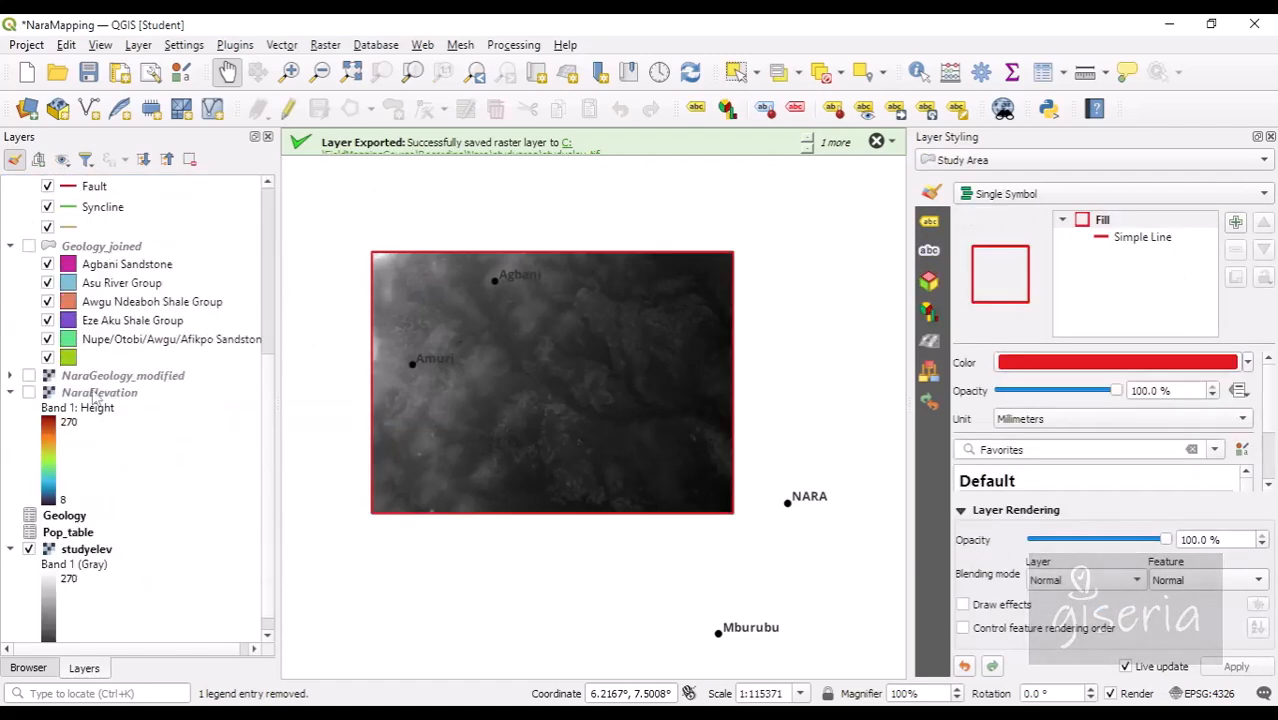
right_click(95, 398)
click(100, 556)
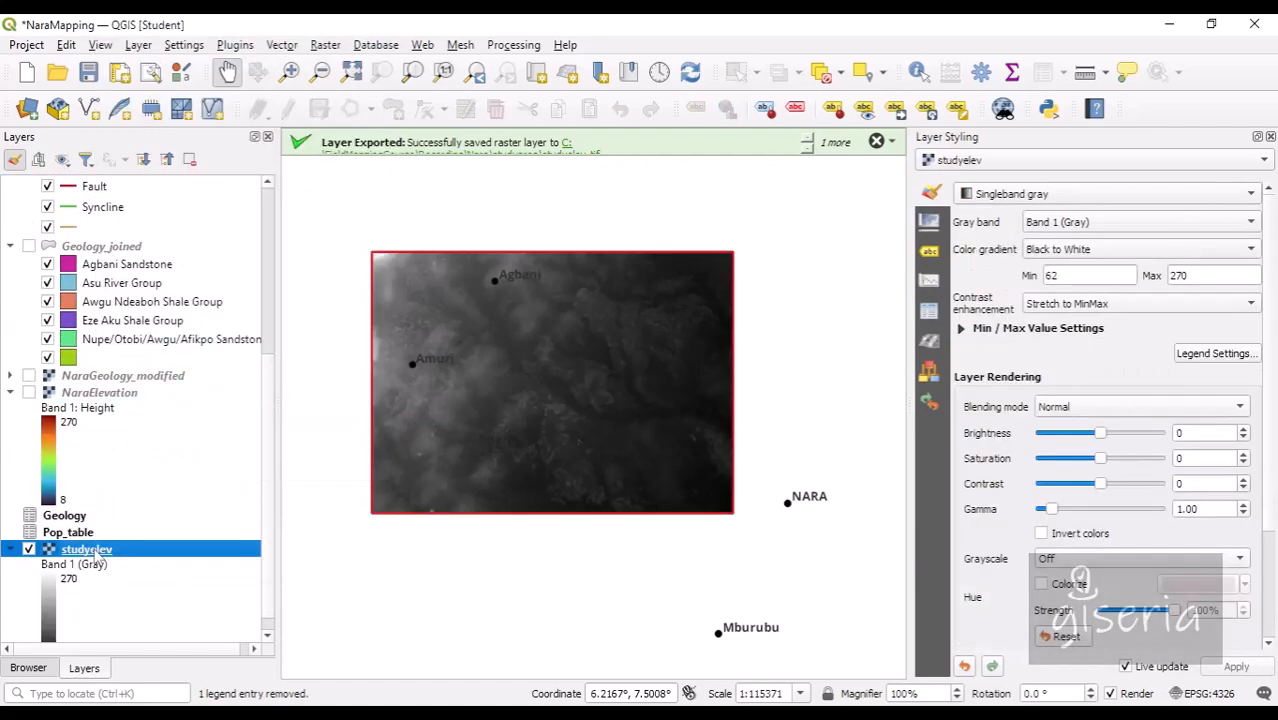
drag(100, 556, 141, 375)
scroll(138, 472, up, 2)
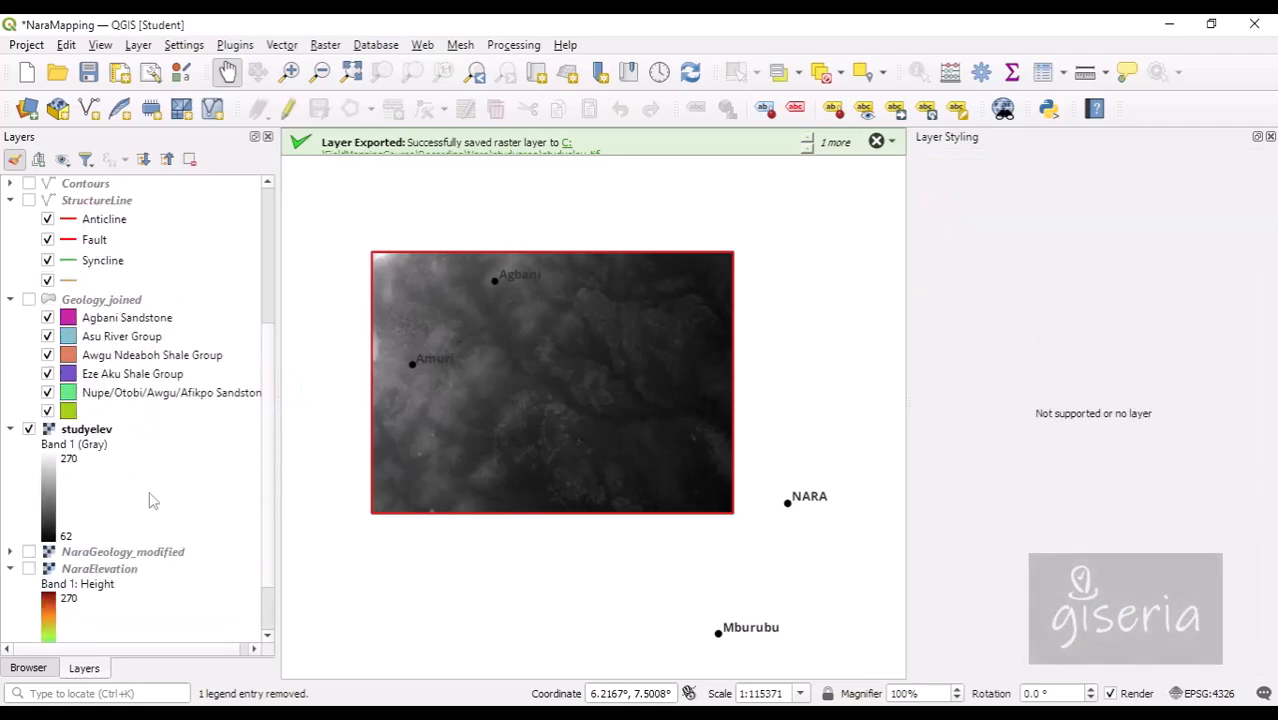
Step: Change the studyelev layer's renderer to Singleband pseudocolor
click(104, 434)
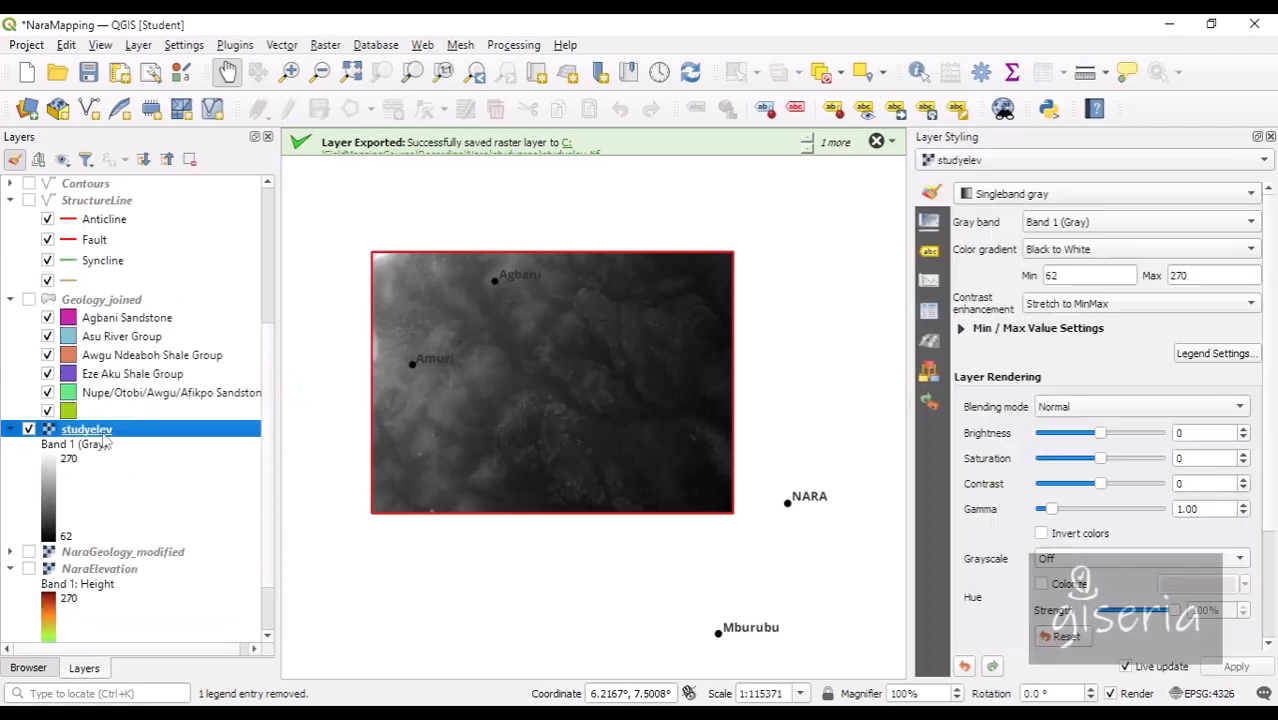
click(985, 196)
click(1010, 212)
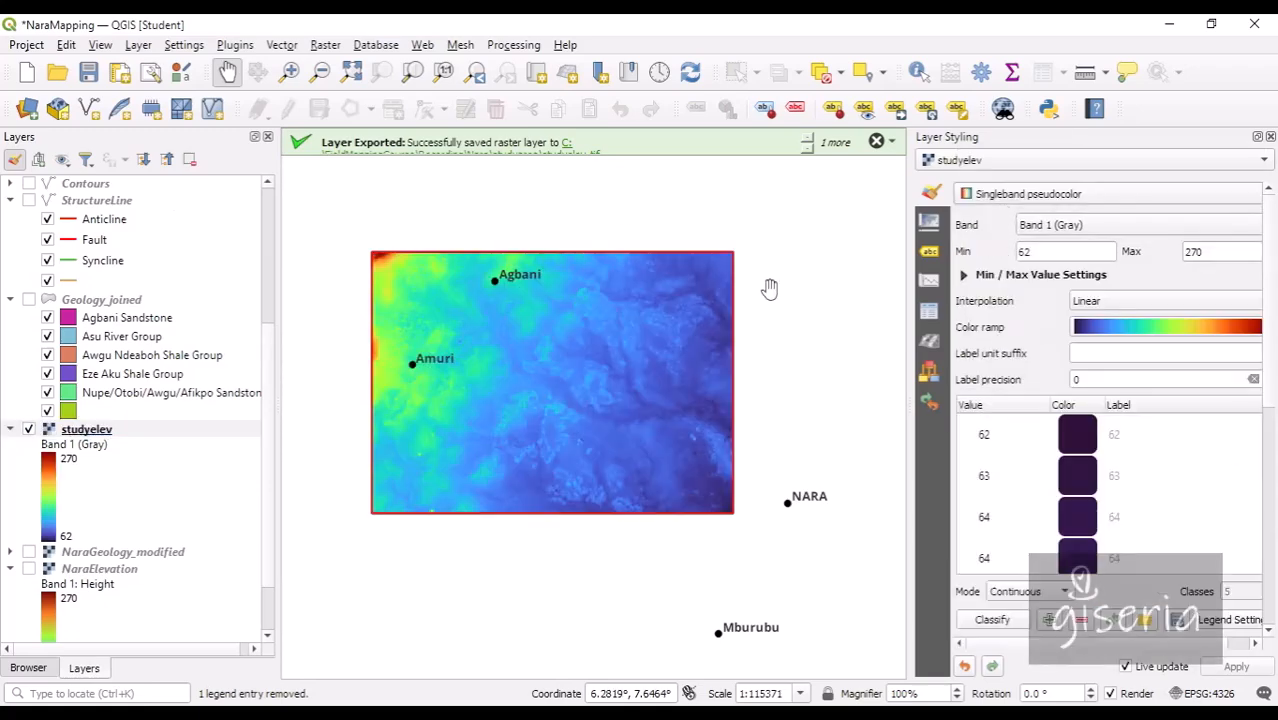
drag(699, 305, 641, 298)
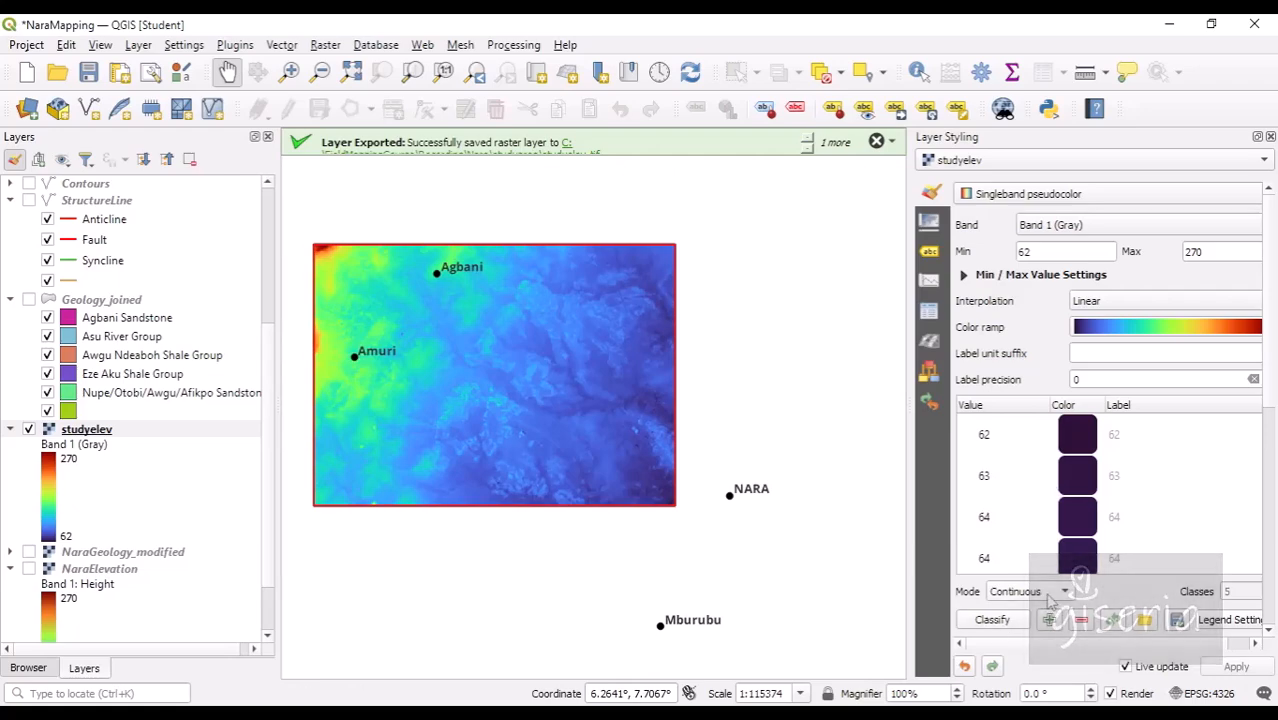
Step: Make the Rivers_joined layer visible over the elevation raster and save the project
scroll(203, 390, up, 4)
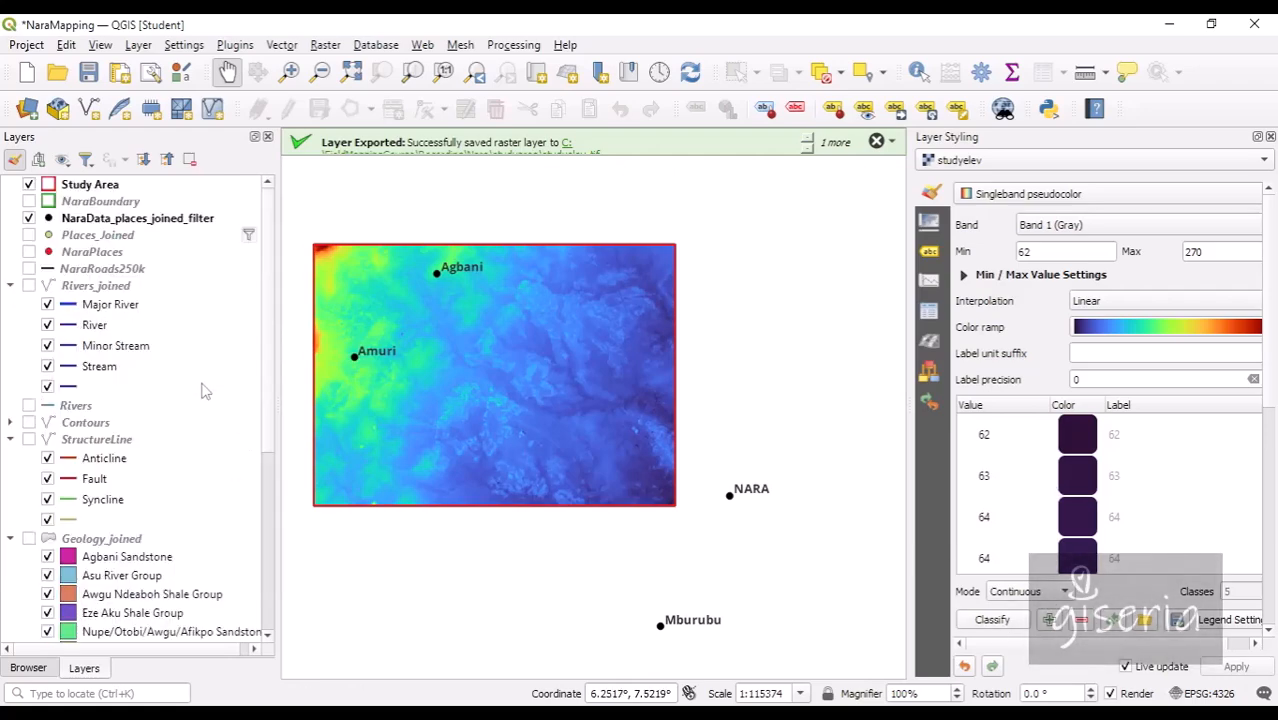
click(29, 286)
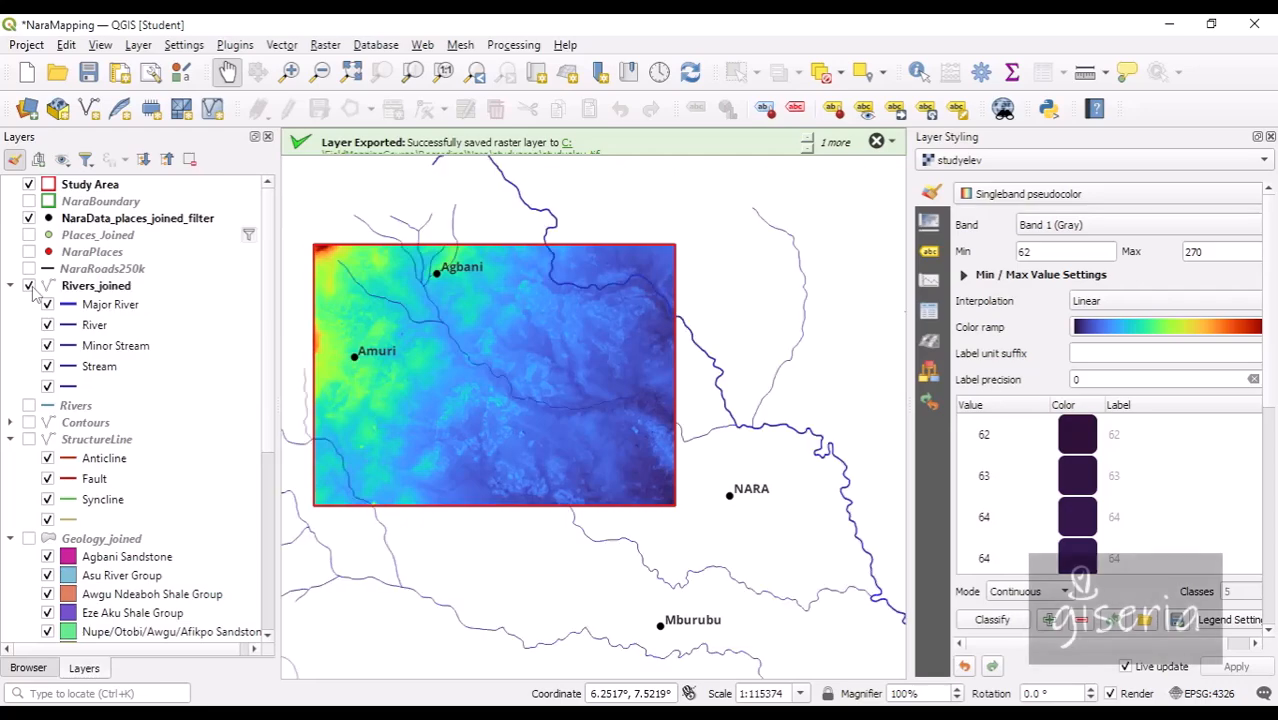
drag(452, 404, 584, 423)
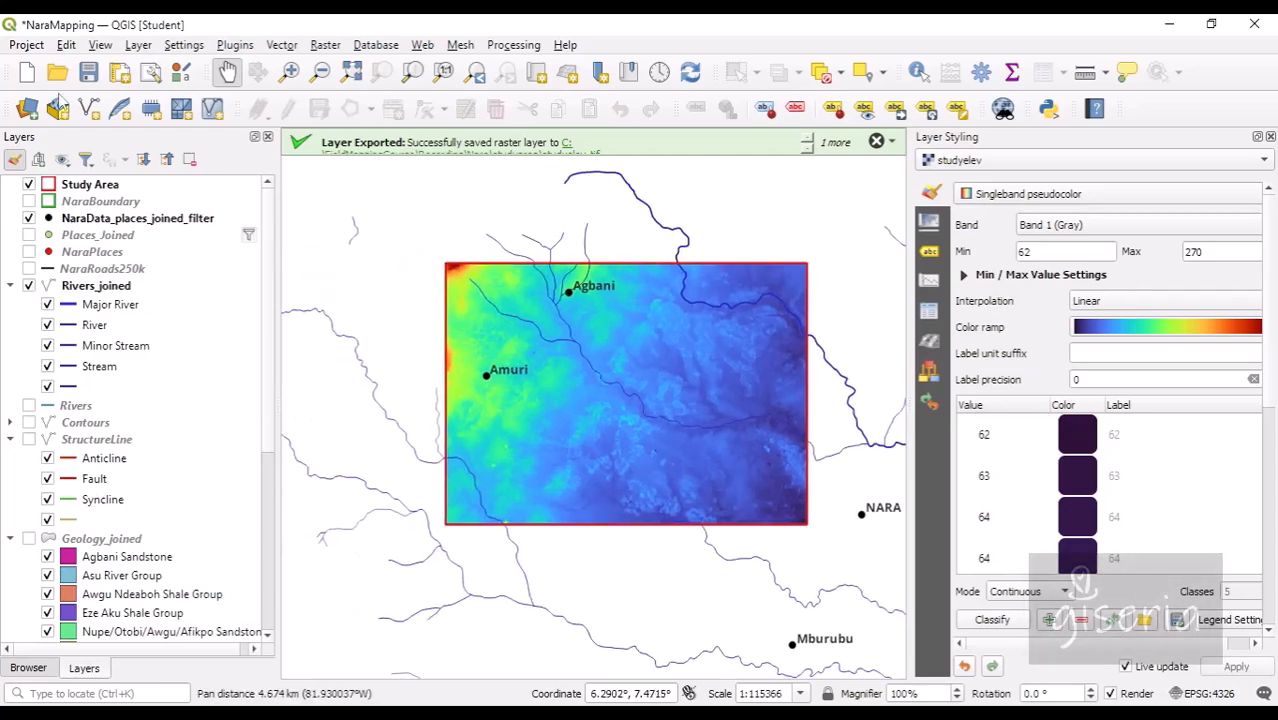
click(89, 74)
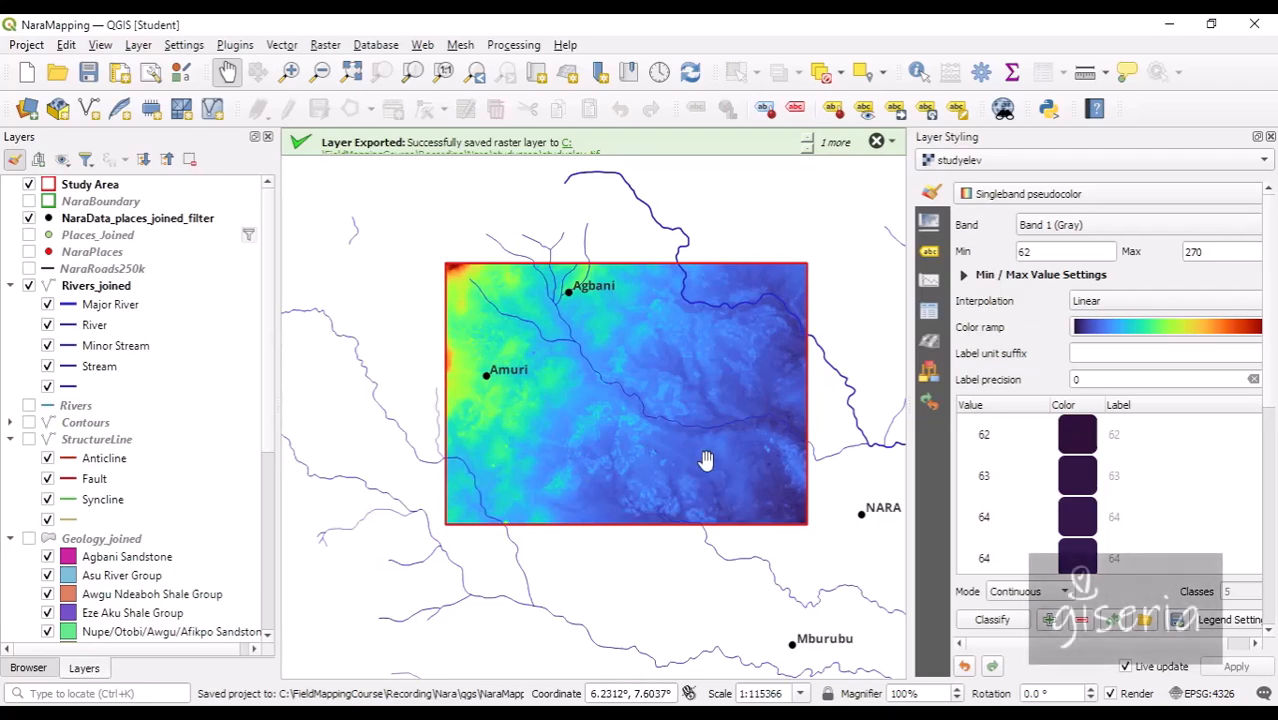
Step: Reduce the studyelev layer's global opacity to 72.7%
click(930, 222)
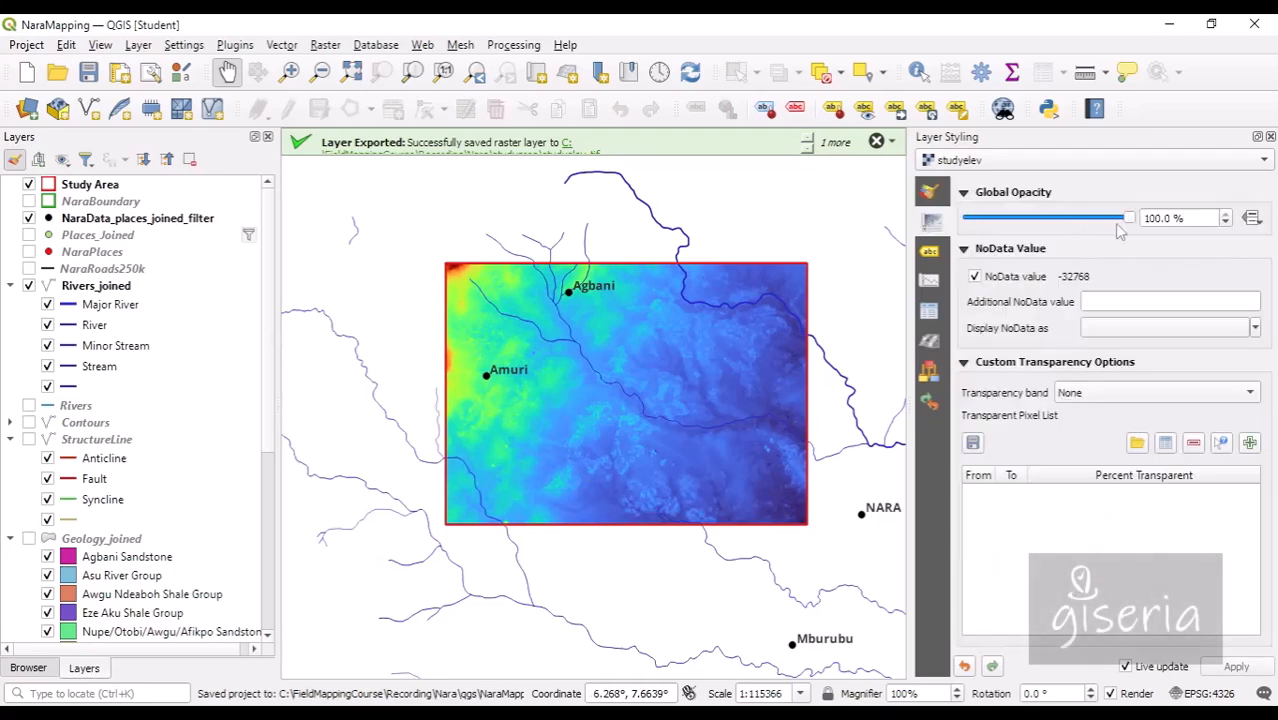
drag(1124, 218, 1085, 218)
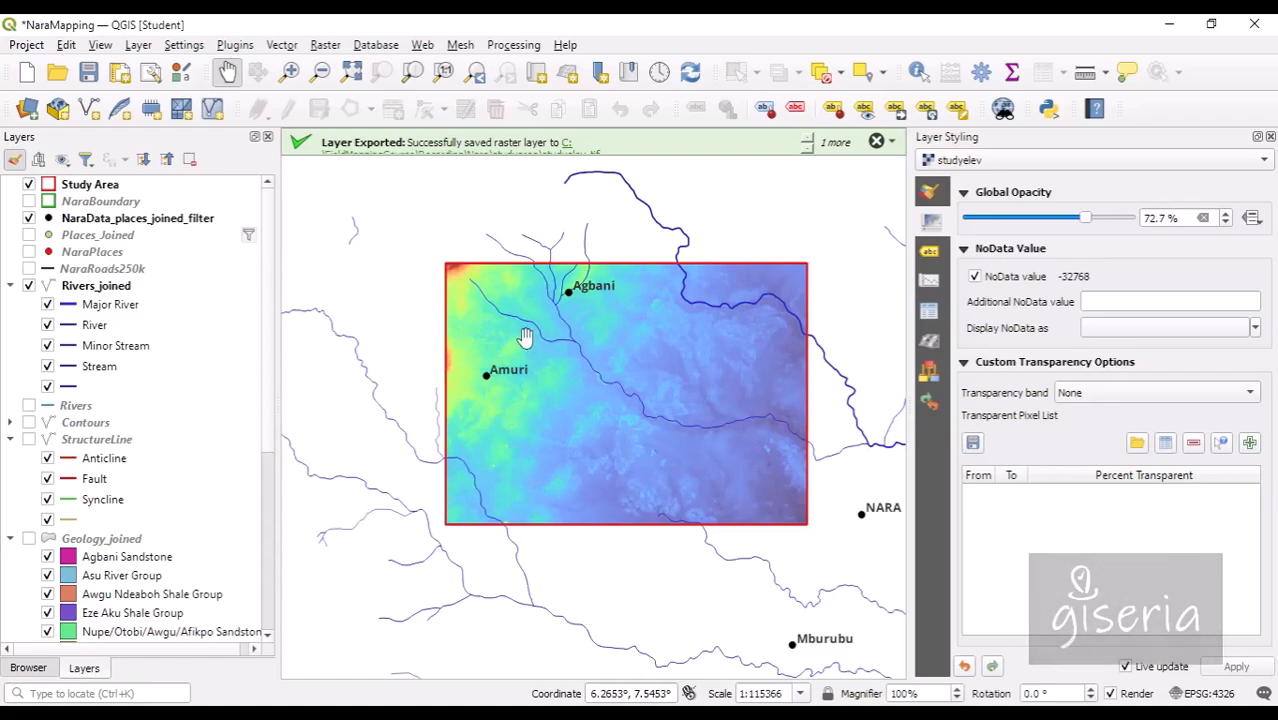
drag(780, 330, 650, 240)
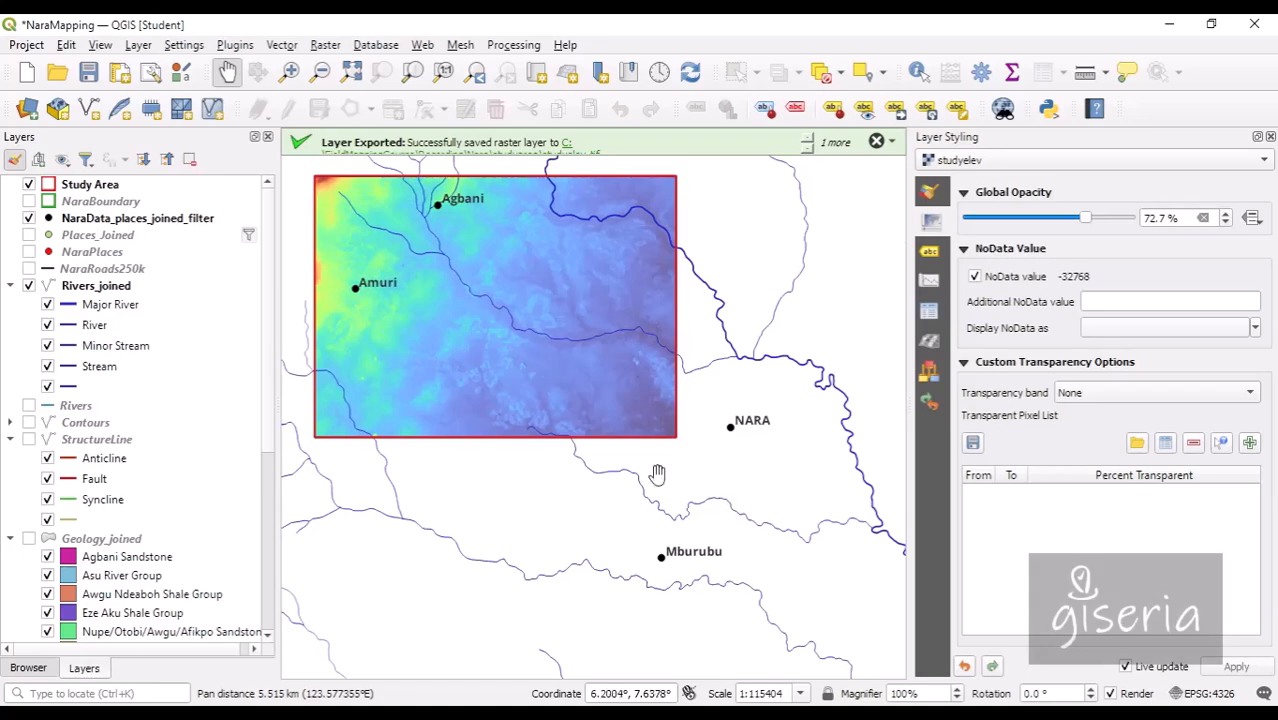
drag(424, 534, 608, 528)
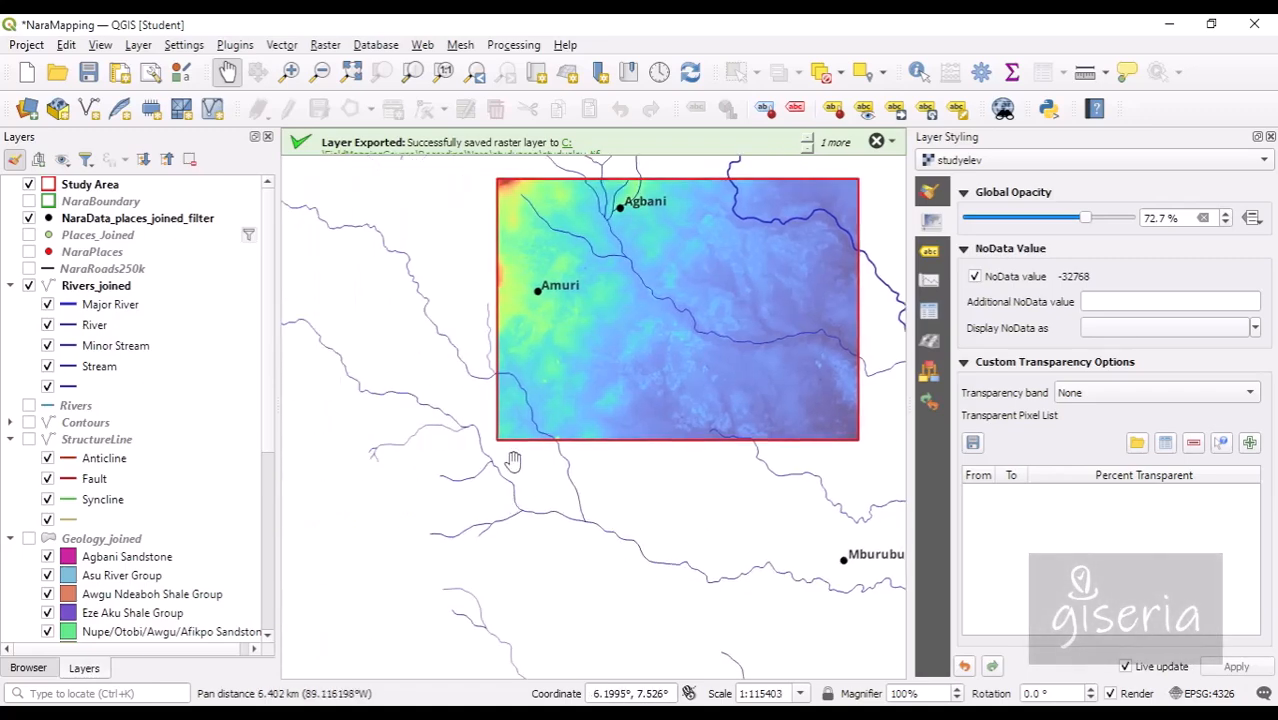
drag(582, 365, 490, 499)
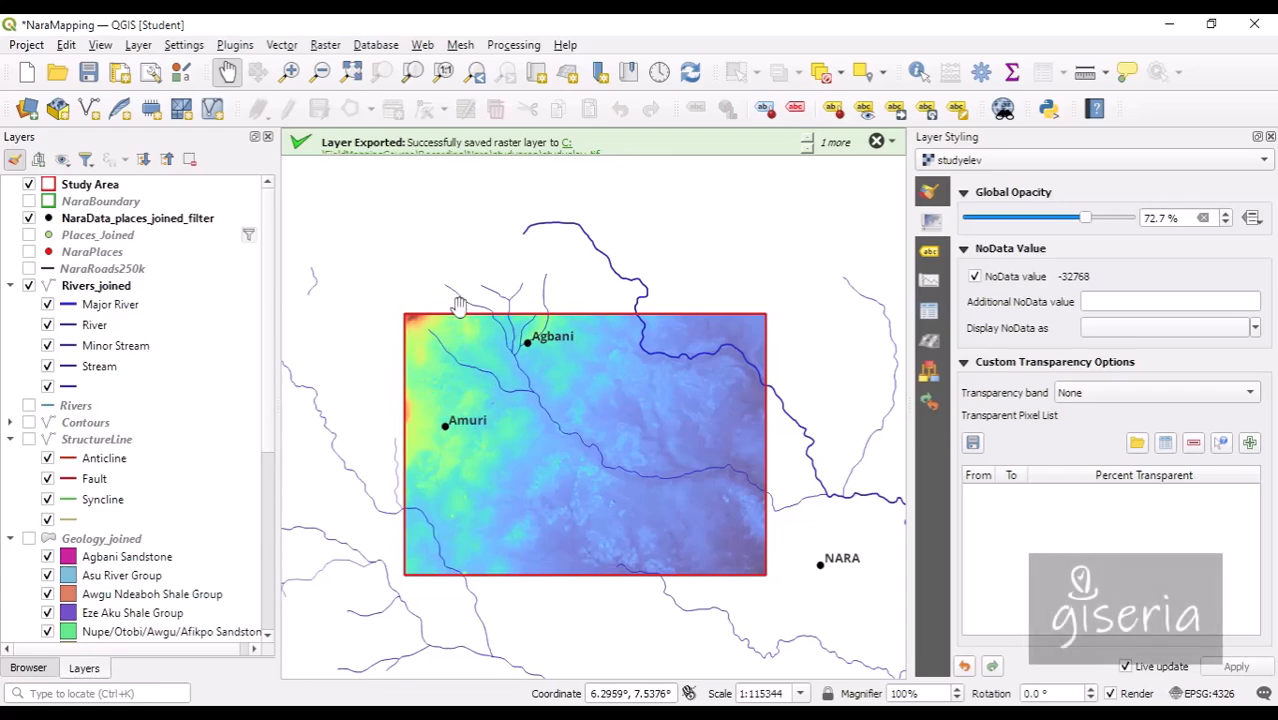
drag(456, 300, 530, 278)
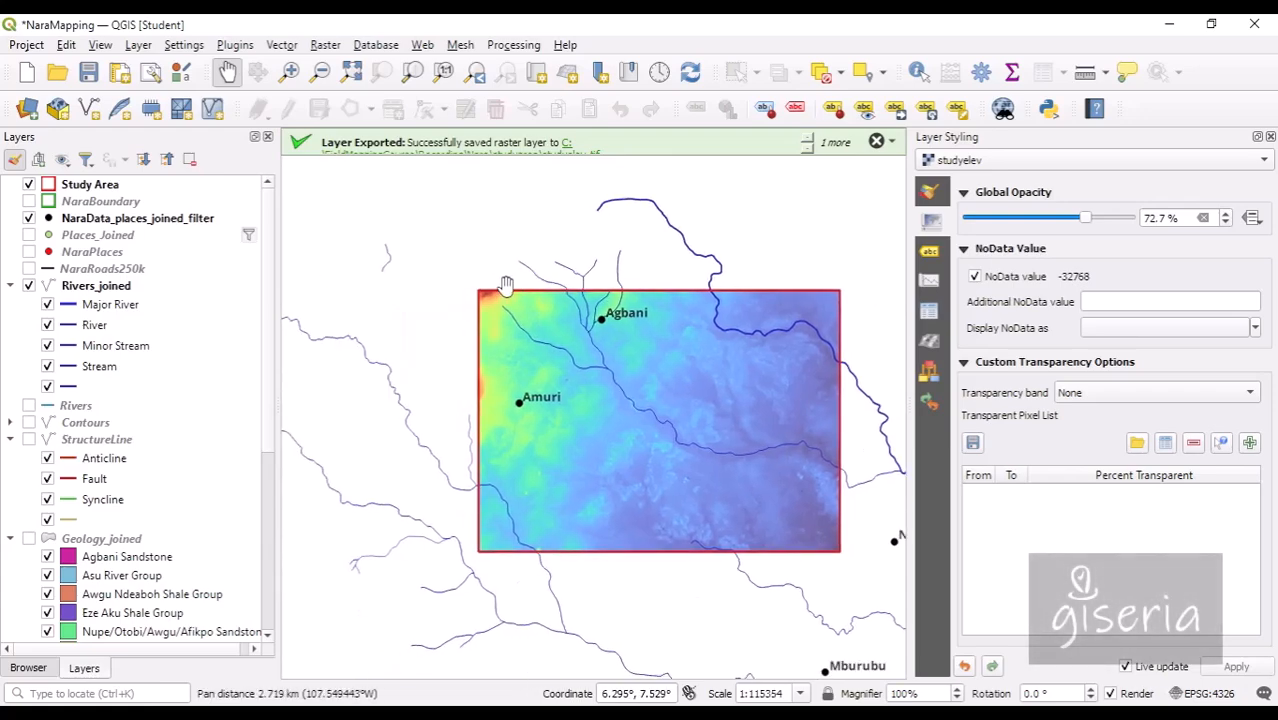